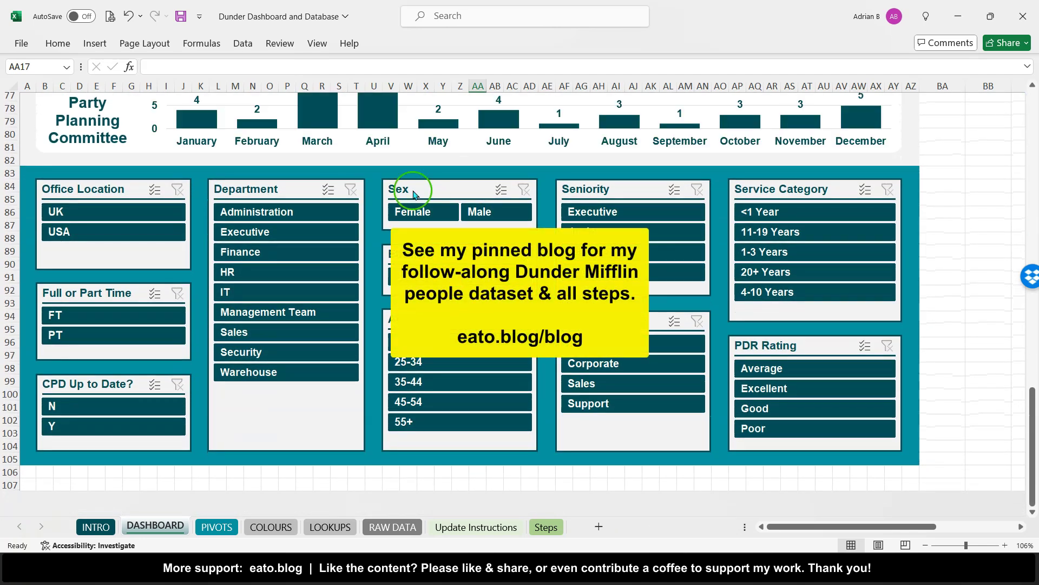
Filter the dashboard to the UK office location and view the charts above the slicers.
left_click(374, 173)
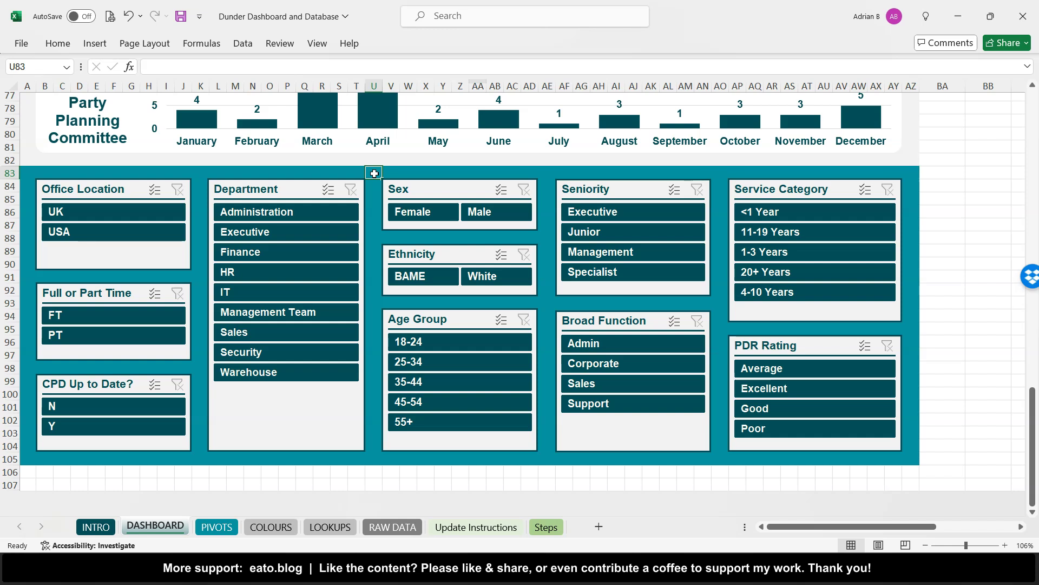
scroll(374, 173, "up", 1)
left_click(77, 244)
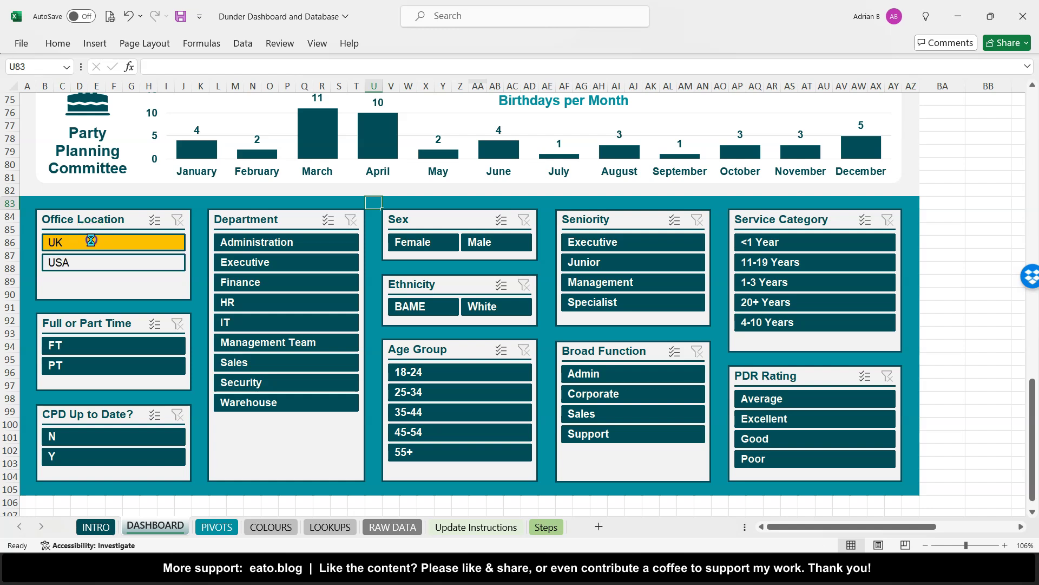
scroll(92, 243, "up", 10)
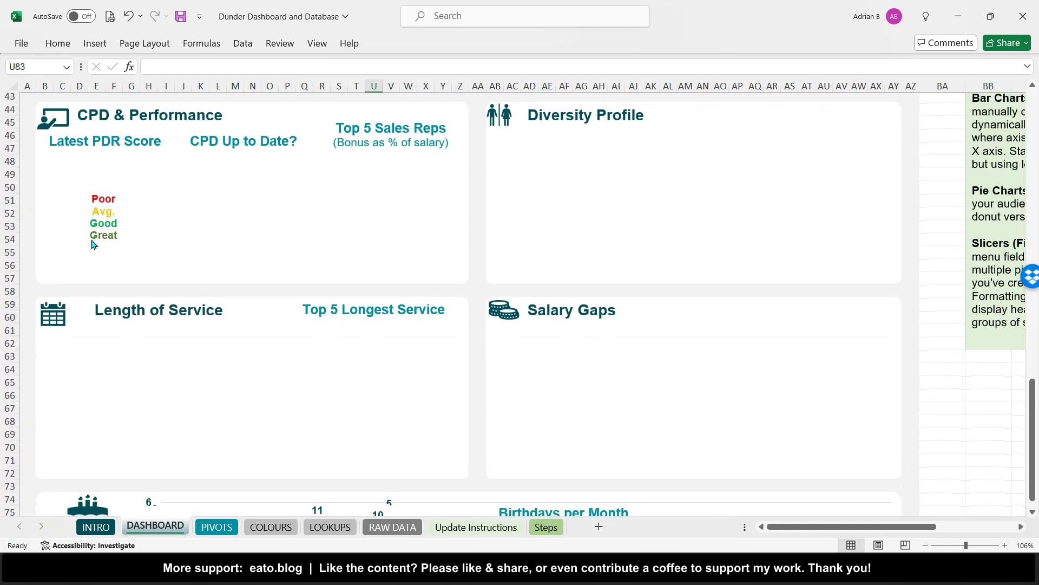
scroll(92, 243, "up", 14)
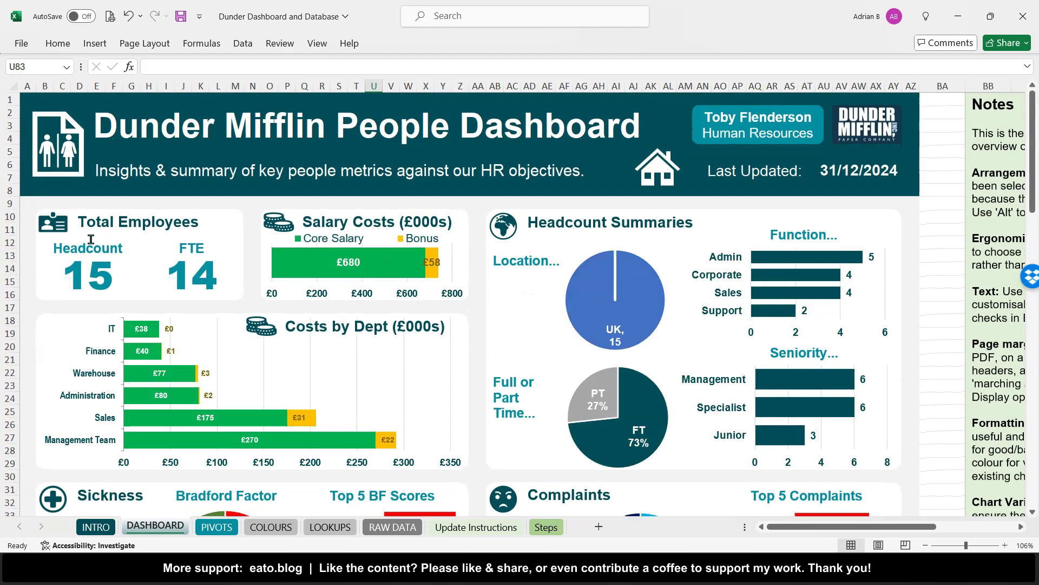
Clear the Office Location slicer filter.
scroll(91, 239, "down", 13)
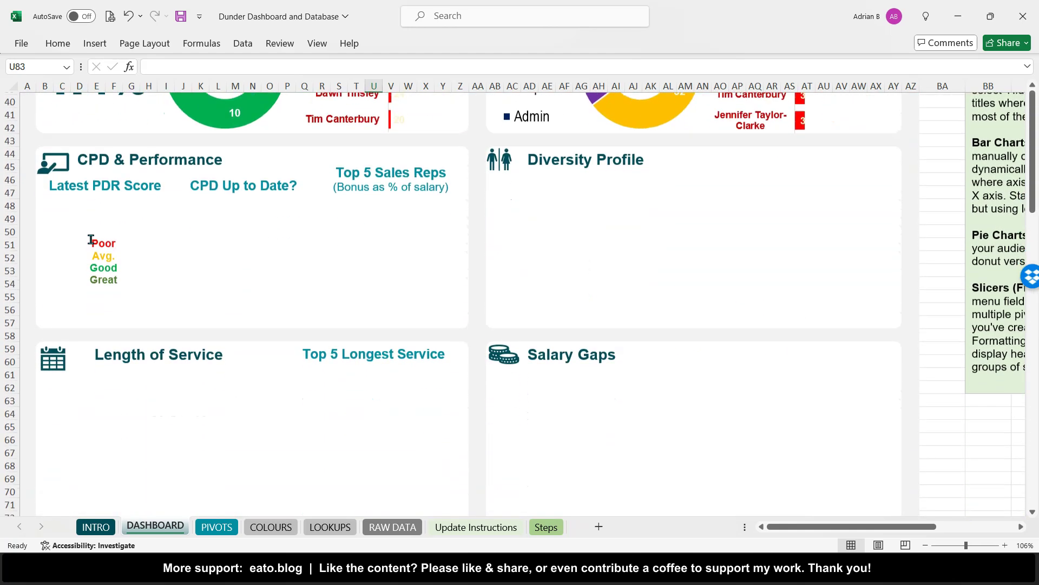
scroll(90, 239, "down", 6)
left_click(179, 456)
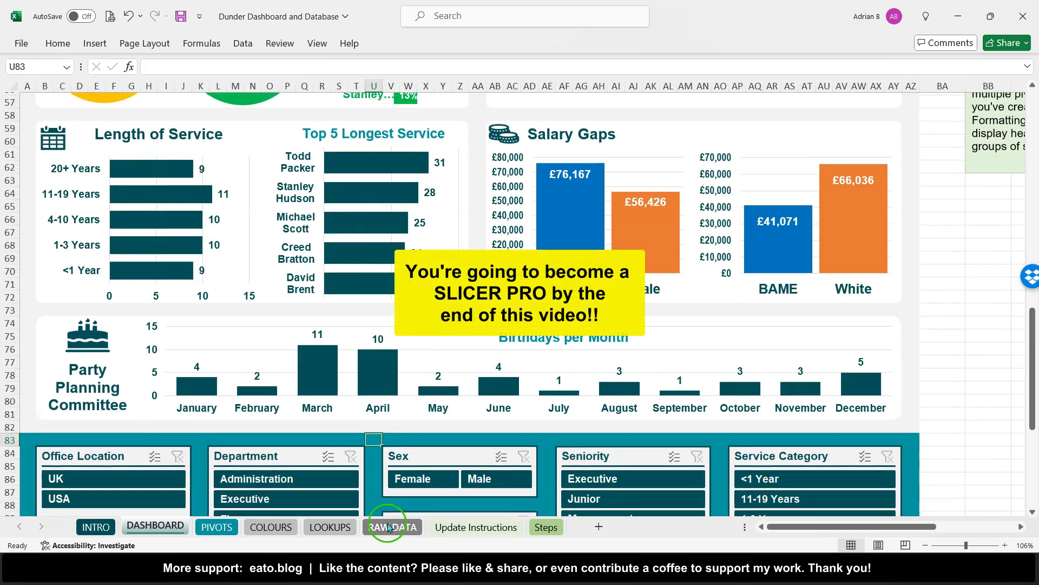
Examine the employee table on the RAW DATA sheet at 90% zoom and the pivot tables on the PIVOTS sheet.
left_click(389, 528)
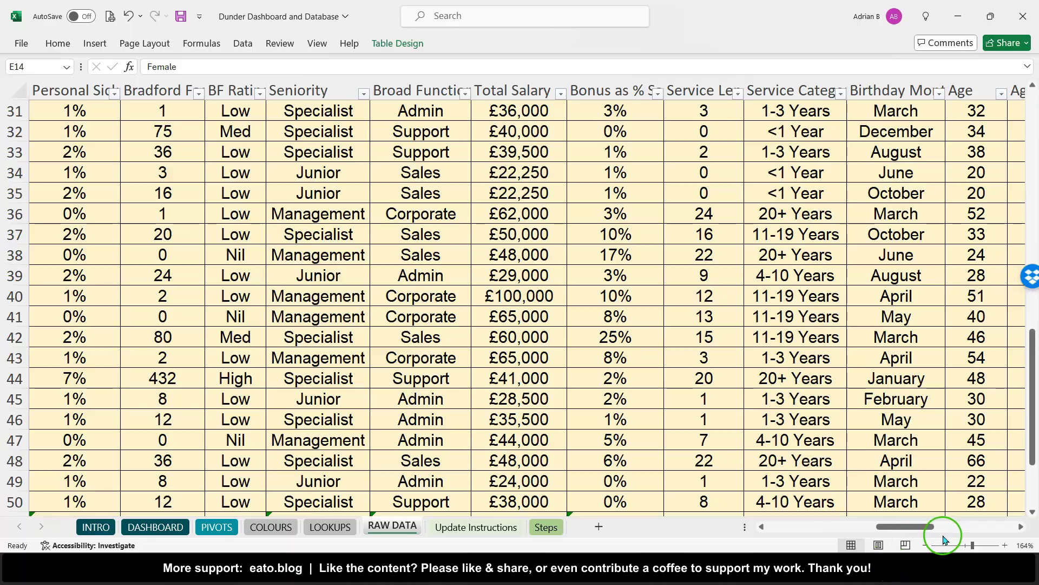
left_click(925, 546)
left_click(926, 545)
left_click(925, 545)
left_click(925, 546)
left_click(925, 545)
left_click(925, 545)
left_click(925, 545)
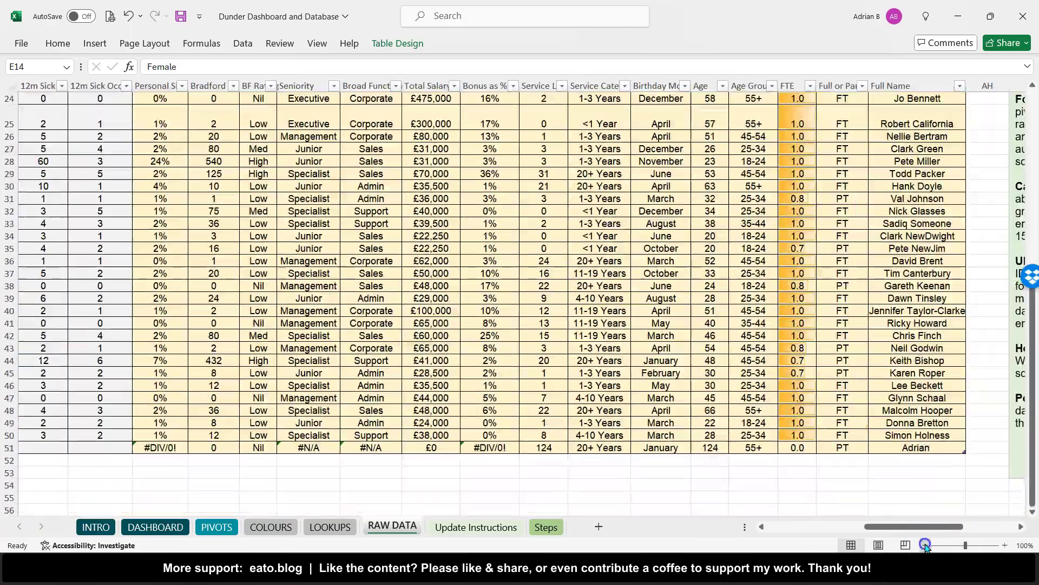
left_click(925, 546)
scroll(600, 360, "left", 6)
scroll(601, 361, "up", 7)
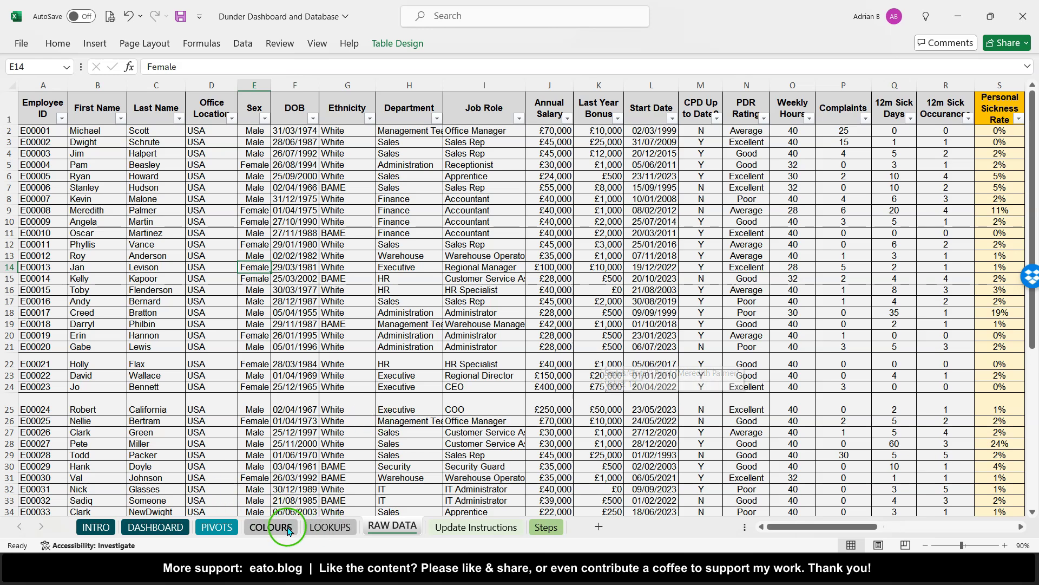
left_click(217, 526)
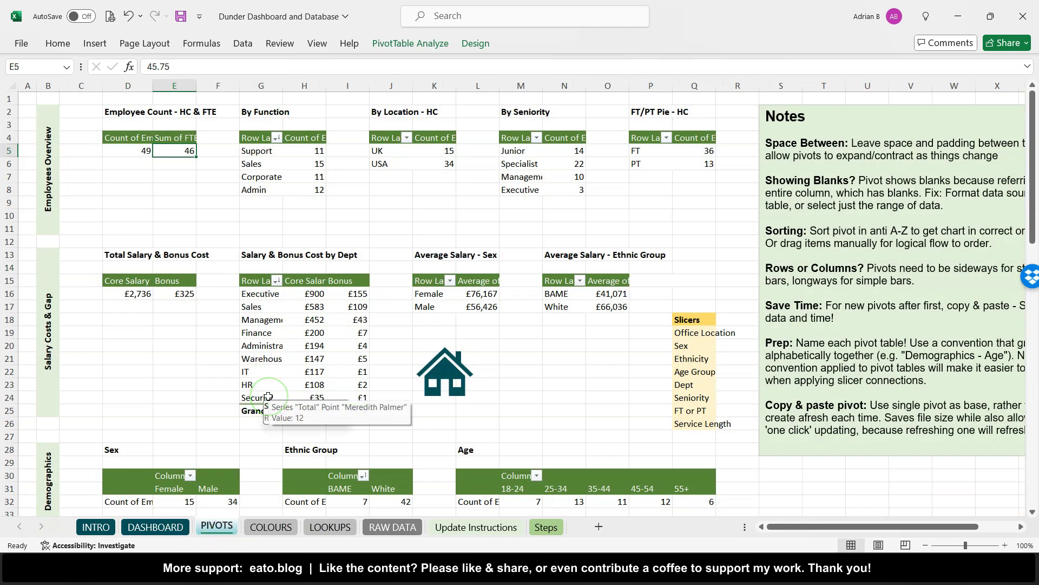
left_click(182, 152)
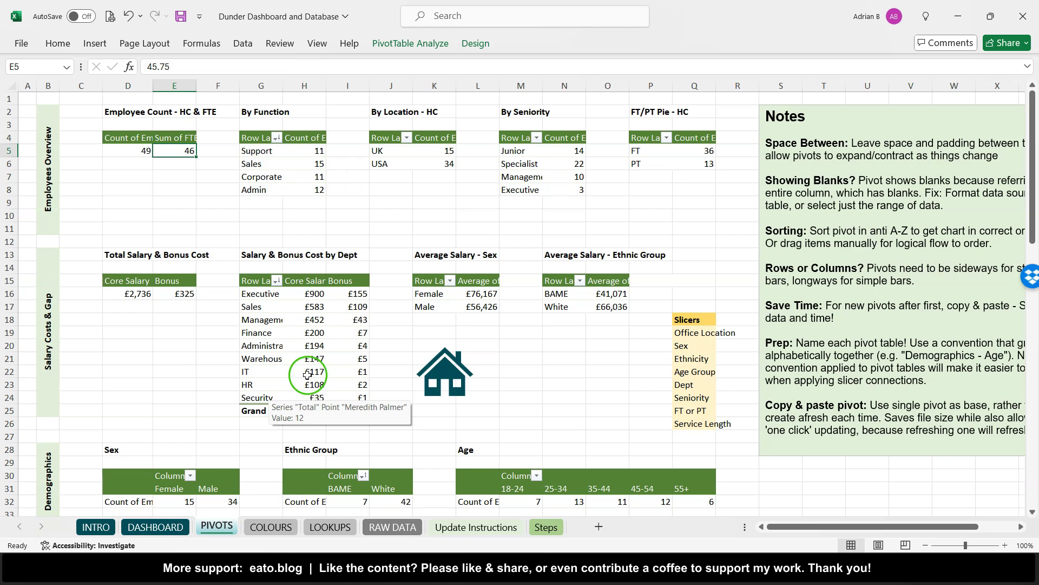
Review the charts and the slicer panel across the whole DASHBOARD sheet.
left_click(157, 527)
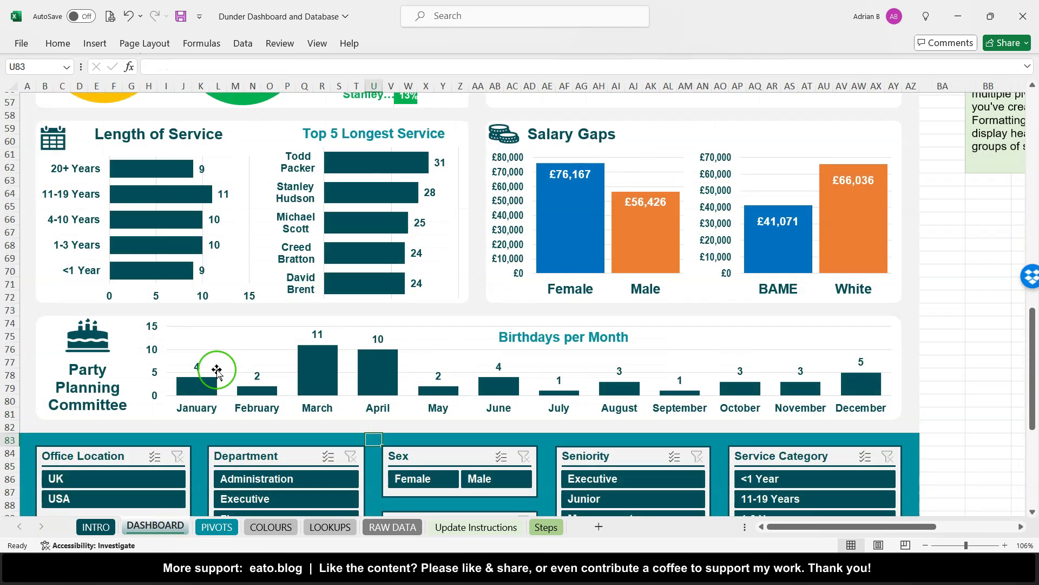
scroll(216, 370, "up", 19)
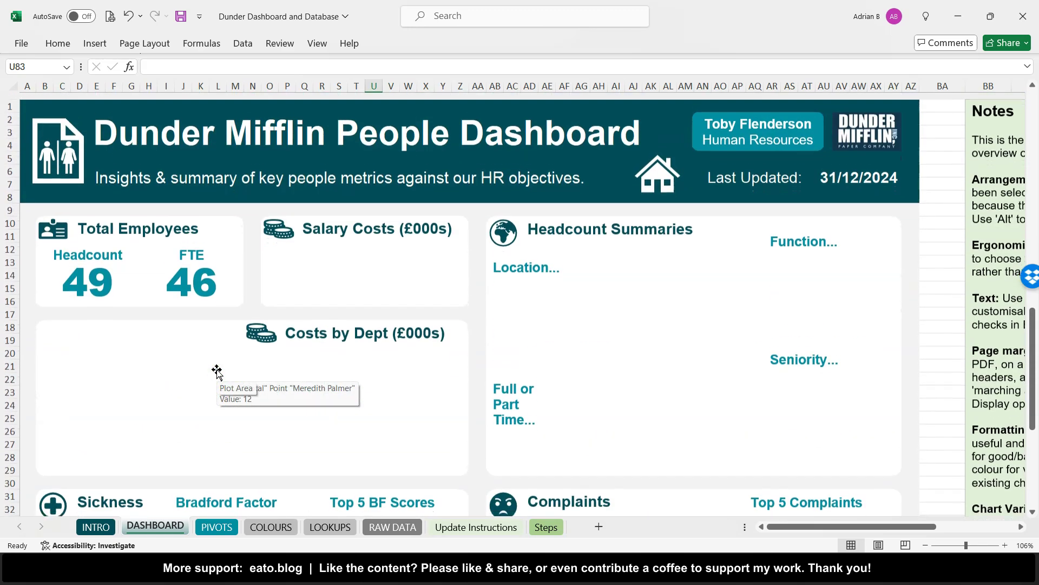
scroll(216, 370, "down", 10)
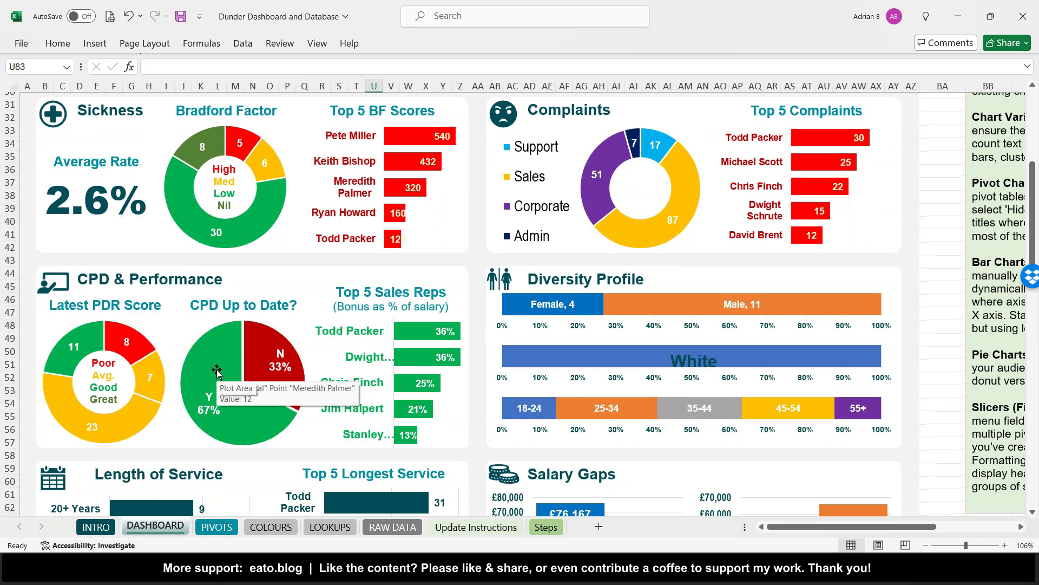
scroll(216, 371, "down", 10)
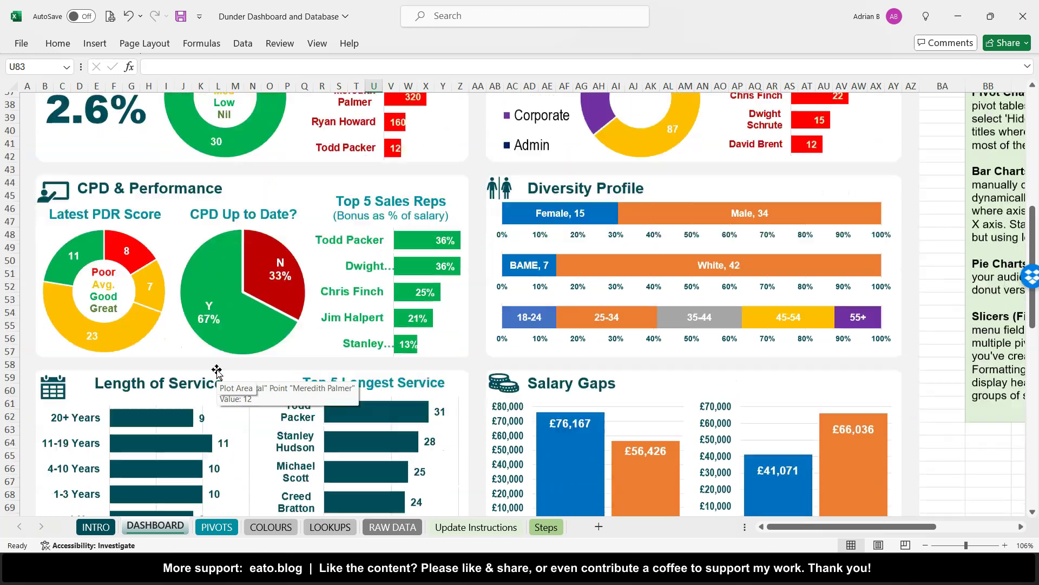
scroll(217, 371, "down", 6)
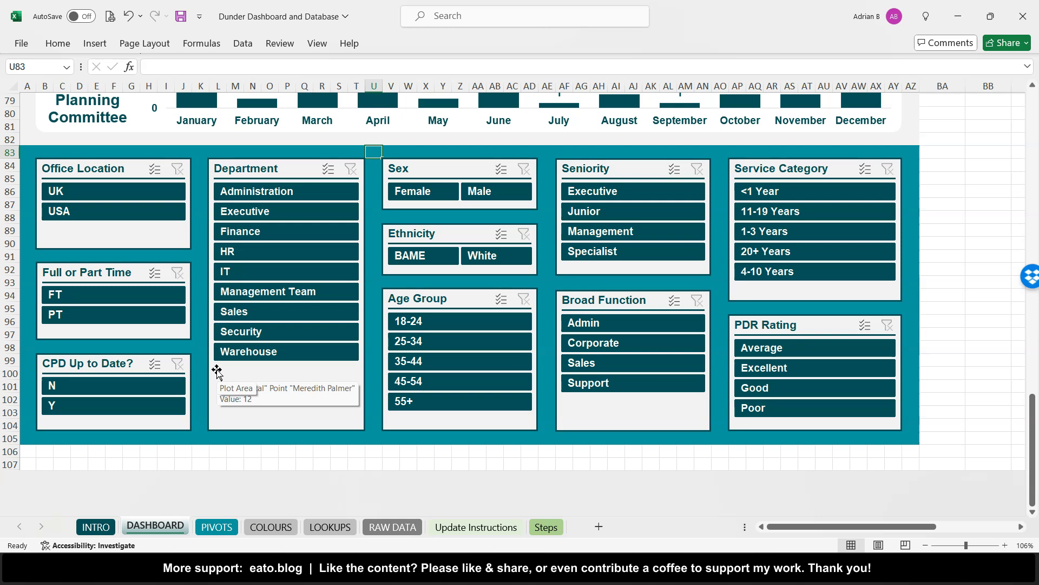
left_click(204, 353)
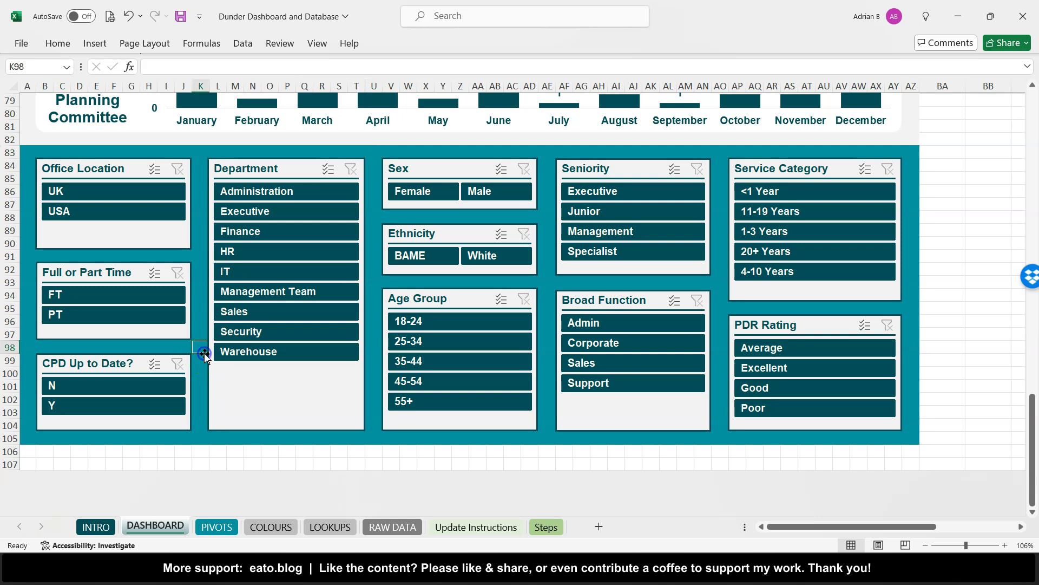
scroll(204, 353, "up", 2)
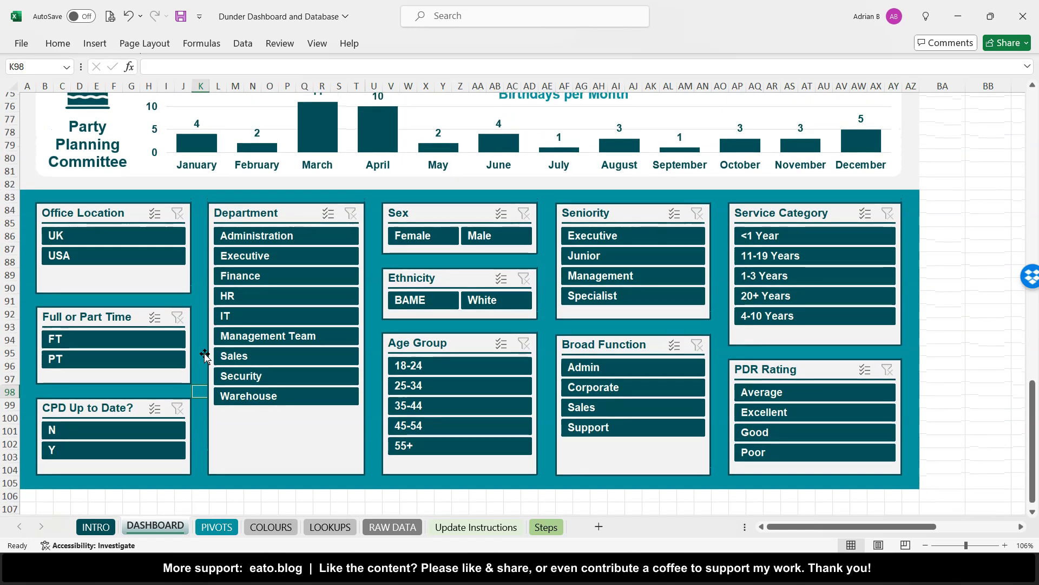
scroll(204, 353, "up", 20)
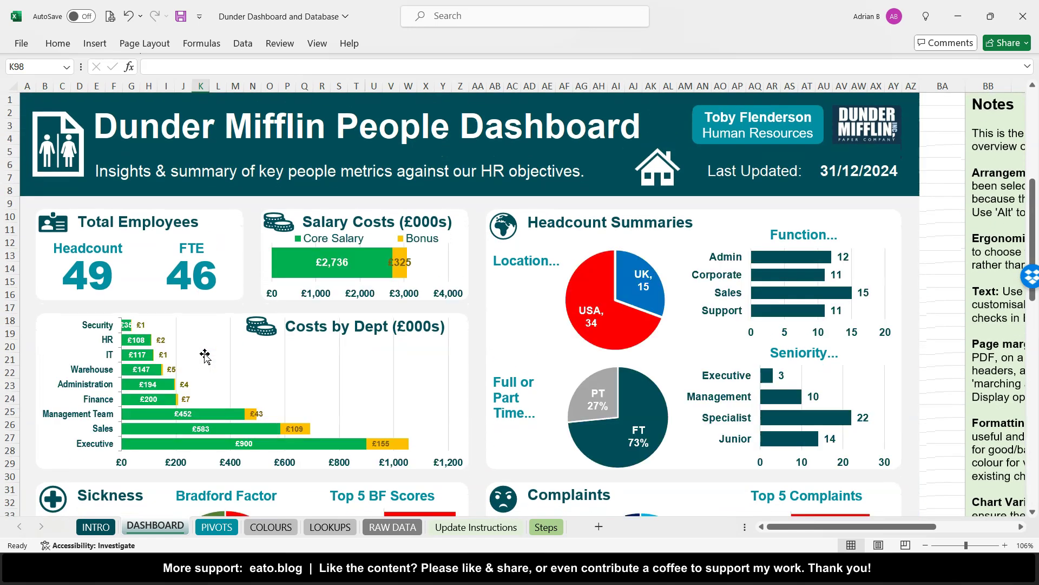
left_click(259, 362)
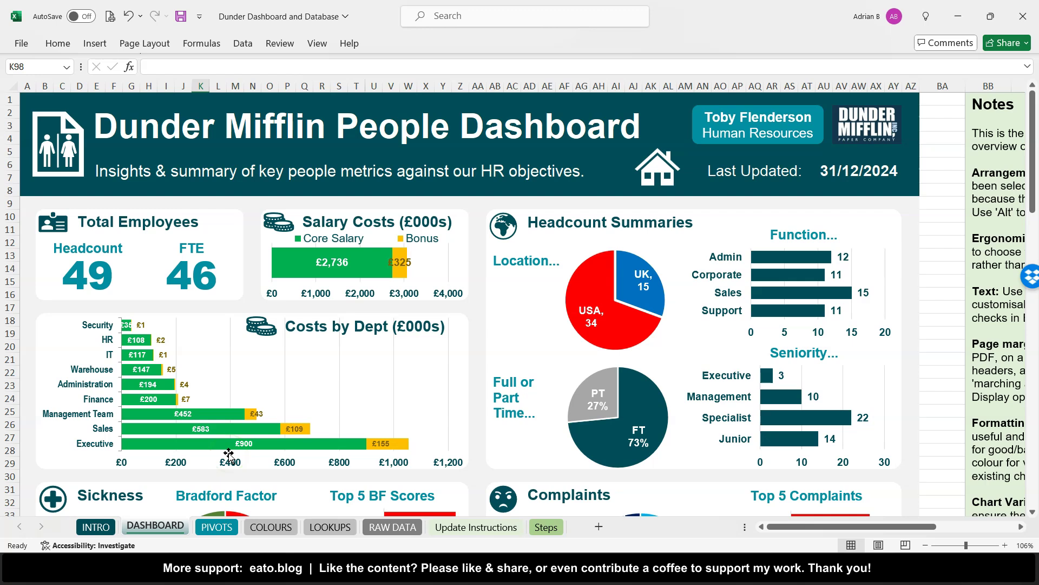
Read section 6, "Create and link up slicers", on the Steps sheet at 137% zoom.
left_click(545, 527)
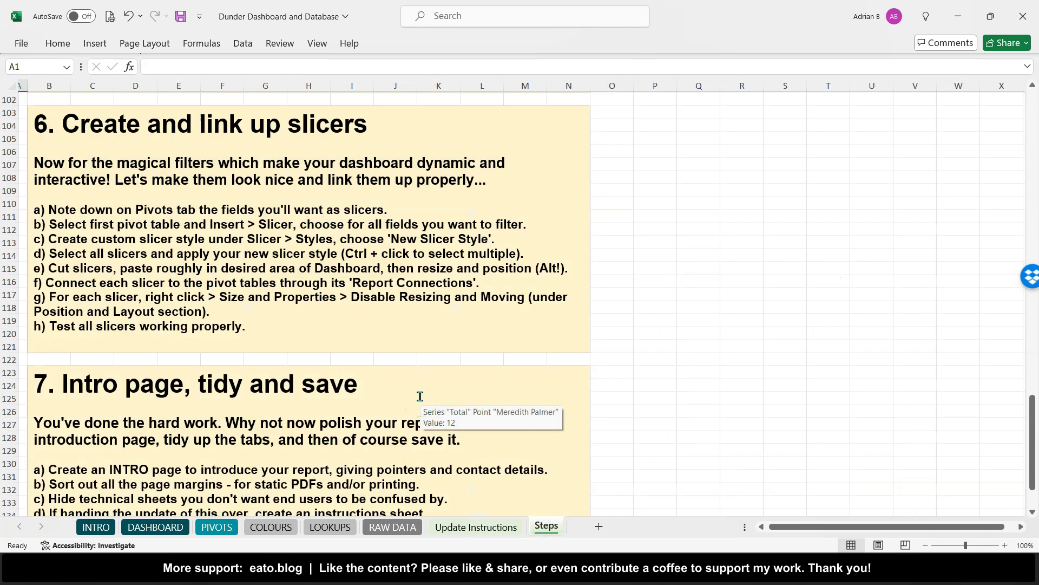
scroll(330, 244, "up", 3)
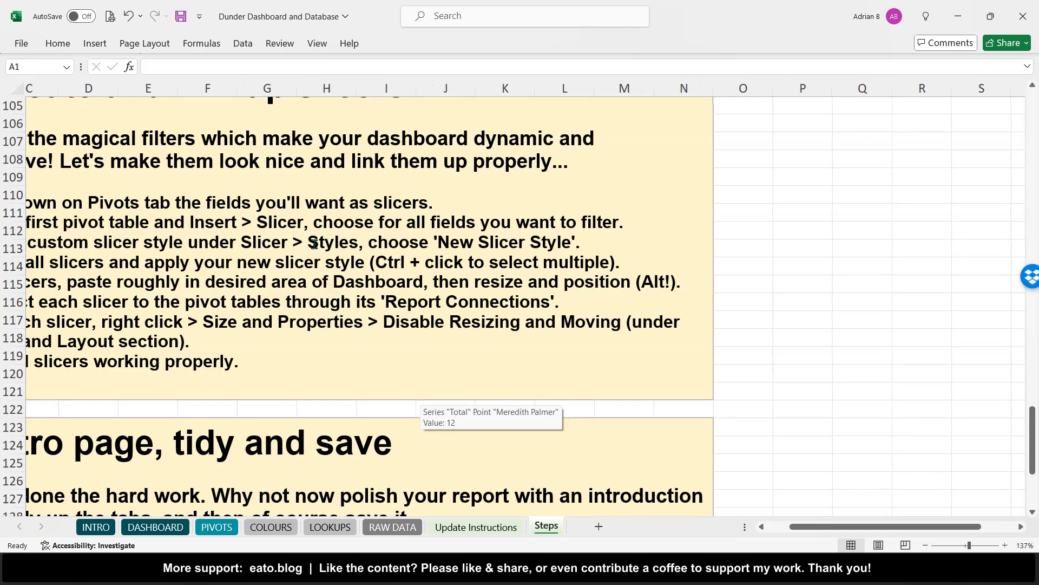
scroll(314, 244, "up", 2)
left_click(336, 238)
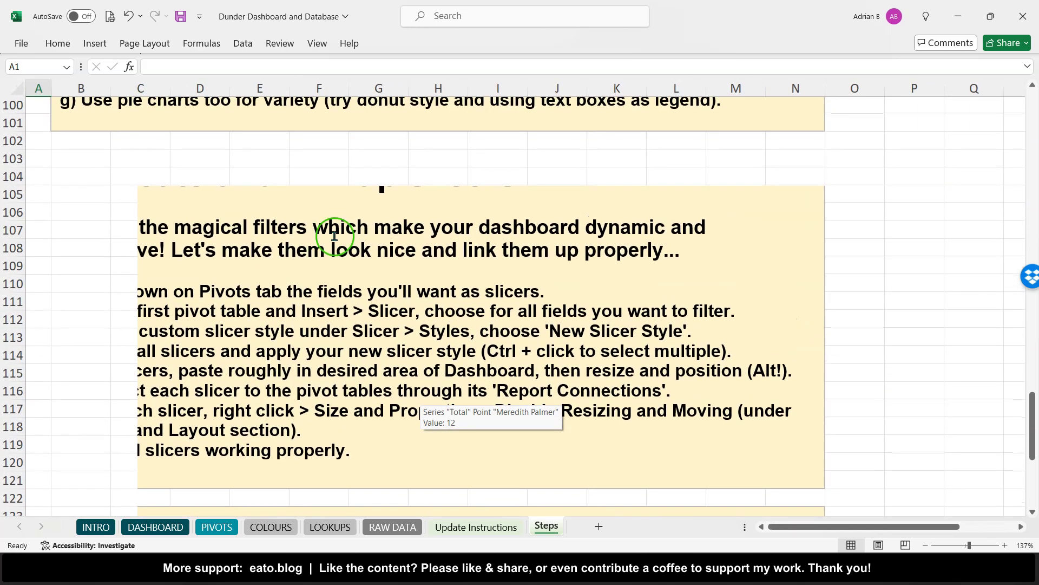
left_click(323, 301)
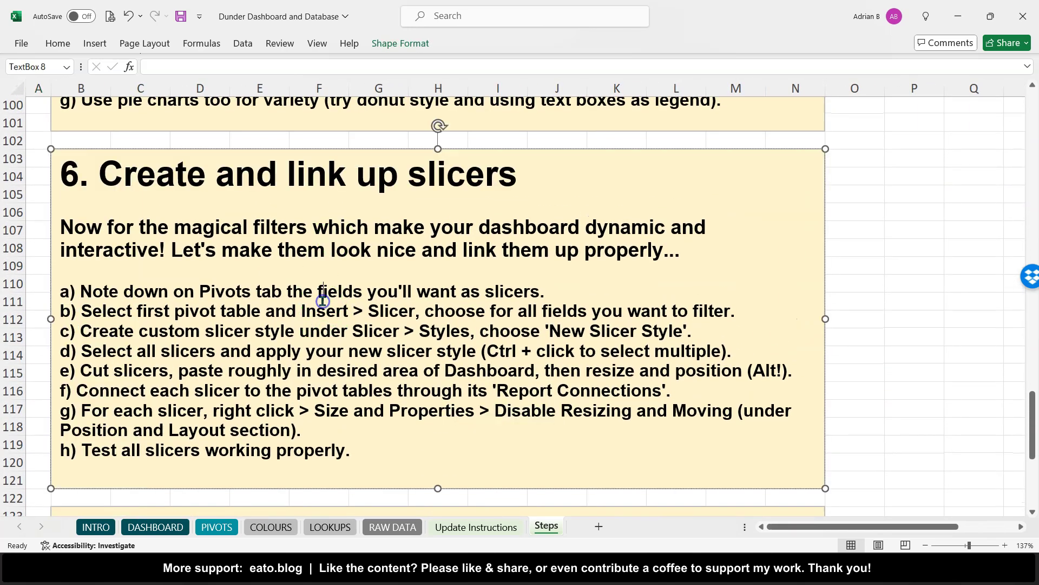
left_click(148, 287)
Look at the finished slicer panel below the birthdays chart on the DASHBOARD sheet.
left_click(155, 526)
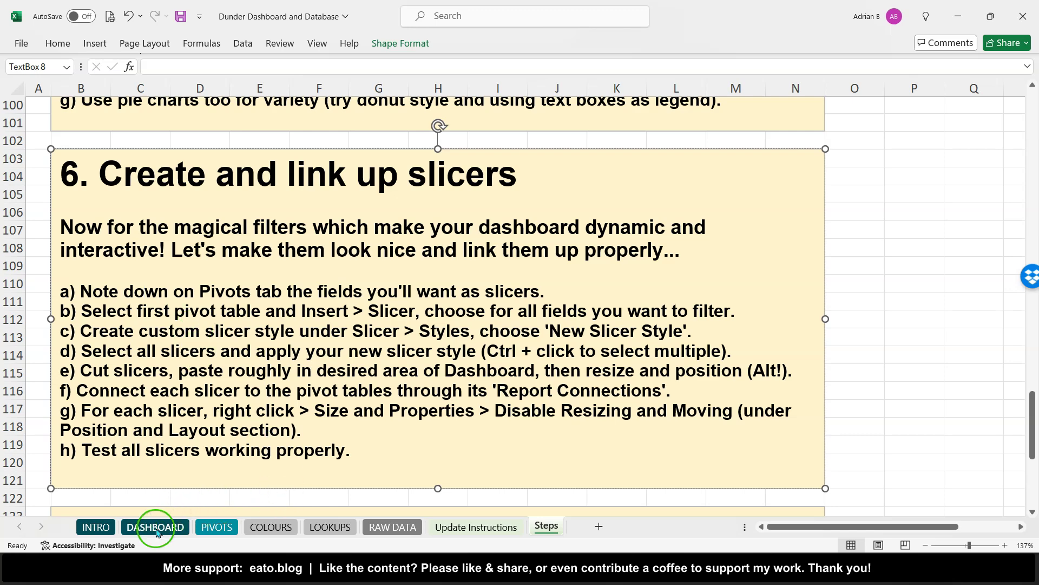
scroll(223, 362, "down", 20)
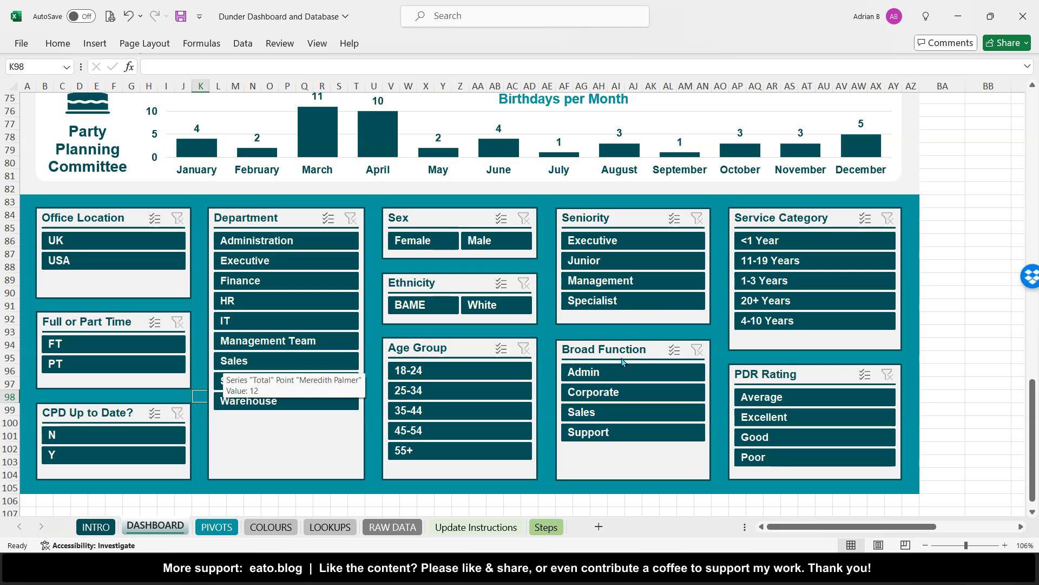
left_click(922, 291)
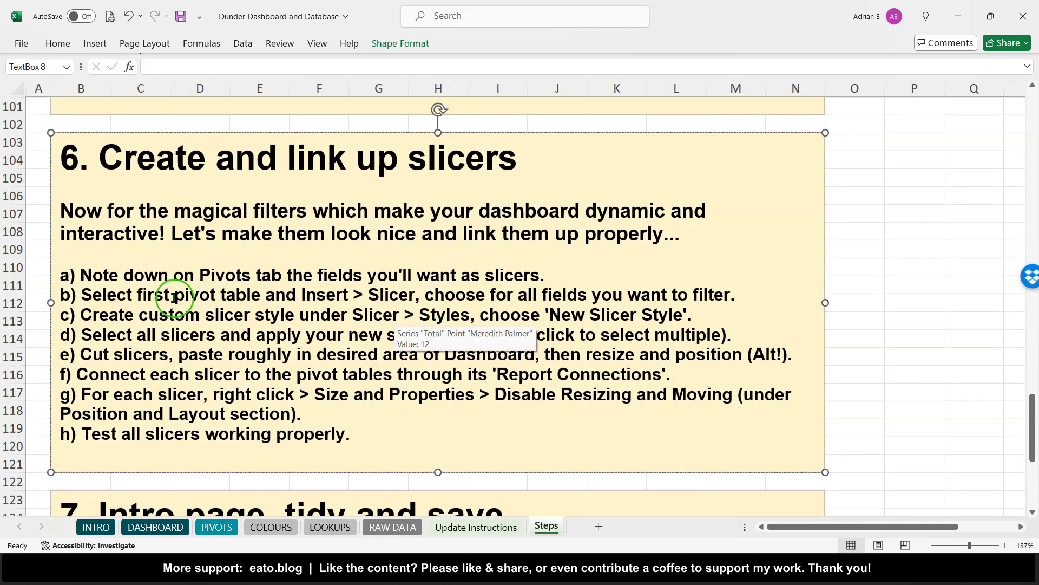
Go through the slicer instructions a) to h) on the Steps sheet.
left_click(175, 323)
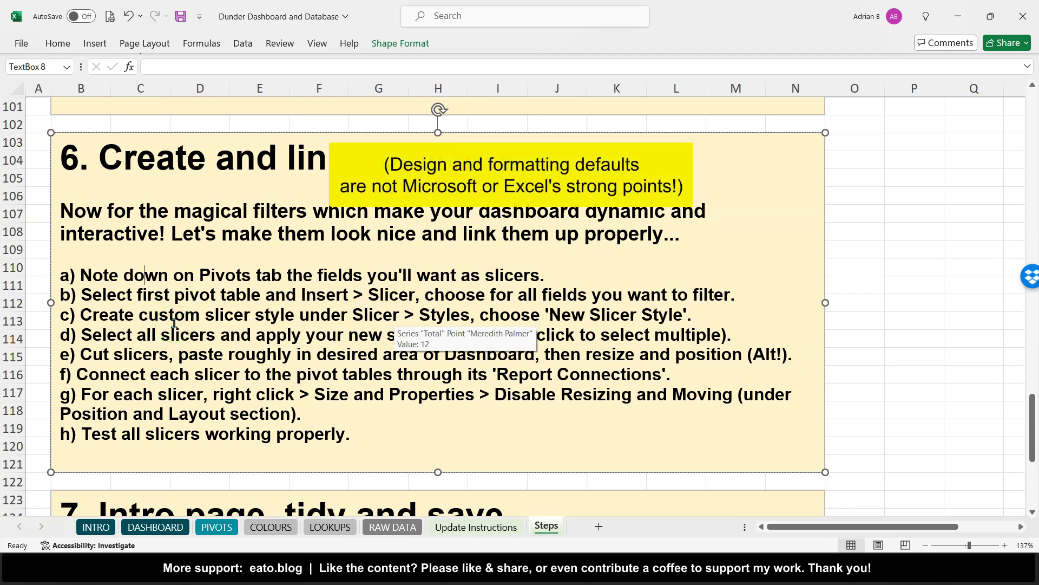
left_click(823, 339)
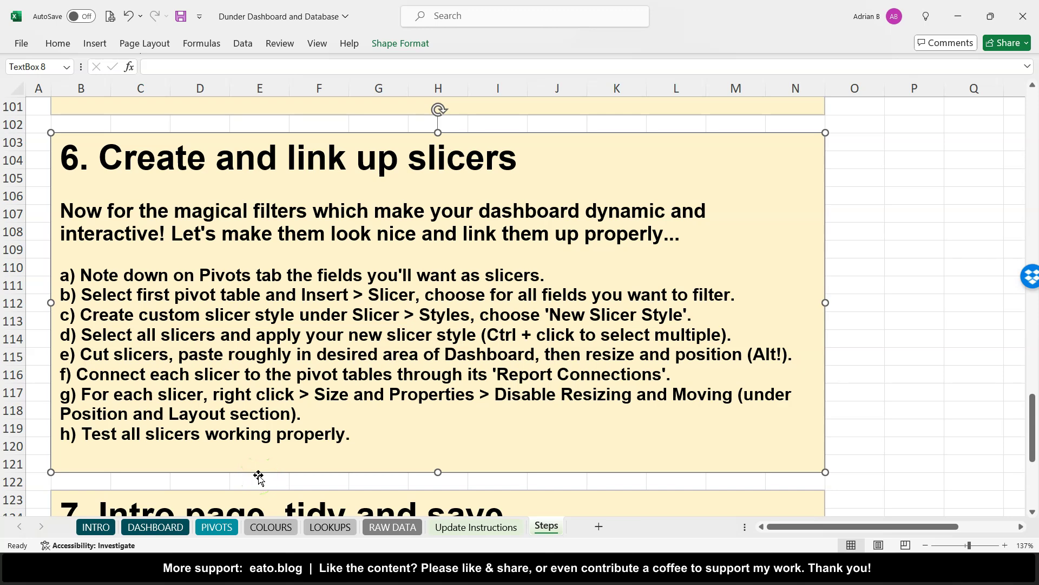
scroll(258, 478, "down", 1)
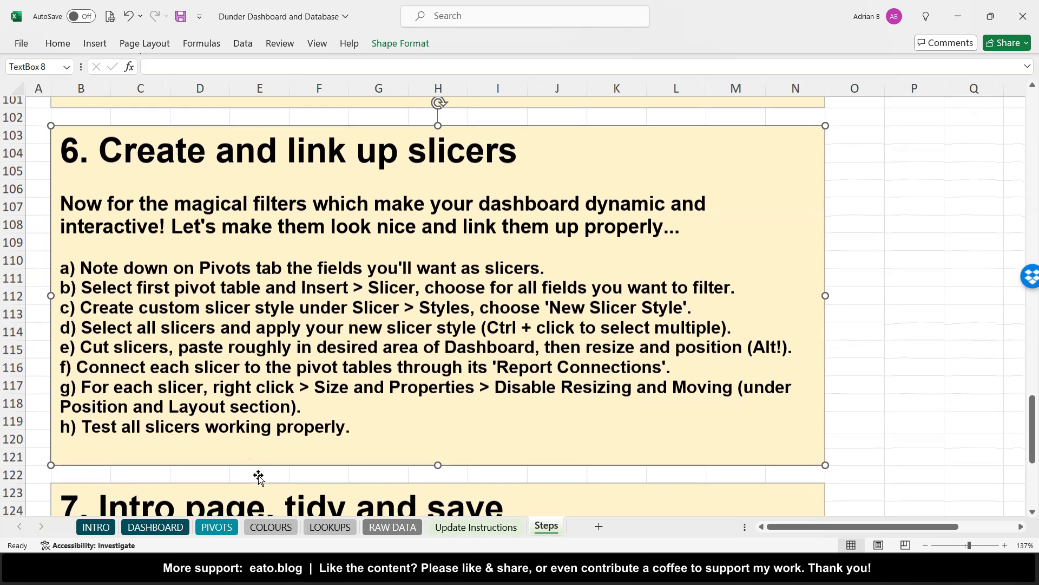
Switch to the Dunder Dashboard Follow Along workbook and look over its DASHBOARD sheet.
left_click(175, 527)
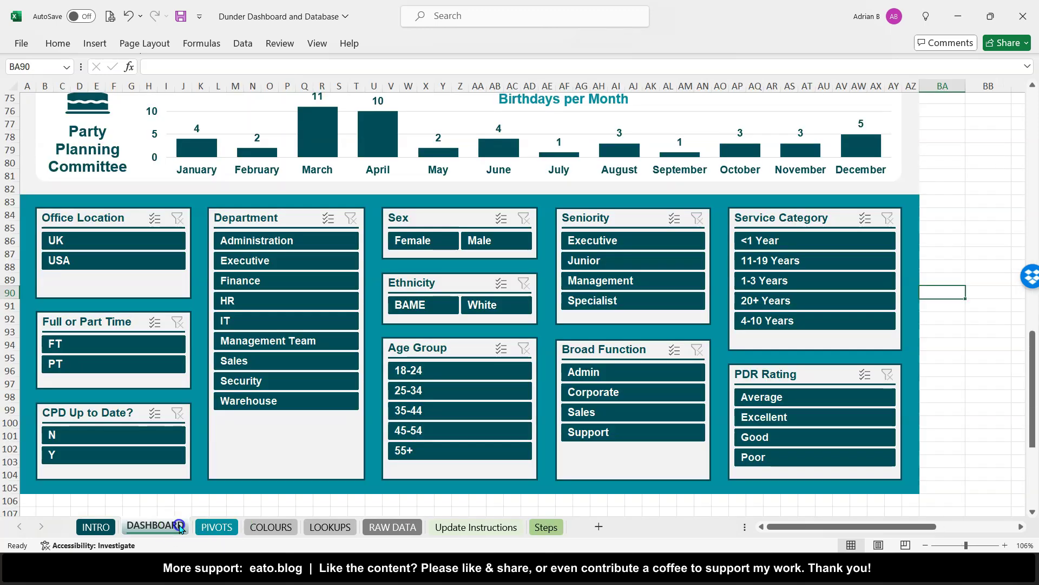
mouse_move(233, 568)
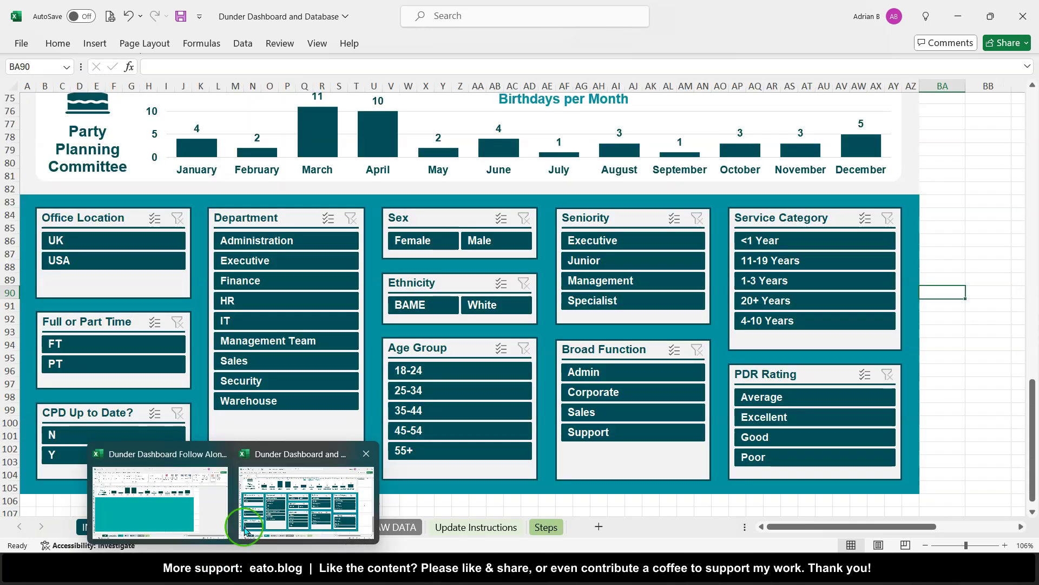
left_click(190, 499)
scroll(255, 320, "up", 13)
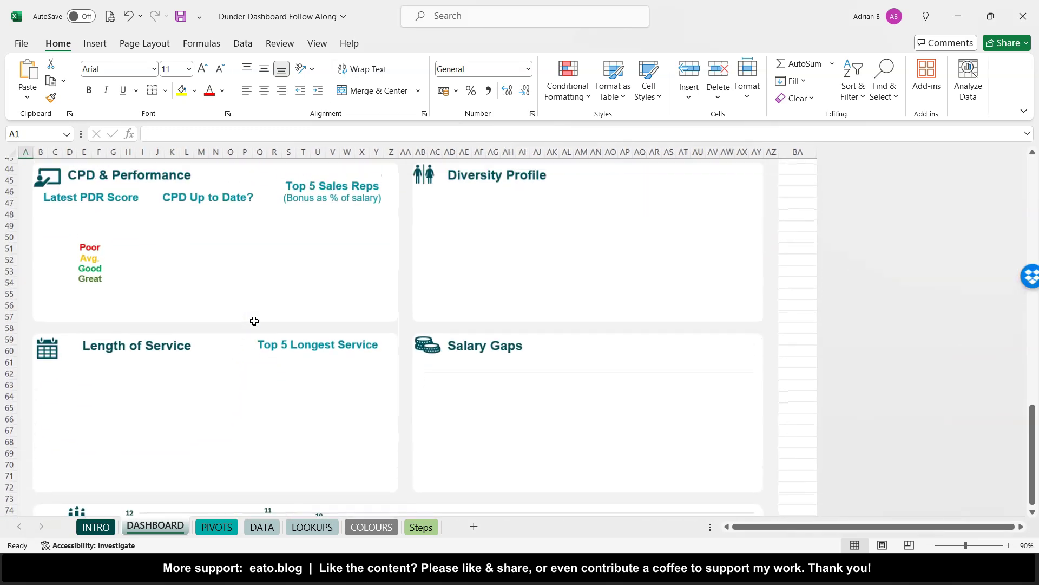
scroll(254, 321, "up", 12)
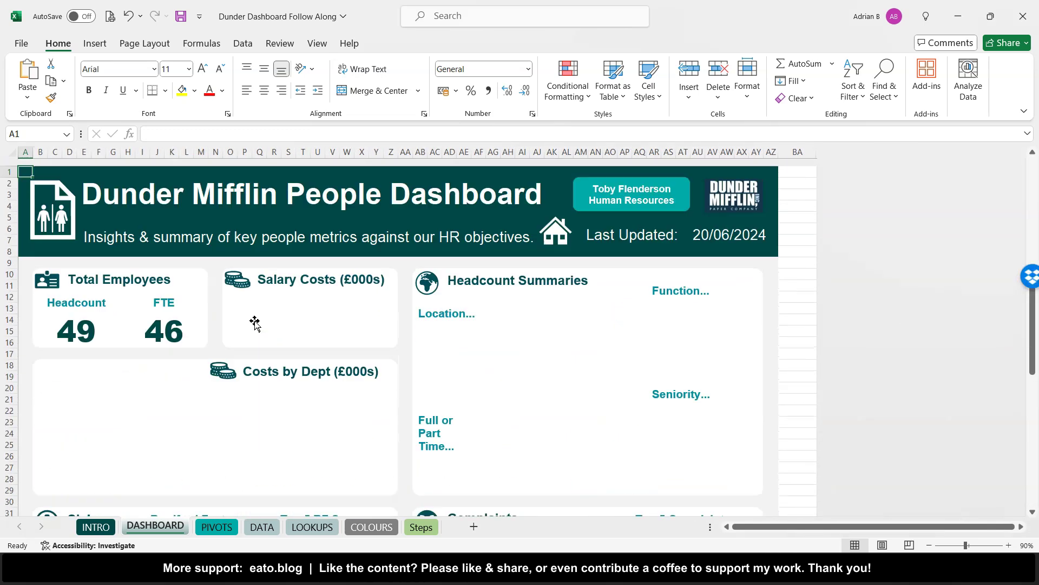
scroll(254, 323, "down", 18)
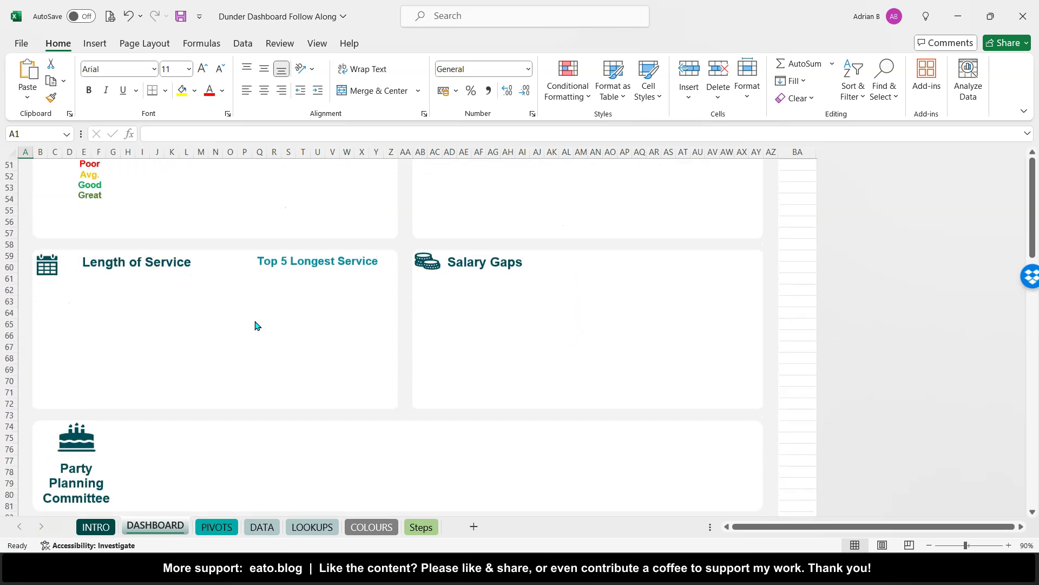
Look at the empty teal area below the Party Planning Committee chart, around cell B84 on the DASHBOARD sheet.
right_click(256, 323)
scroll(255, 323, "down", 5)
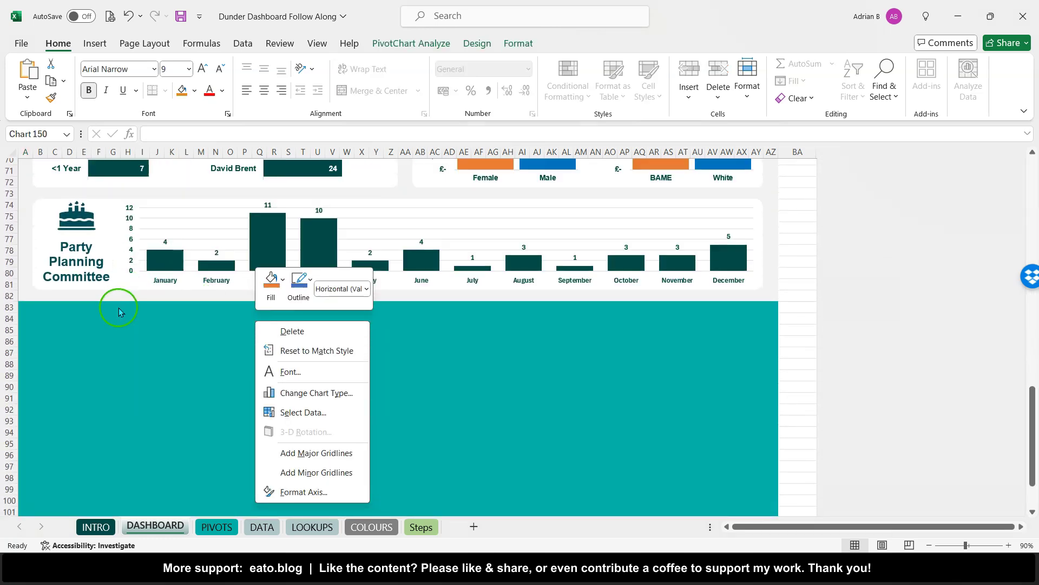
left_click(118, 307)
left_click(118, 307)
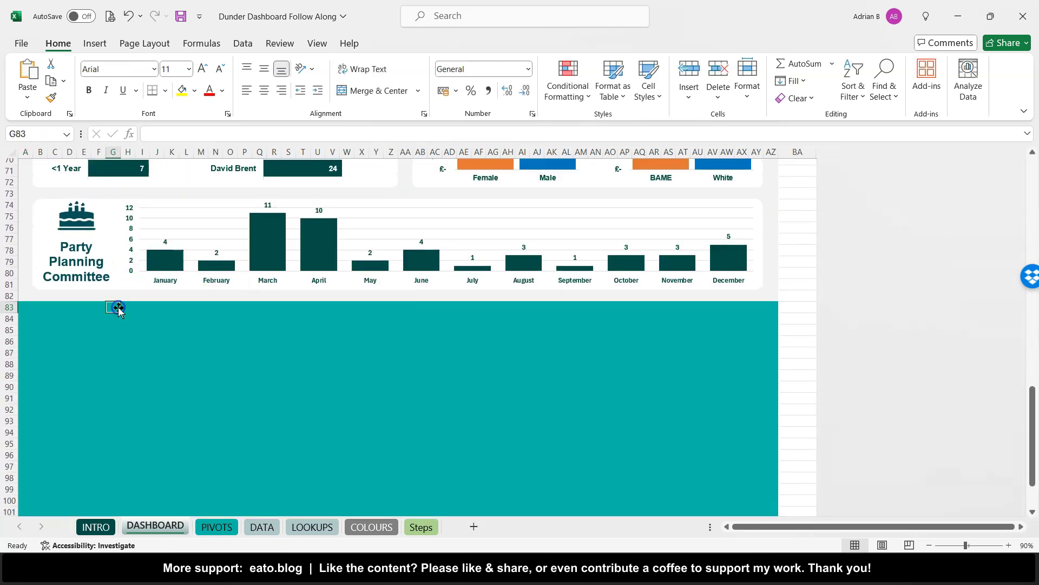
left_click(41, 310)
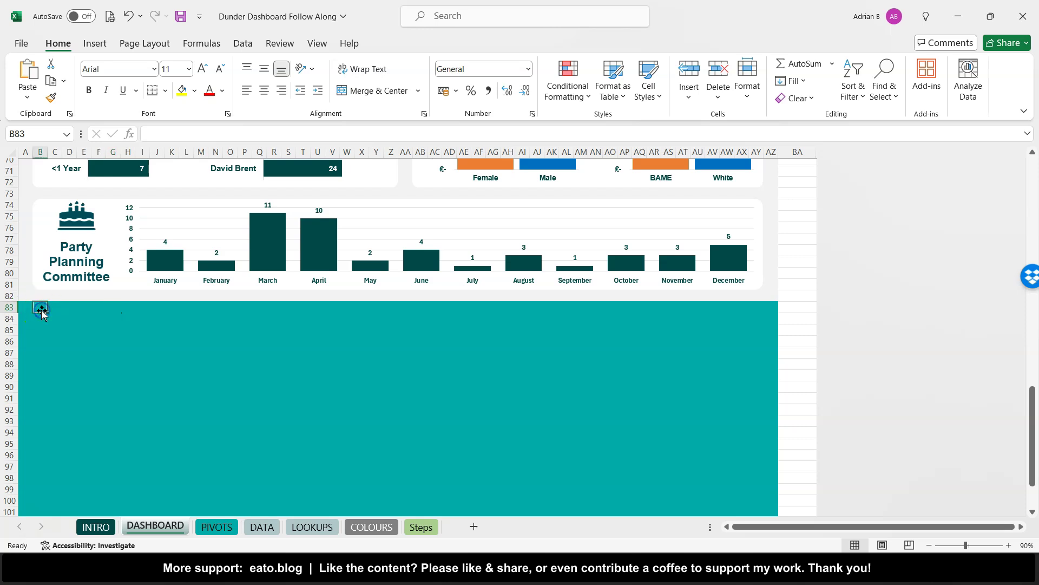
left_click(41, 320)
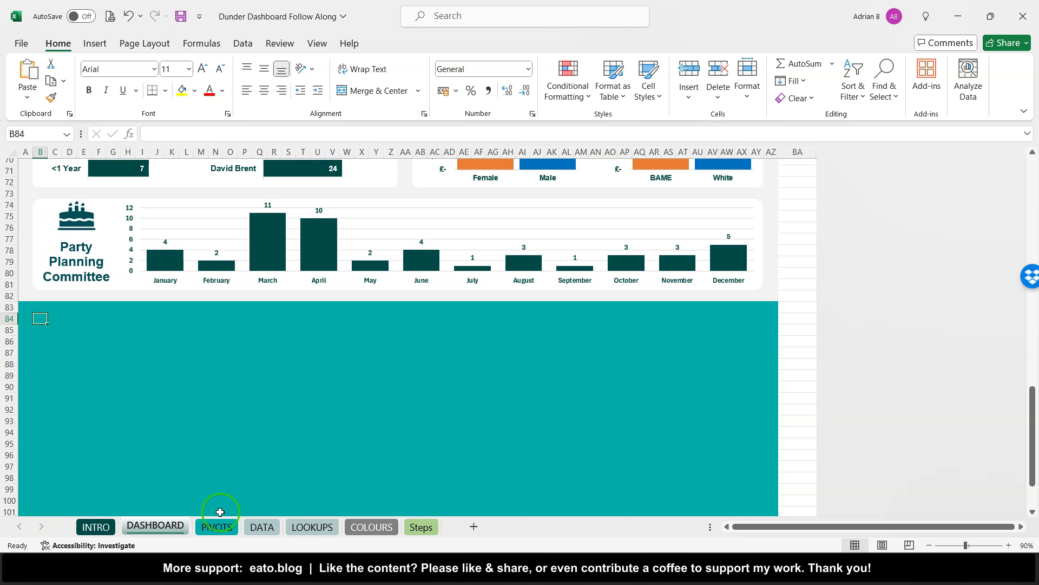
Look over the pivot tables on the PIVOTS sheet and the table columns on the DATA sheet.
left_click(219, 528)
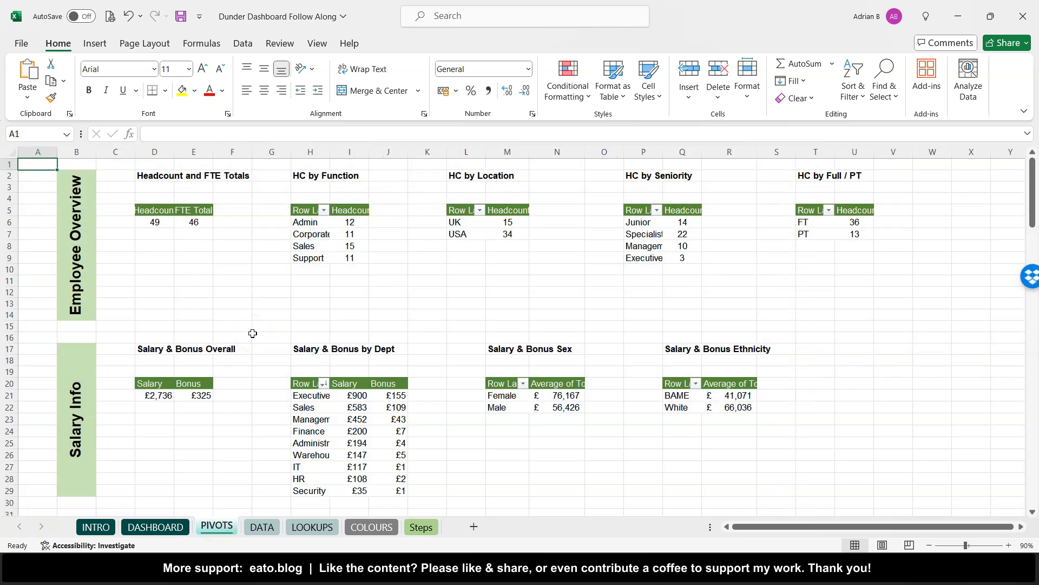
left_click(262, 530)
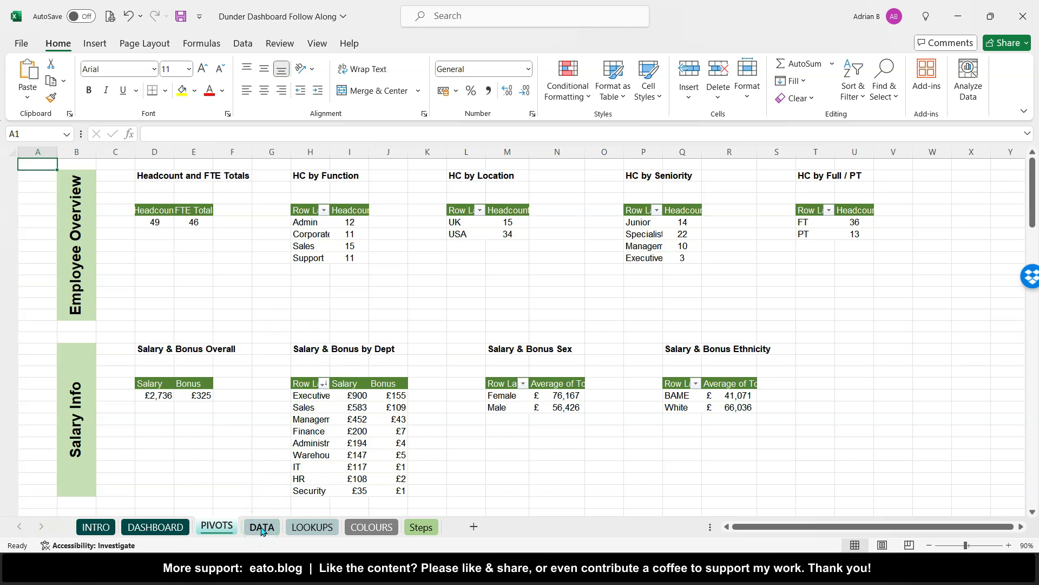
mouse_move(349, 223)
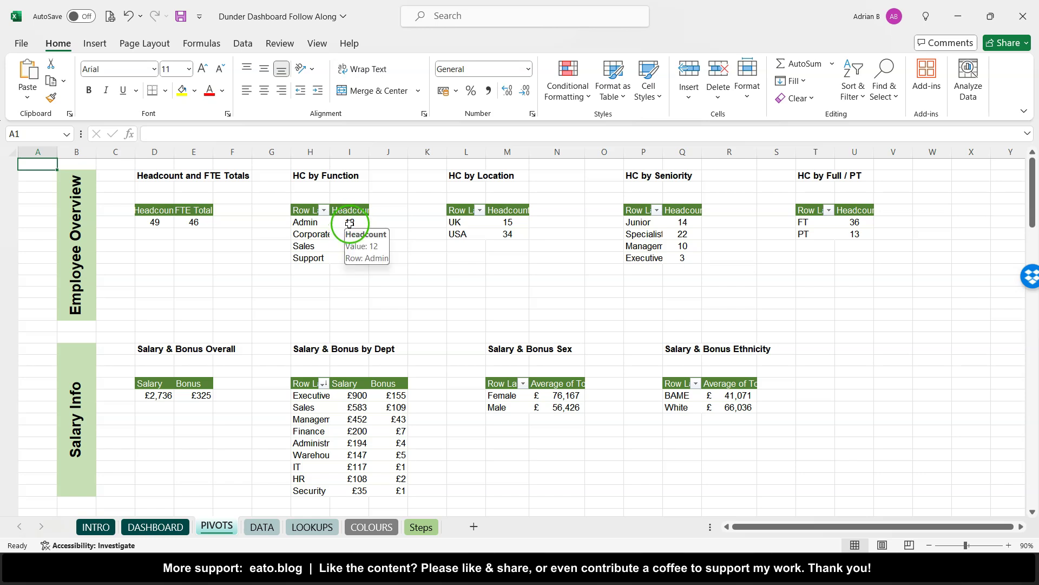
left_click(262, 527)
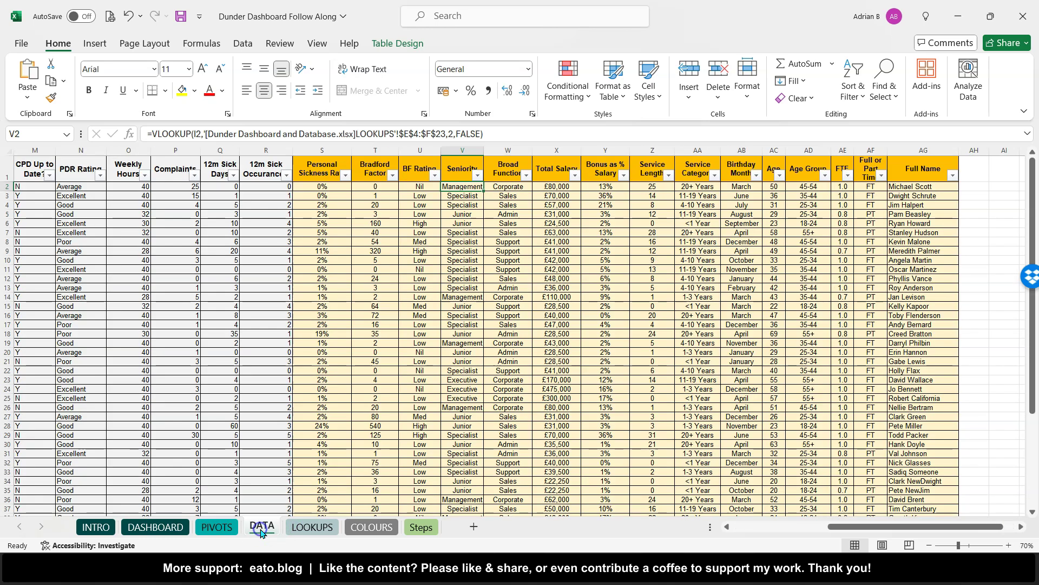
left_click(434, 174)
left_click(434, 175)
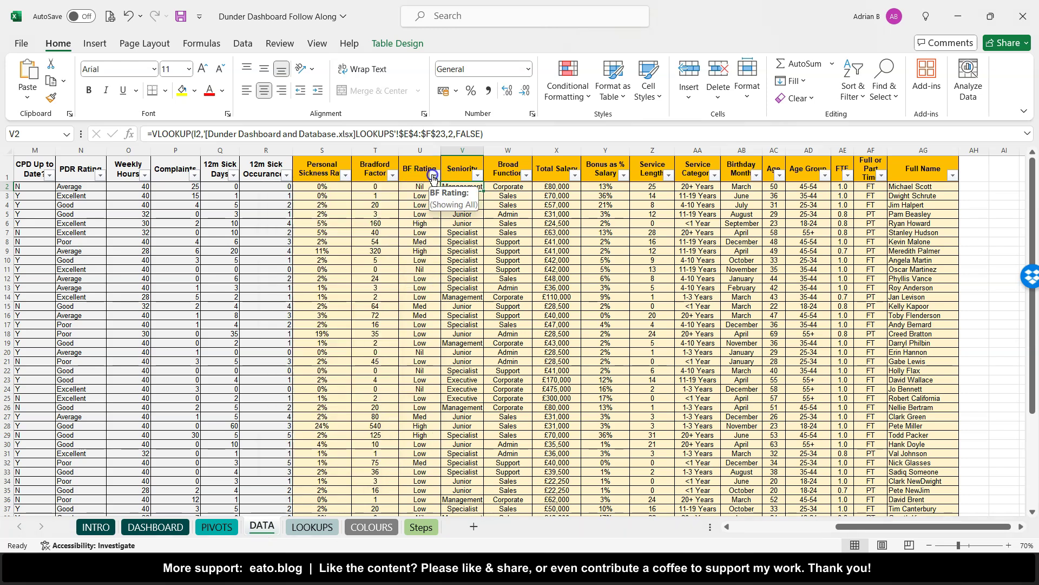
Start inserting slicers from the Headcount and FTE Totals pivot table on the PIVOTS sheet, choosing Office Location and Full or Part Time.
left_click(217, 527)
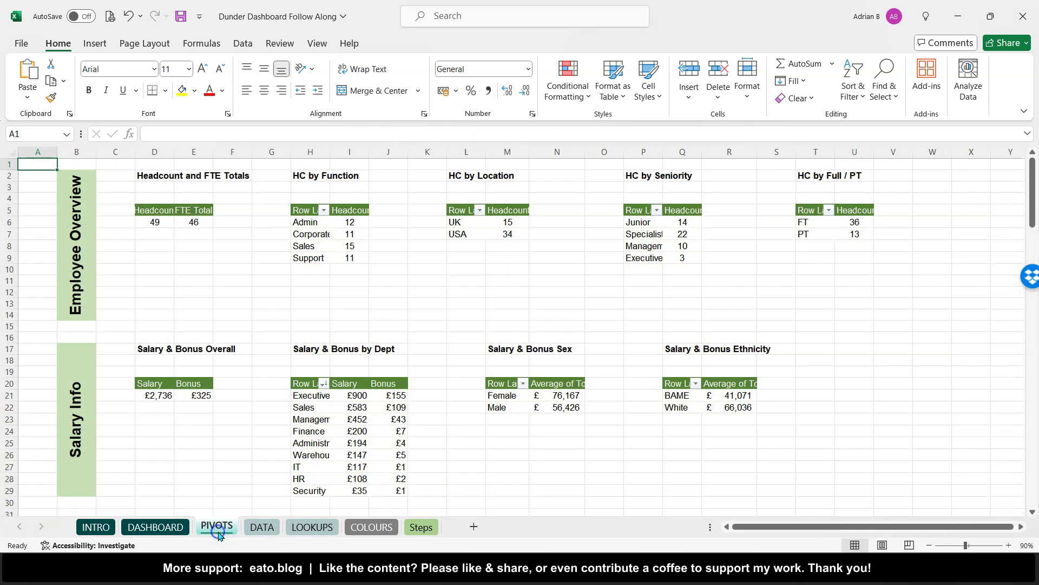
mouse_move(194, 223)
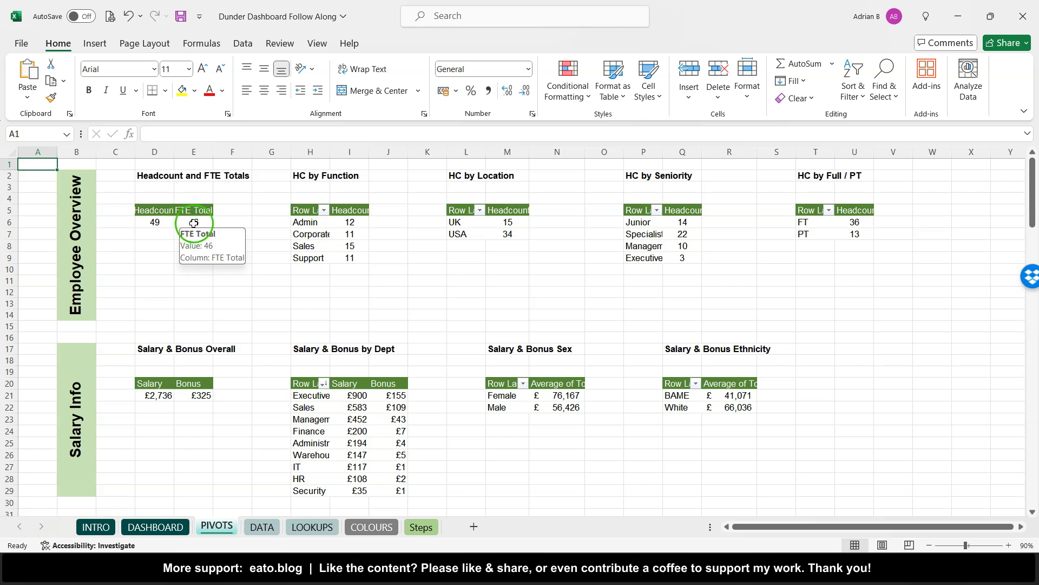
left_click(194, 223)
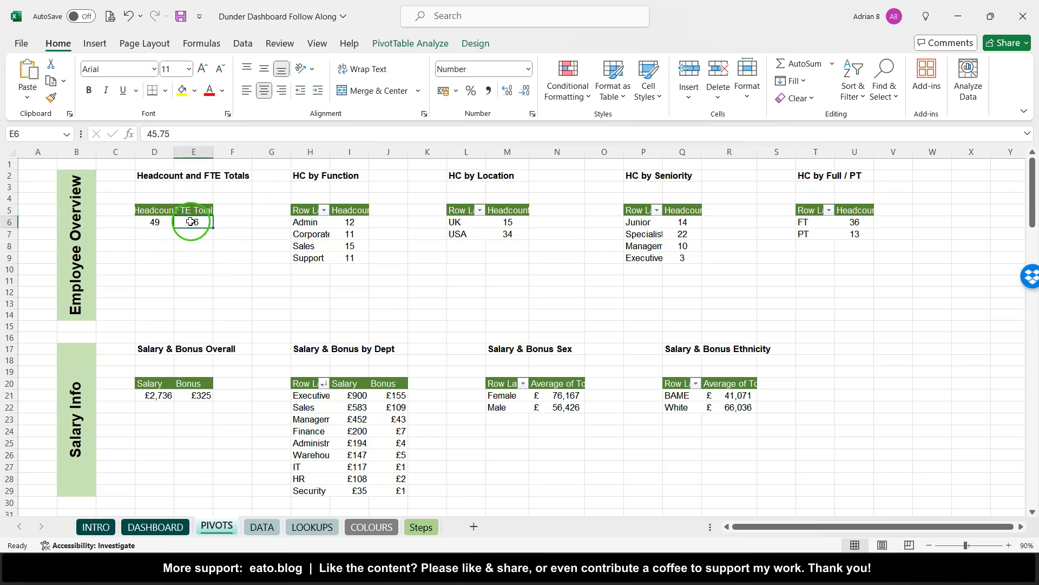
mouse_move(191, 221)
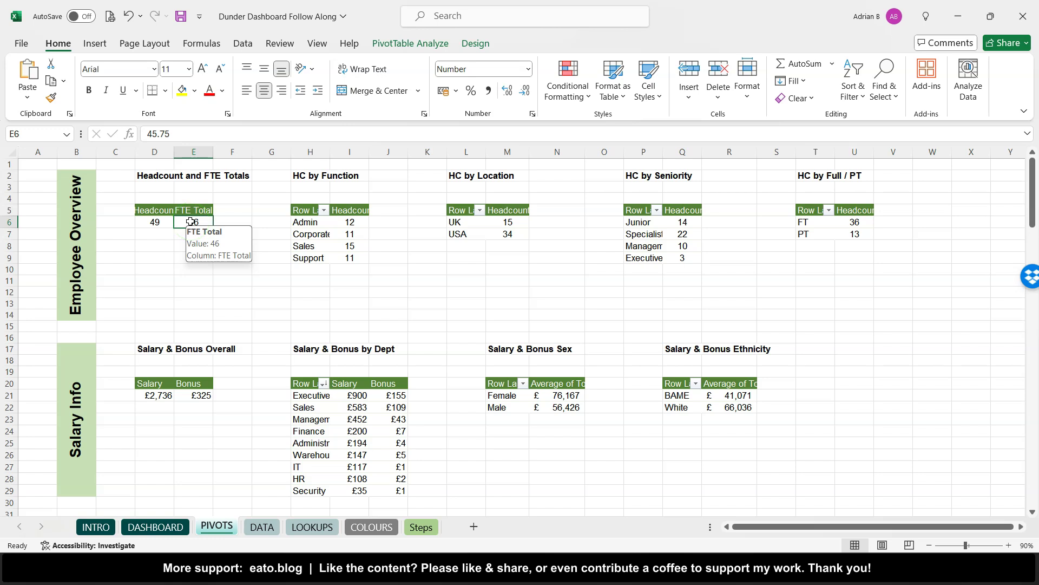
left_click(155, 220)
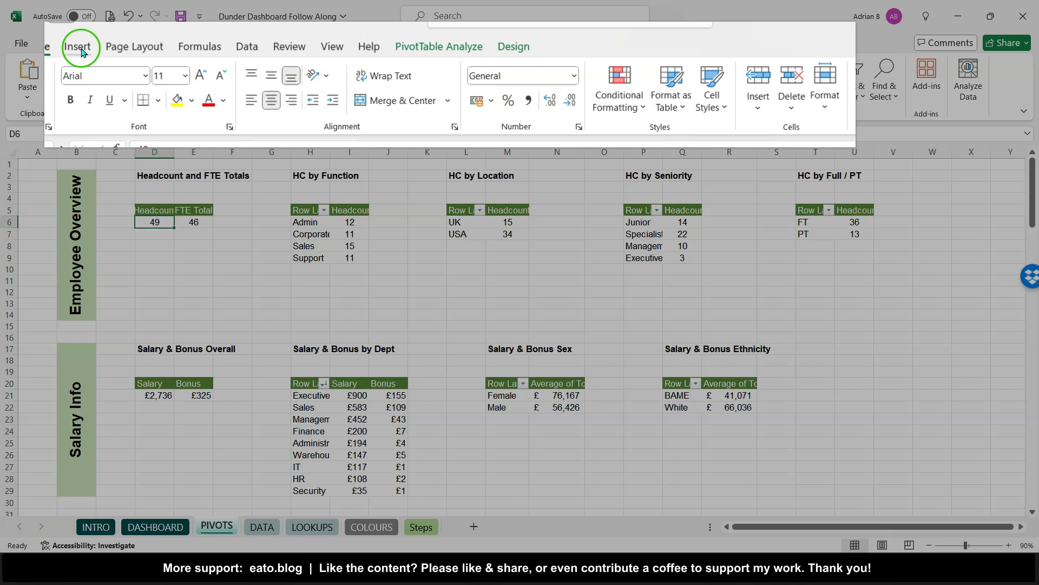
left_click(95, 44)
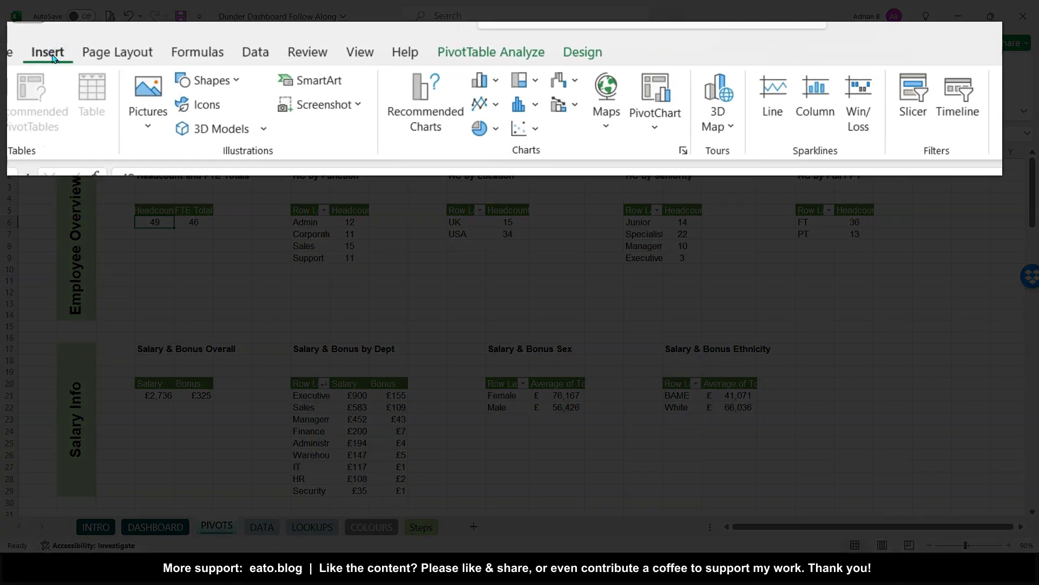
left_click(927, 114)
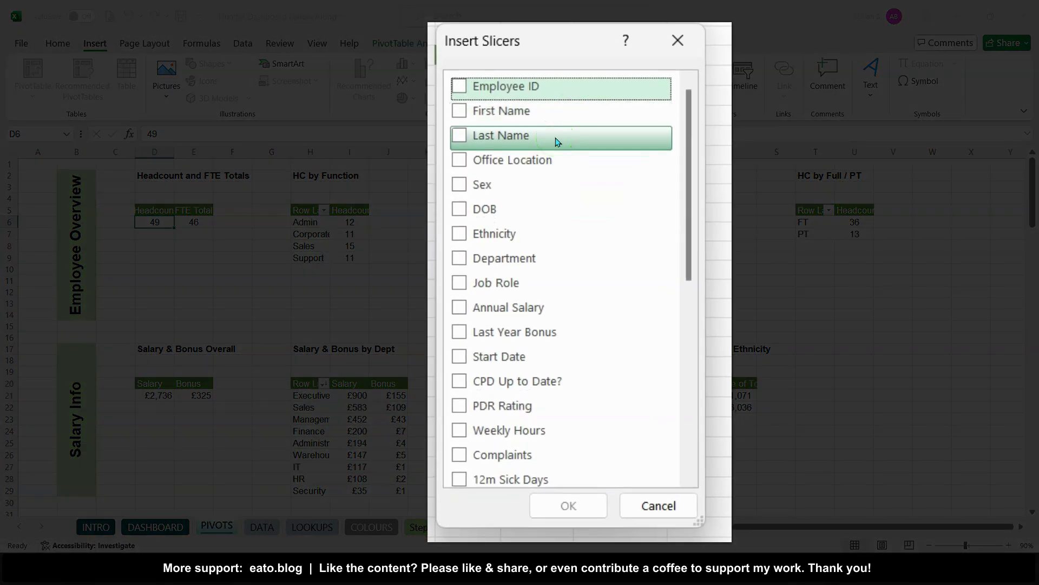
left_click(462, 168)
scroll(463, 325, "down", 6)
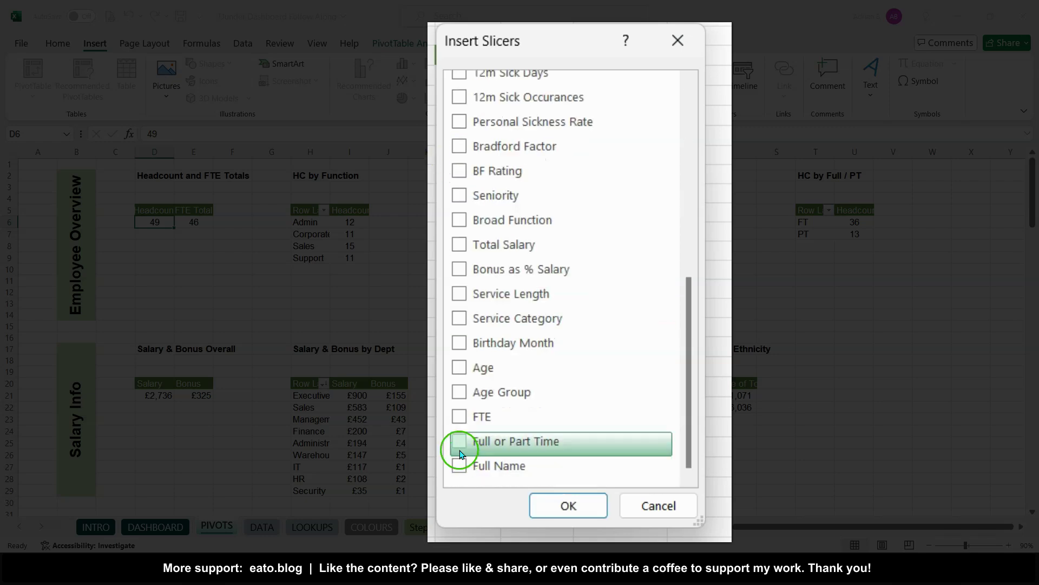
scroll(523, 342, "up", 5)
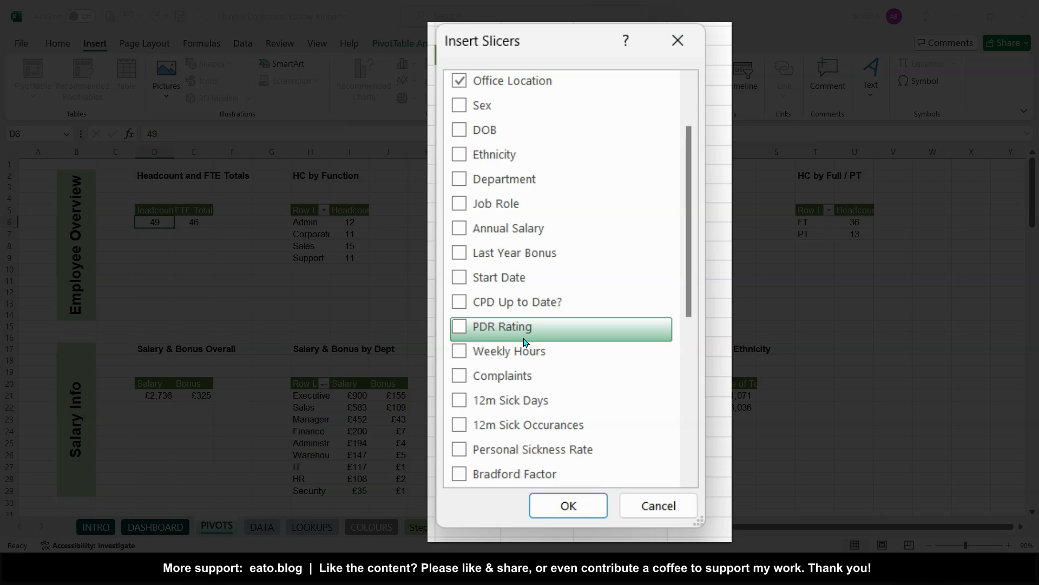
Add CPD Up to Date?, Department, Sex and Ethnicity to the fields chosen for slicers.
left_click(459, 302)
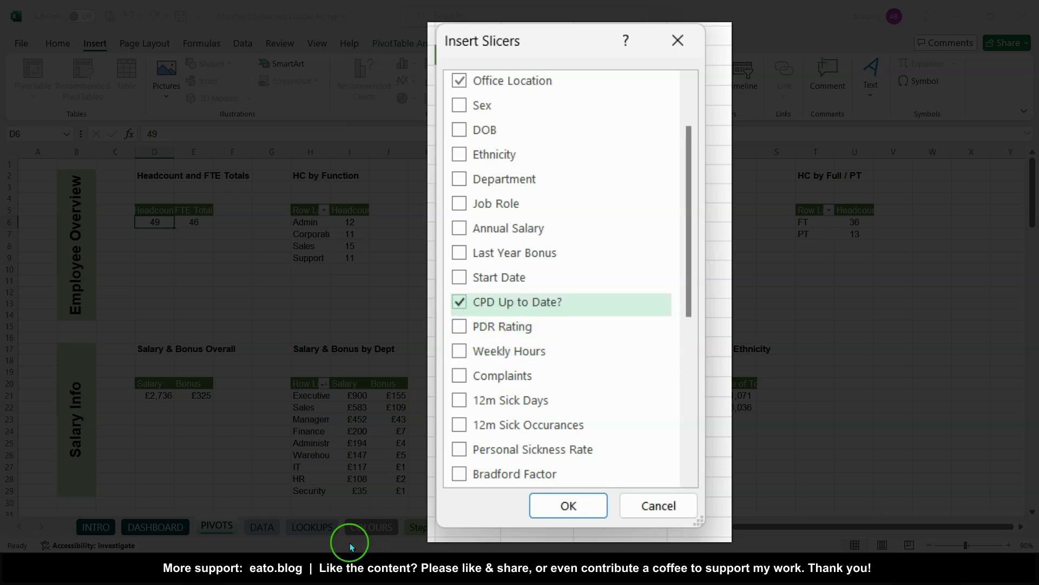
left_click(460, 184)
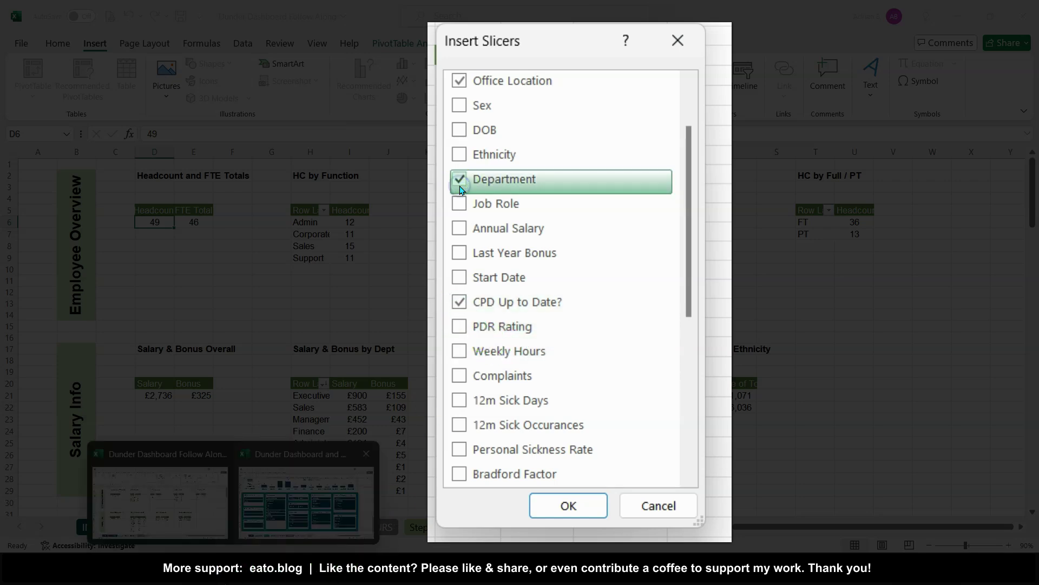
left_click(462, 106)
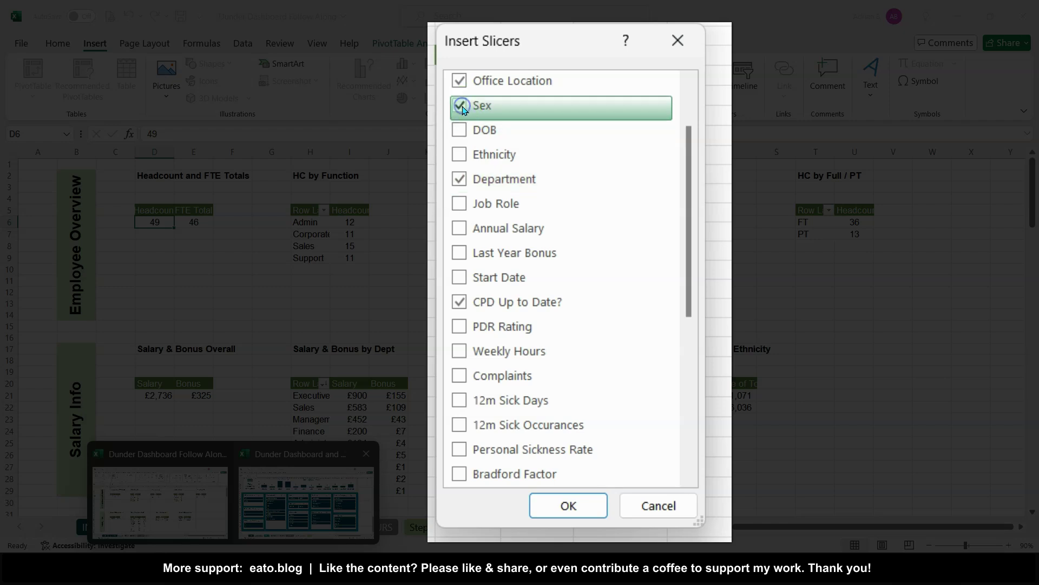
left_click(460, 157)
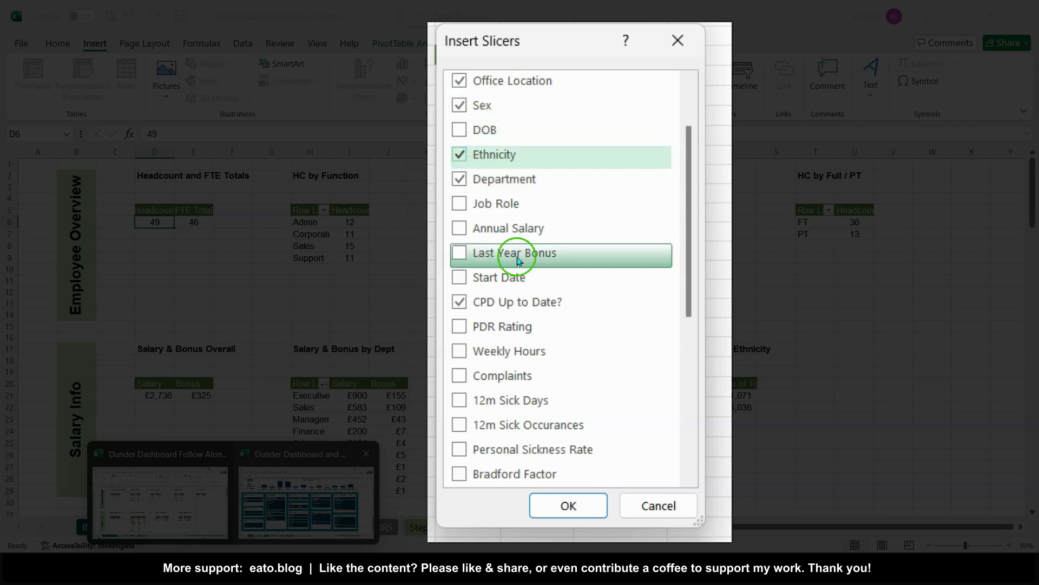
Include Age Group, Seniority, Service Category and Broad Function in the slicer selection.
scroll(485, 257, "down", 5)
left_click(460, 399)
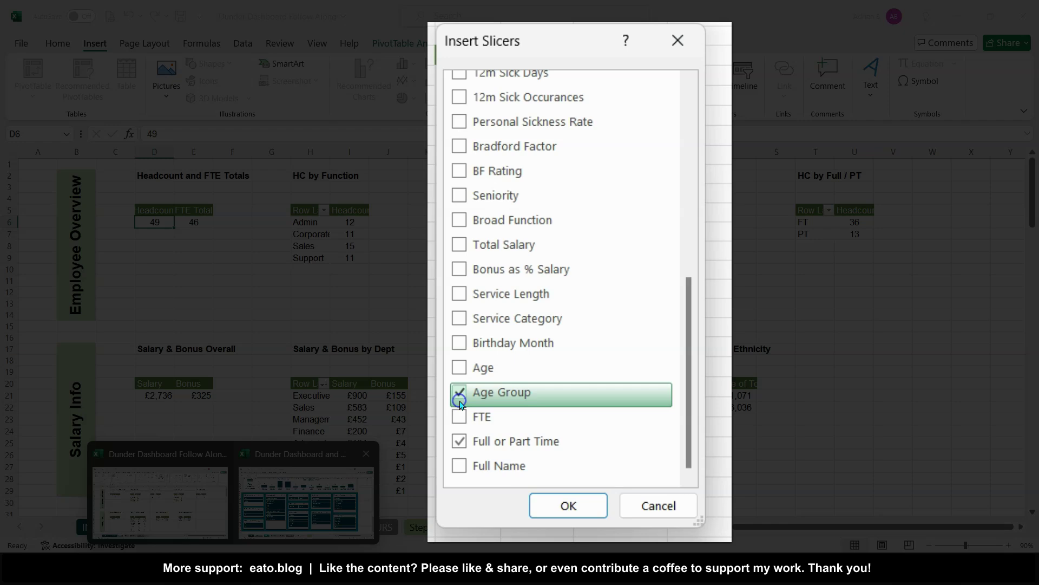
scroll(459, 404, "up", 1)
left_click(460, 254)
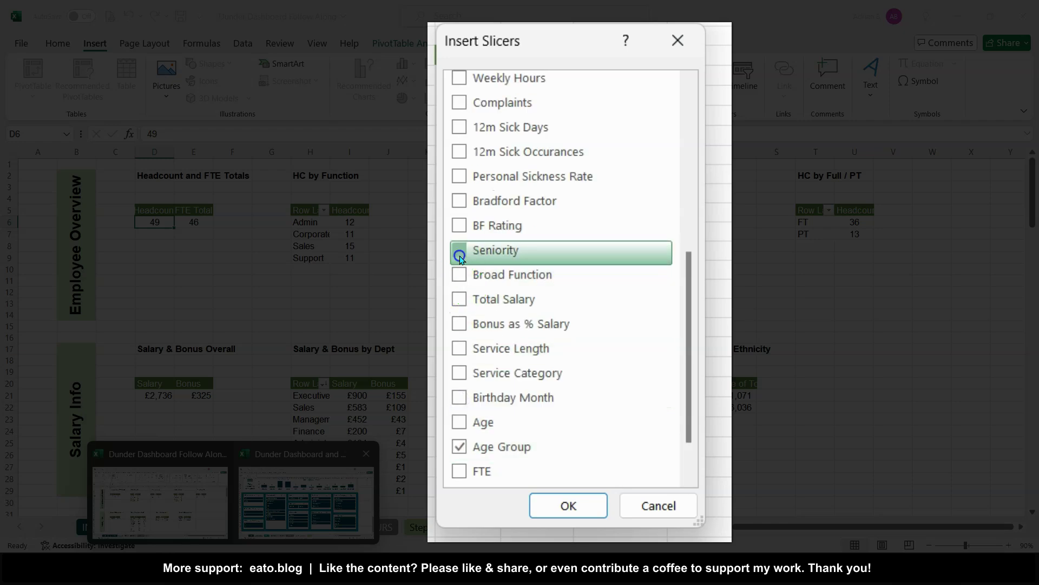
left_click(460, 375)
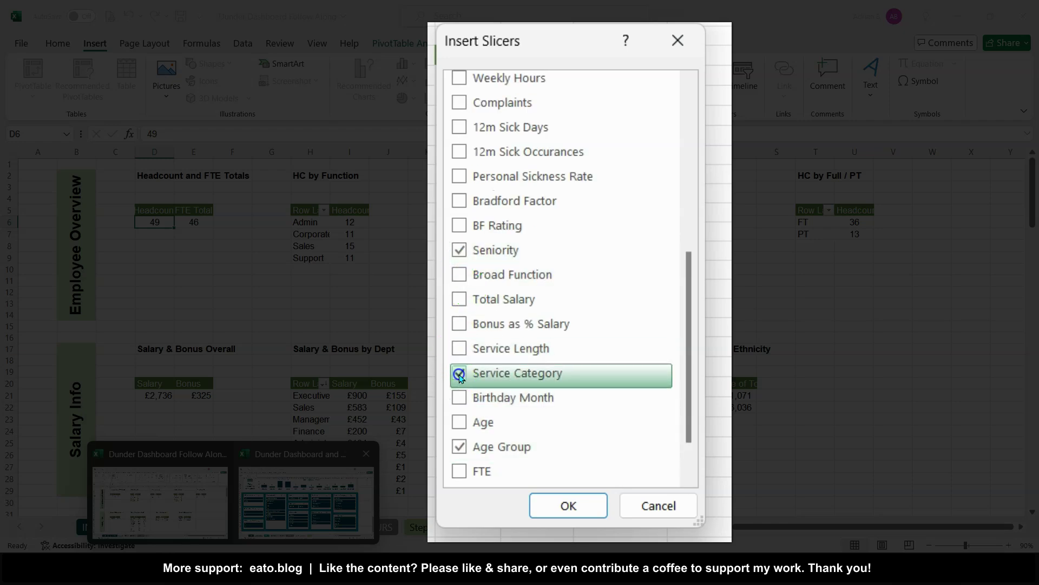
scroll(460, 378, "down", 1)
left_click(469, 223)
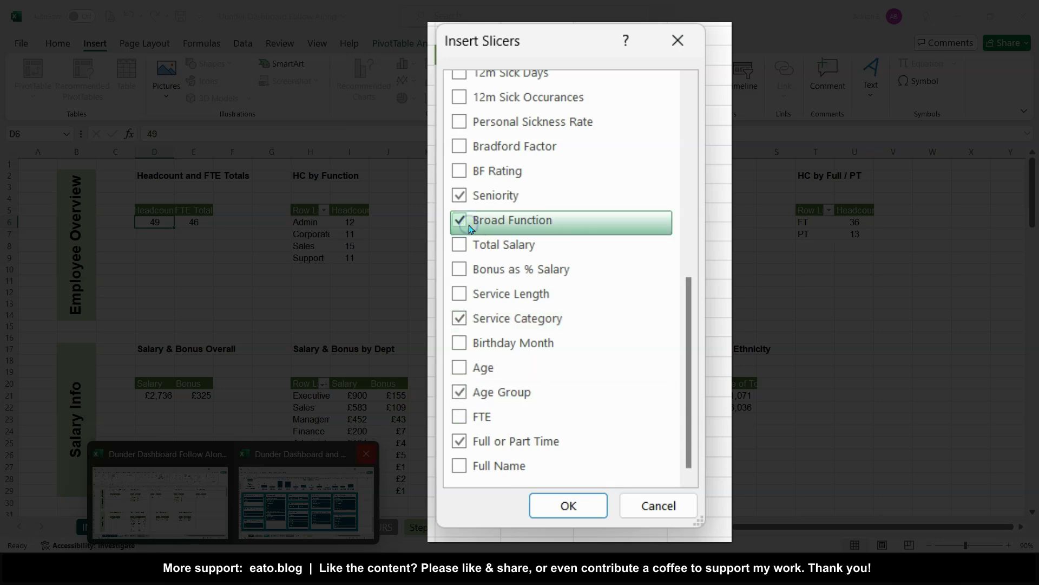
Add PDR Rating to the slicer selection and check through the whole list of chosen fields.
left_click(554, 282)
scroll(552, 286, "up", 2)
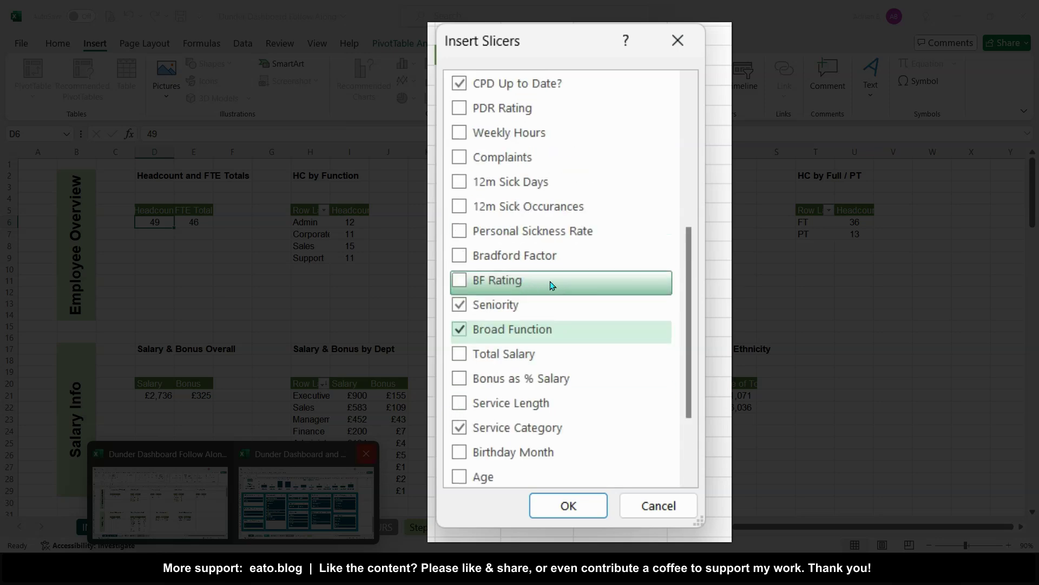
scroll(552, 286, "up", 3)
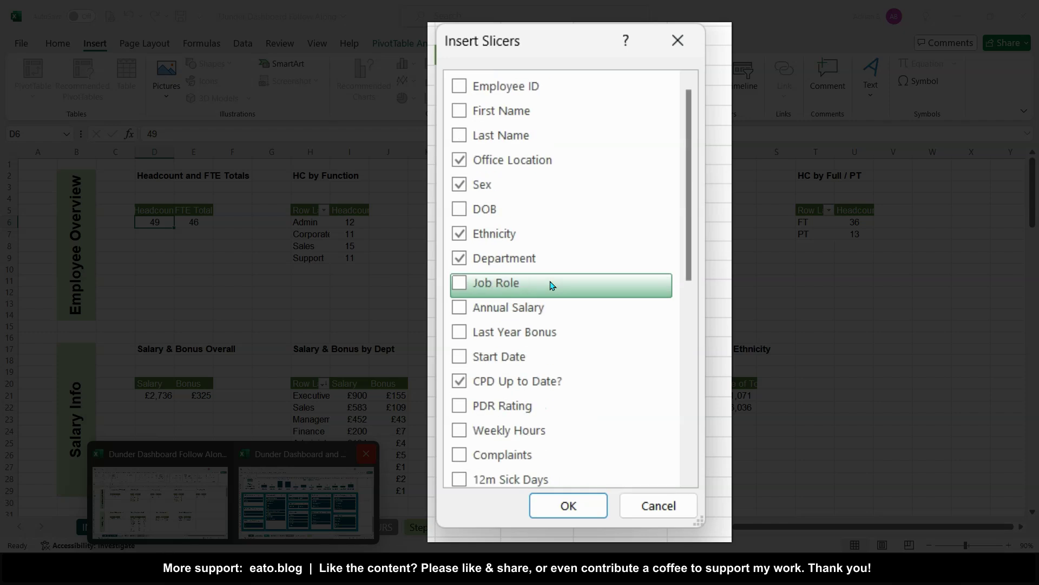
left_click(480, 433)
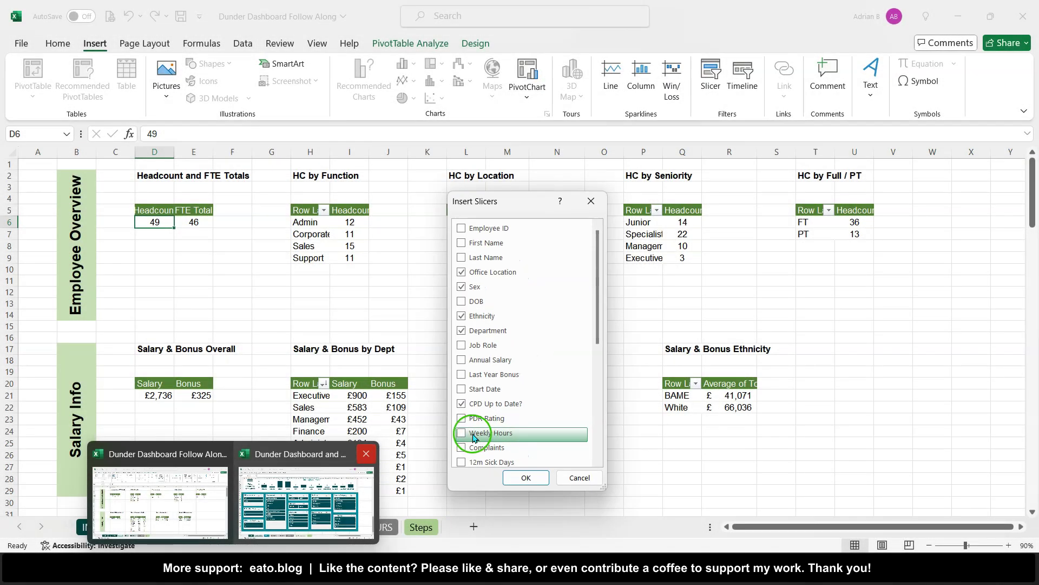
left_click(461, 418)
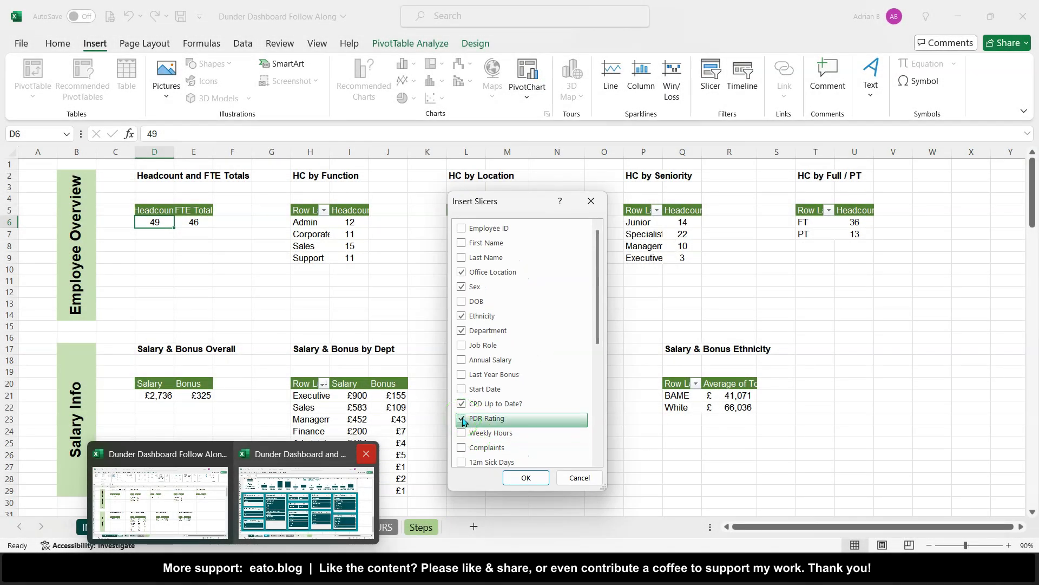
left_click(490, 298)
left_click(494, 279)
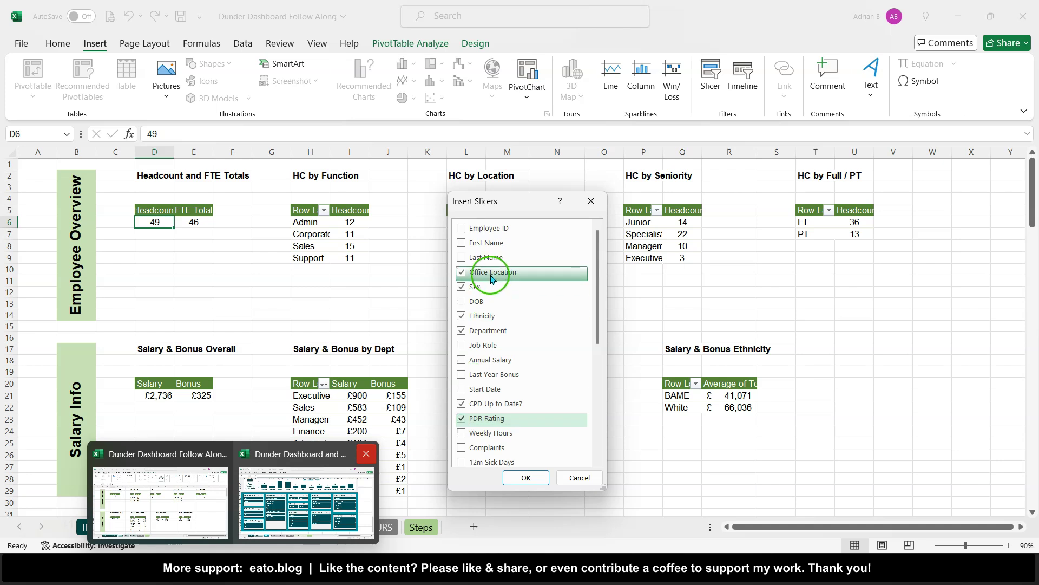
left_click(486, 288)
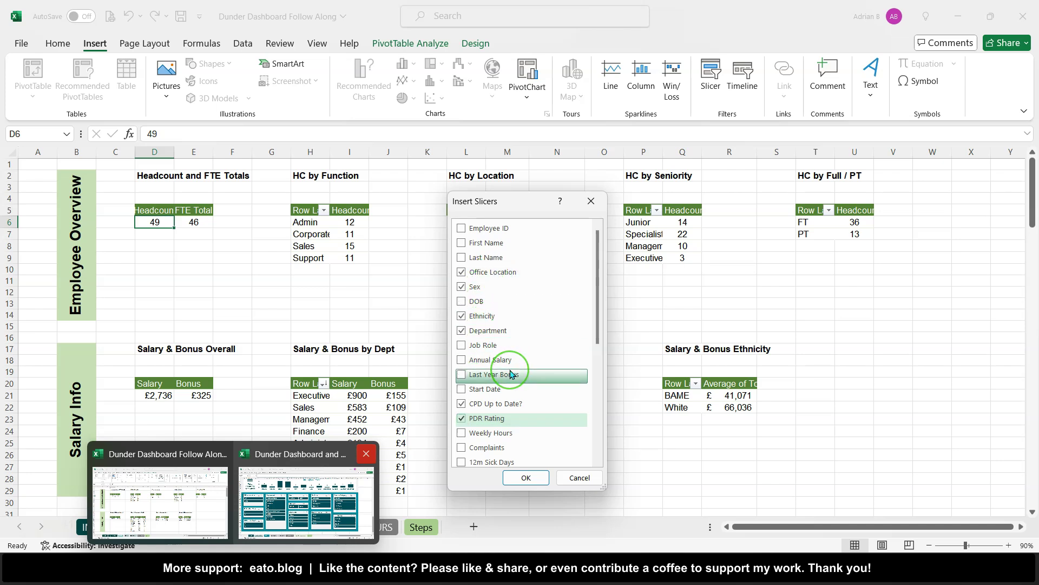
scroll(511, 374, "down", 3)
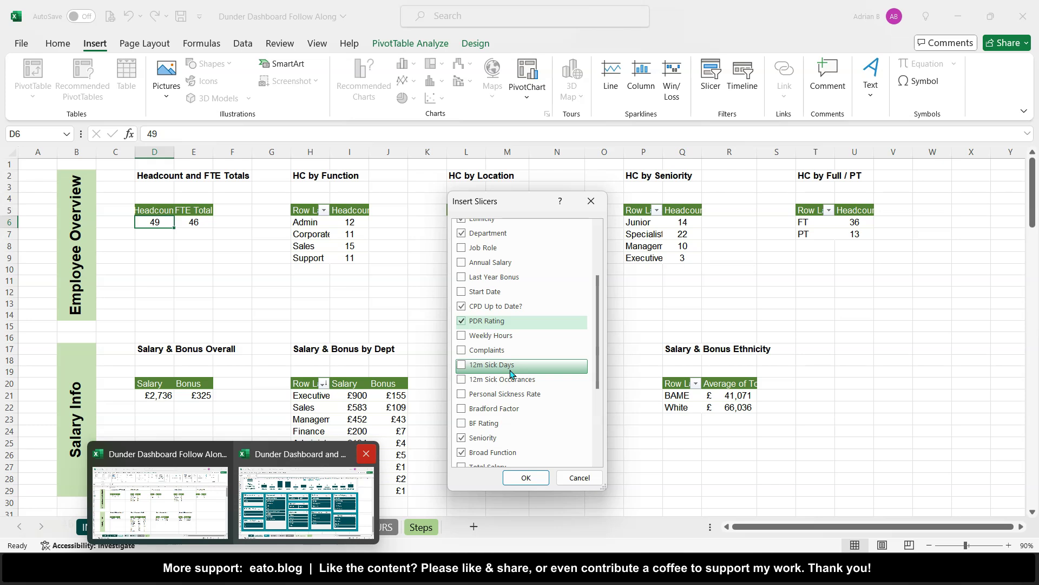
scroll(552, 360, "down", 3)
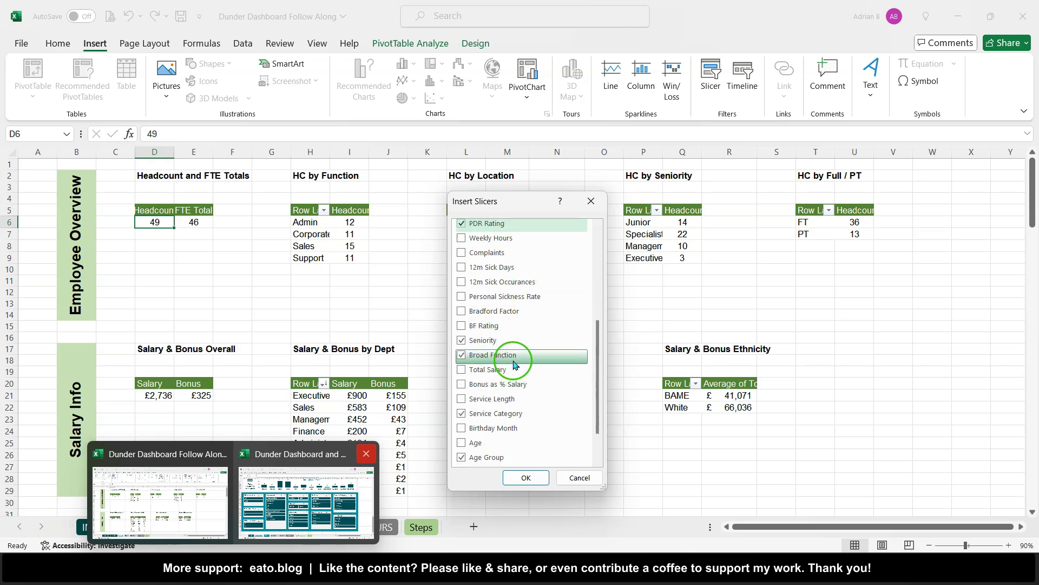
scroll(520, 415, "down", 2)
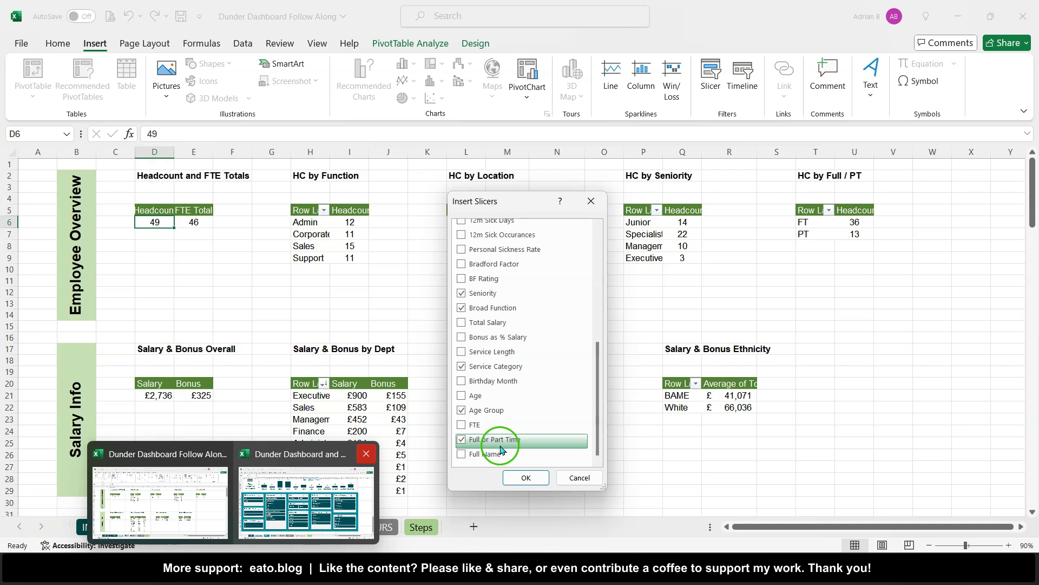
Insert slicers for all chosen fields and move the Sex and Ethnicity slicers out of the overlapping stack.
left_click(527, 478)
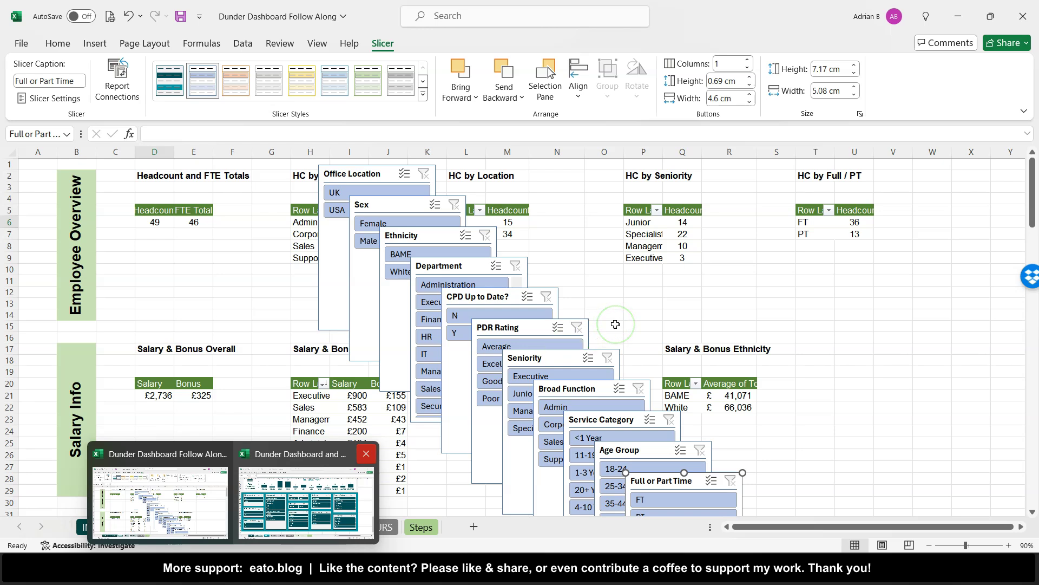
scroll(616, 324, "down", 4)
scroll(615, 324, "up", 4)
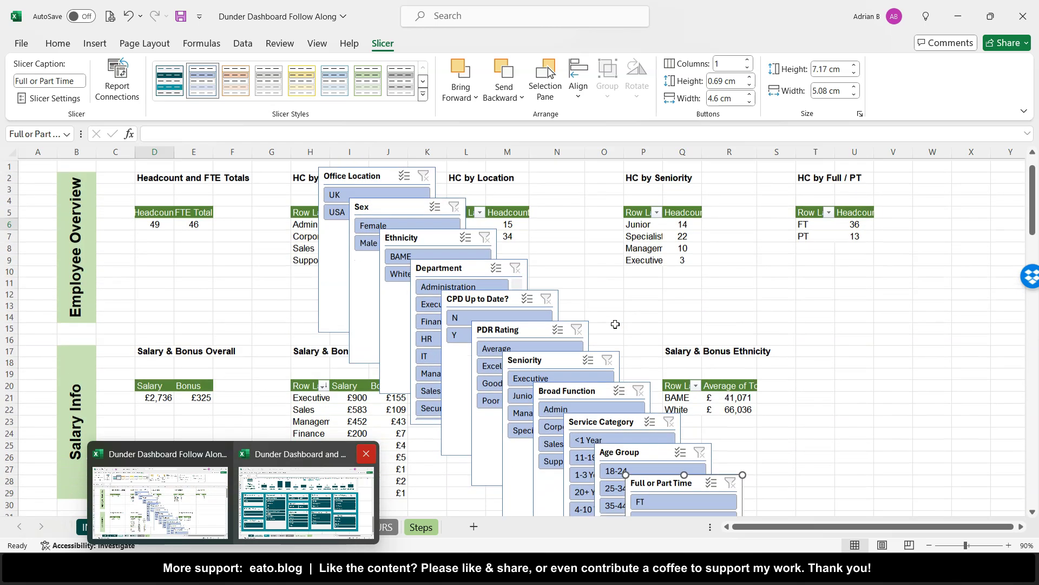
left_click_drag(401, 205, 242, 307)
left_click(442, 234)
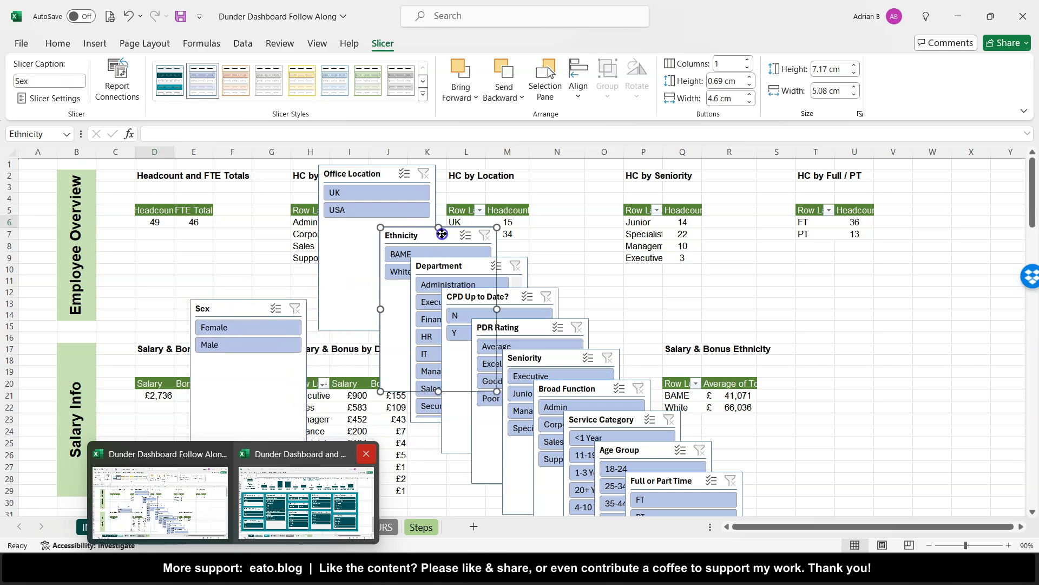
left_click_drag(442, 234, 577, 184)
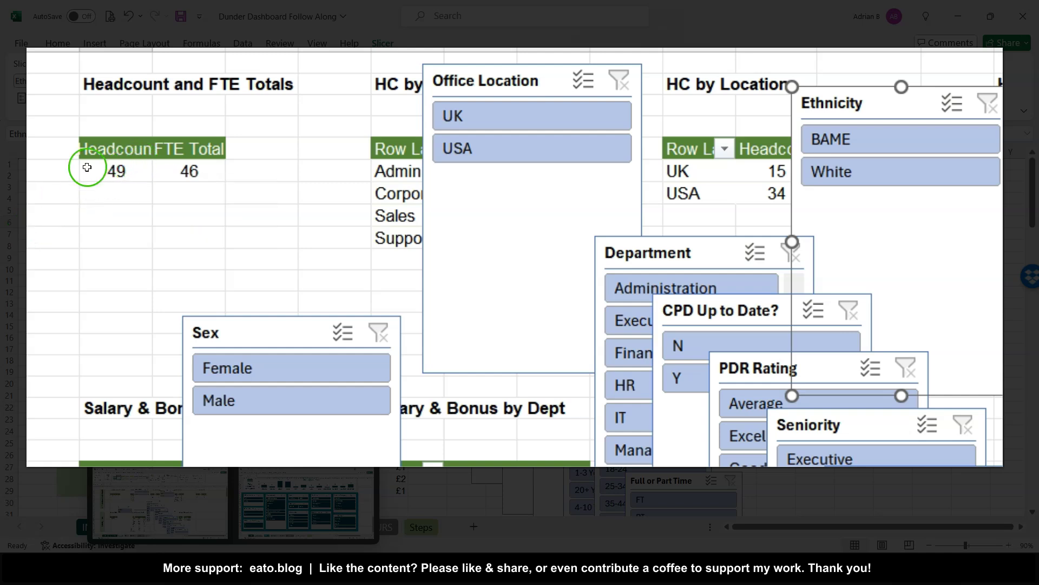
Test the slicers on the Headcount and FTE Totals pivot by filtering to USA, Male and White.
left_click(492, 157)
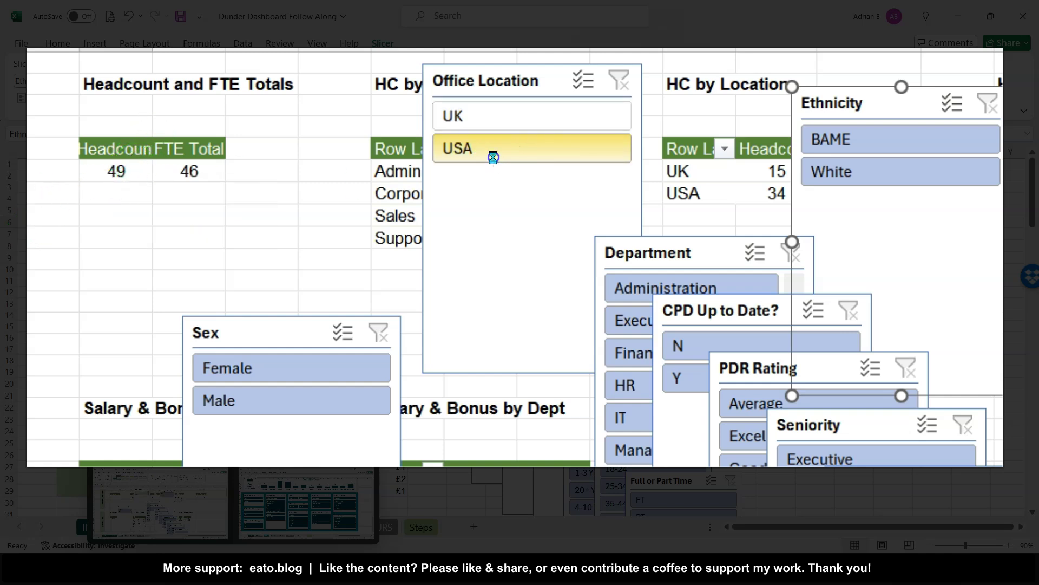
left_click(248, 403)
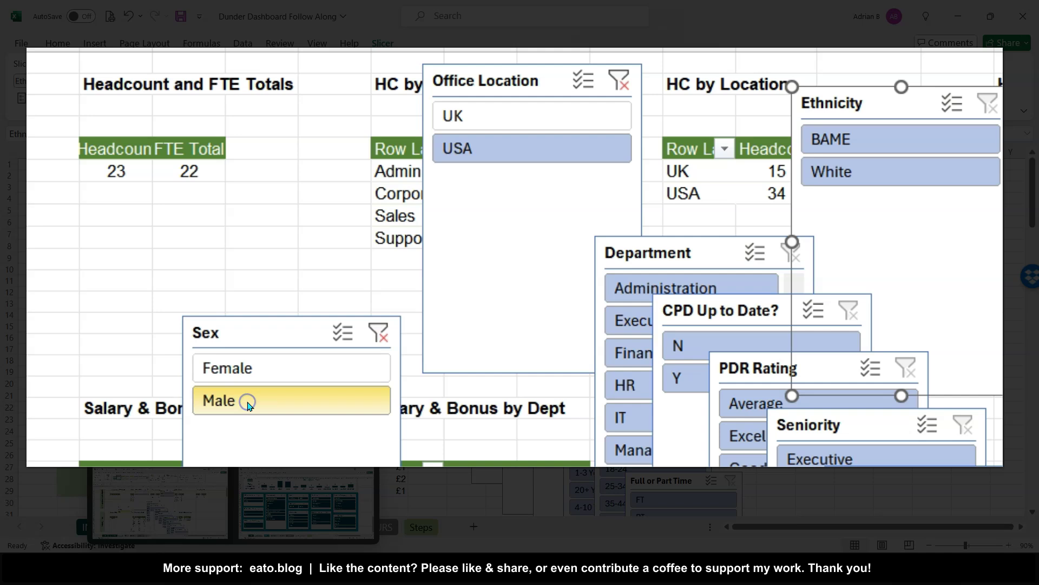
left_click(881, 173)
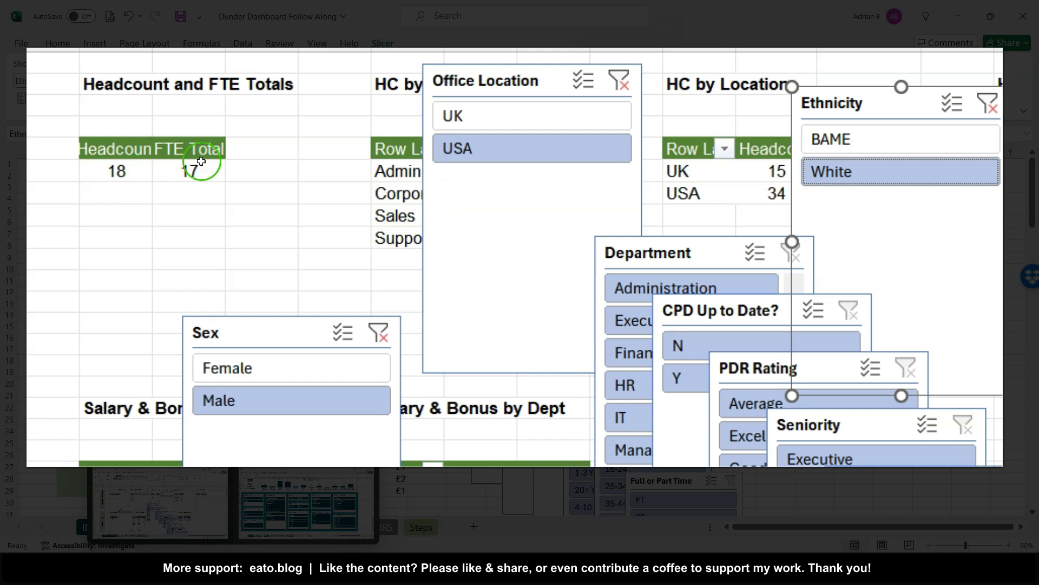
mouse_move(142, 169)
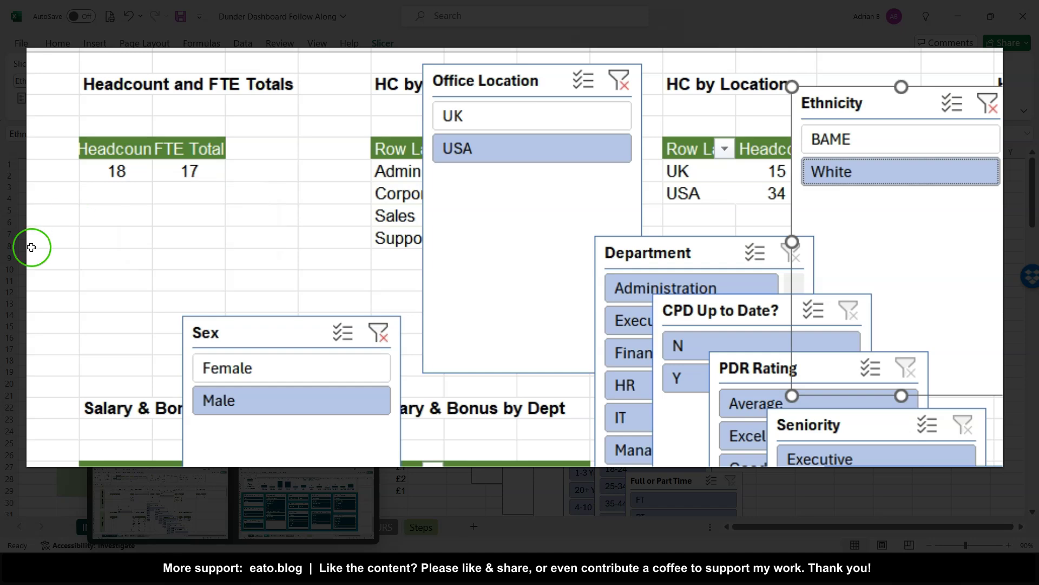
left_click(132, 168)
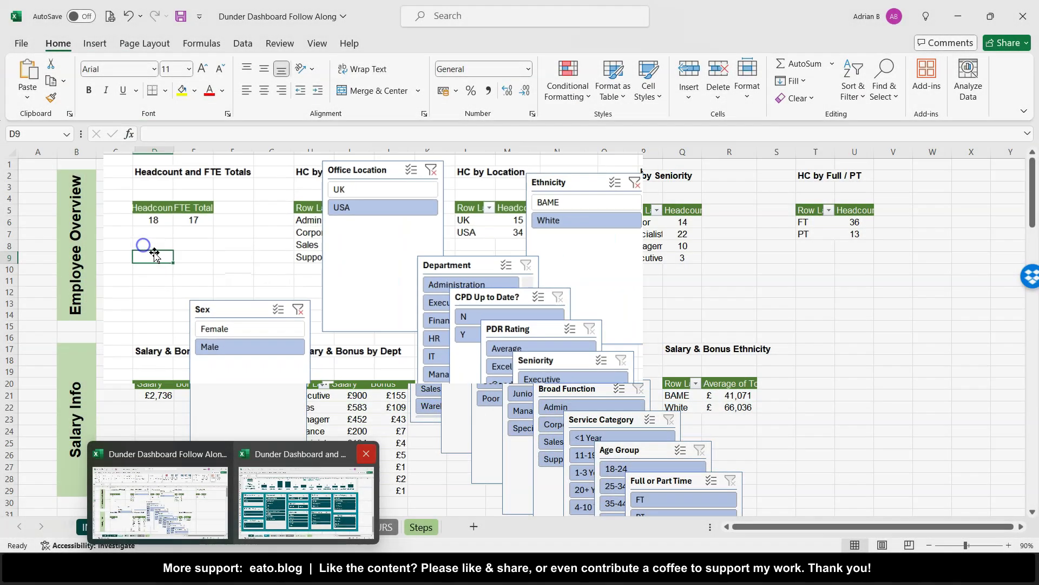
left_click(118, 234)
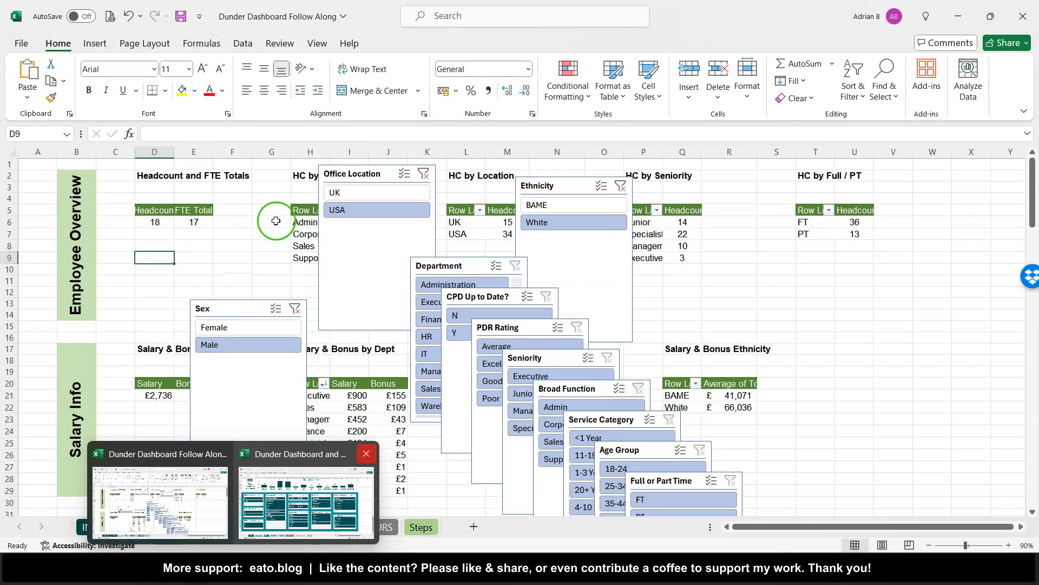
Clear the Office Location, Ethnicity and Sex slicer filters.
left_click(161, 222)
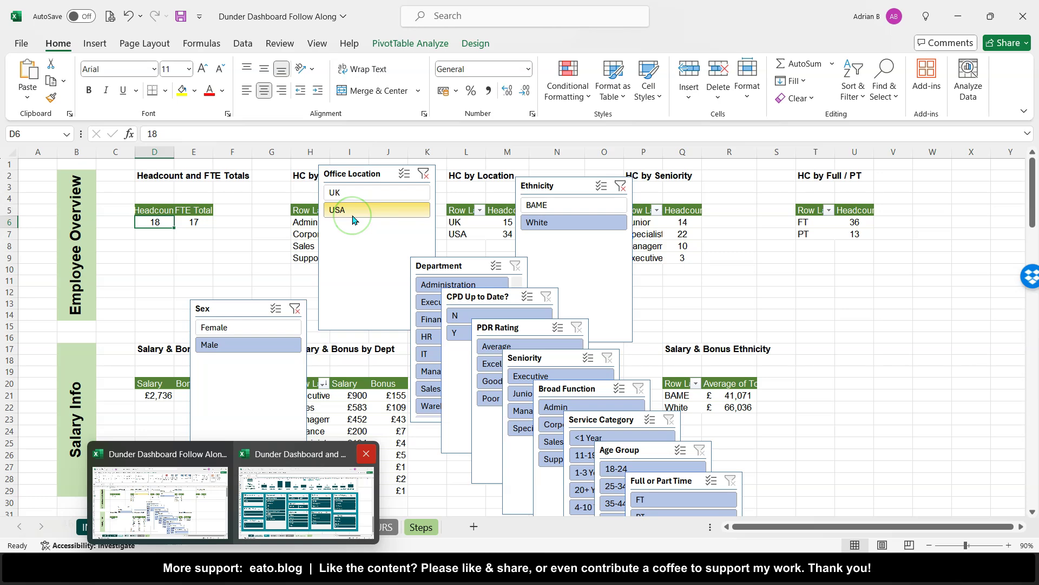
left_click(423, 174)
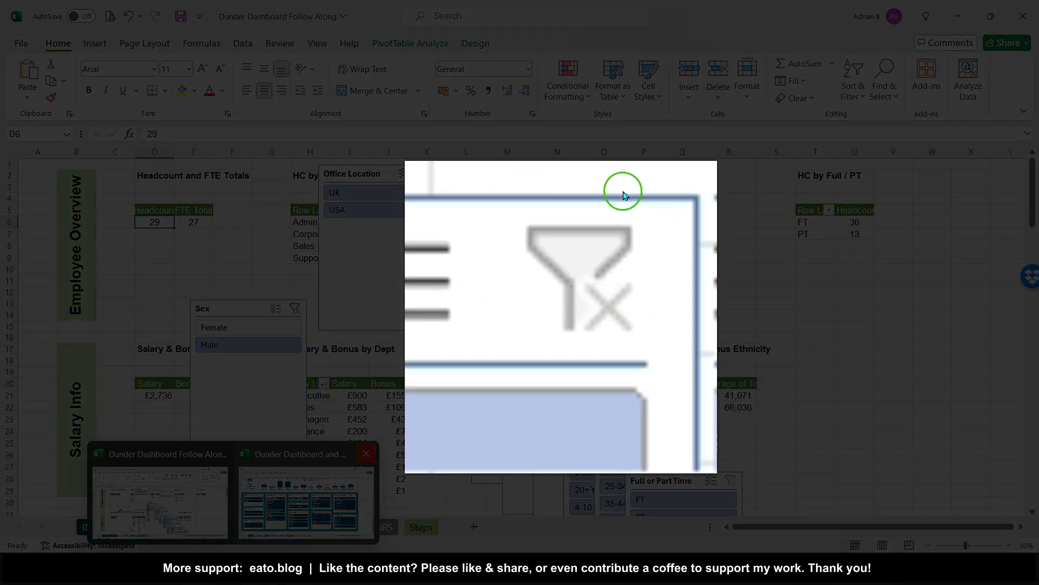
left_click(296, 309)
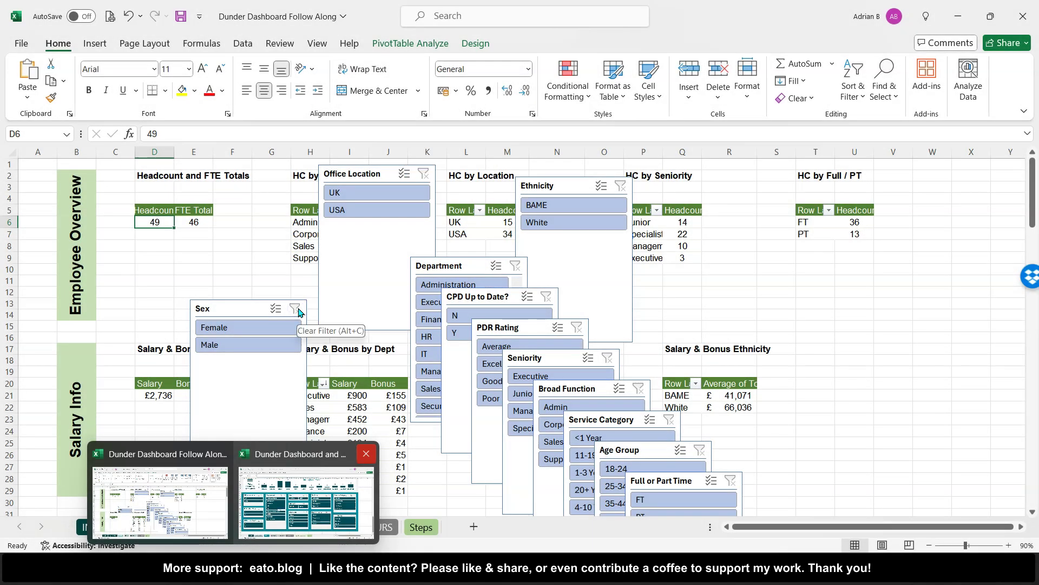
Move the Office Location slicer from the PIVOTS sheet to cell B84 on the DASHBOARD sheet, in the teal area below the birthday chart.
right_click(380, 179)
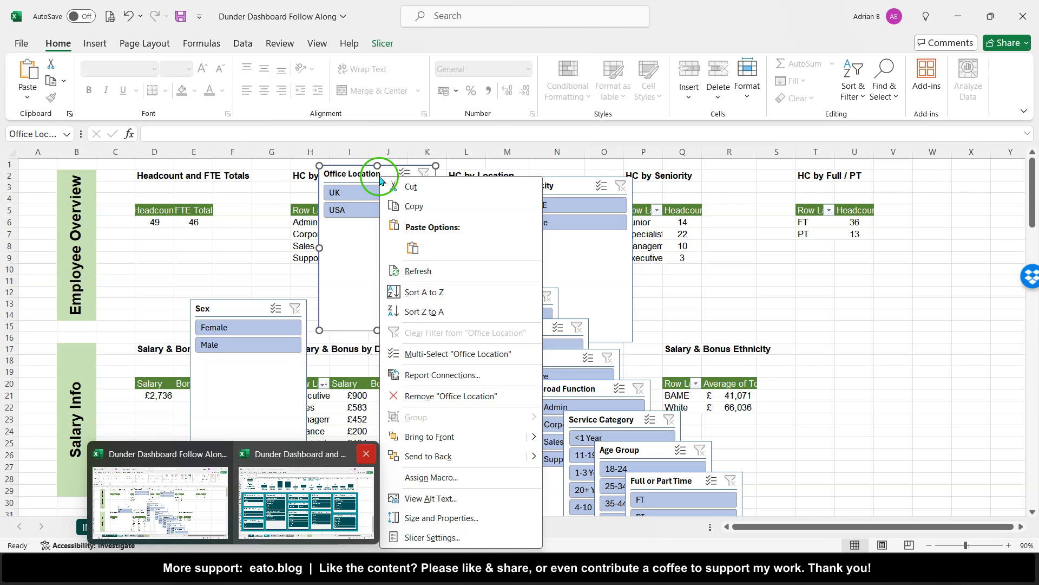
left_click(411, 187)
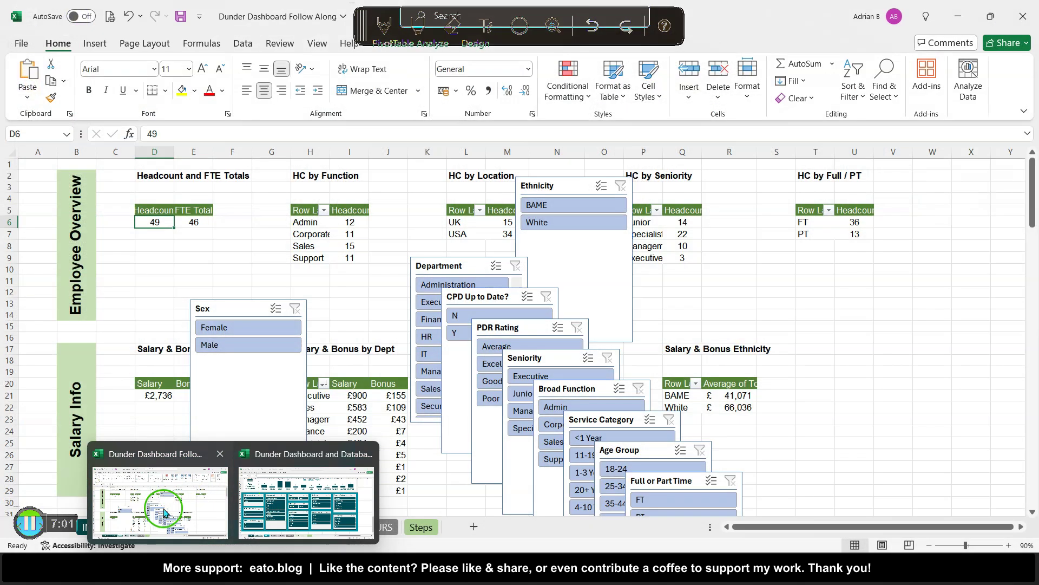
left_click(164, 512)
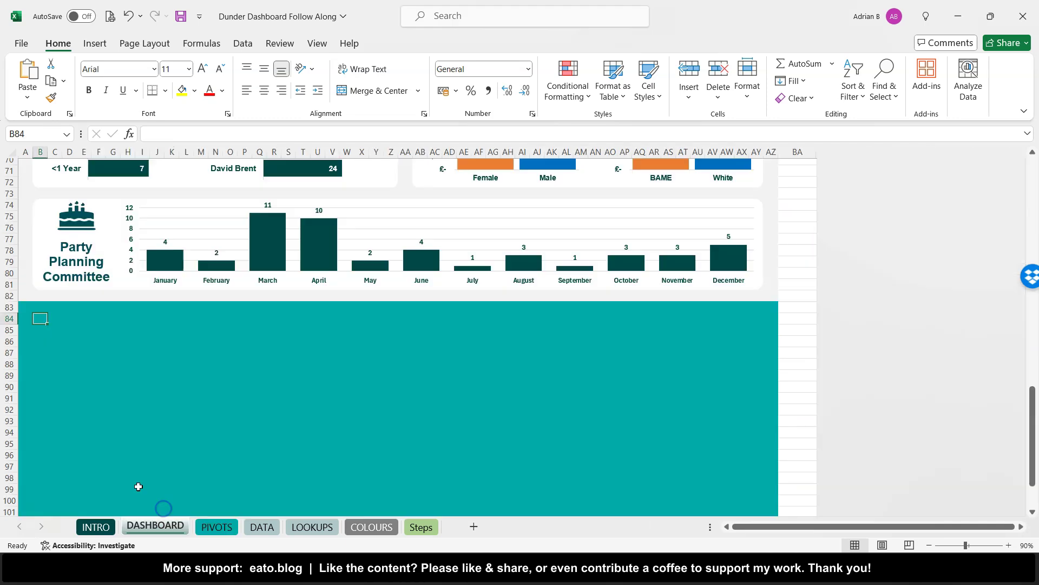
key("ctrl+v")
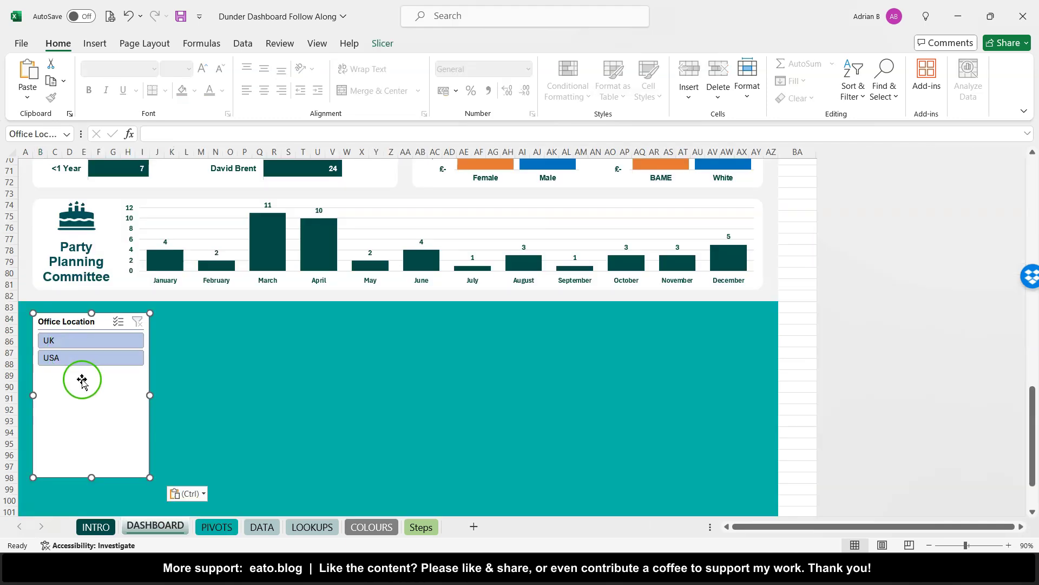
scroll(120, 433, "down", 1)
scroll(121, 433, "down", 3)
scroll(121, 433, "up", 4)
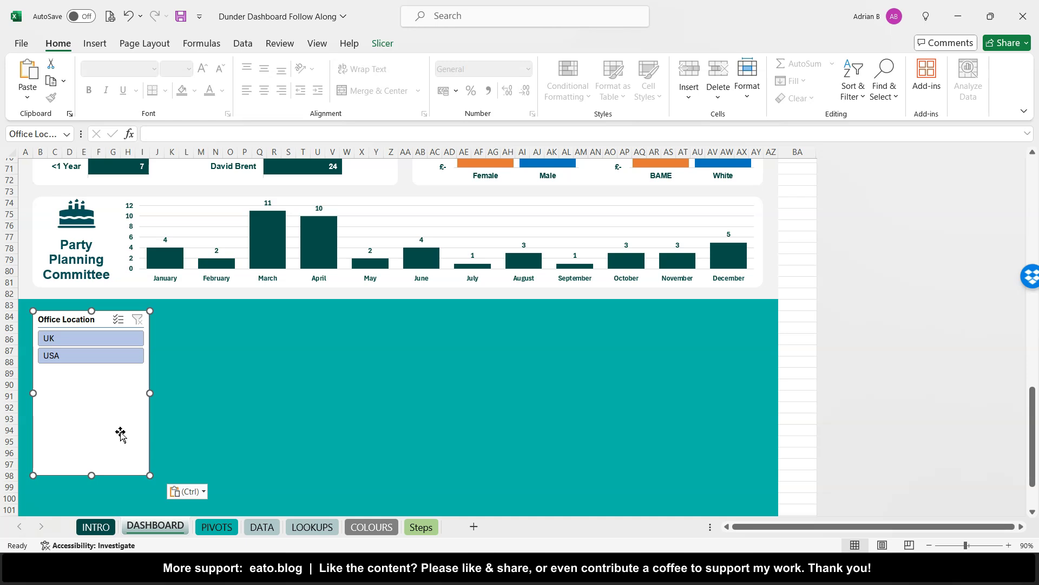
scroll(120, 433, "down", 2)
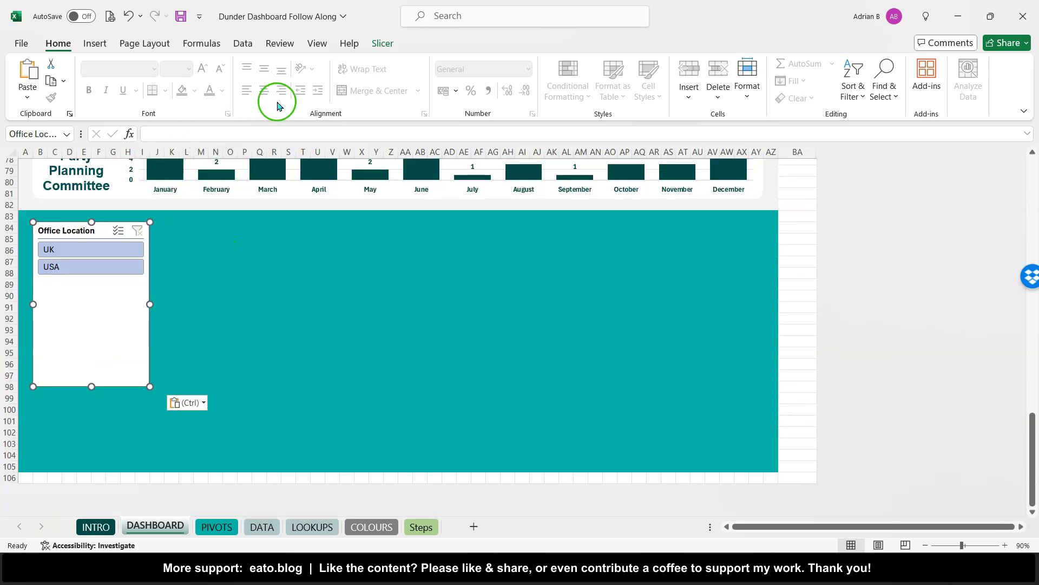
Try the dark green preset slicer style on the Office Location slicer.
left_click(379, 54)
left_click(215, 83)
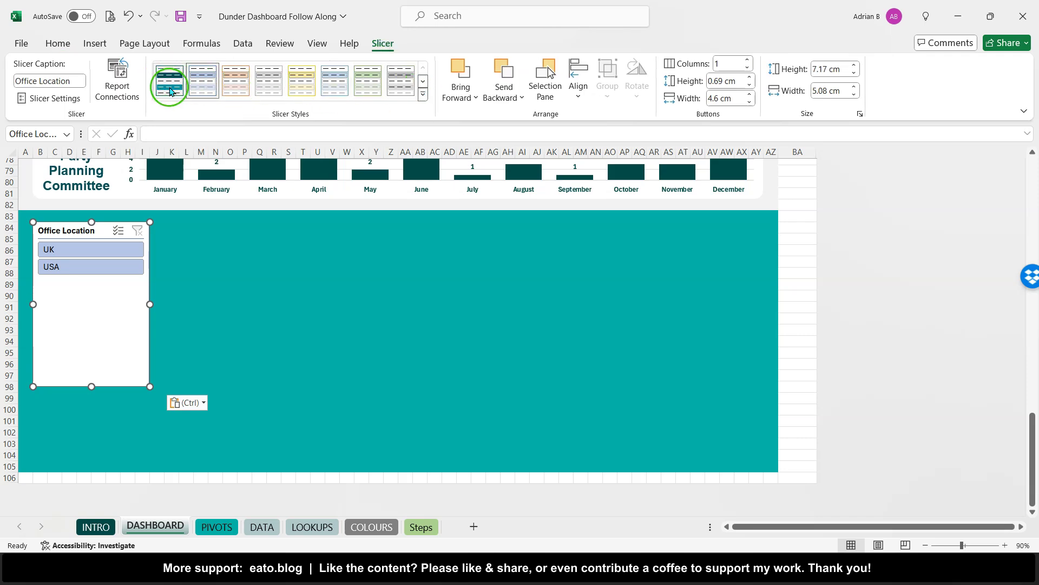
left_click(422, 94)
left_click(305, 160)
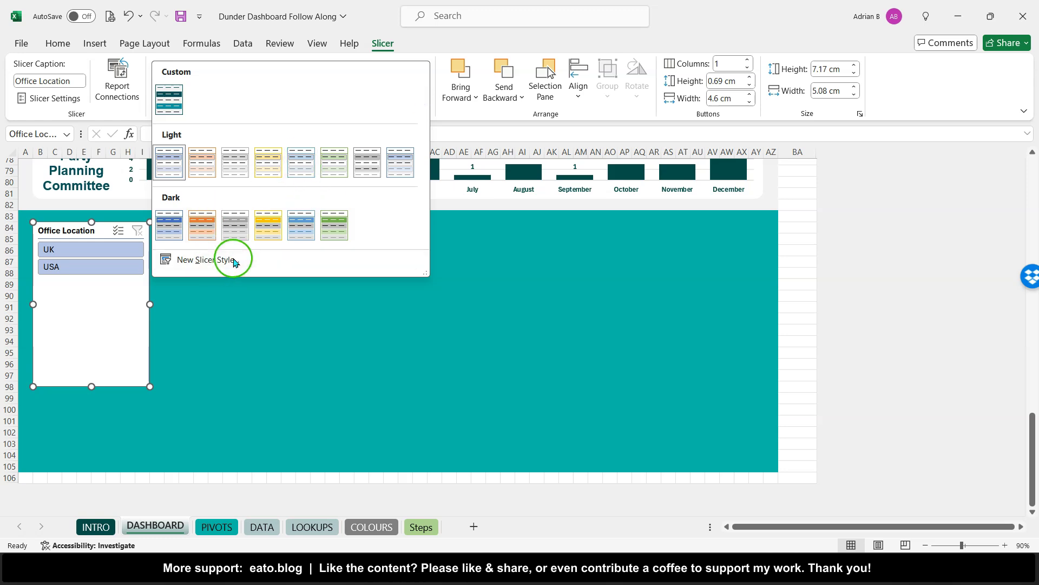
left_click(335, 222)
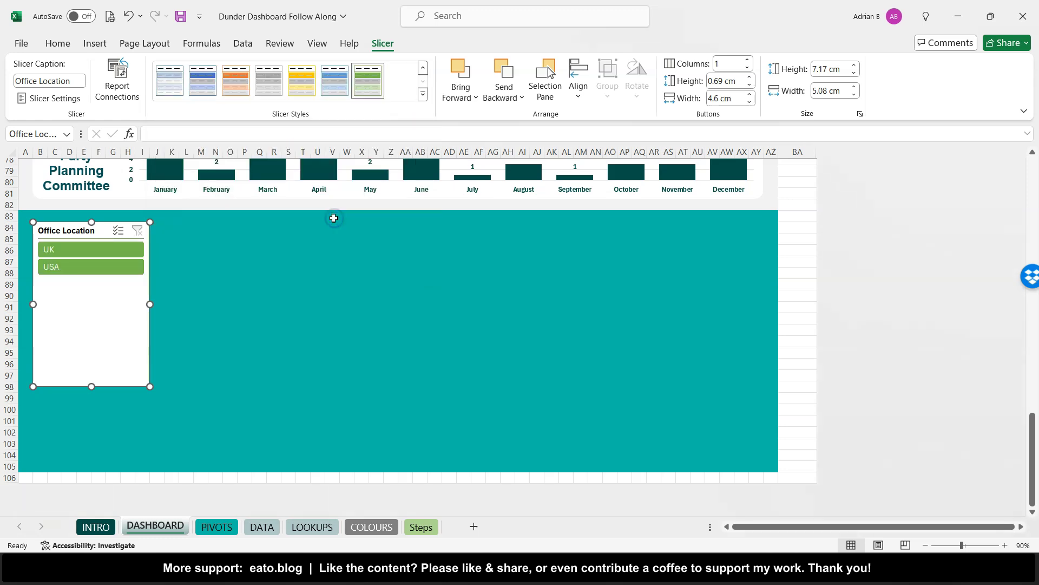
Start a new custom slicer style and name it Dunder Style.
left_click(423, 94)
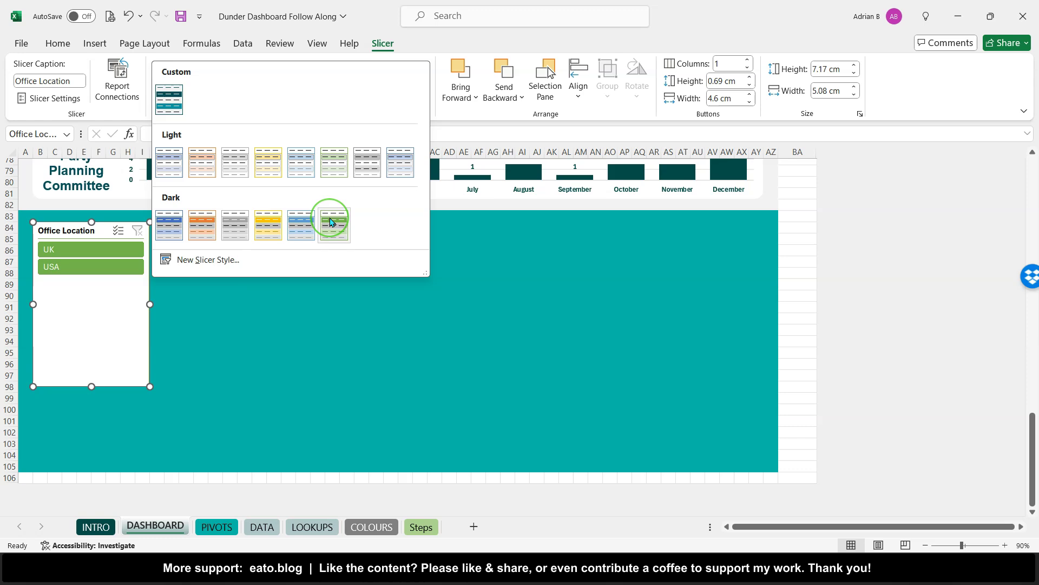
left_click(219, 265)
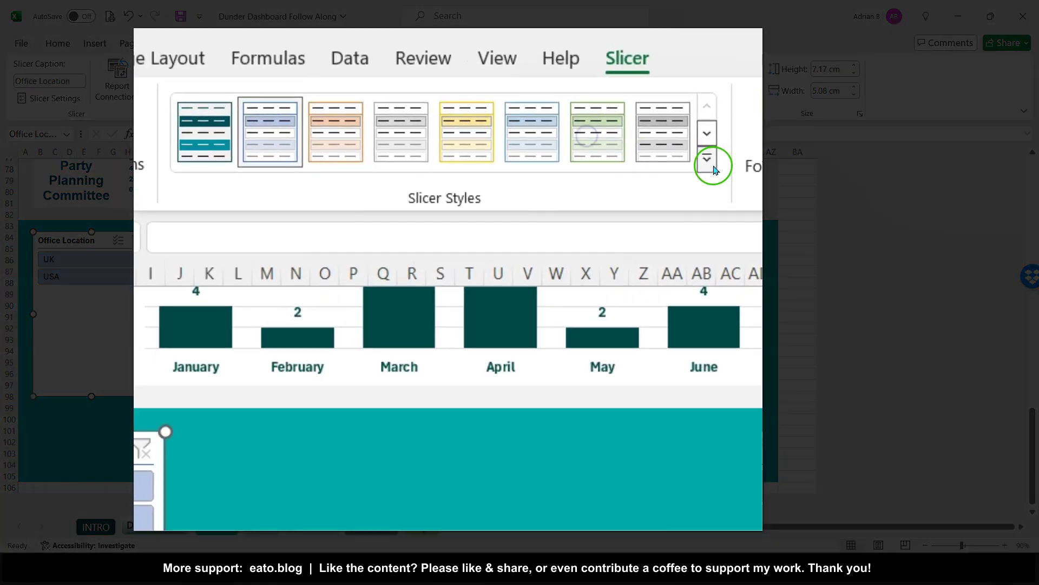
left_click(425, 99)
left_click(216, 487)
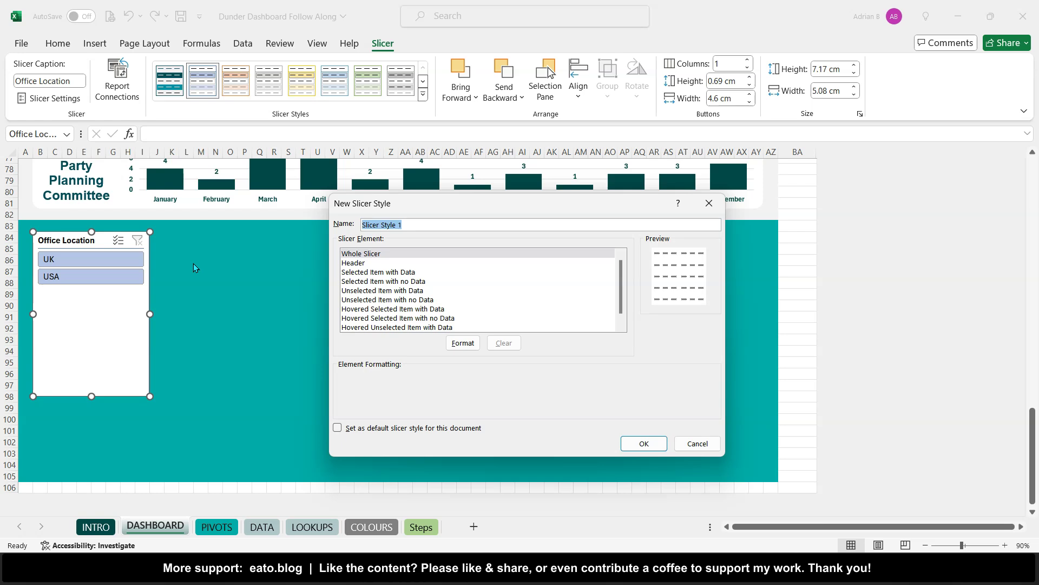
type("Dund")
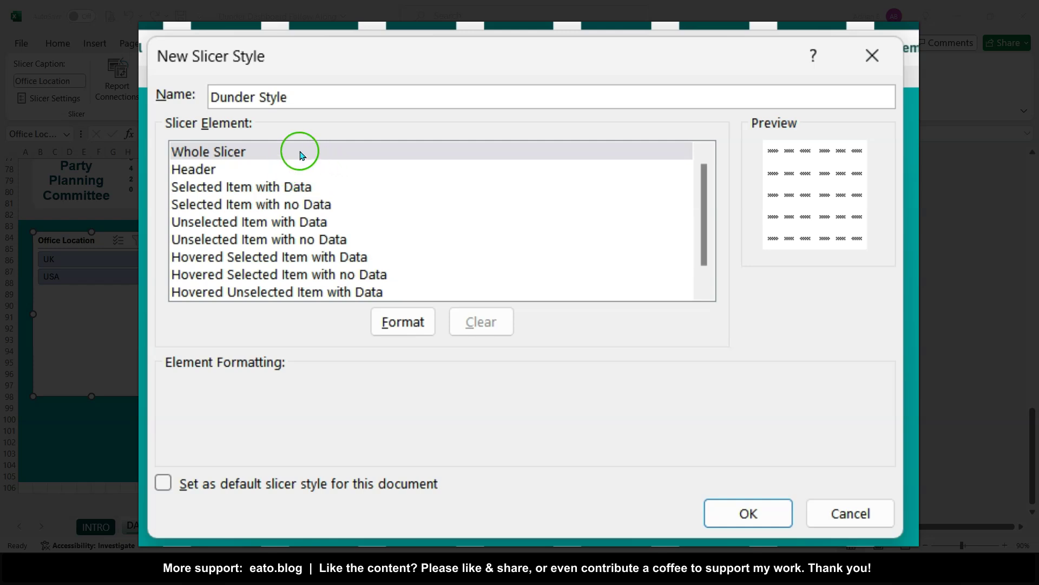
Examine the slicer elements the new style can format, from Whole Slicer and Header to the selected and unselected items.
left_click(251, 150)
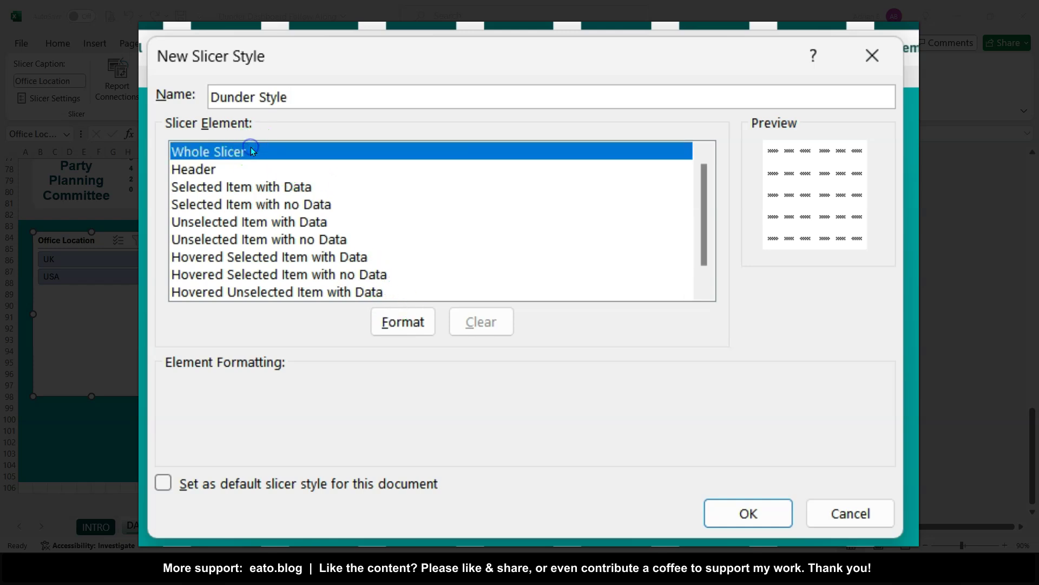
left_click(220, 169)
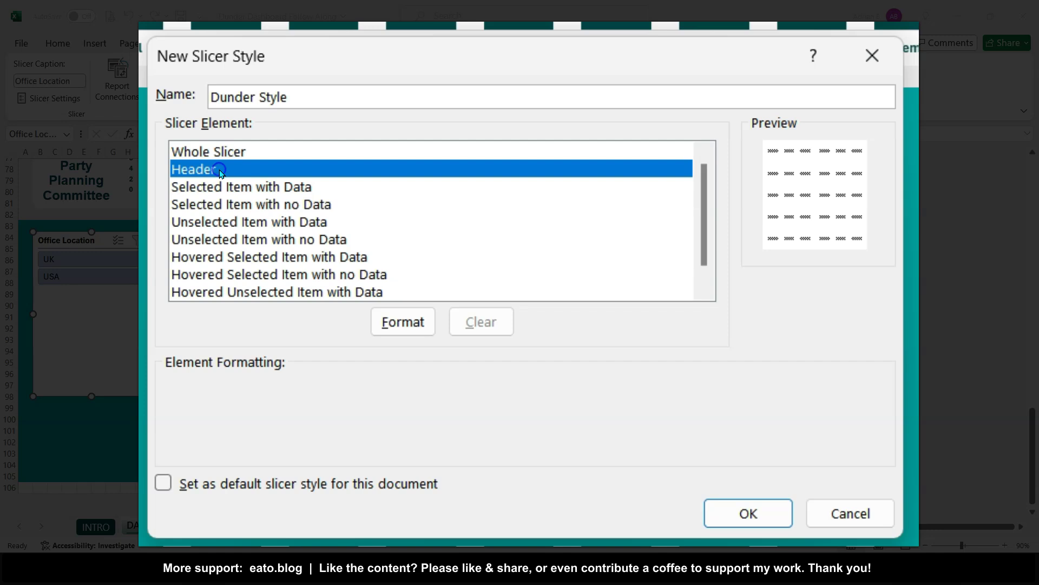
left_click(219, 184)
left_click(230, 205)
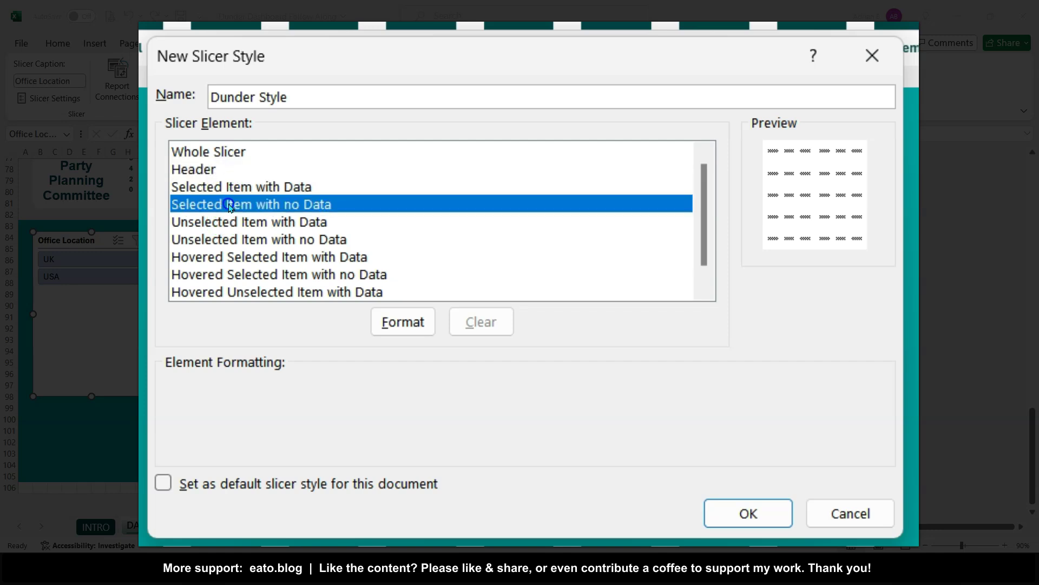
left_click(271, 242)
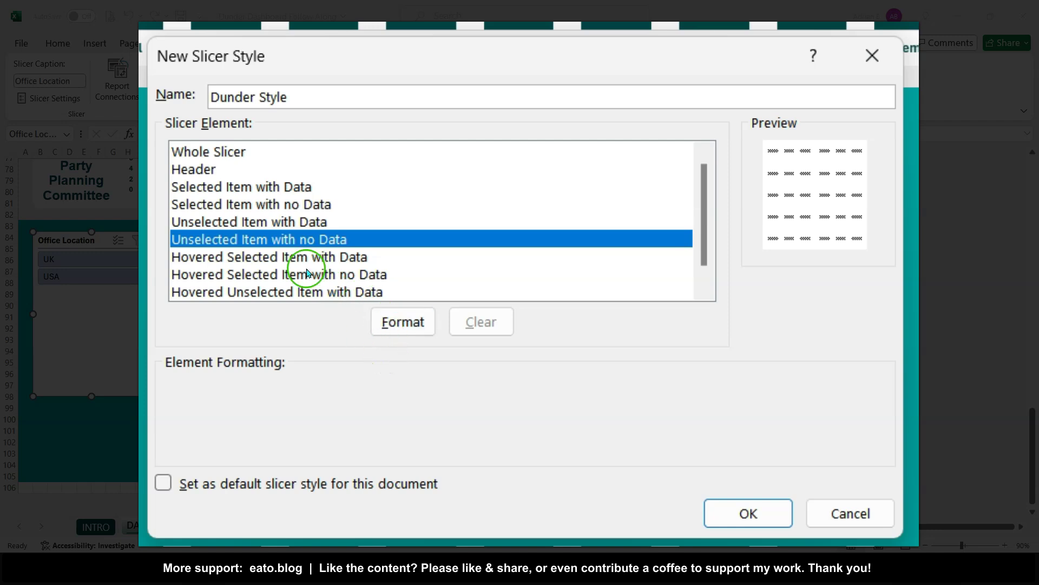
left_click(234, 157)
left_click(225, 170)
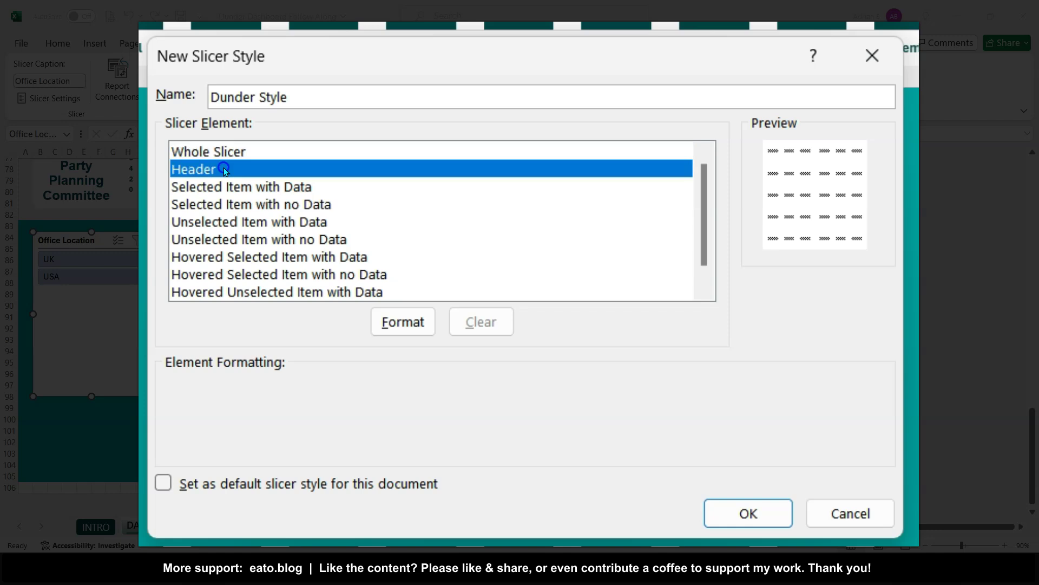
left_click(217, 188)
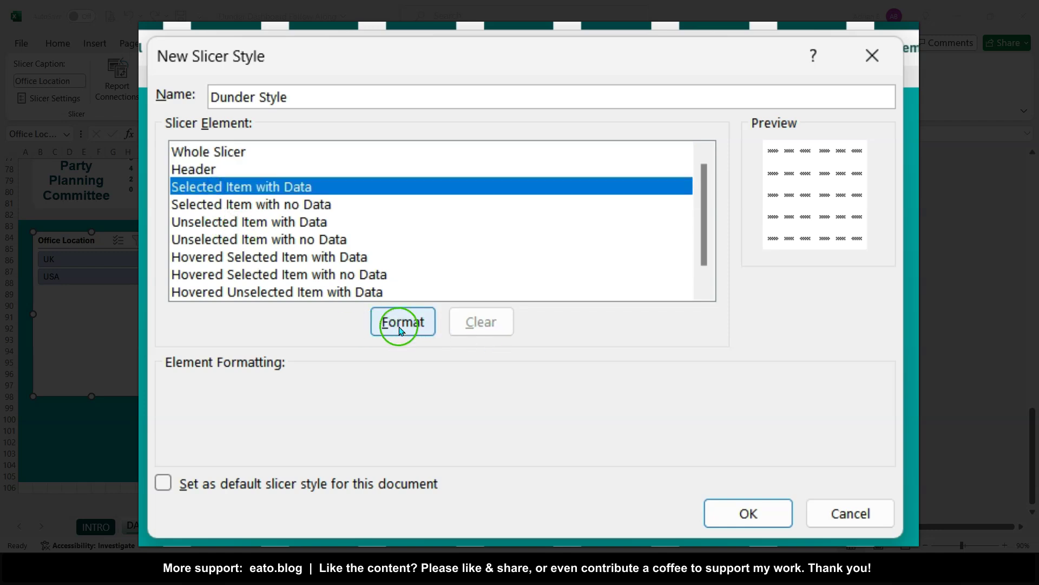
left_click(255, 164)
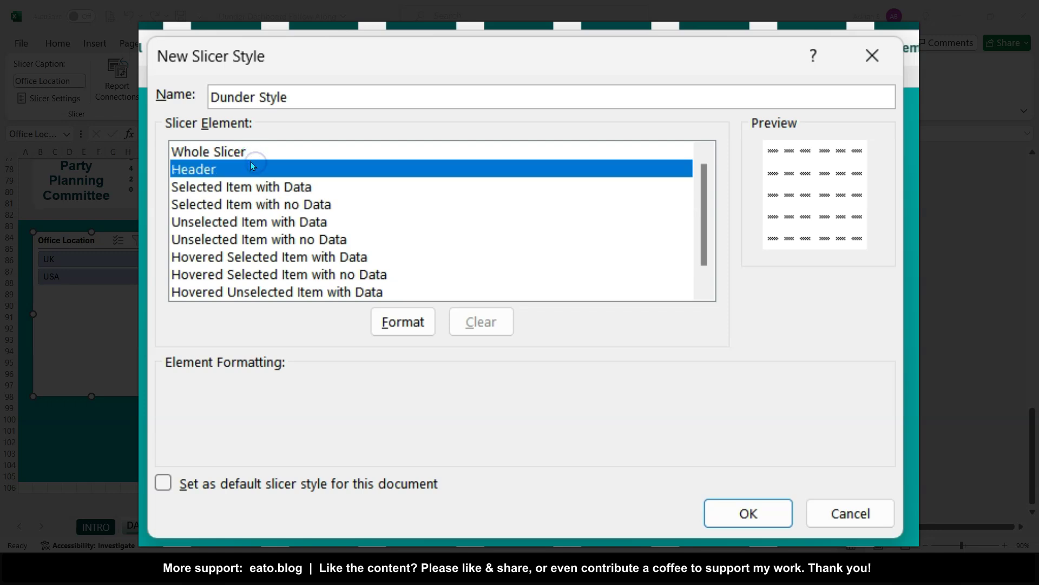
Give the Whole Slicer element of the Dunder Style a very light grey background fill.
left_click(238, 152)
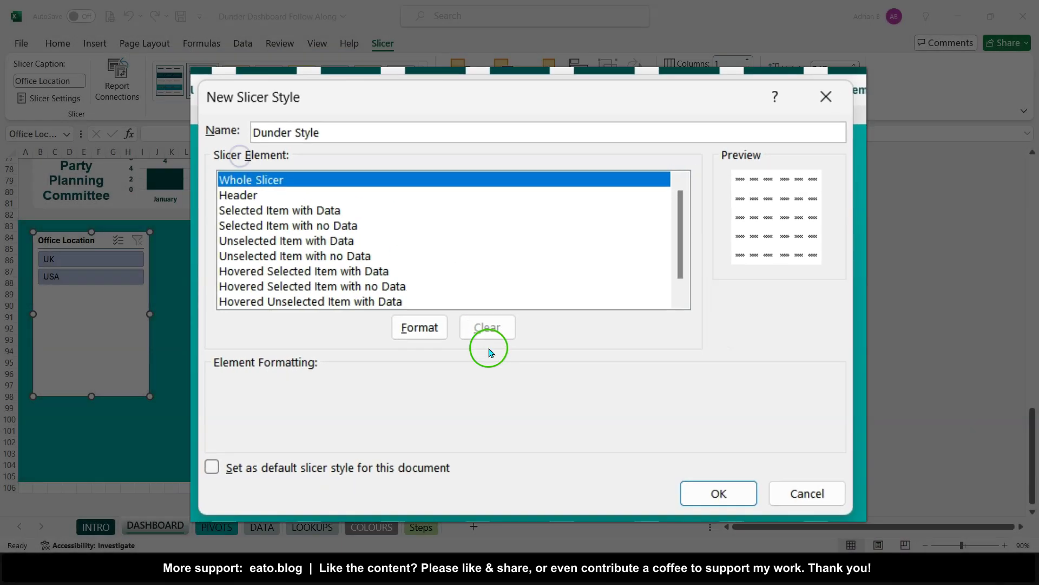
left_click(405, 324)
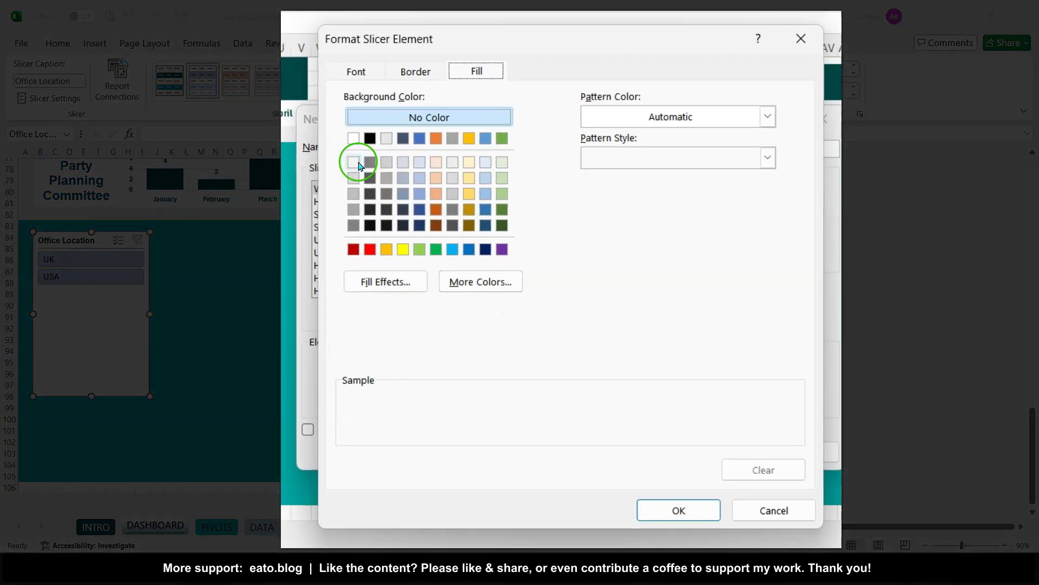
left_click(363, 202)
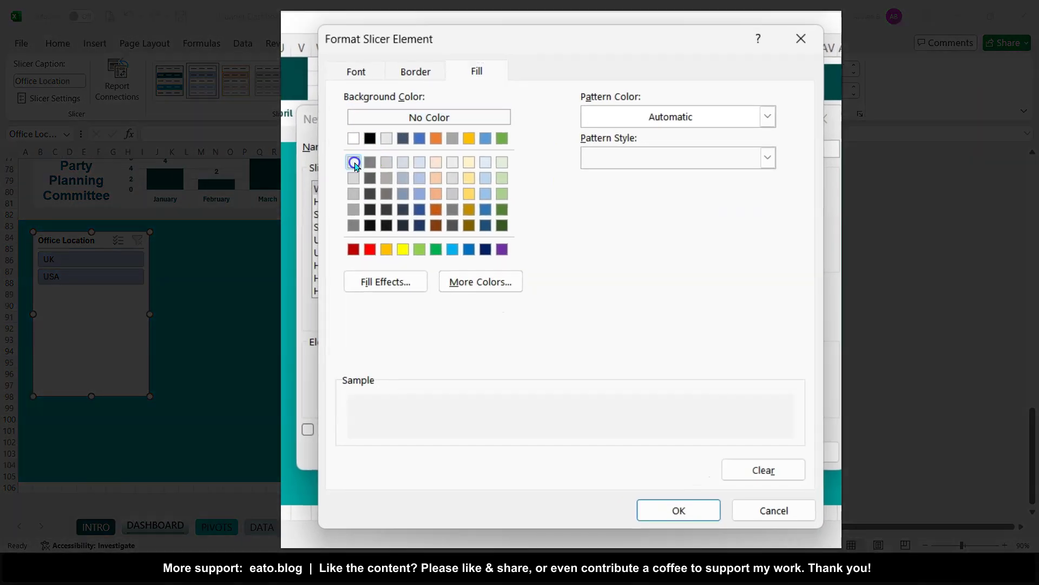
Add a thick dark teal outline border to the Whole Slicer element.
left_click(413, 70)
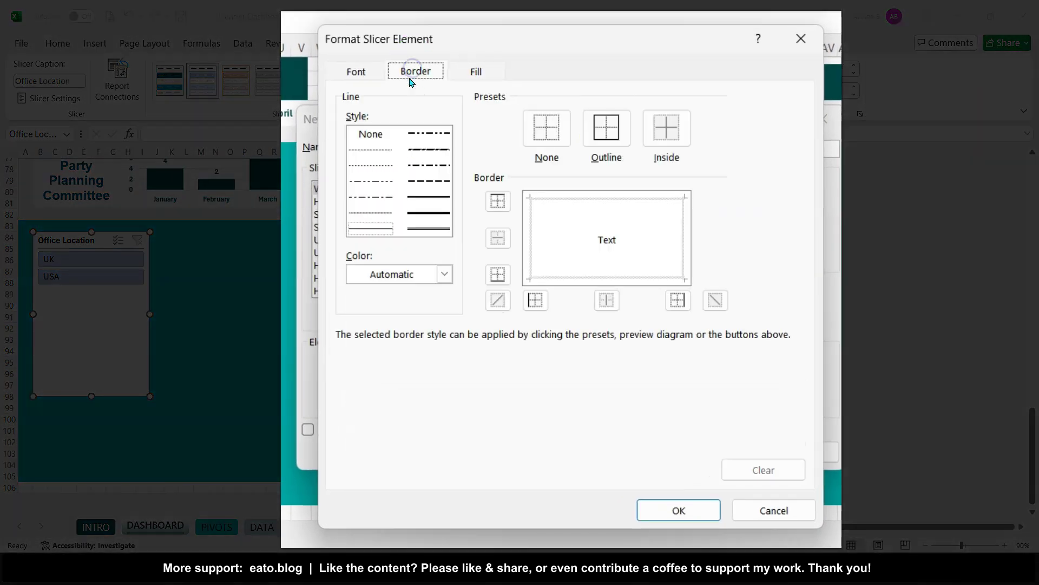
left_click(430, 214)
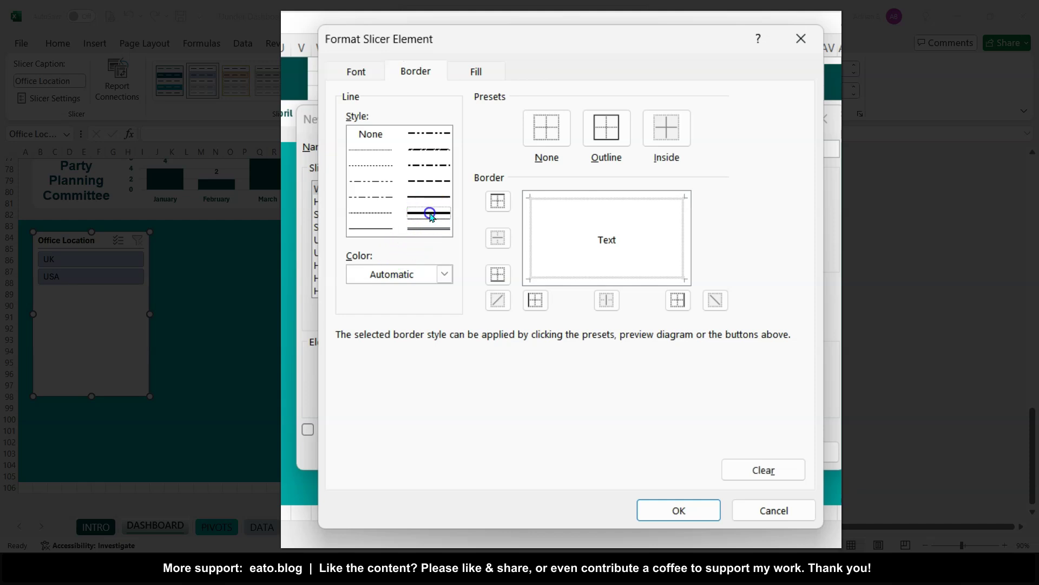
left_click(445, 274)
left_click(355, 529)
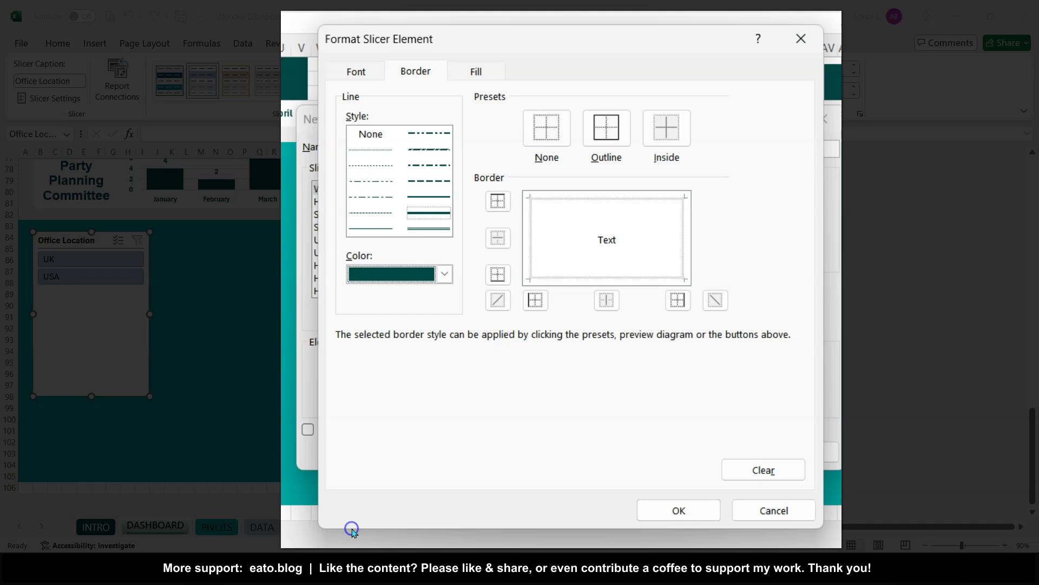
left_click(606, 134)
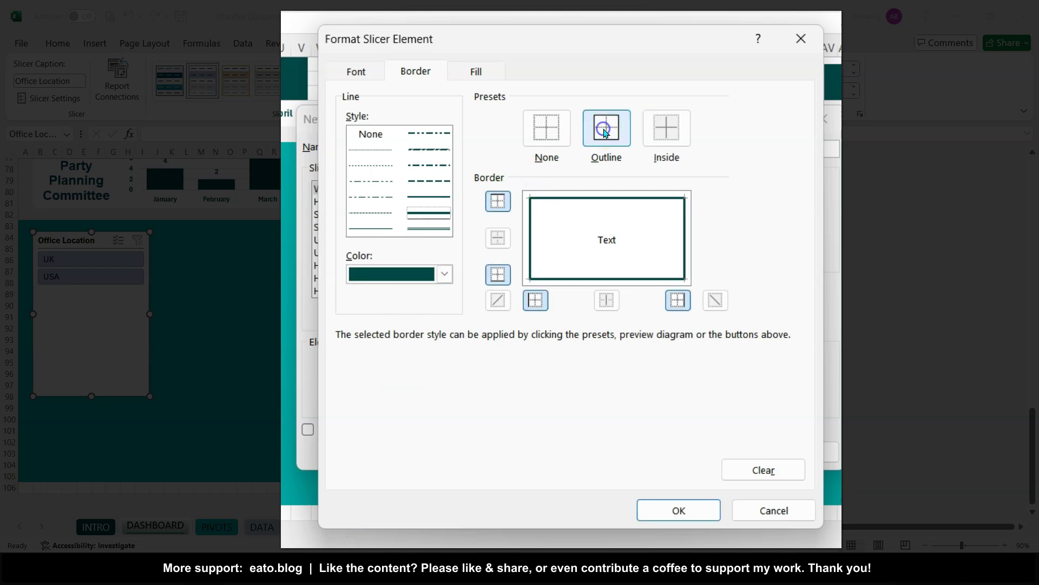
Set the Whole Slicer font to Arial, Bold, size 12, and confirm the element's formatting.
left_click(357, 72)
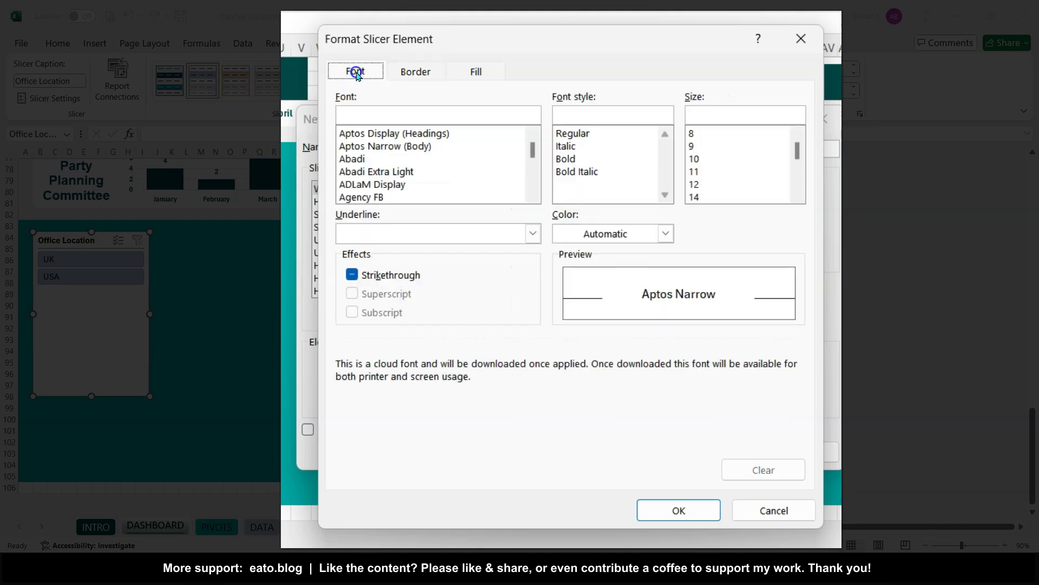
left_click(531, 171)
left_click(532, 172)
left_click(532, 174)
left_click(532, 173)
left_click(532, 173)
left_click(532, 173)
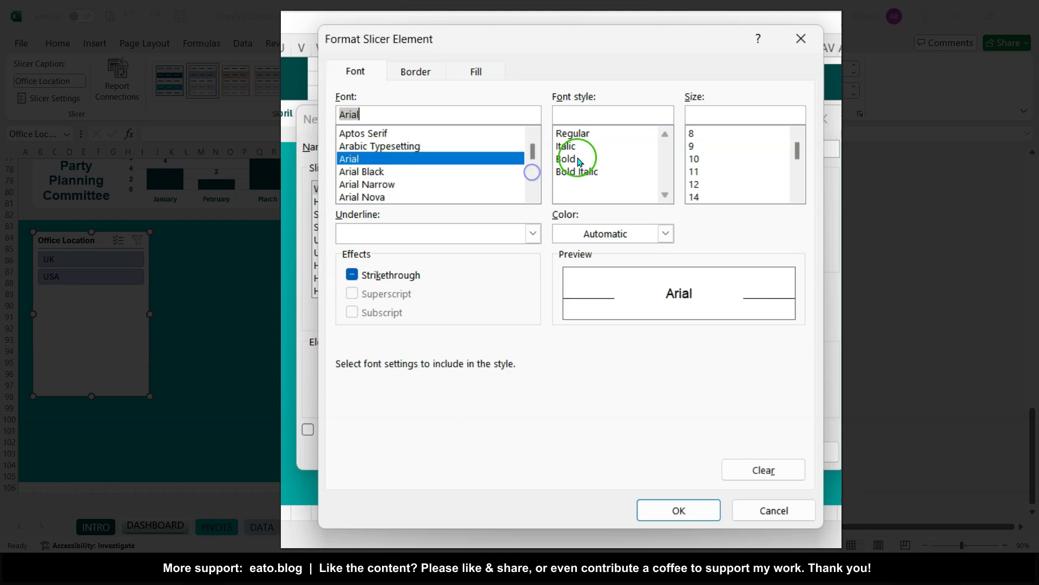
left_click(578, 159)
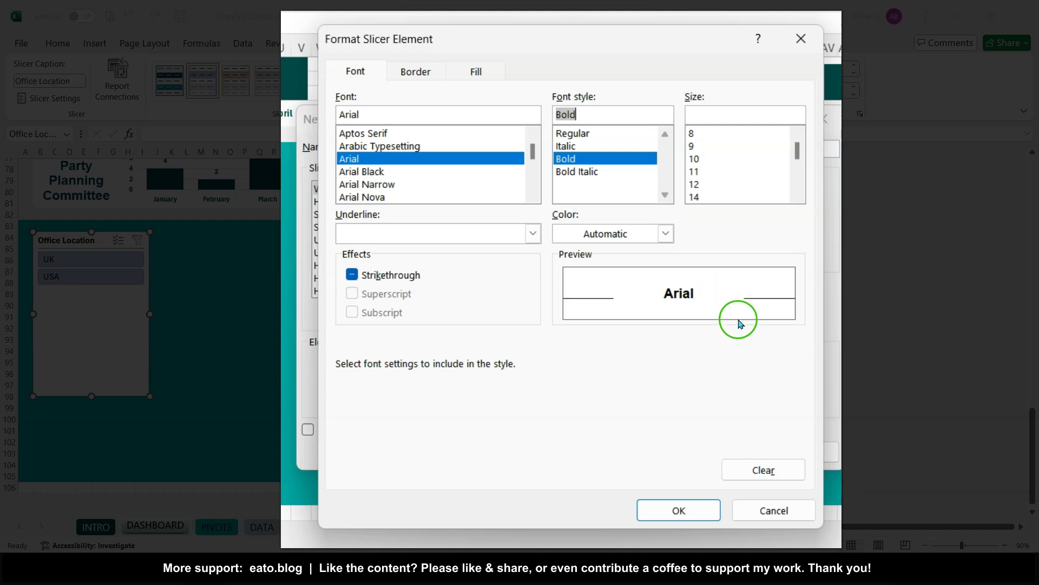
left_click(705, 185)
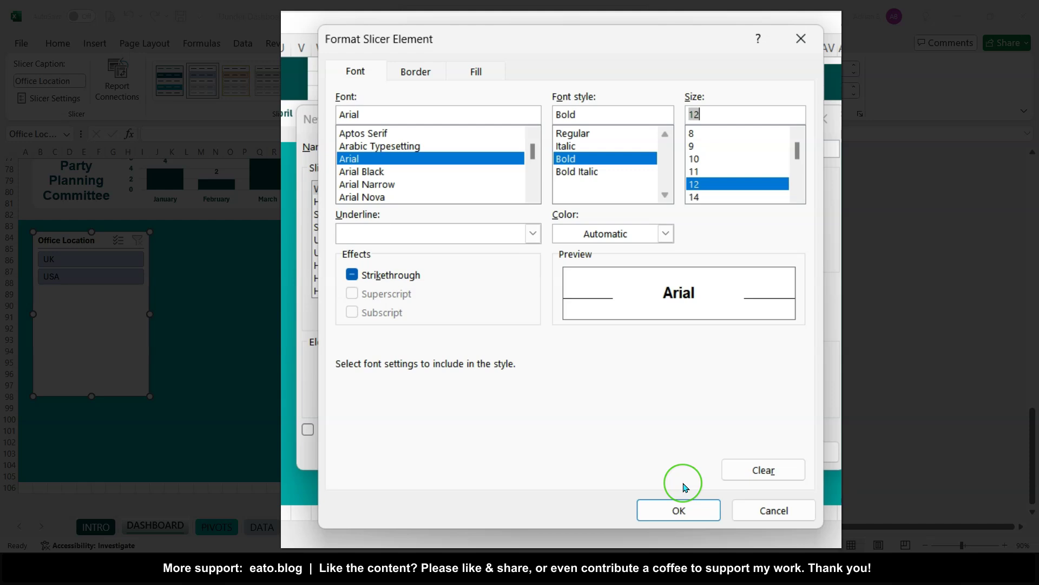
left_click(687, 510)
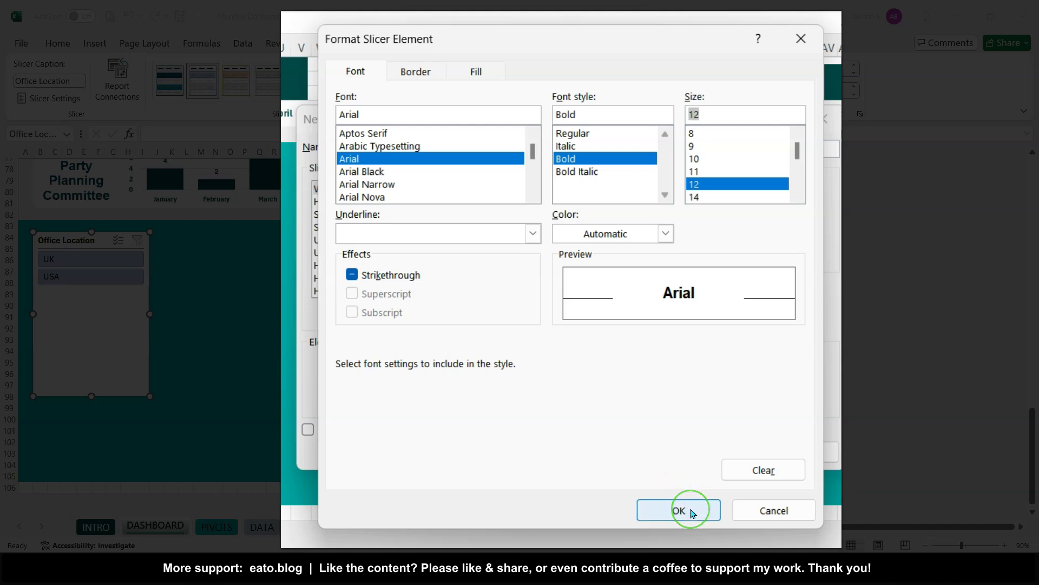
left_click(692, 511)
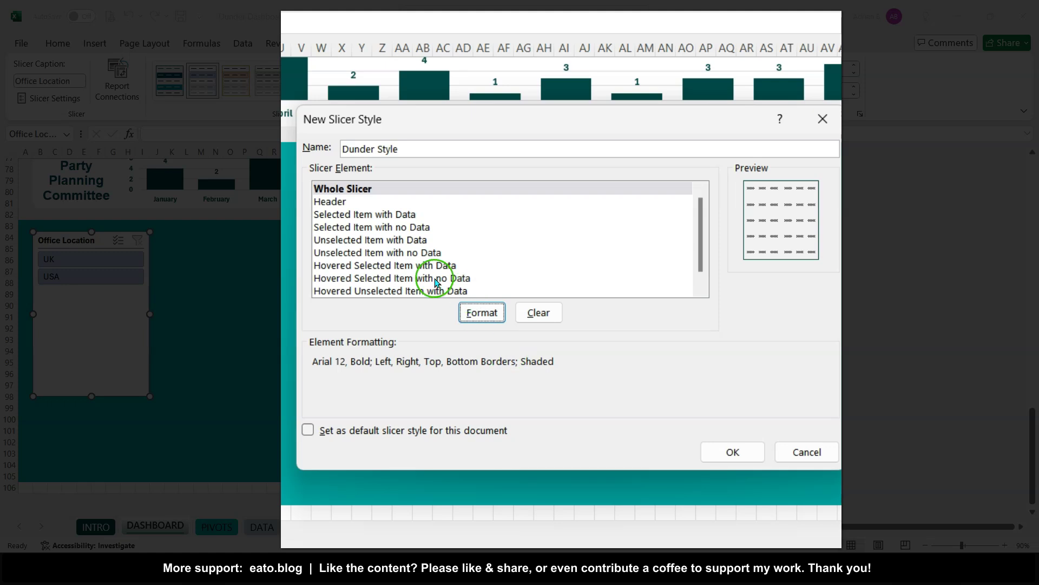
Format the Header element of the slicer style with the dark teal recent colour as its font colour.
left_click(348, 202)
left_click(482, 313)
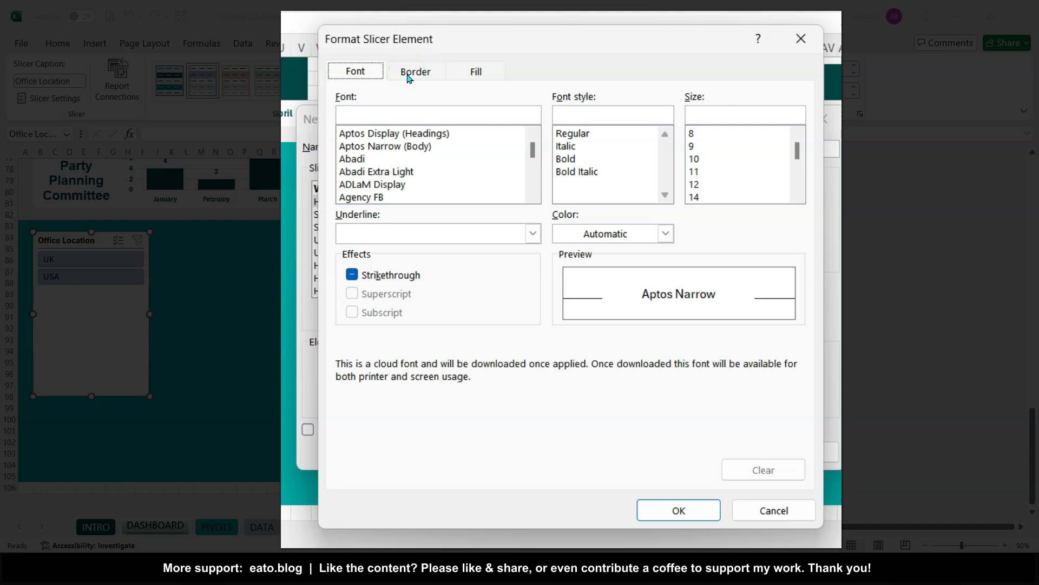
left_click(643, 233)
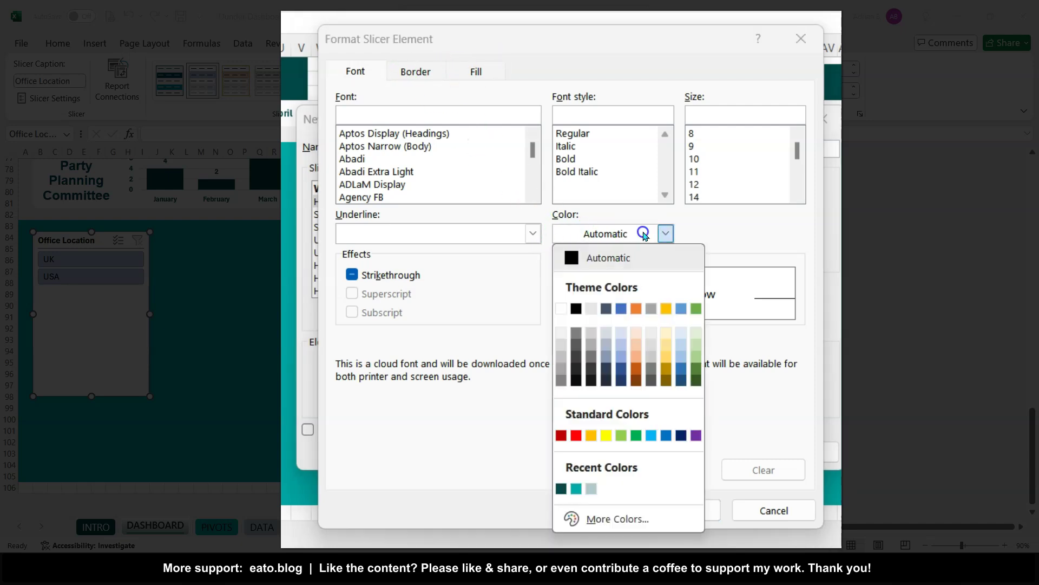
left_click(561, 489)
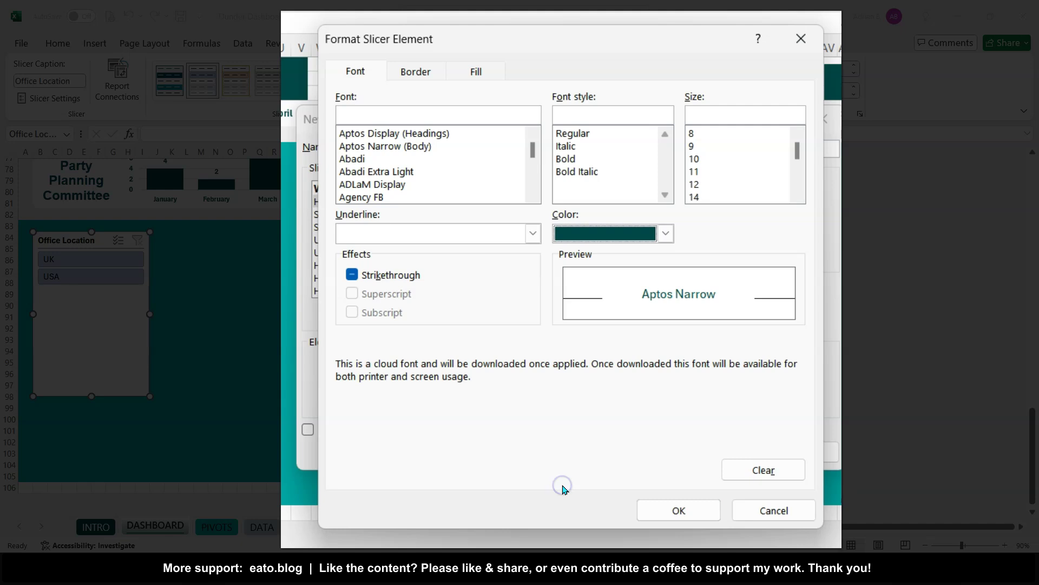
left_click(681, 510)
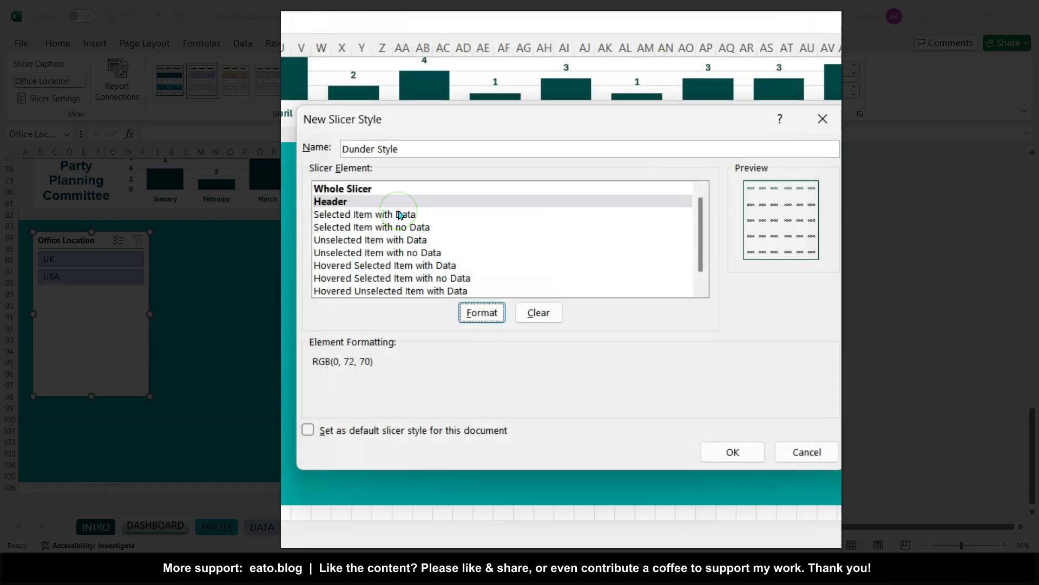
Set the font colour of the Selected Item with Data element to white.
left_click(400, 215)
left_click(478, 311)
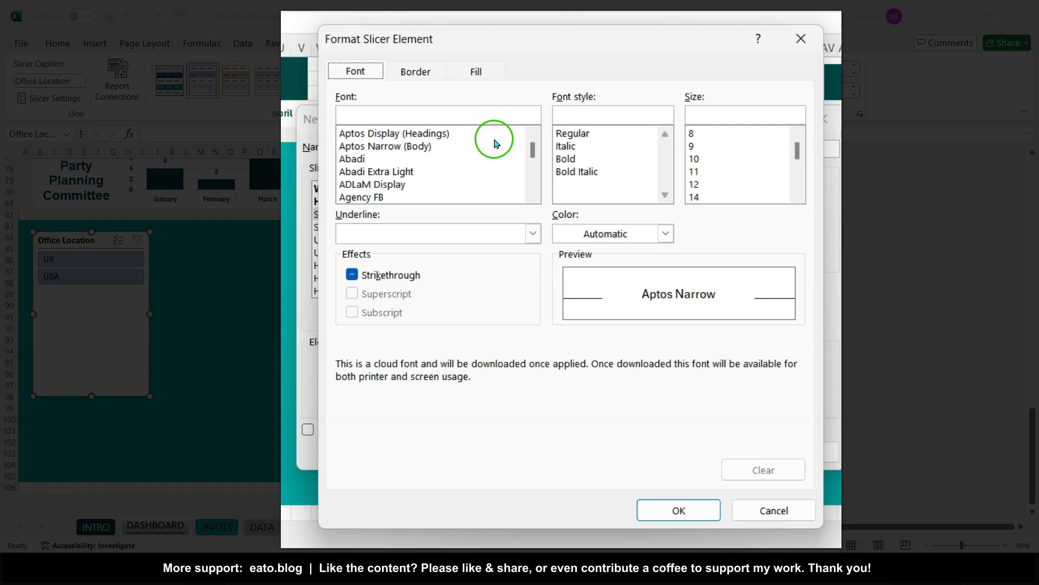
left_click(533, 178)
left_click(533, 179)
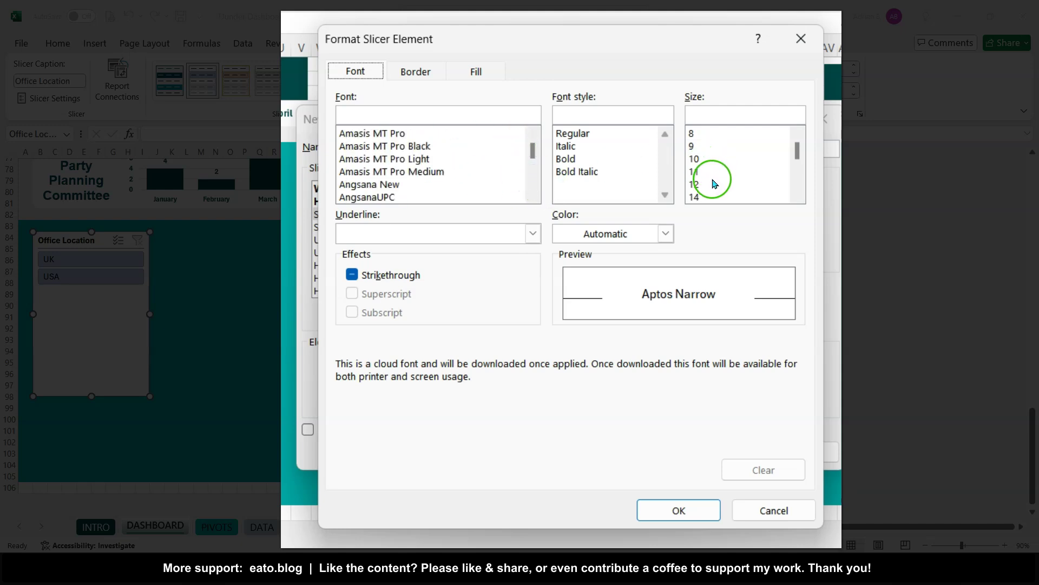
left_click(666, 234)
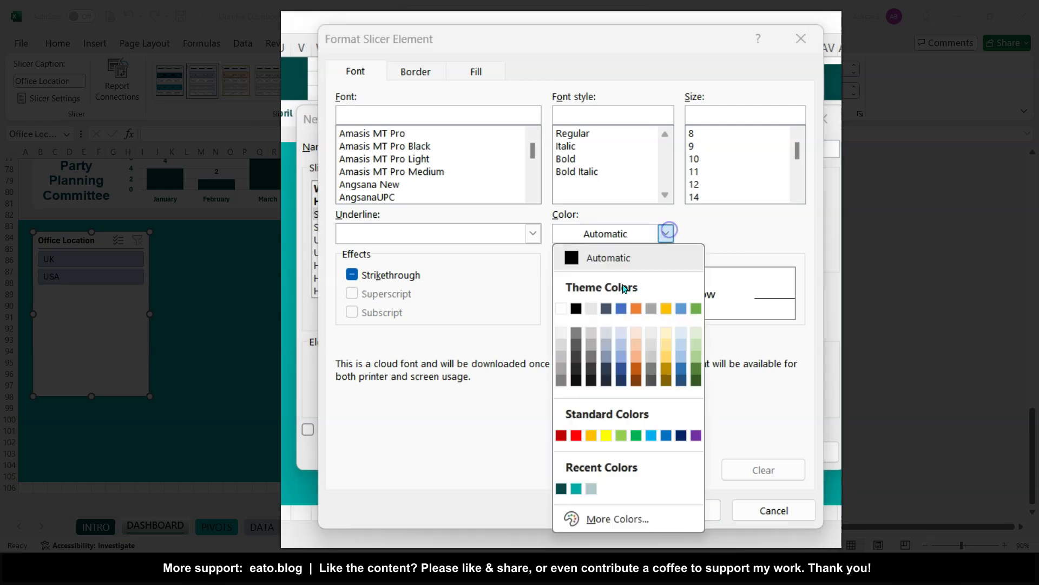
left_click(561, 309)
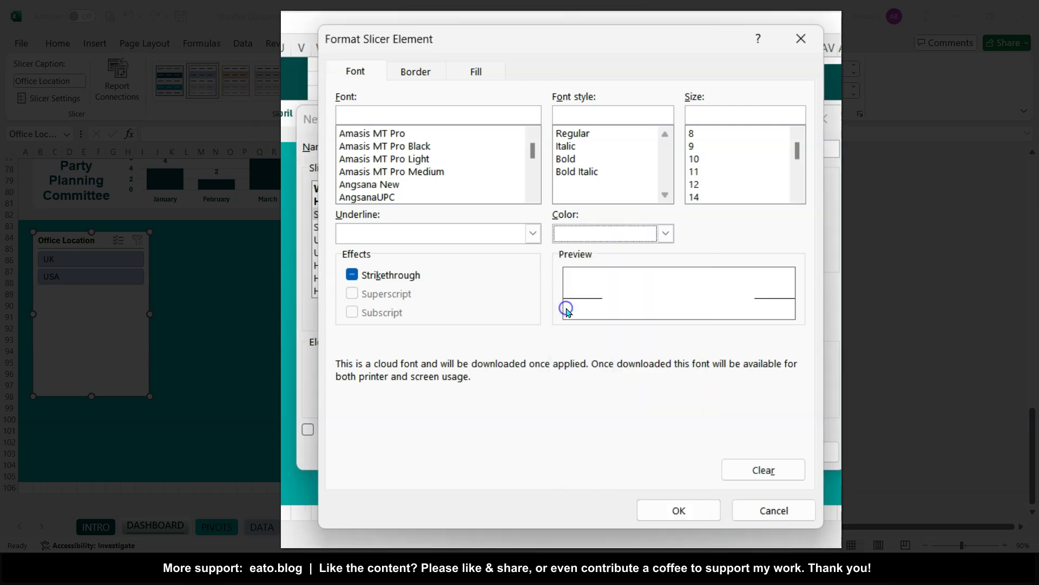
Fill the Selected Item with Data element with a dark teal from the standard colours and confirm its formatting.
left_click(477, 76)
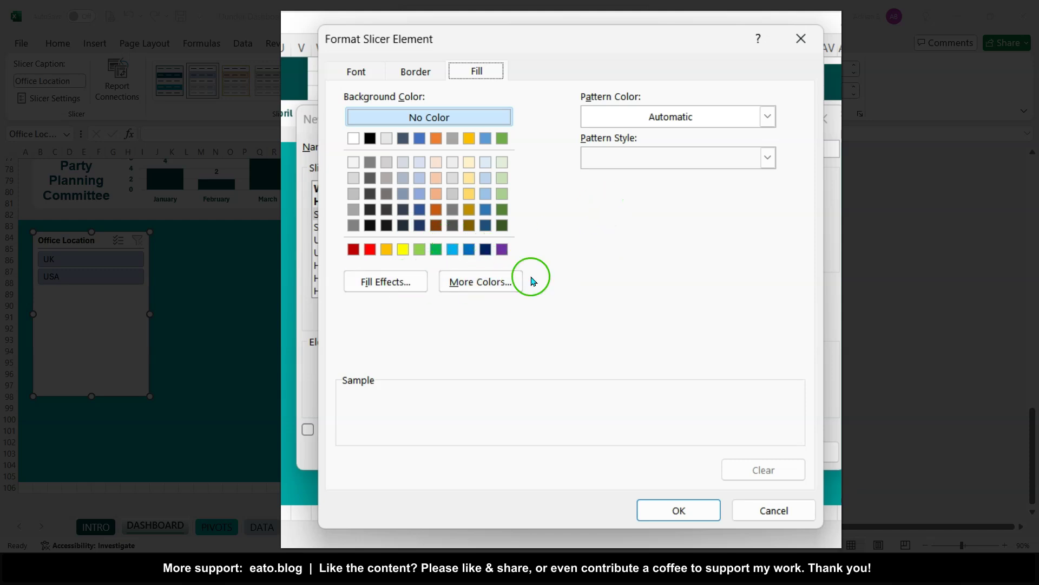
left_click(489, 280)
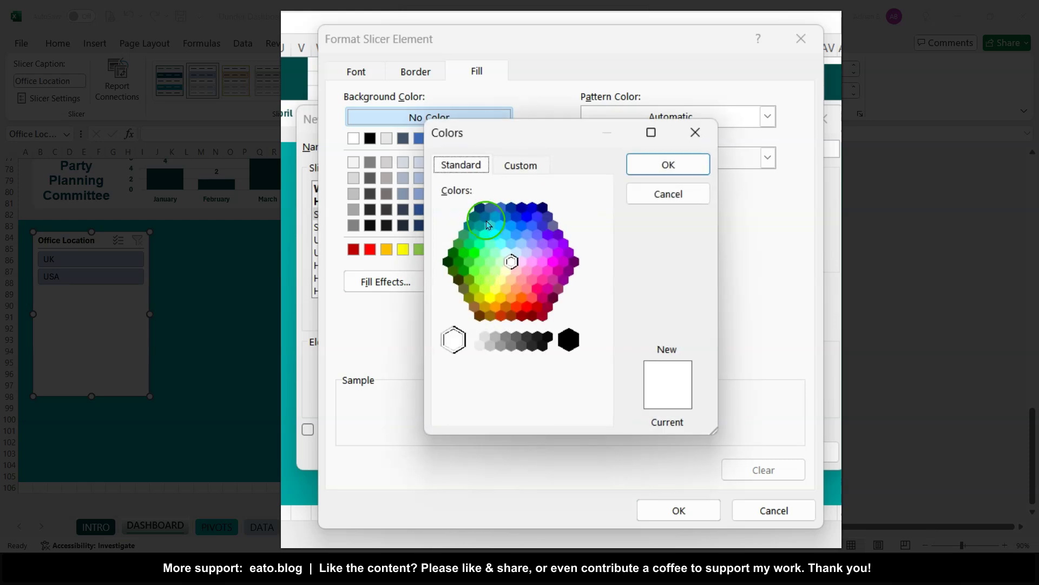
left_click(521, 165)
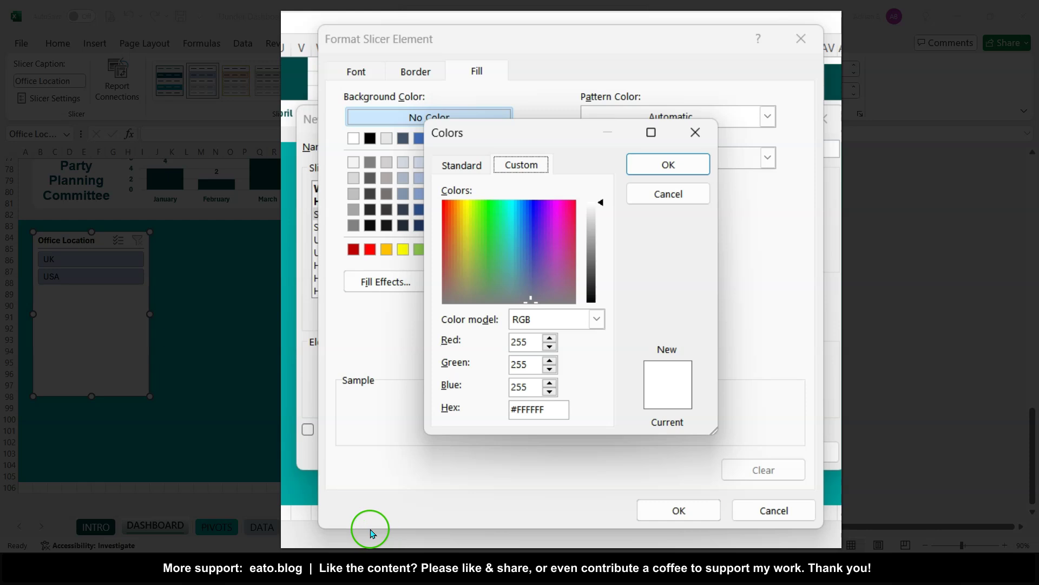
left_click(543, 409)
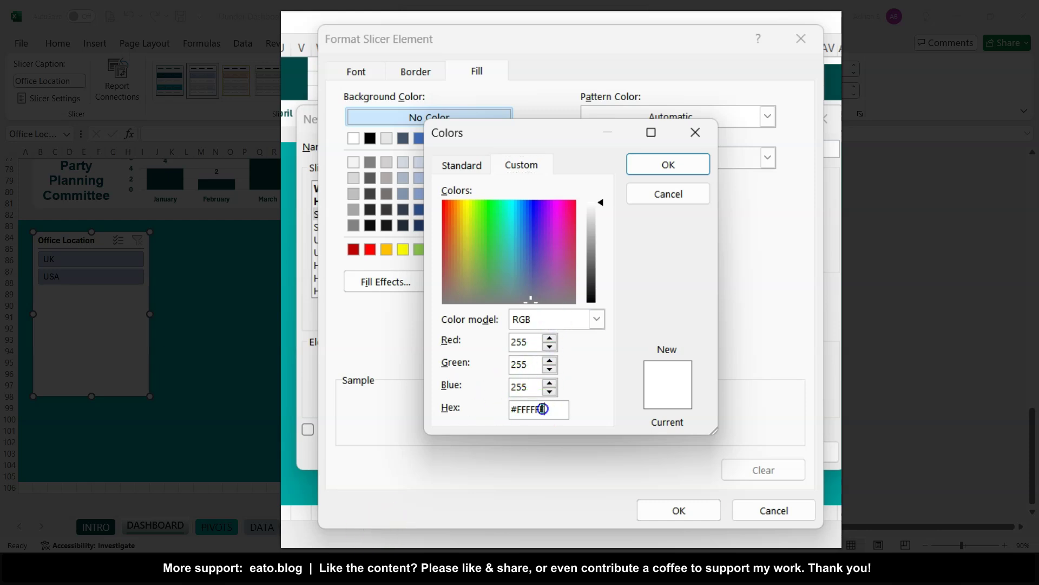
left_click(466, 167)
left_click(474, 216)
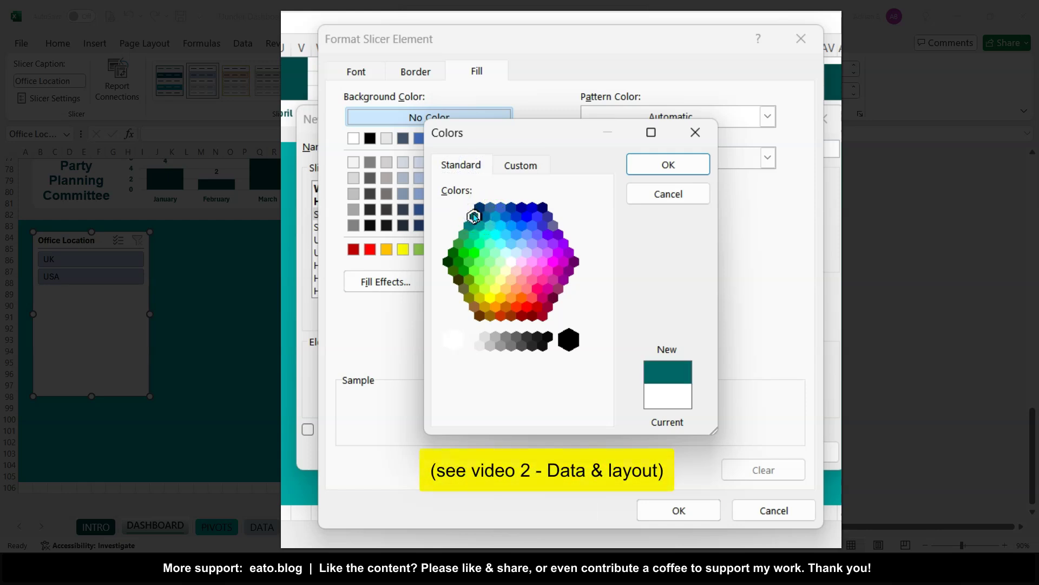
left_click(651, 169)
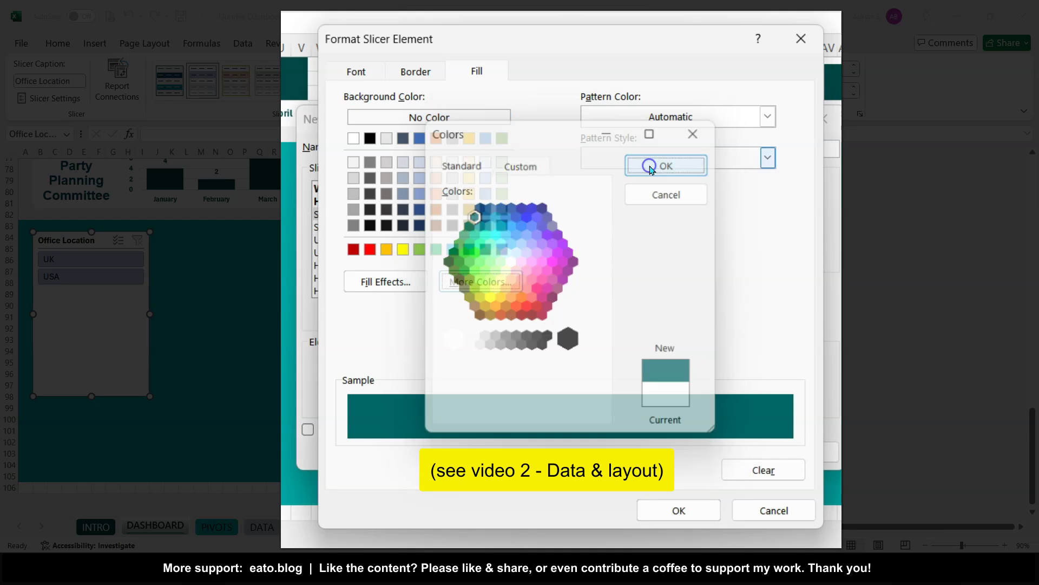
left_click(680, 510)
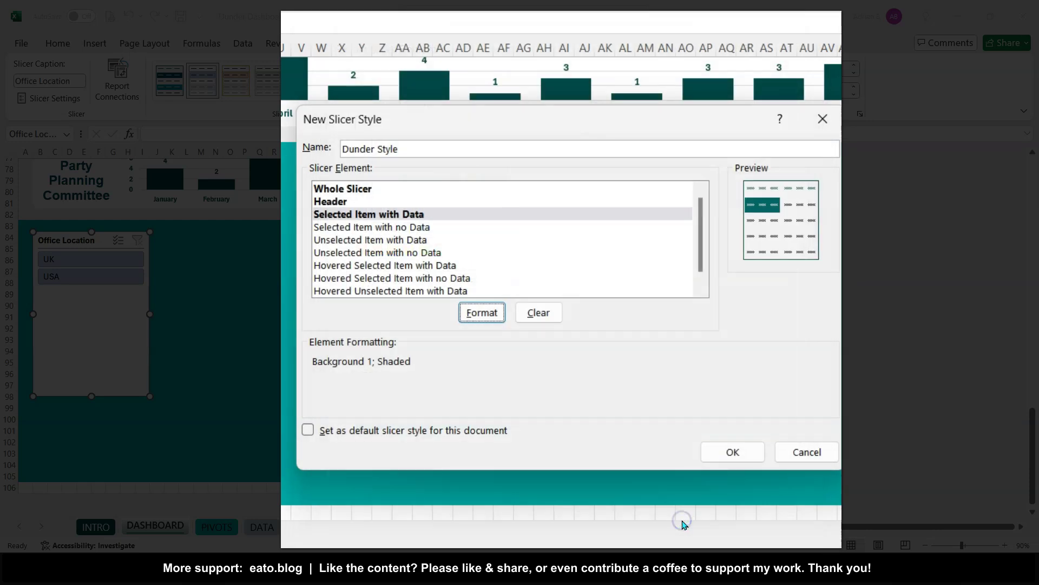
Format the Selected Item with no Data element with a medium teal standard fill and a white font colour.
left_click(405, 228)
left_click(482, 314)
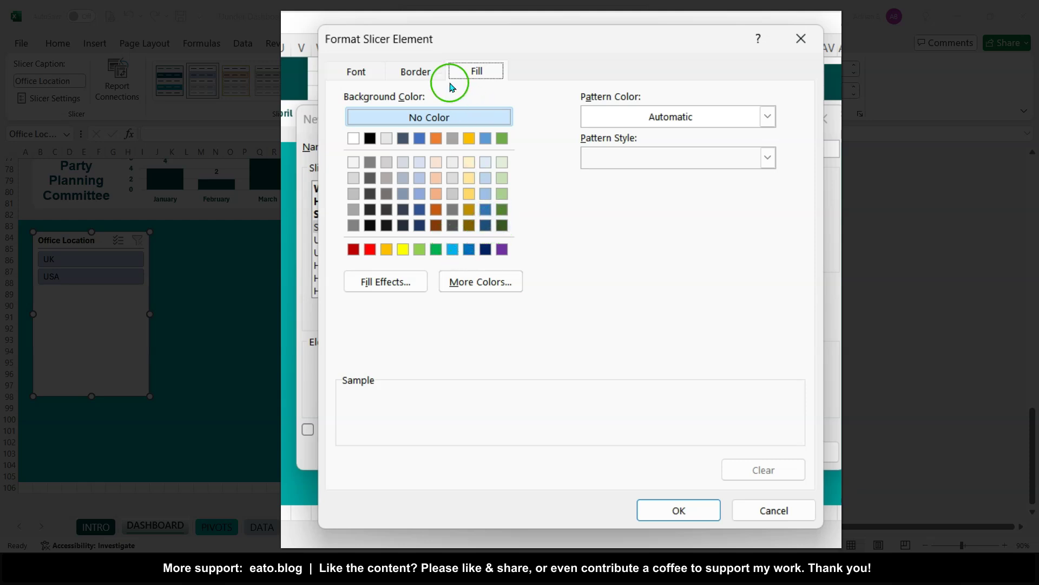
left_click(482, 278)
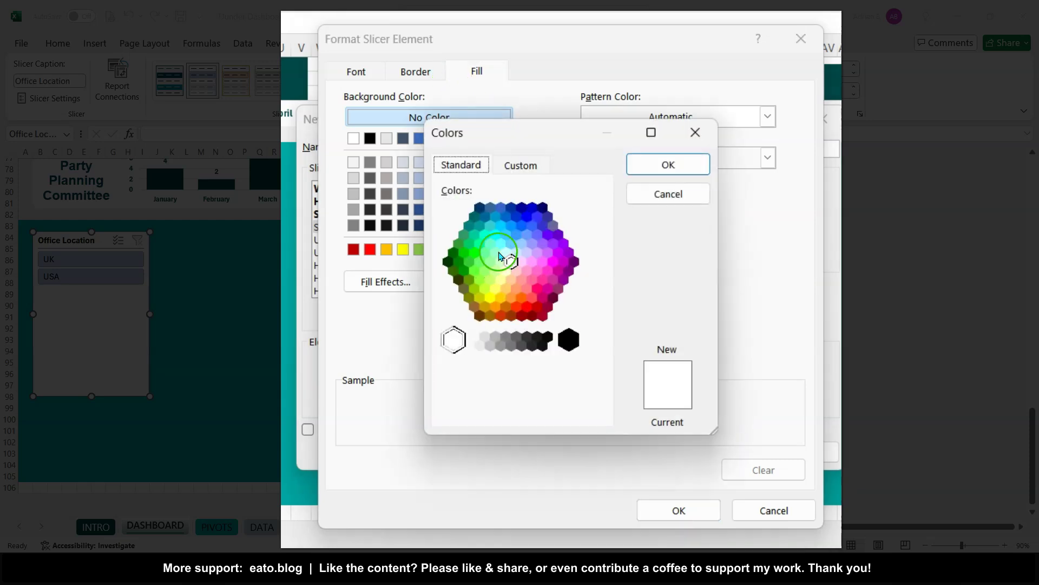
left_click(480, 225)
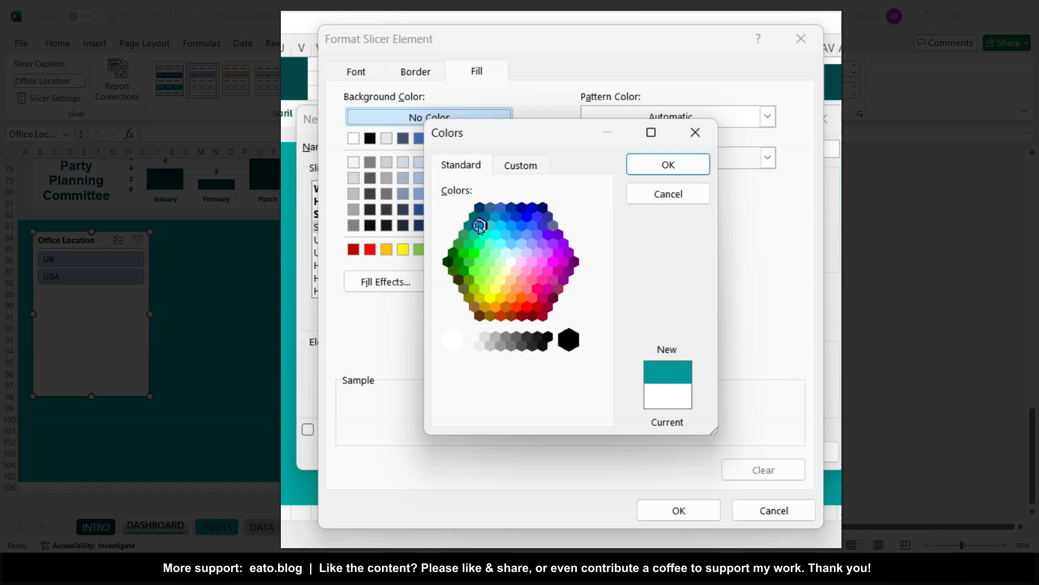
left_click(651, 165)
left_click(356, 71)
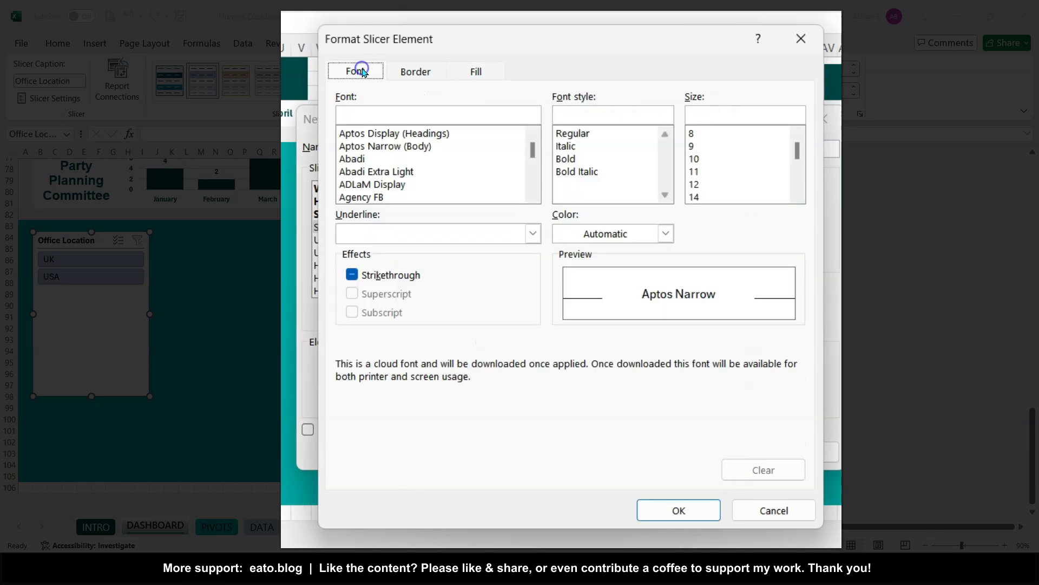
left_click(642, 232)
left_click(561, 306)
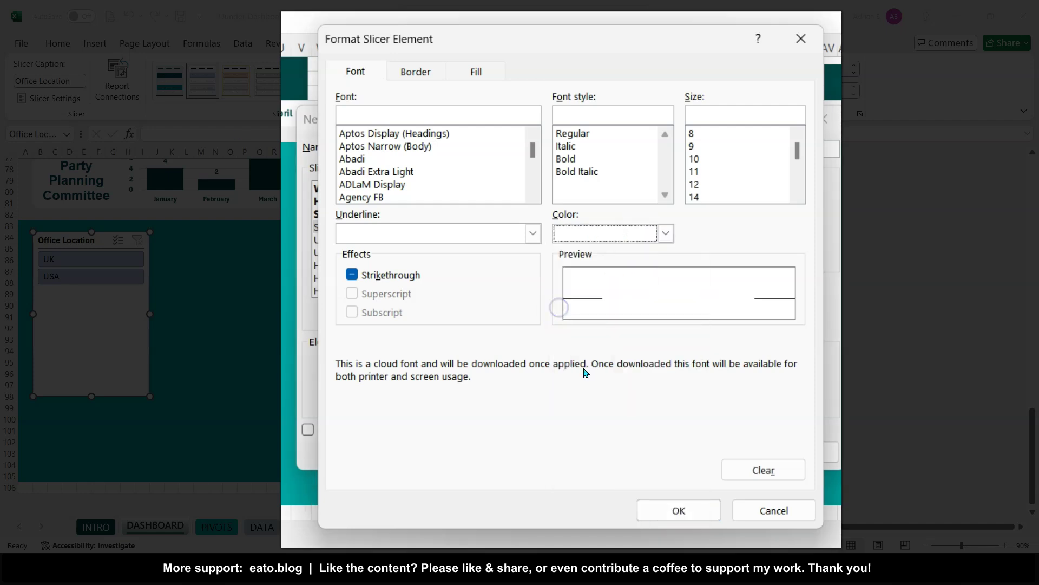
left_click(679, 510)
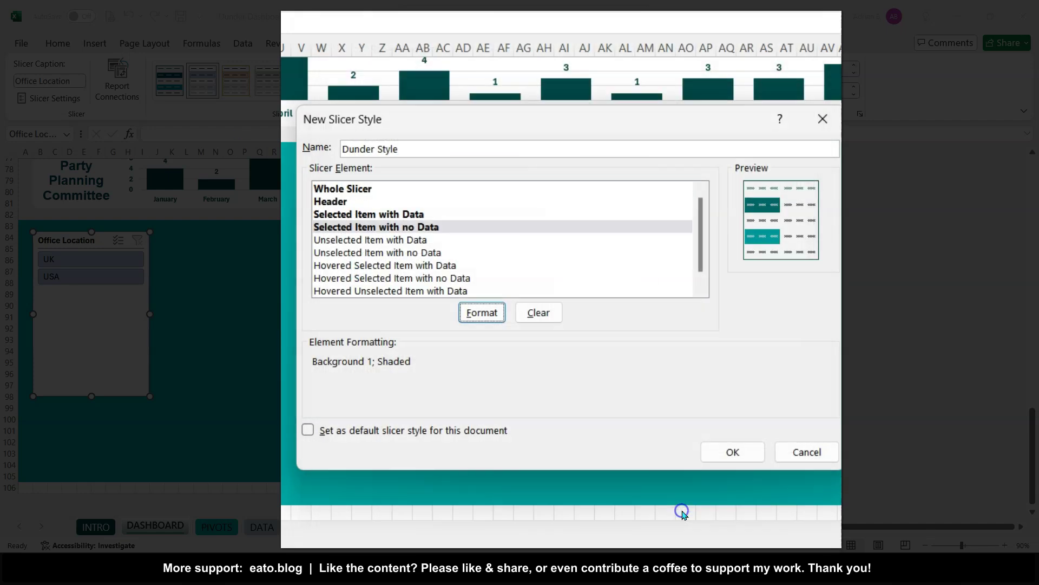
Fill the Hovered Selected Item with Data element of the slicer style with the gold theme colour.
left_click(402, 241)
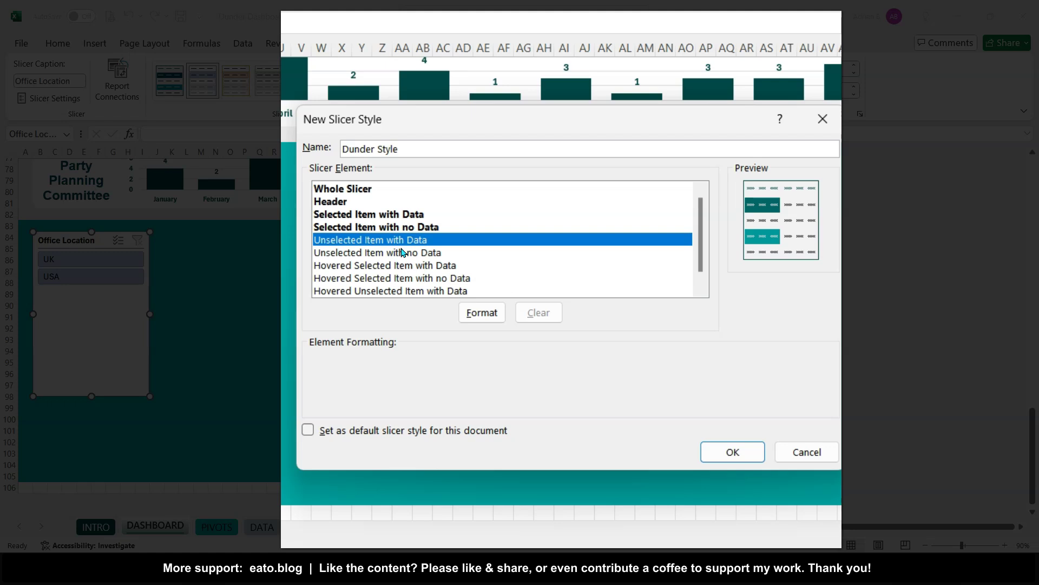
left_click(403, 252)
left_click(412, 277)
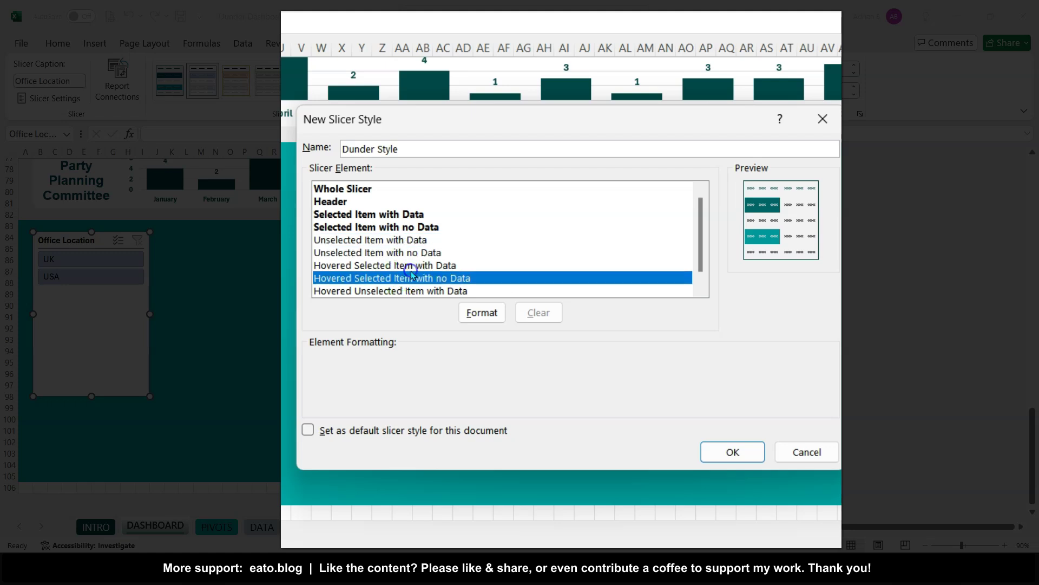
left_click(408, 252)
left_click(395, 266)
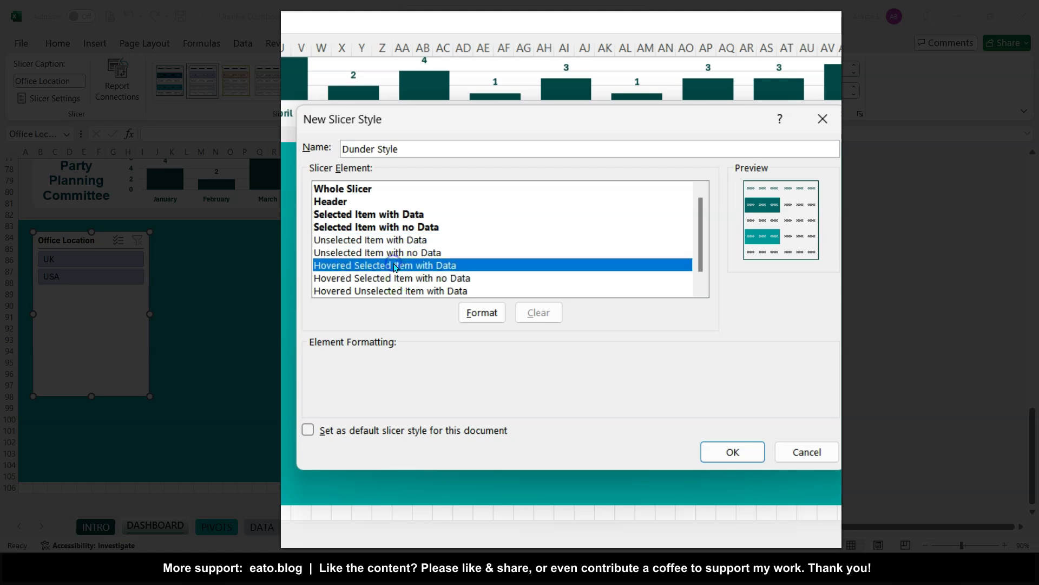
left_click(485, 313)
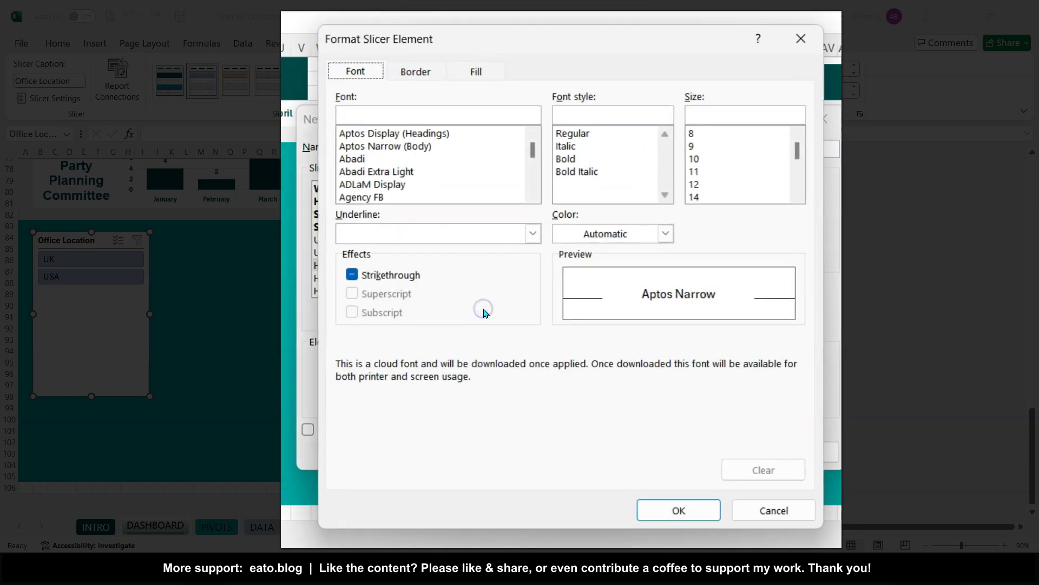
left_click(477, 72)
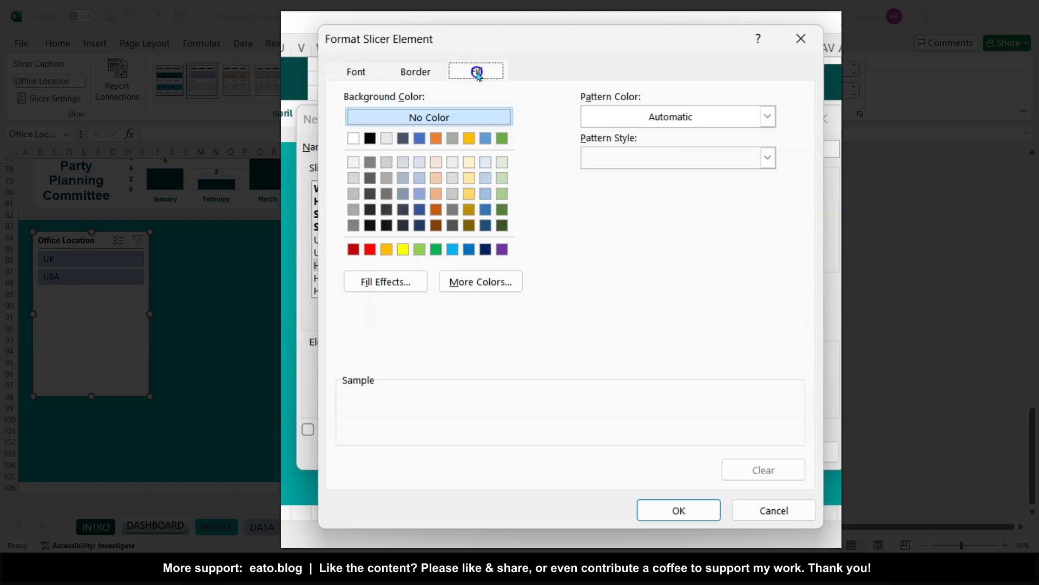
left_click(469, 139)
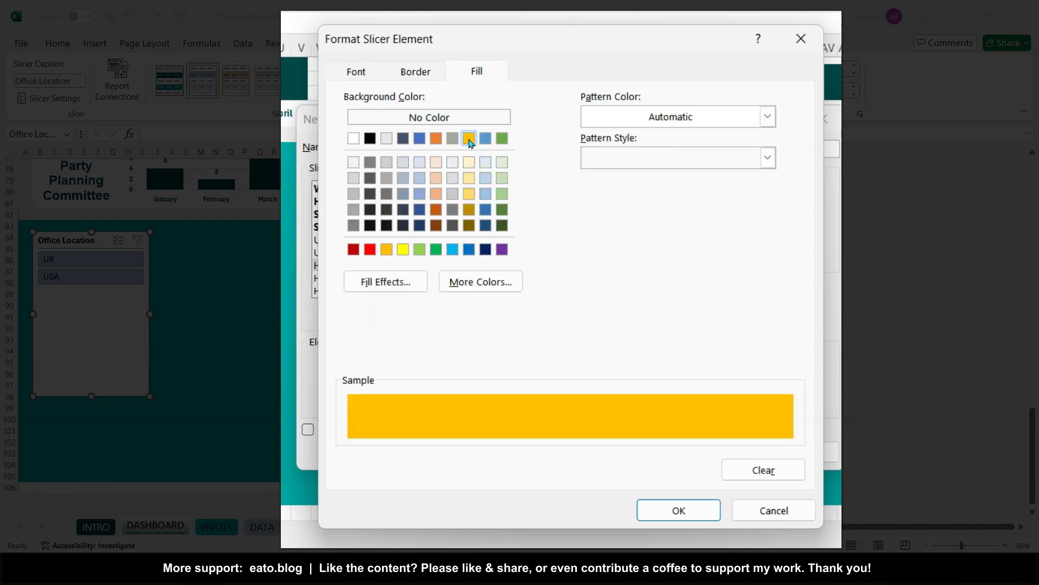
left_click(680, 511)
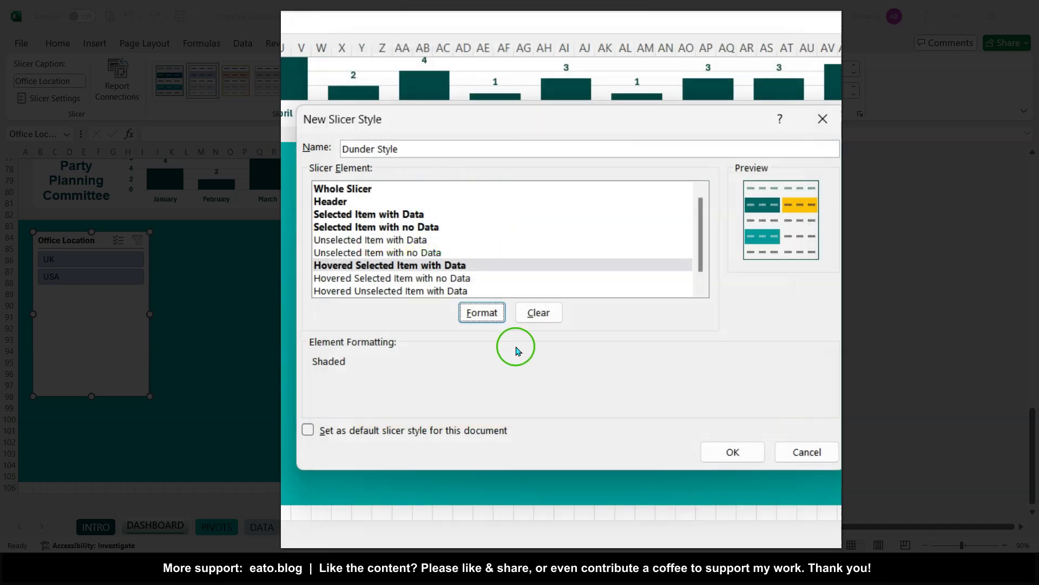
Fill the Hovered Selected Item with no Data element with a lighter gold theme colour.
left_click(433, 279)
left_click(484, 311)
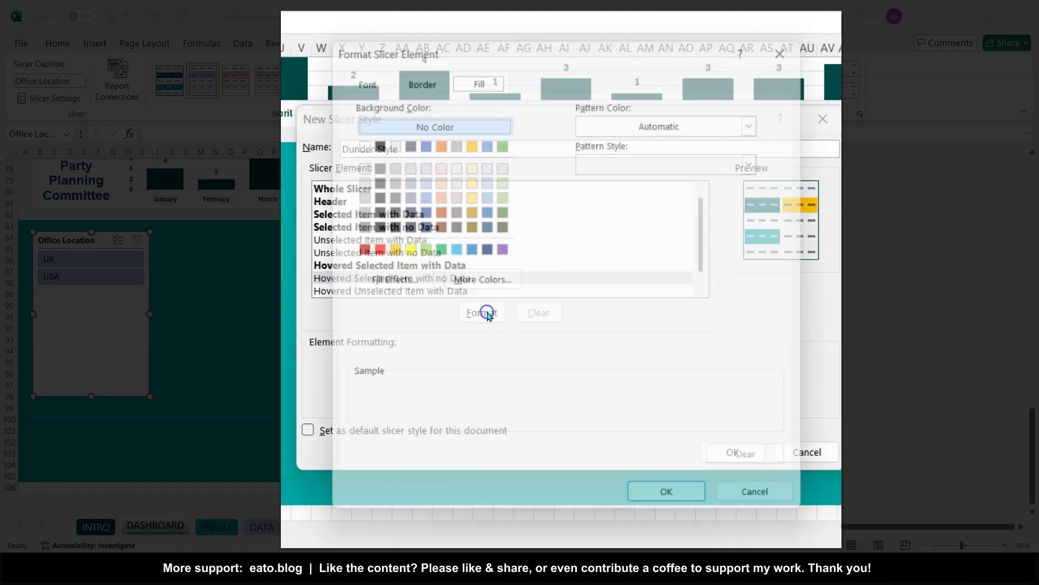
left_click(470, 195)
left_click(679, 504)
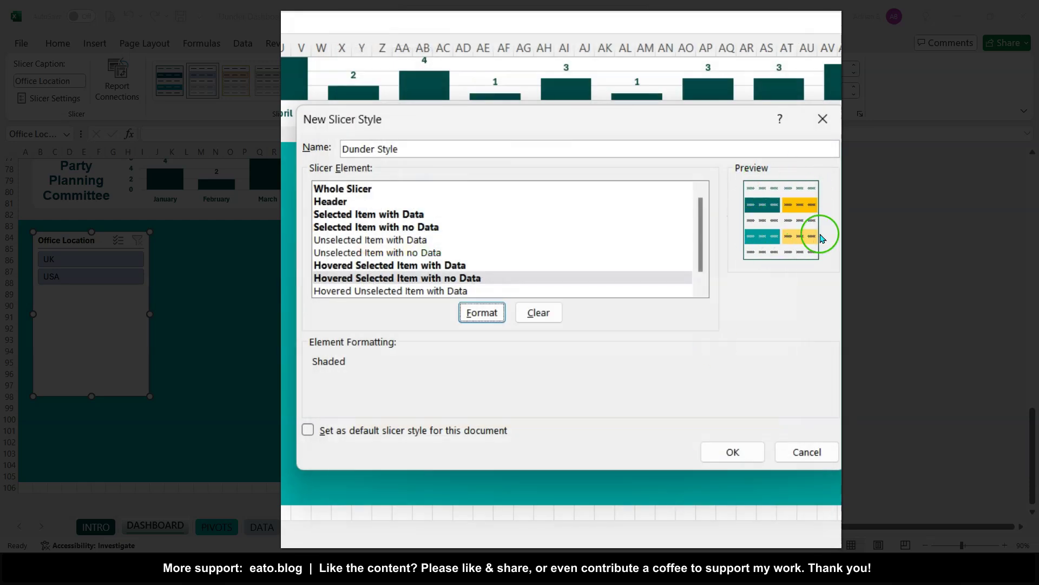
Review the remaining slicer elements and save the new Dunder Style.
left_click(704, 275)
left_click_drag(705, 279, 698, 225)
left_click(750, 452)
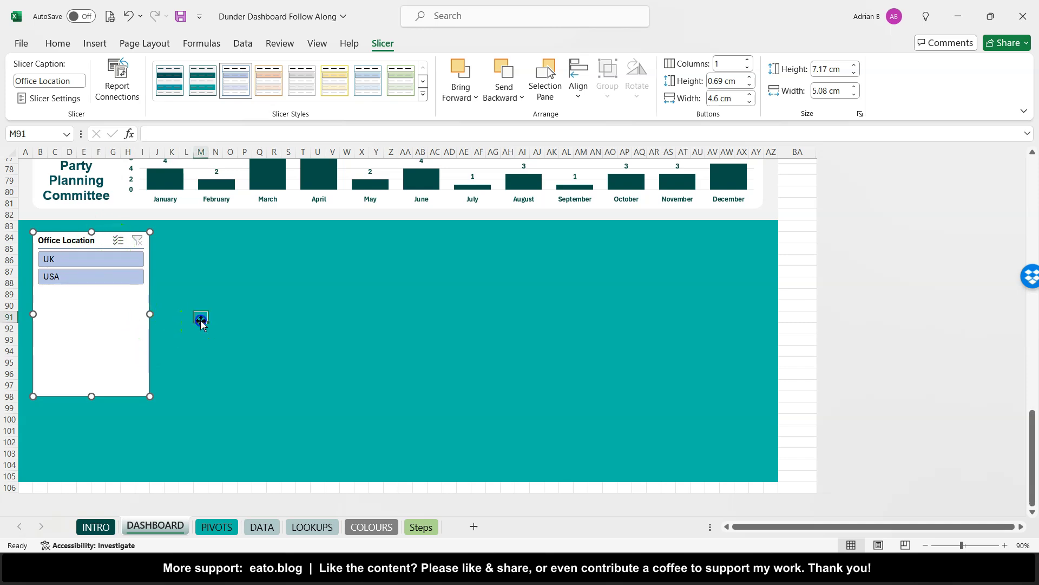
Apply the Dunder Style to the Office Location slicer on the DASHBOARD sheet.
left_click(200, 321)
left_click(144, 301)
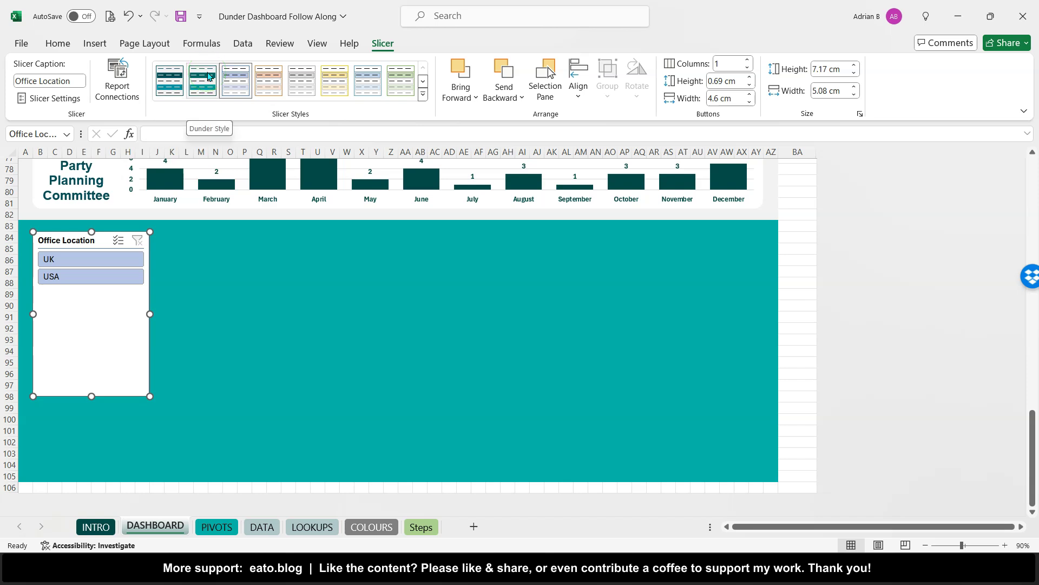
left_click(209, 76)
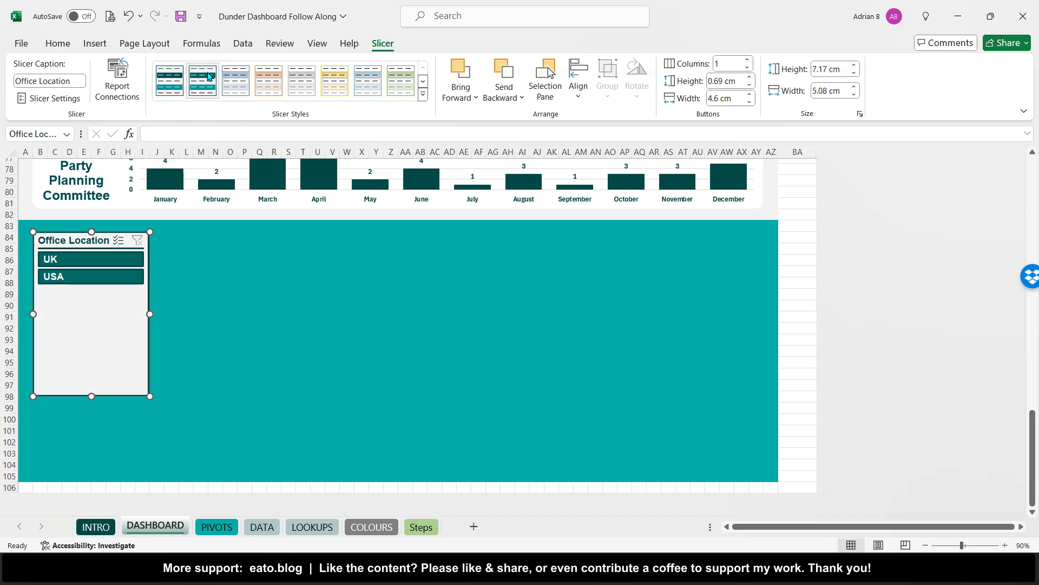
left_click(190, 263)
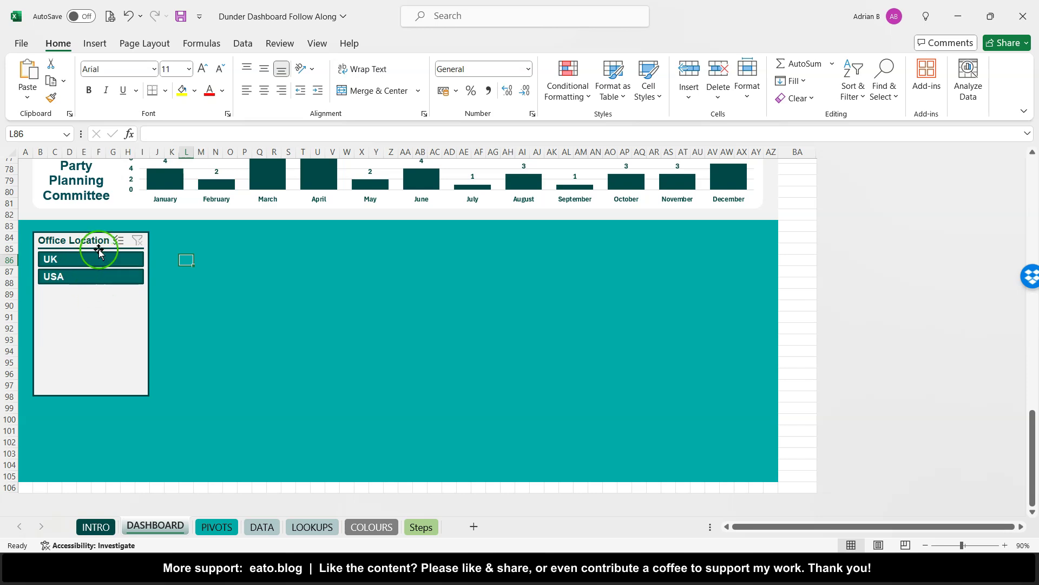
left_click(133, 356)
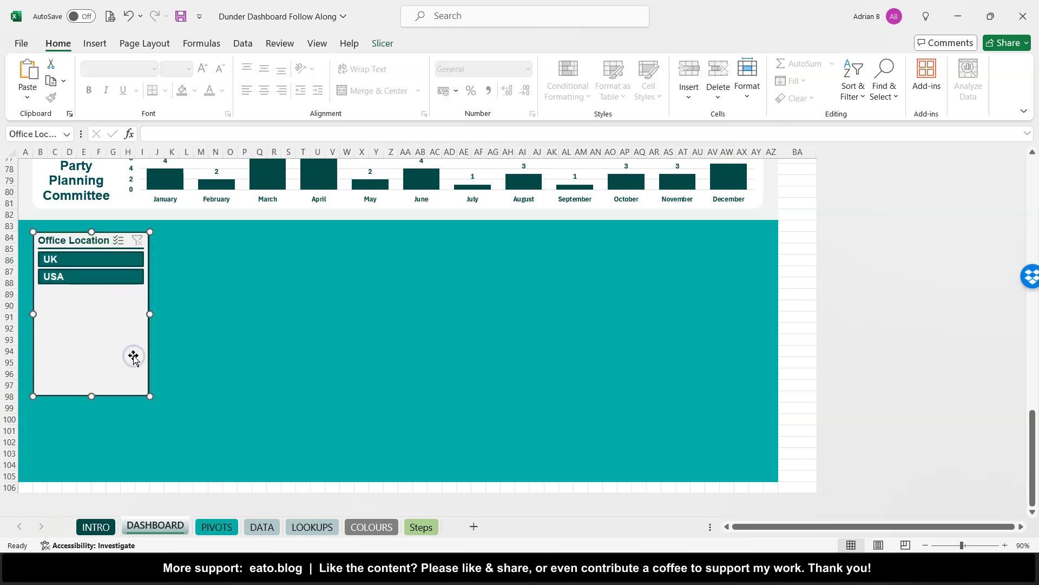
Apply the Dunder Style to all ten slicers on the PIVOTS sheet at once, from Sex and Department through Full or Part Time.
left_click(211, 528)
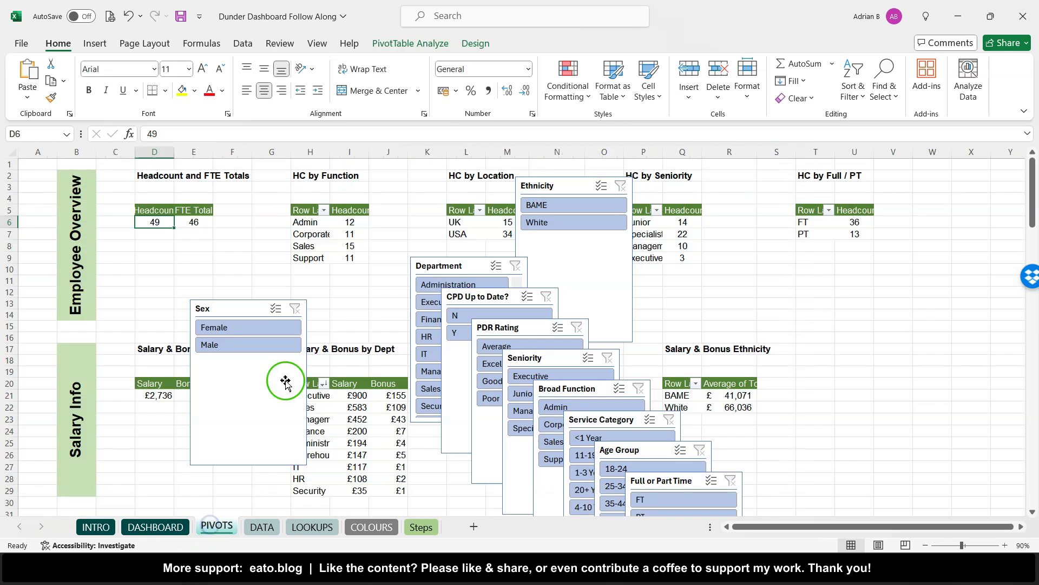
left_click(275, 394)
left_click(428, 271, "ctrl")
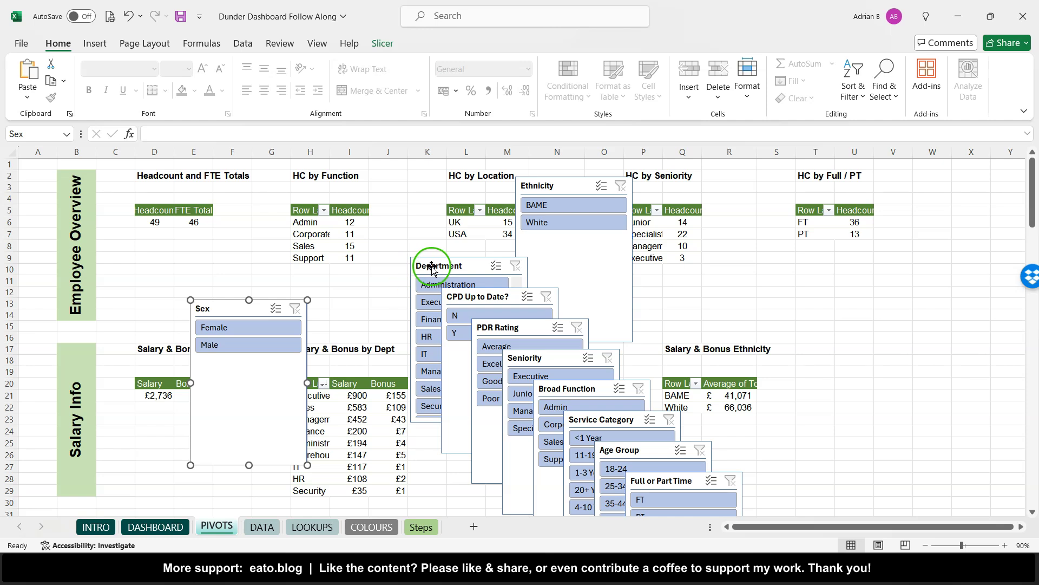
left_click(554, 234, "ctrl")
left_click(473, 316, "ctrl")
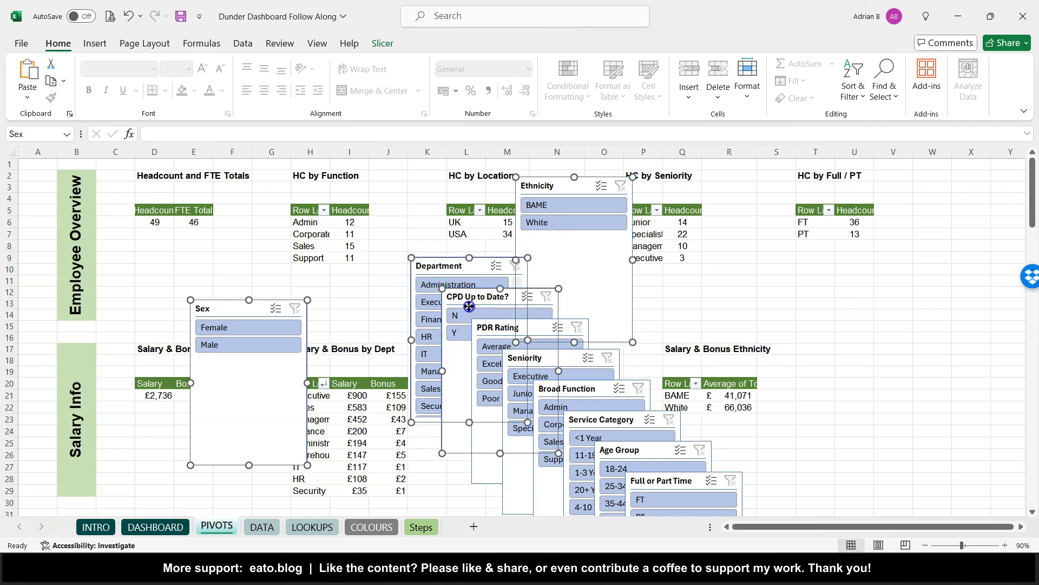
left_click(487, 324, "ctrl")
left_click(570, 362, "ctrl")
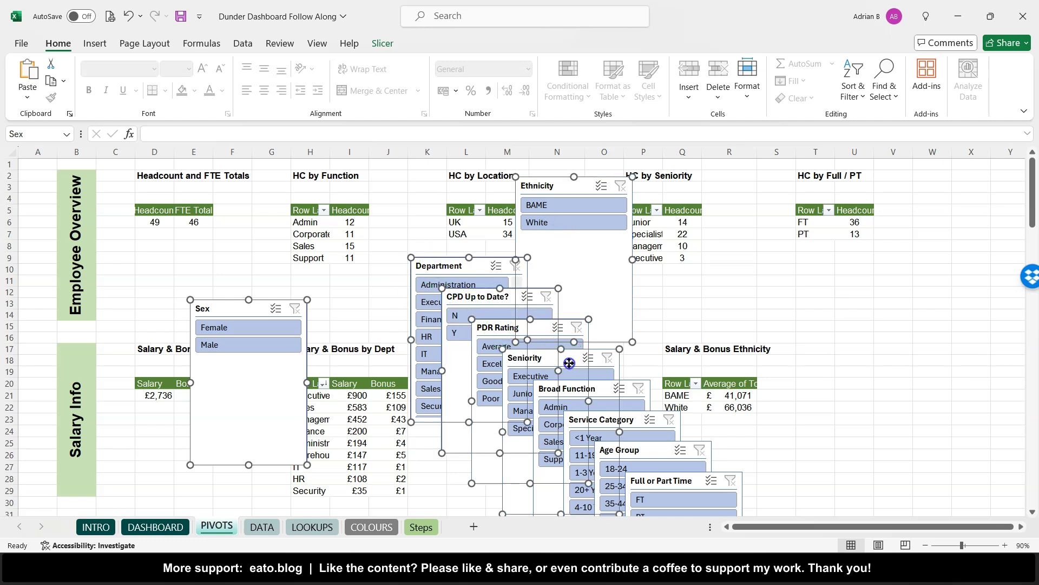
left_click(617, 405, "ctrl")
left_click(616, 406, "ctrl")
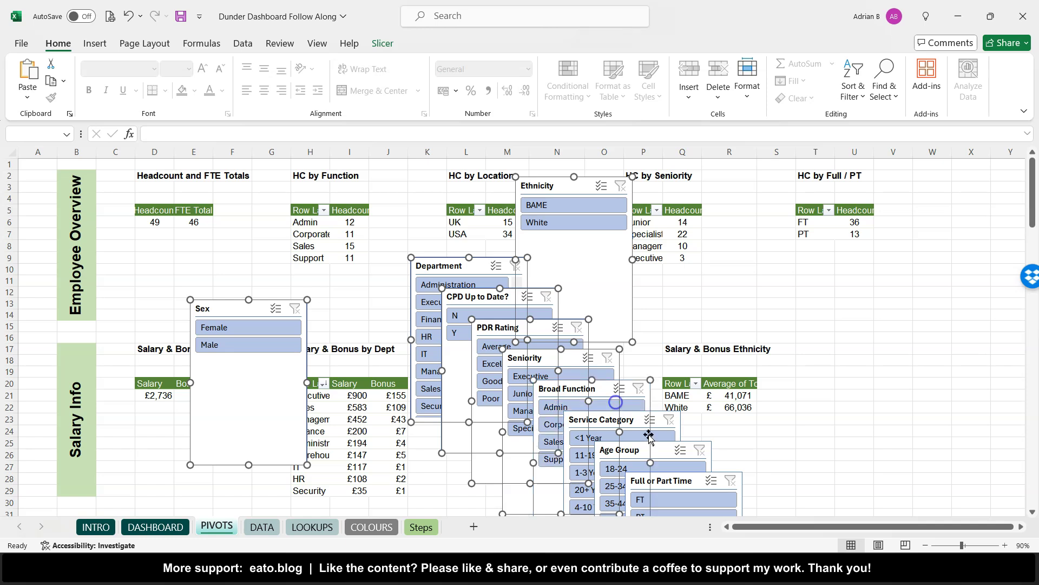
left_click(638, 425, "ctrl")
left_click(682, 454)
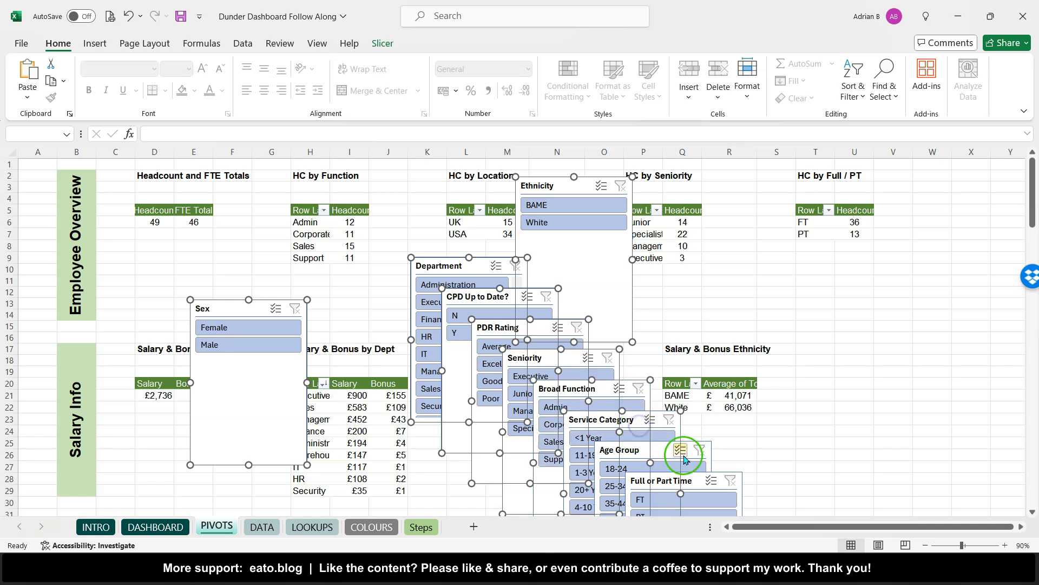
left_click(662, 454, "ctrl")
scroll(661, 454, "down", 4)
left_click(735, 413, "ctrl")
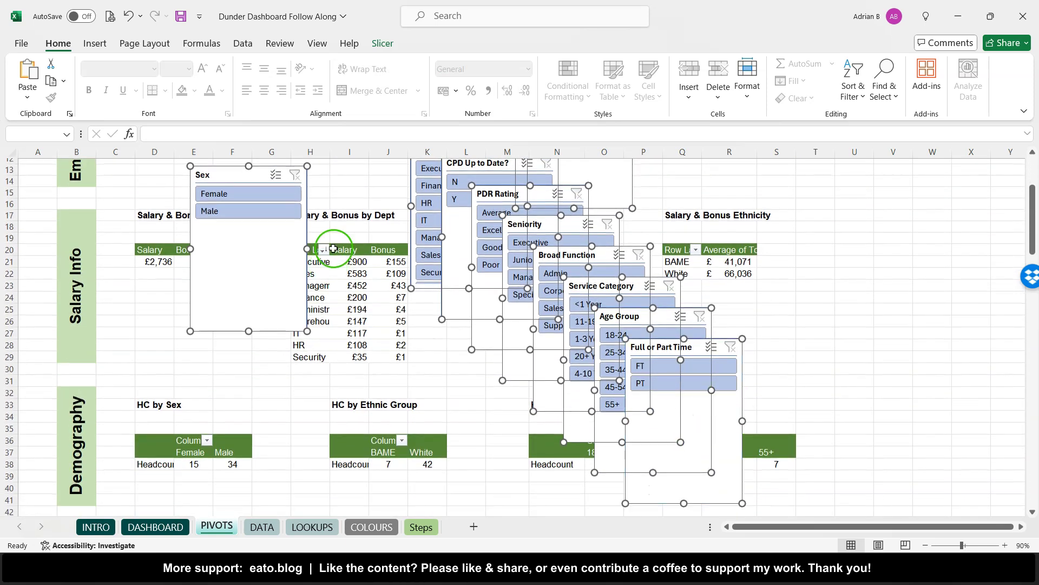
left_click(381, 48)
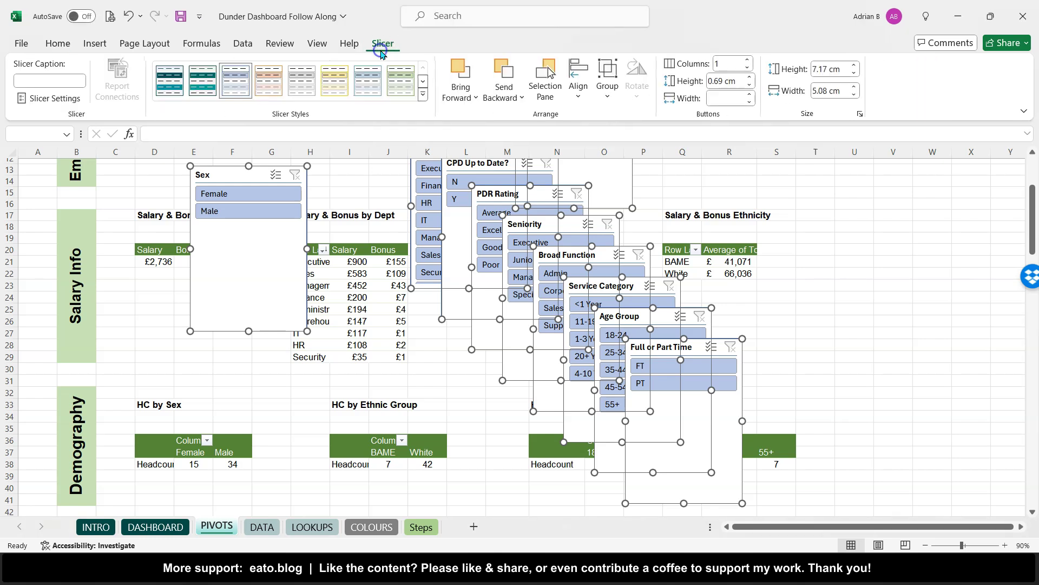
left_click(202, 83)
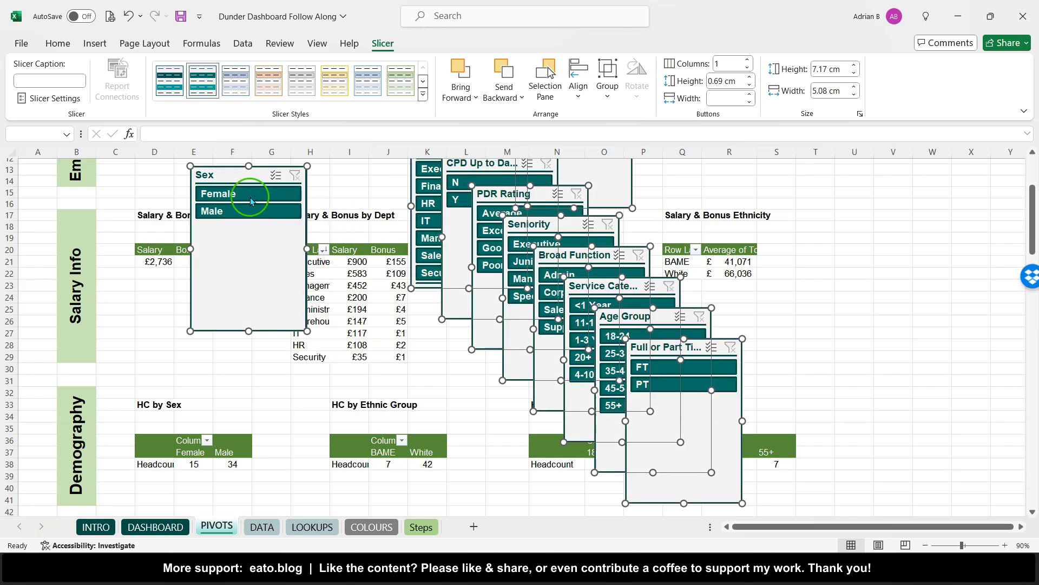
Cut the ten selected slicers from the PIVOTS sheet and go to the DASHBOARD sheet.
scroll(502, 280, "up", 4)
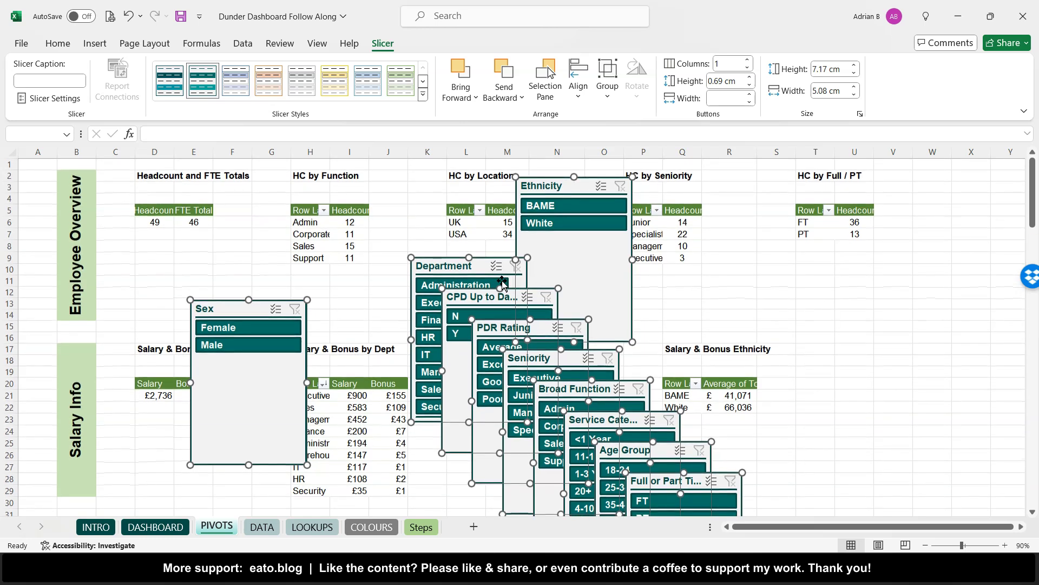
key("ctrl+x")
left_click(147, 525)
Try to paste the cut slicers at cell K82 of the DASHBOARD sheet, and undo the attempt.
key("ctrl+v")
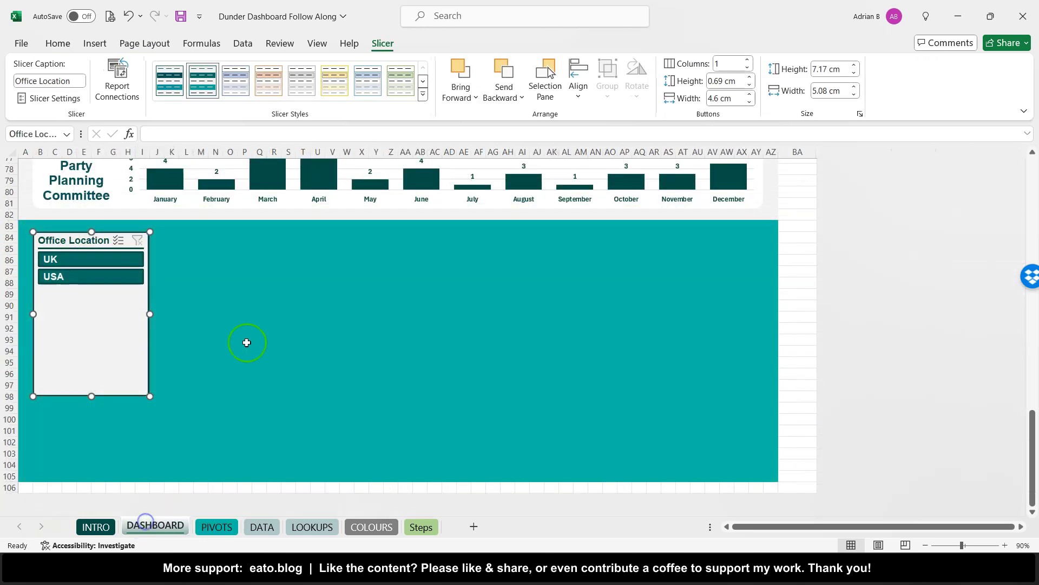
left_click(172, 215)
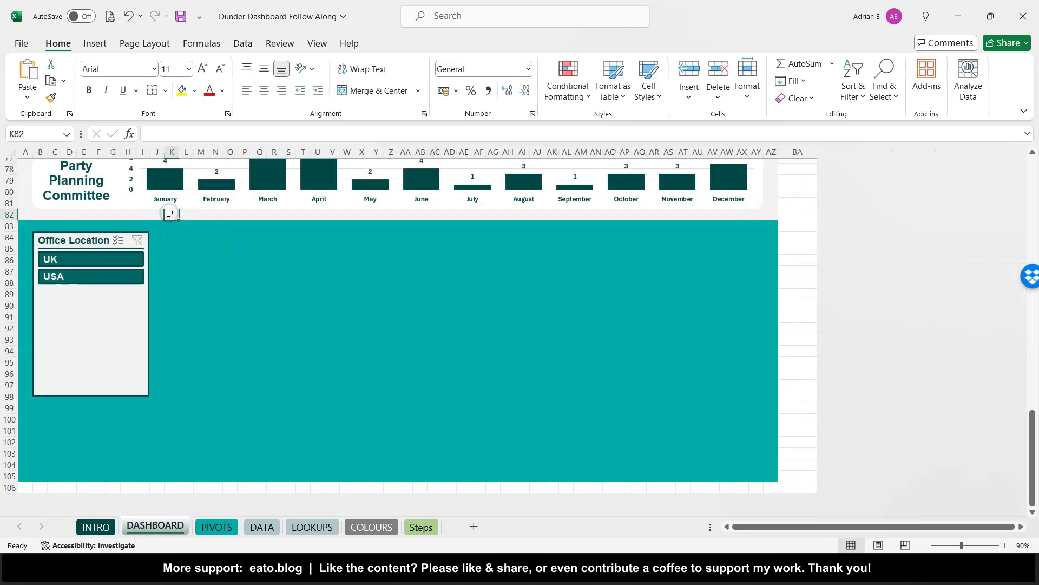
right_click(169, 213)
left_click(184, 190)
left_click(129, 16)
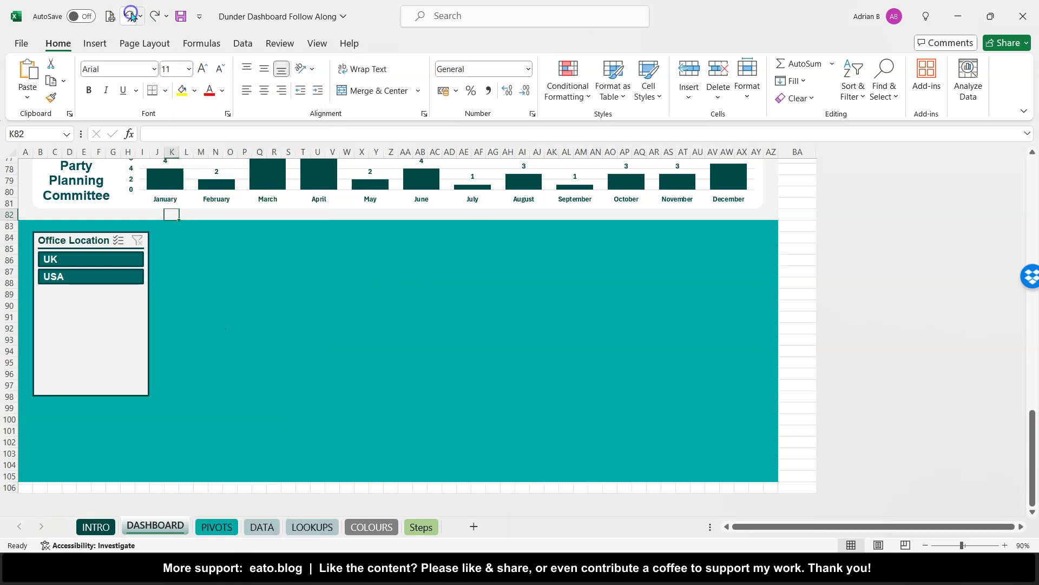
scroll(194, 194, "up", 7)
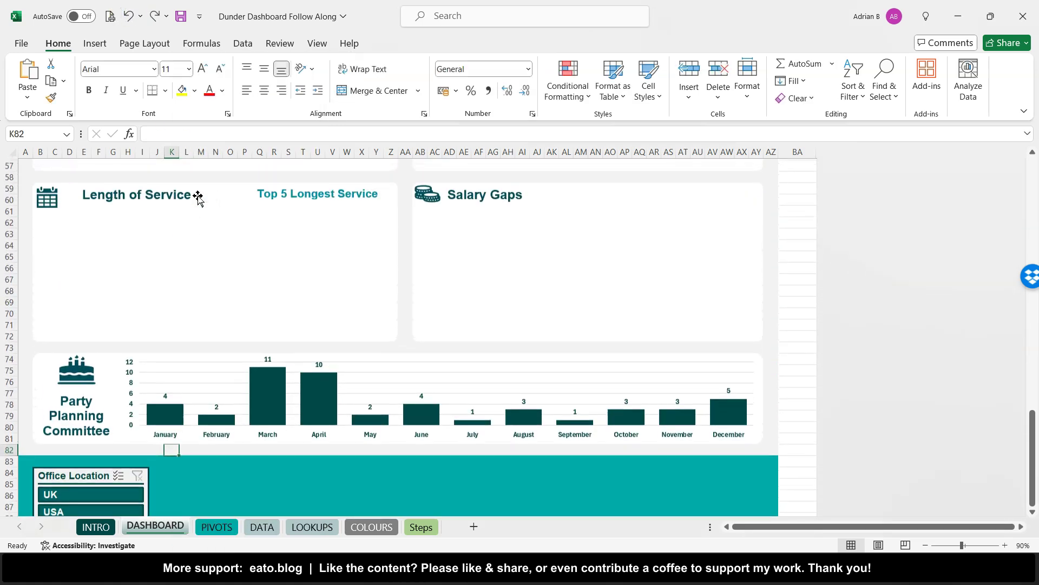
left_click(176, 184)
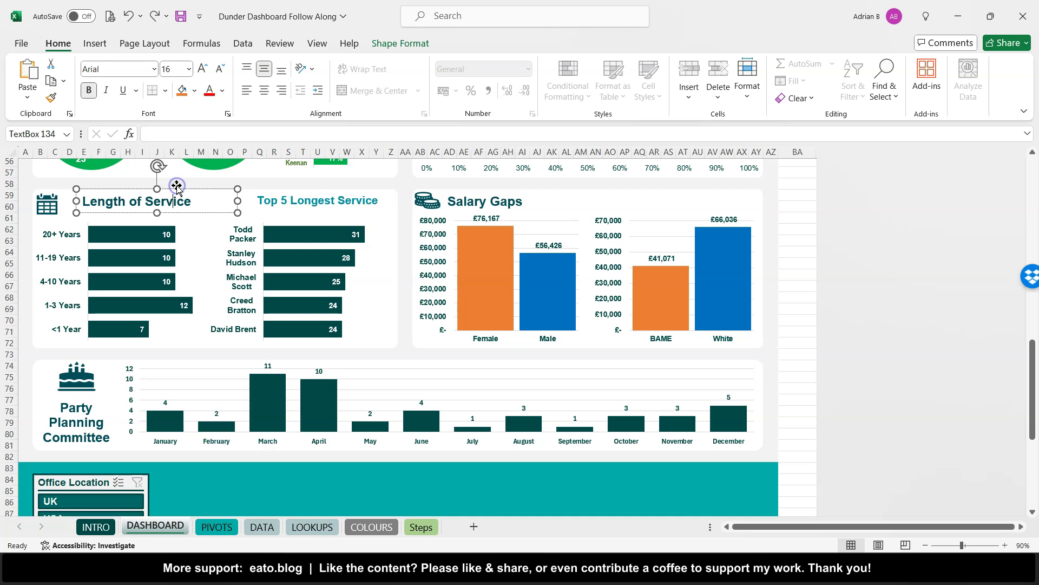
scroll(177, 187, "down", 9)
scroll(177, 187, "down", 4)
mouse_move(9, 276)
left_mouse_down()
mouse_move(12, 304)
mouse_move(8, 277)
left_mouse_up()
scroll(8, 277, "up", 7)
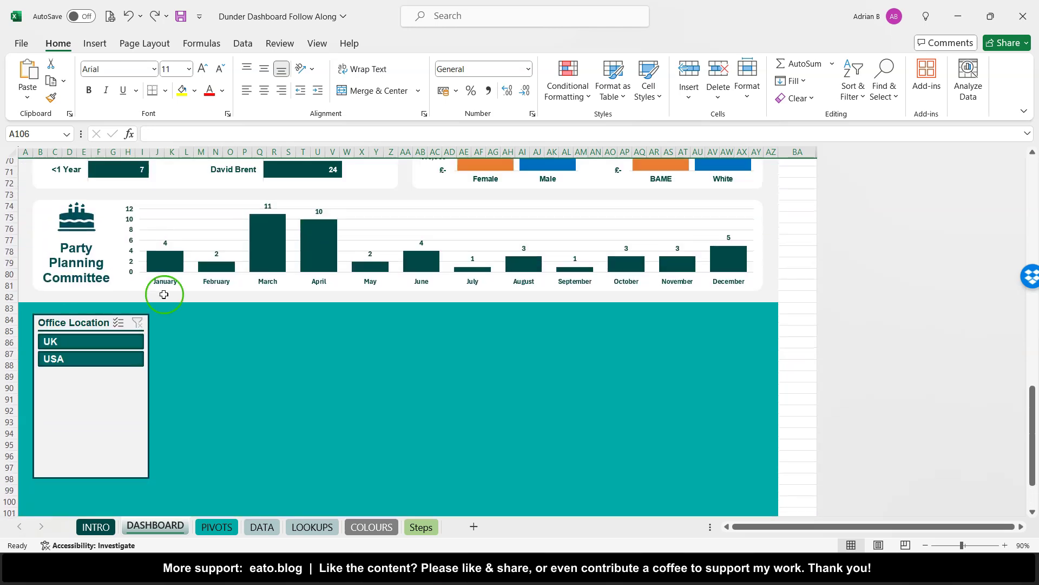
scroll(184, 308, "down", 12)
scroll(200, 297, "up", 15)
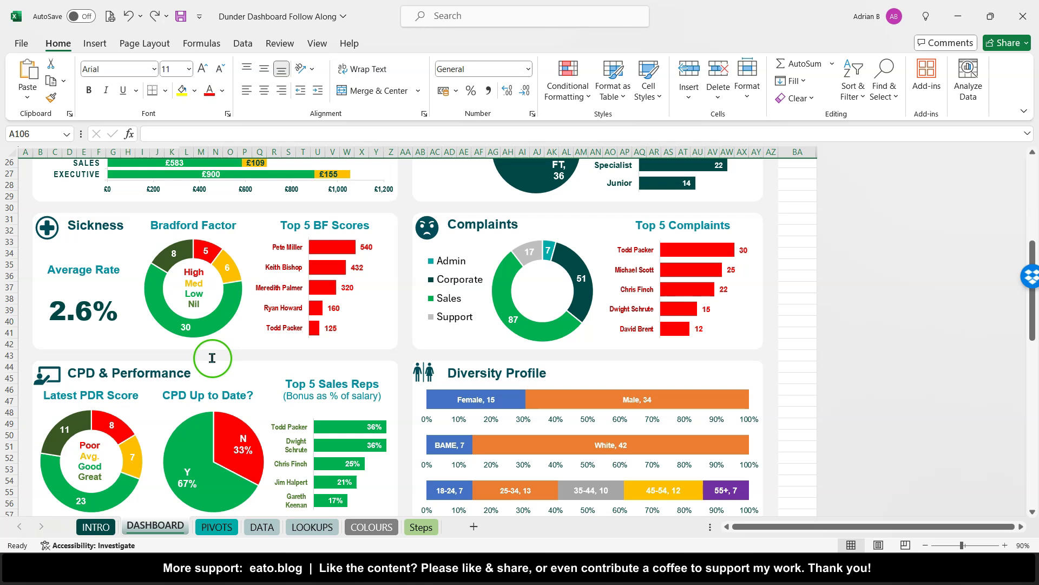
Paste the cut slicers onto the DASHBOARD sheet at cell A43.
left_click(213, 359)
left_click(407, 353)
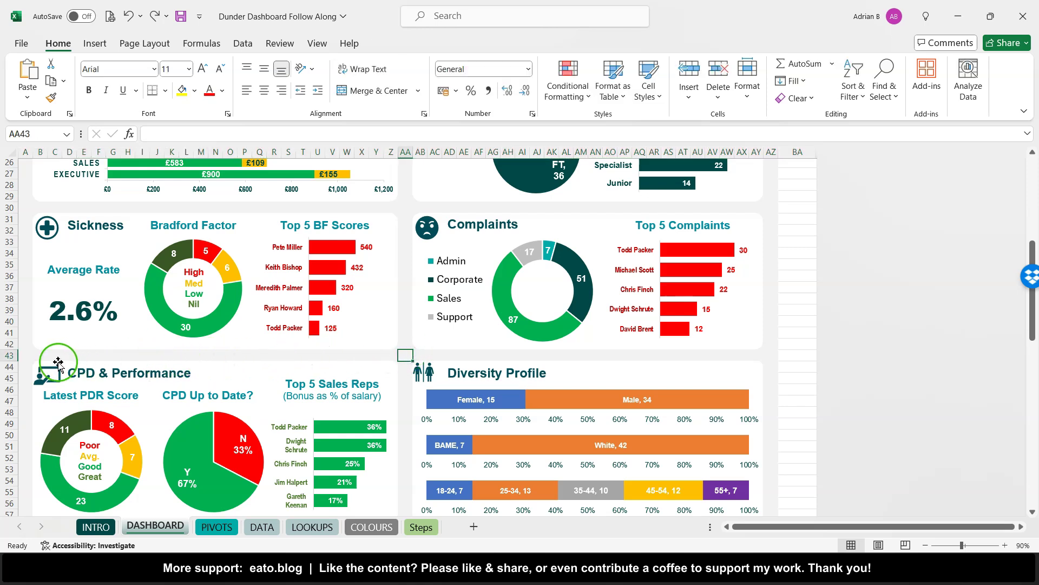
left_click(25, 356)
key("ctrl+v")
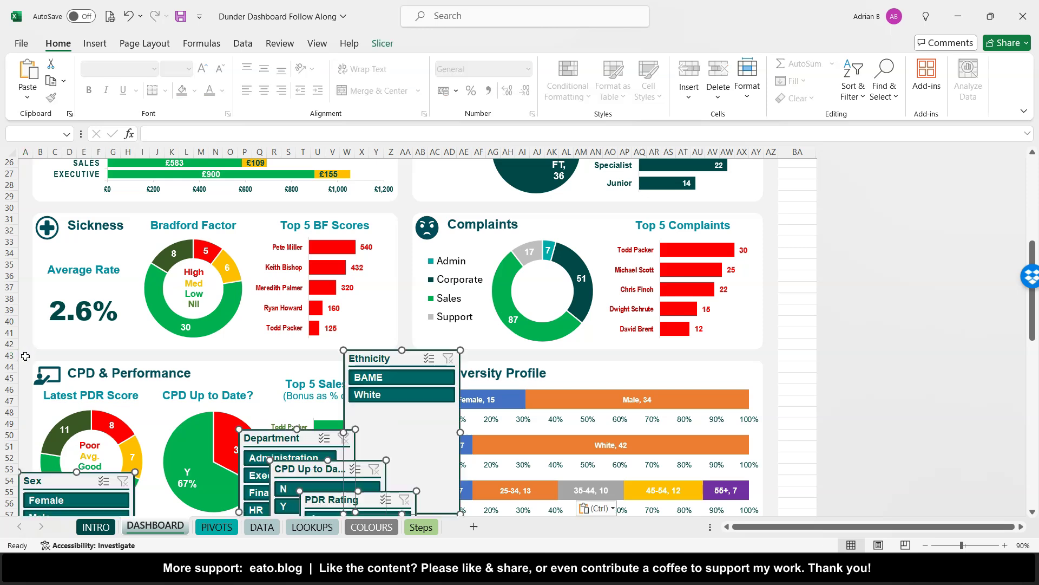
scroll(26, 357, "down", 12)
scroll(25, 356, "up", 1)
scroll(25, 355, "up", 2)
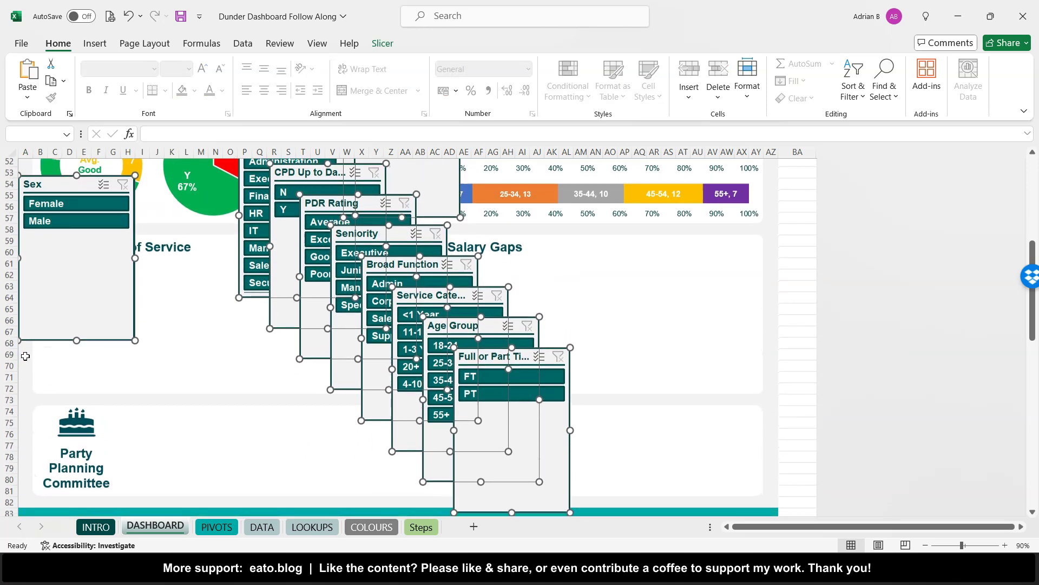
scroll(25, 356, "down", 6)
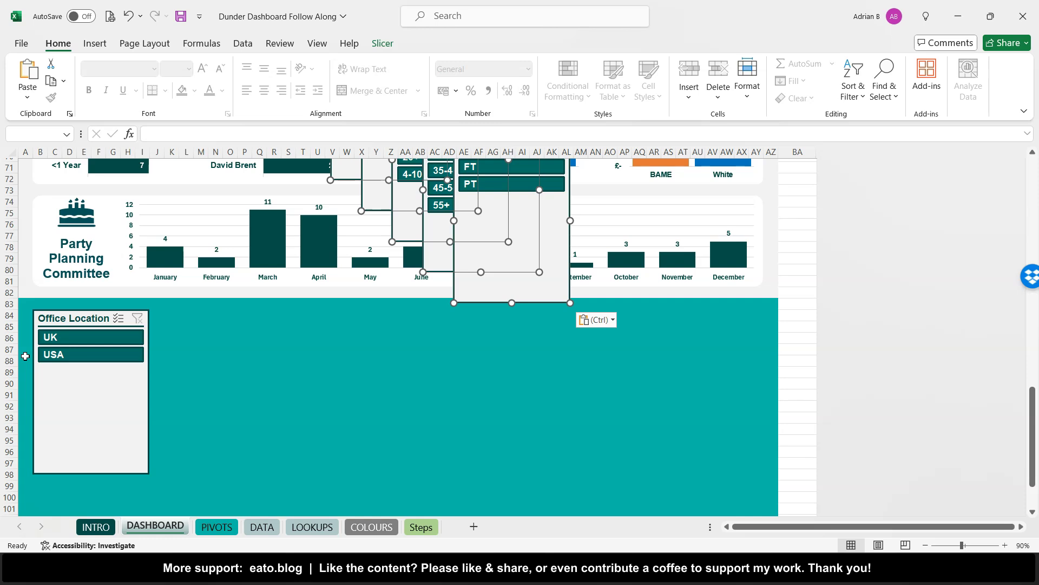
Check the slicer instructions on the Steps sheet and shrink the Office Location slicer on DASHBOARD to span B84 to H89.
left_click(140, 432)
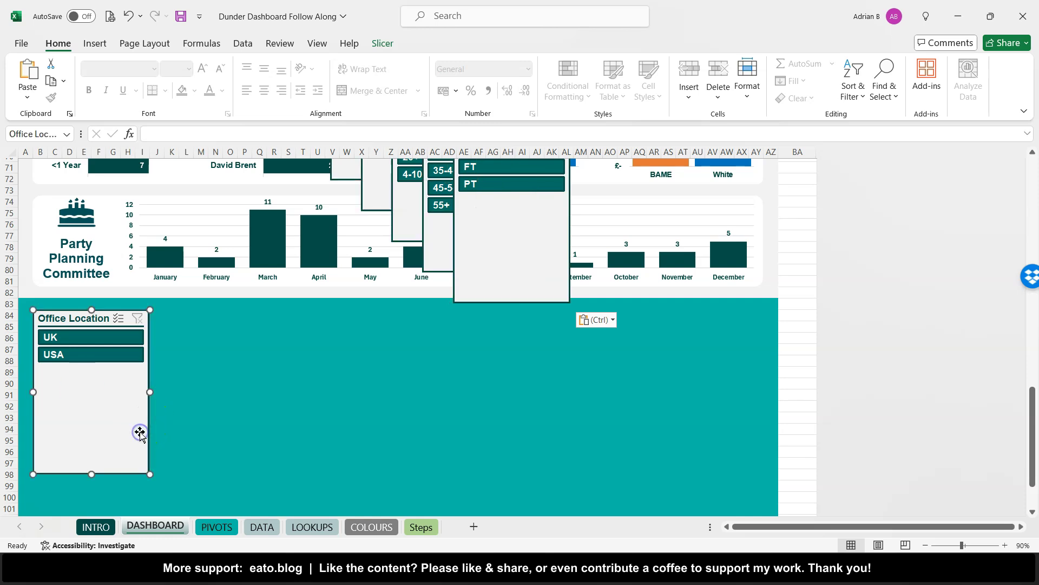
left_click(422, 527)
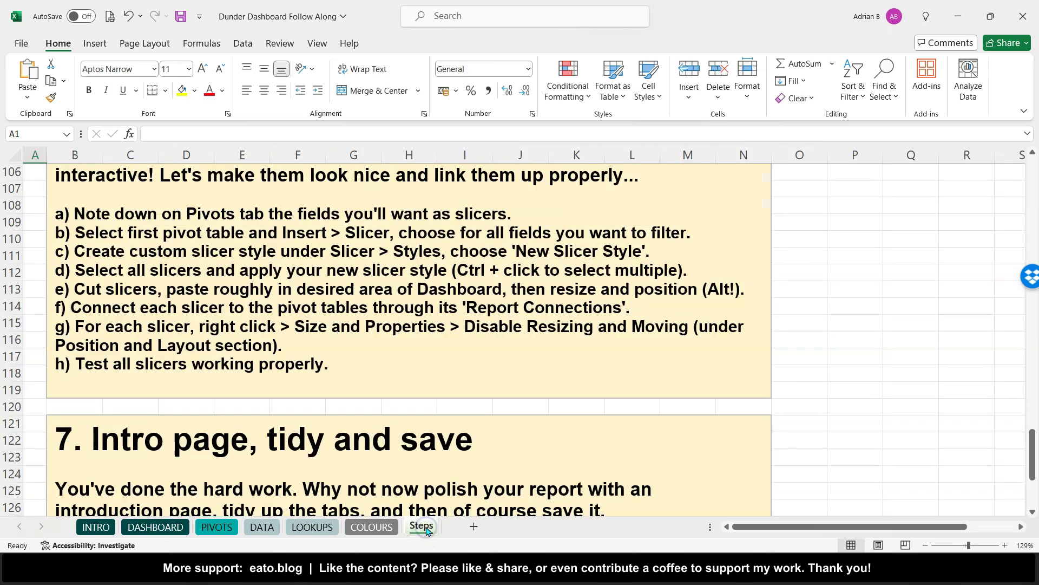
left_click(156, 527)
left_click(190, 445)
left_click(108, 414)
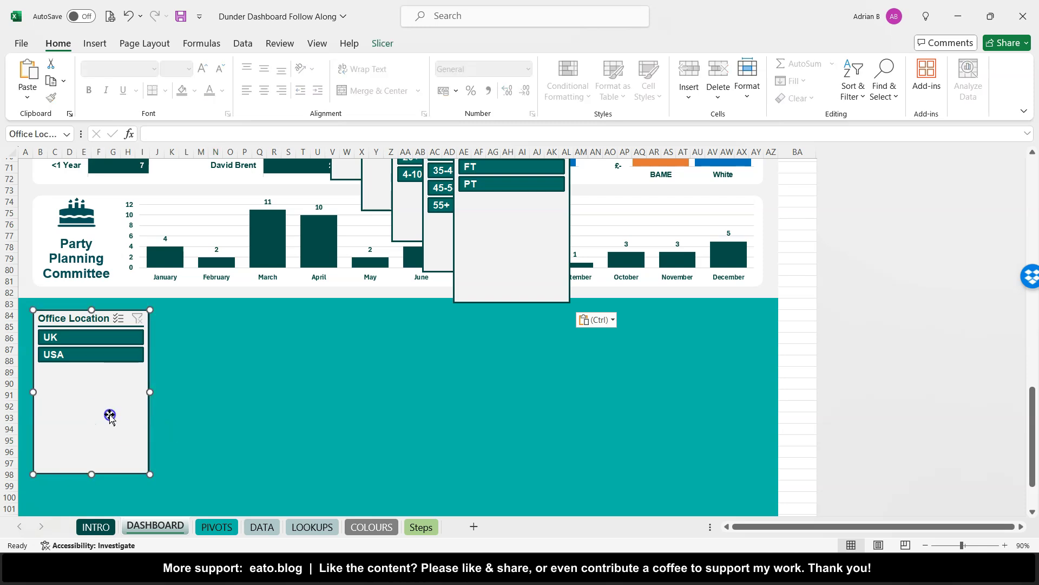
left_click_drag(145, 472, 134, 385)
Check column A and rows 83 and 90 as margins around the Office Location slicer, and widen it through column J.
left_click(70, 168)
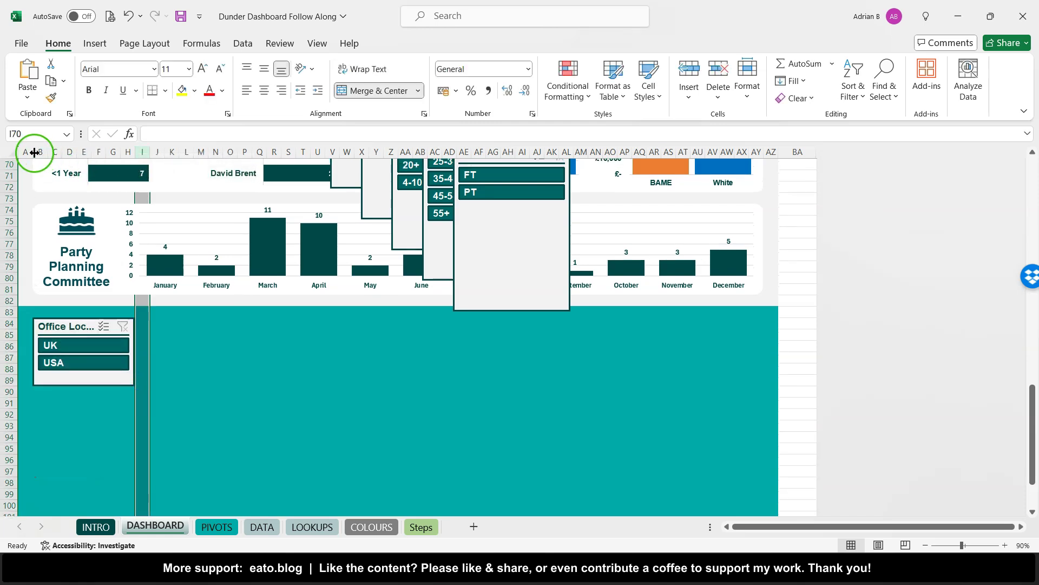
left_click(25, 153)
left_click(7, 306)
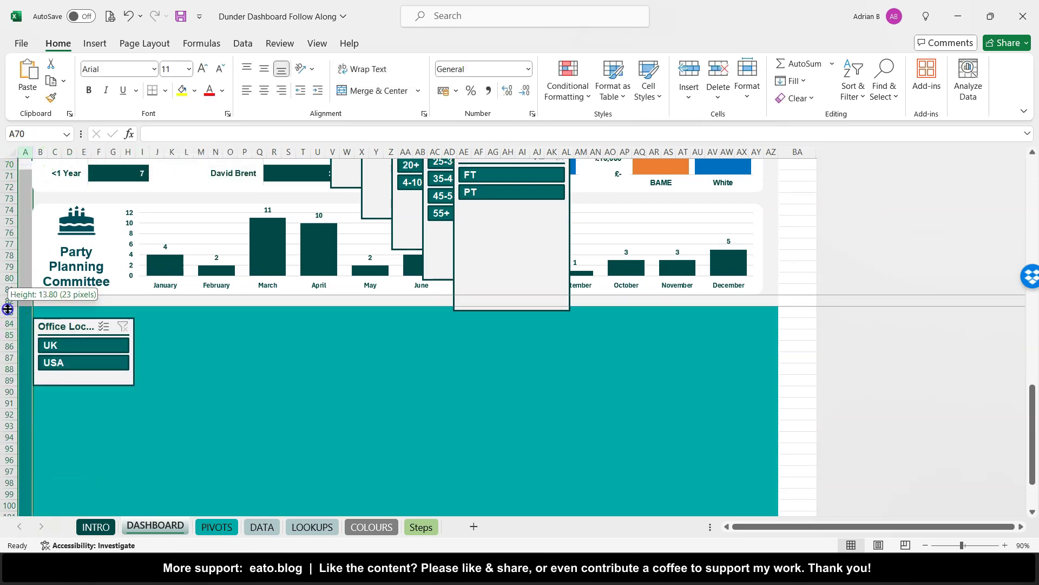
left_click(7, 312)
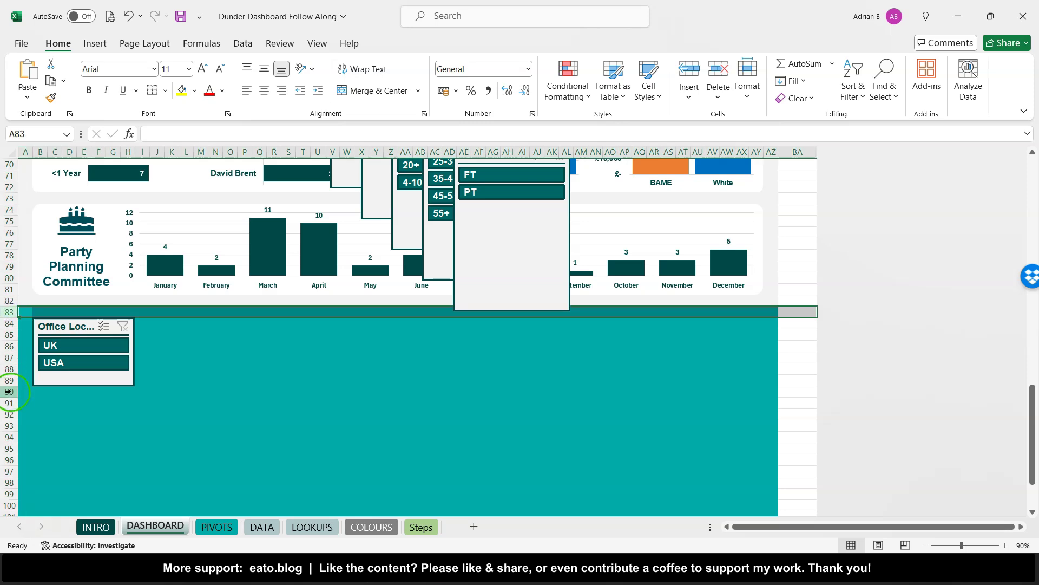
left_click(9, 391)
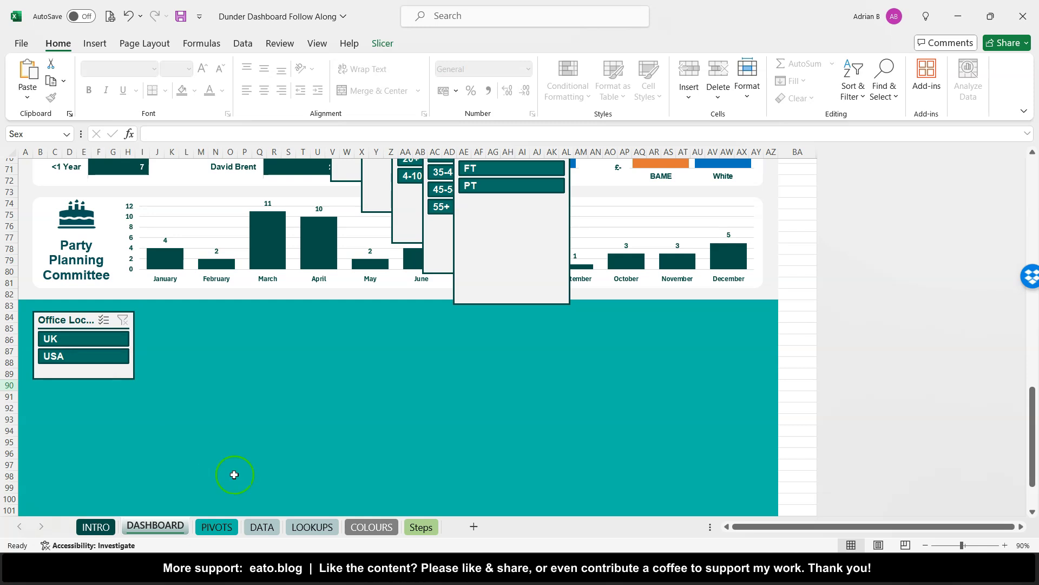
left_click_drag(136, 345, 162, 345)
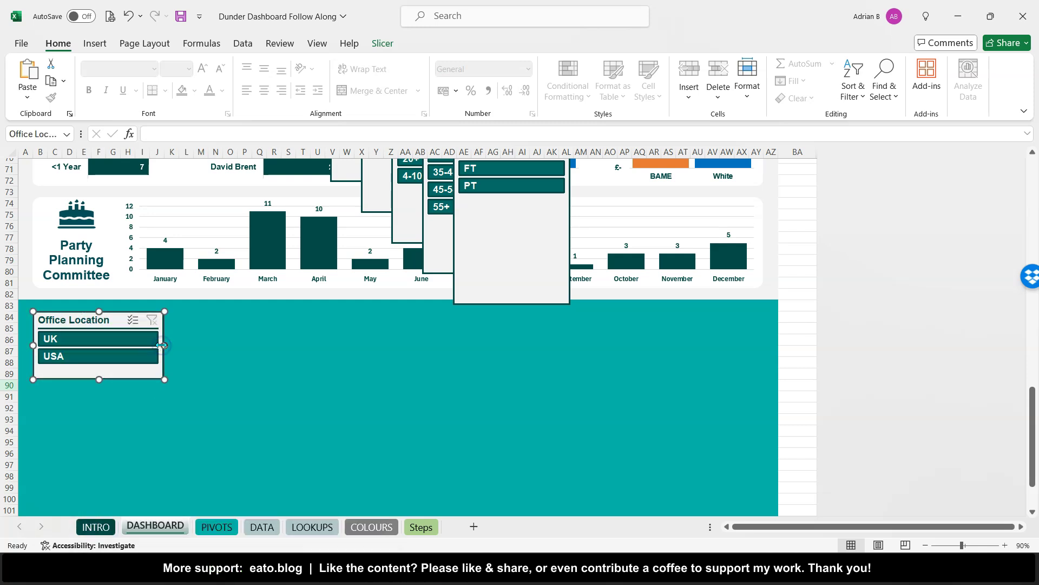
Change the Office Location slicer's caption to LOCATION in capitals.
left_click(108, 331)
left_click(380, 48)
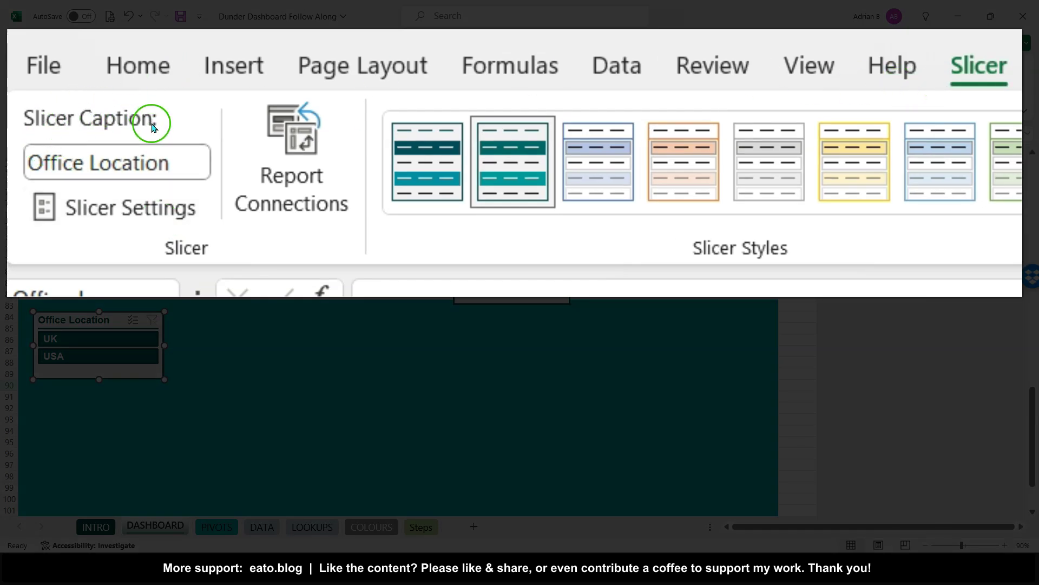
left_click(62, 167)
double_click(61, 168)
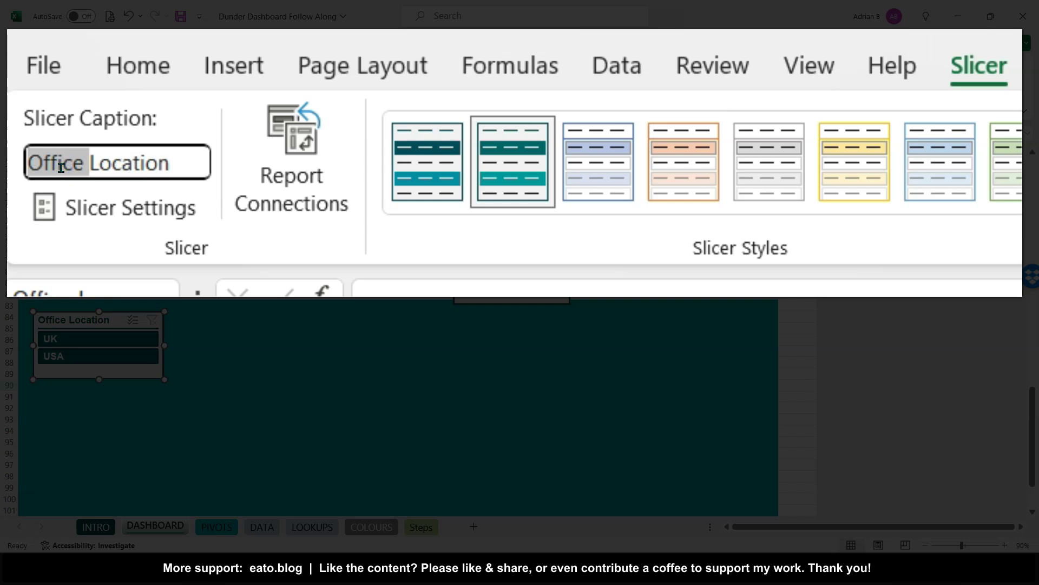
key("BackSpace")
key("Return")
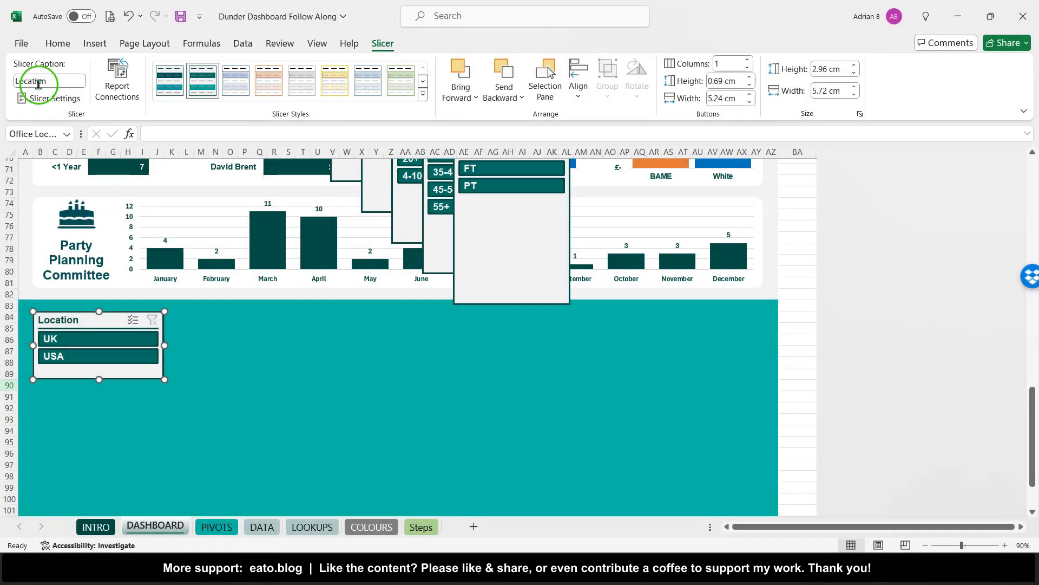
left_click(38, 83)
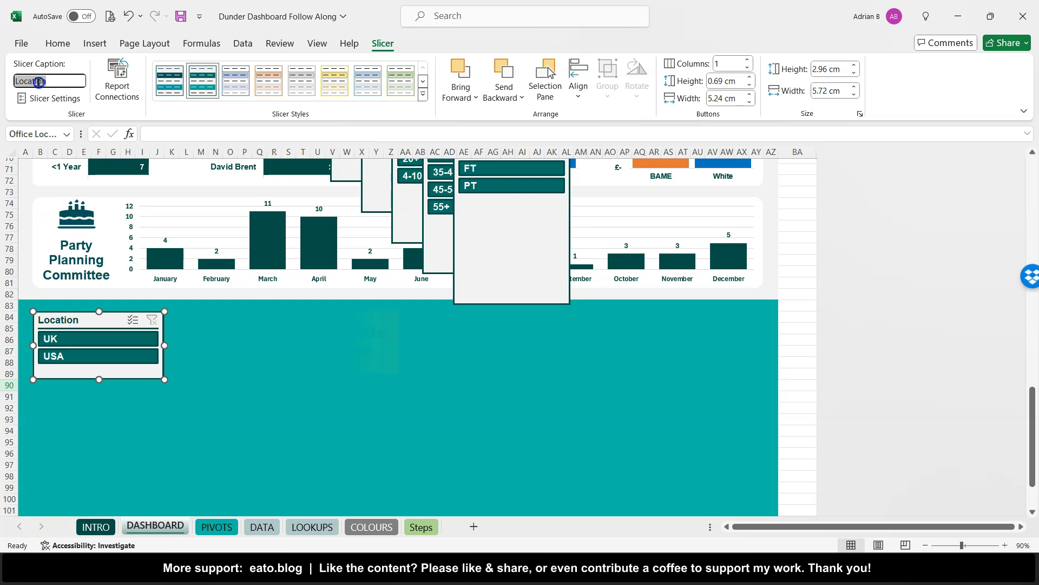
type("L")
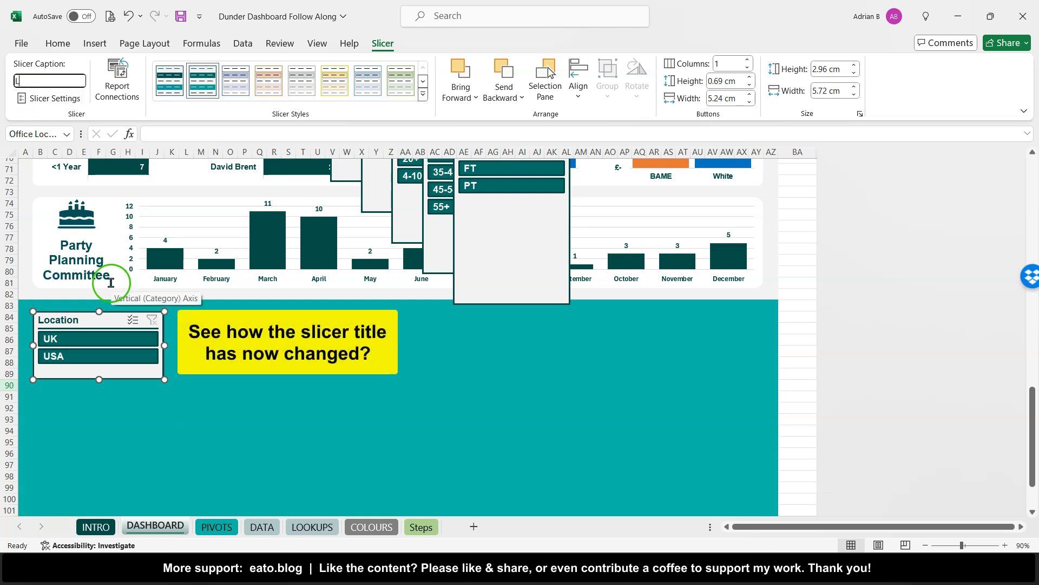
type("OCATION")
key("Return")
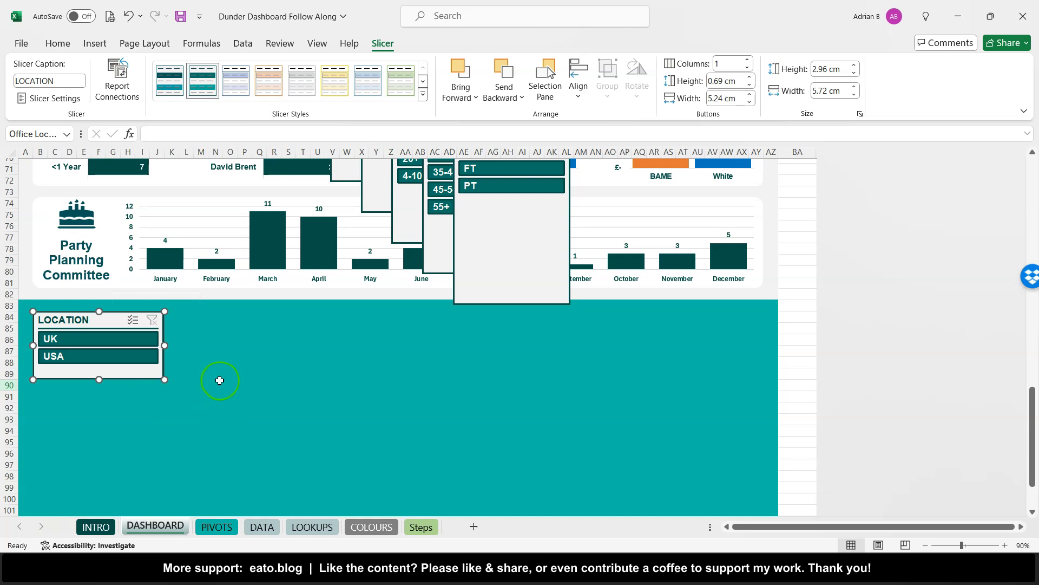
Move the Full or Part Time slicer below LOCATION, starting at B91, and resize it to match at 2.96 by 5.72 cm.
scroll(175, 360, "up", 7)
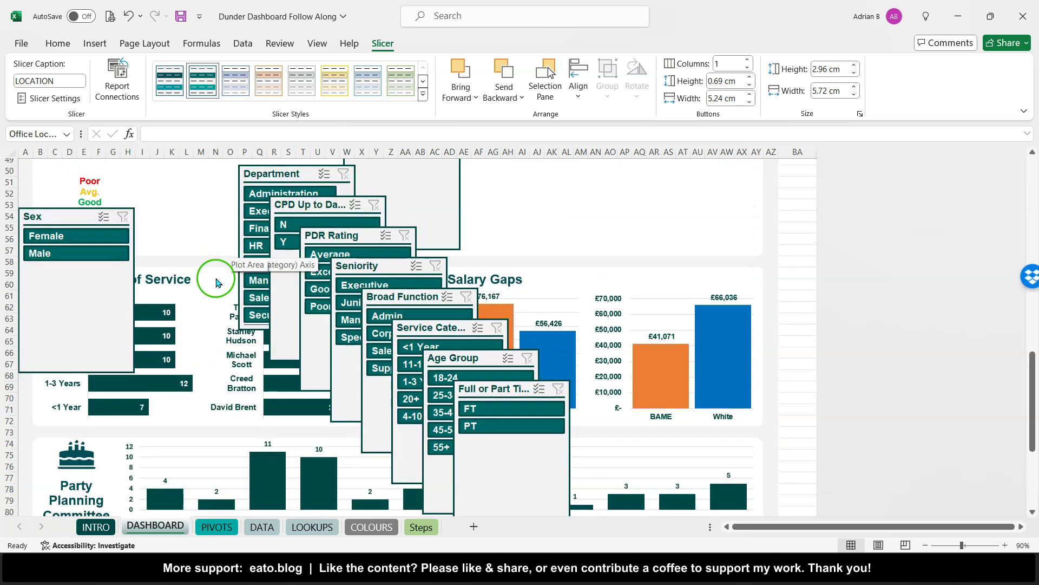
scroll(379, 281, "up", 4)
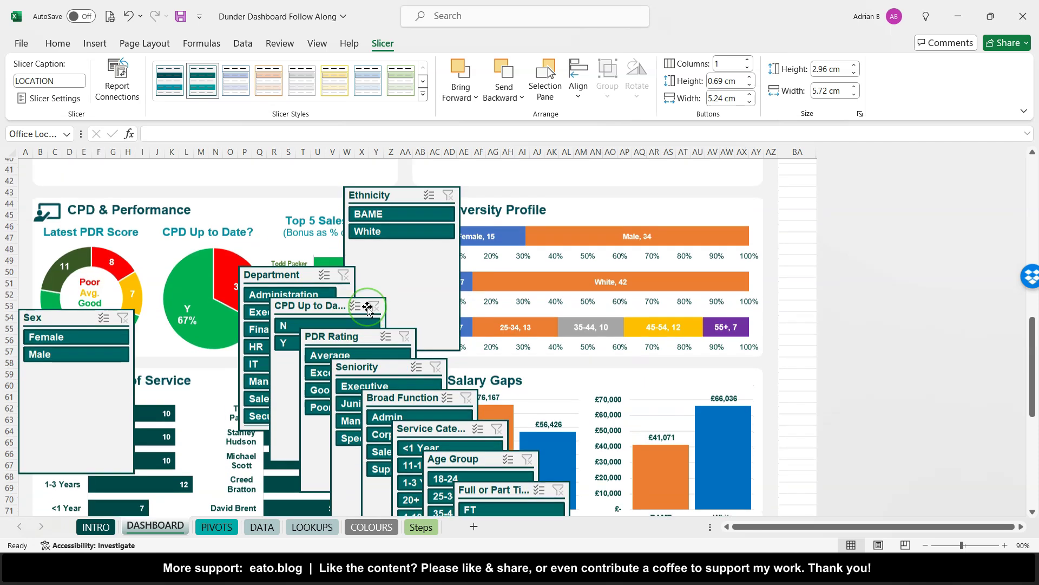
scroll(437, 292, "down", 5)
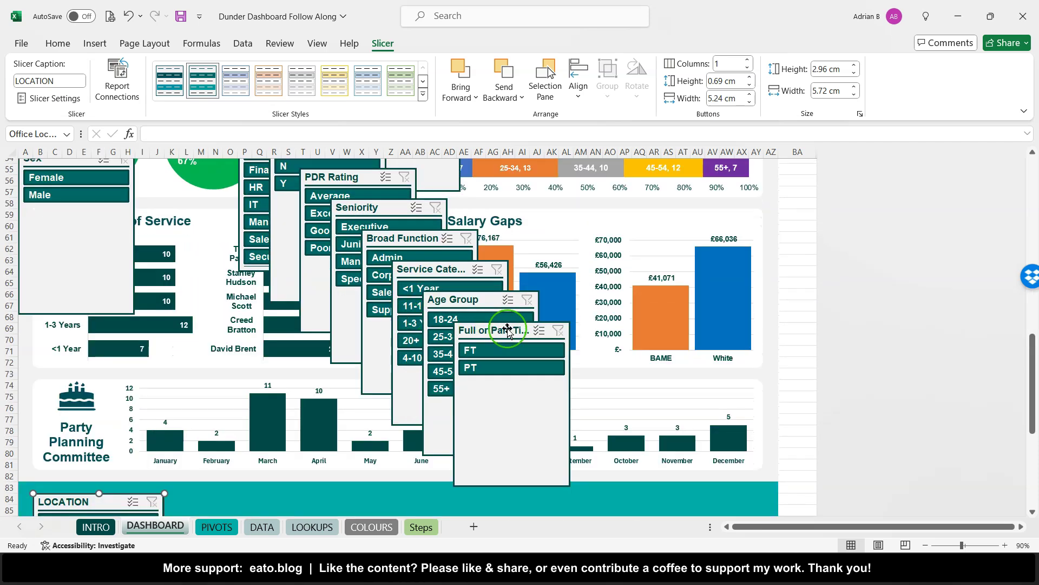
scroll(504, 273, "down", 5)
left_click_drag(504, 170, 86, 420)
scroll(85, 422, "down", 2)
left_click(151, 478)
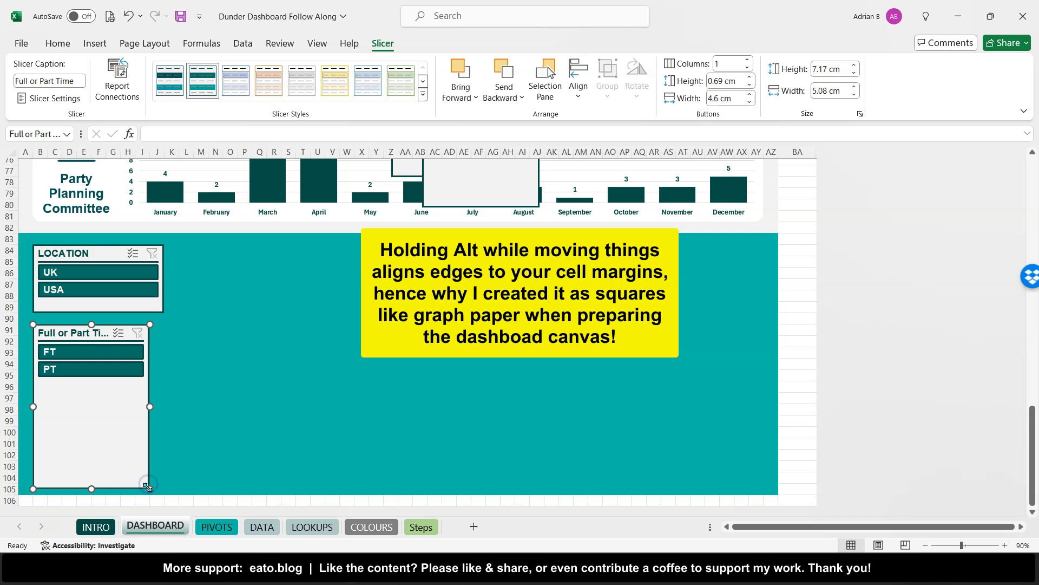
left_click_drag(147, 489, 169, 389)
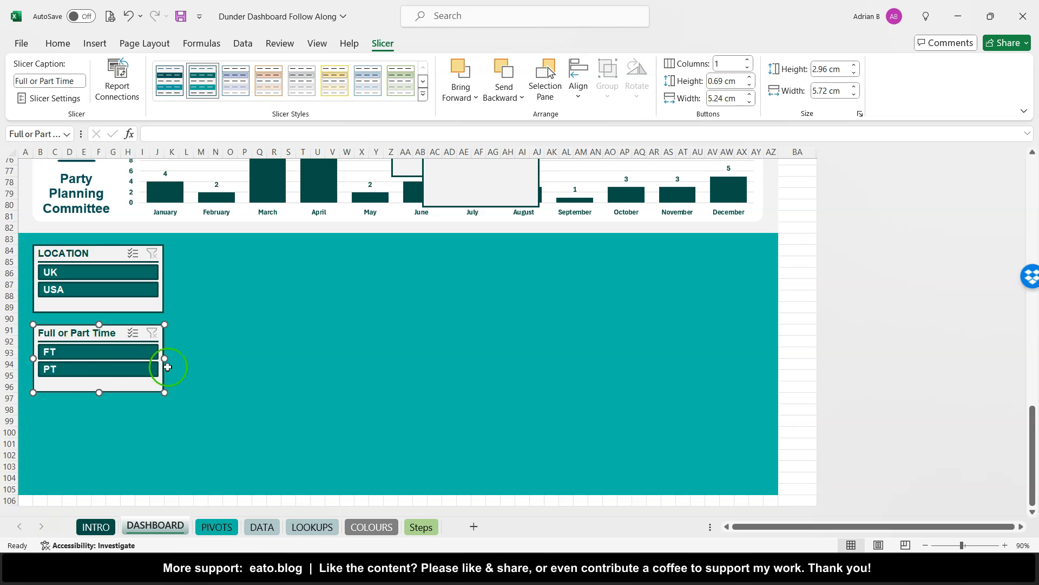
Move the CPD Up to Date? slicer below Full or Part Time, starting at B98, and resize it to 2.96 by 5.72 cm.
scroll(255, 348, "up", 8)
scroll(255, 348, "up", 2)
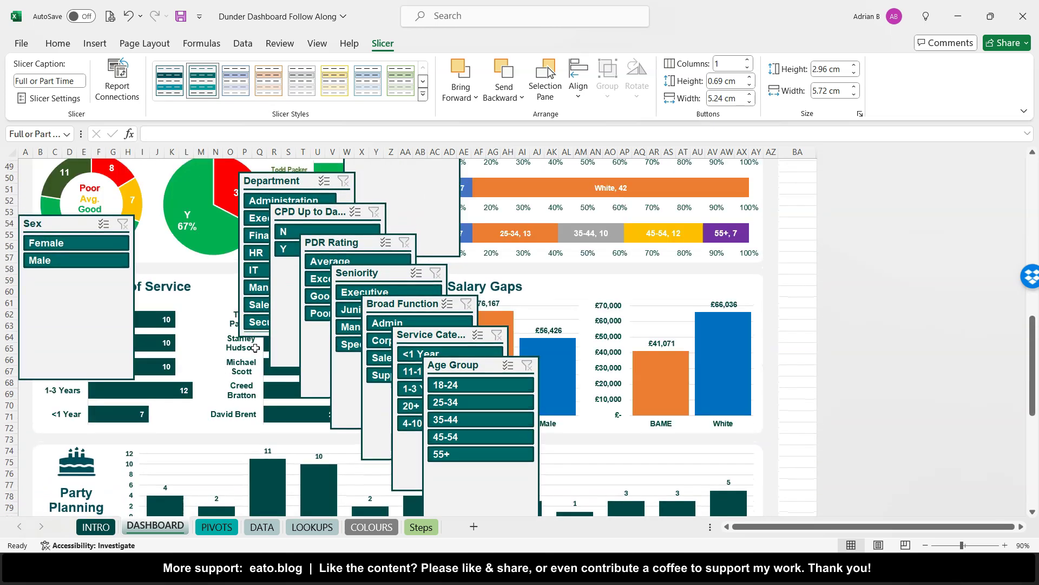
left_click_drag(334, 215, 160, 407)
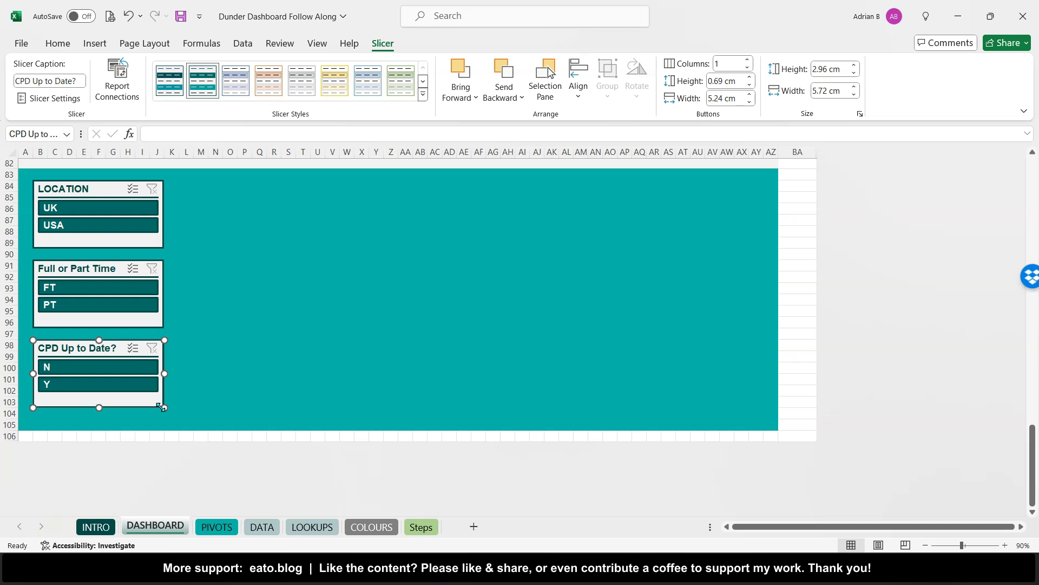
Cut the Department slicer from the overlapping stack and paste it at cell L84, beside the LOCATION slicer.
scroll(230, 355, "up", 12)
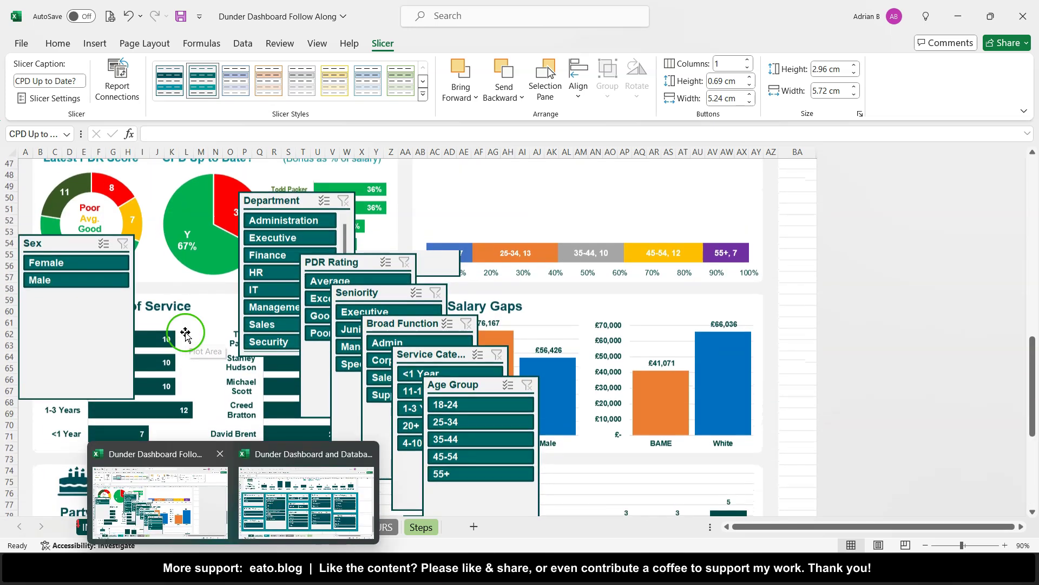
left_click(291, 209)
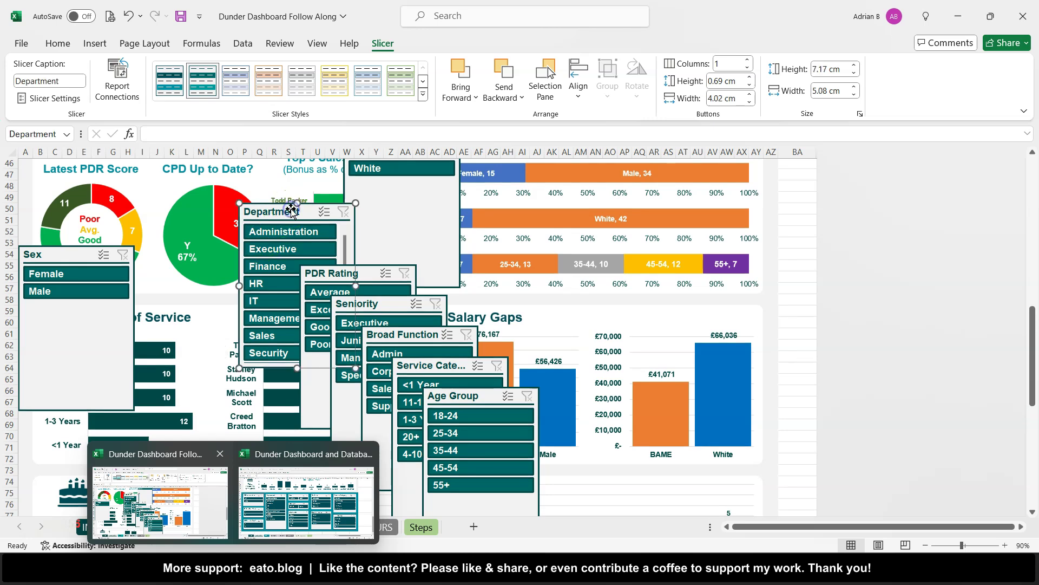
scroll(291, 210, "down", 1)
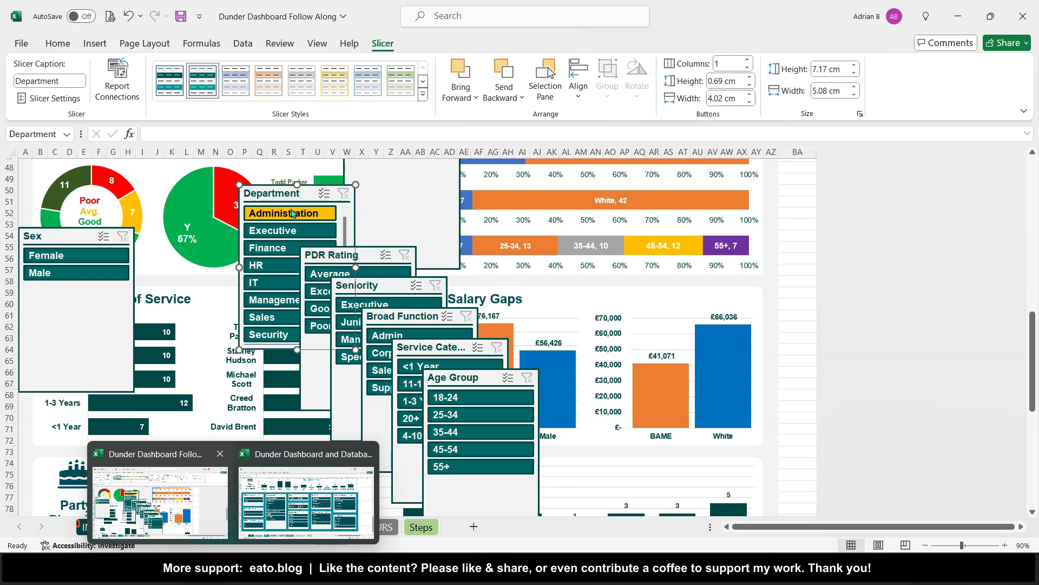
key("ctrl+x")
scroll(292, 213, "down", 10)
left_click(182, 257)
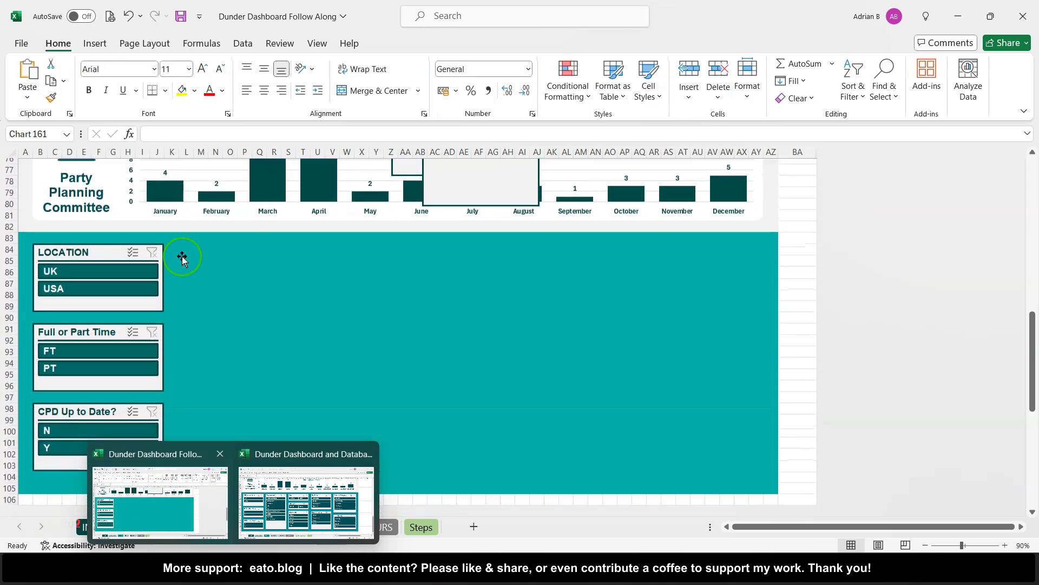
left_click(184, 248)
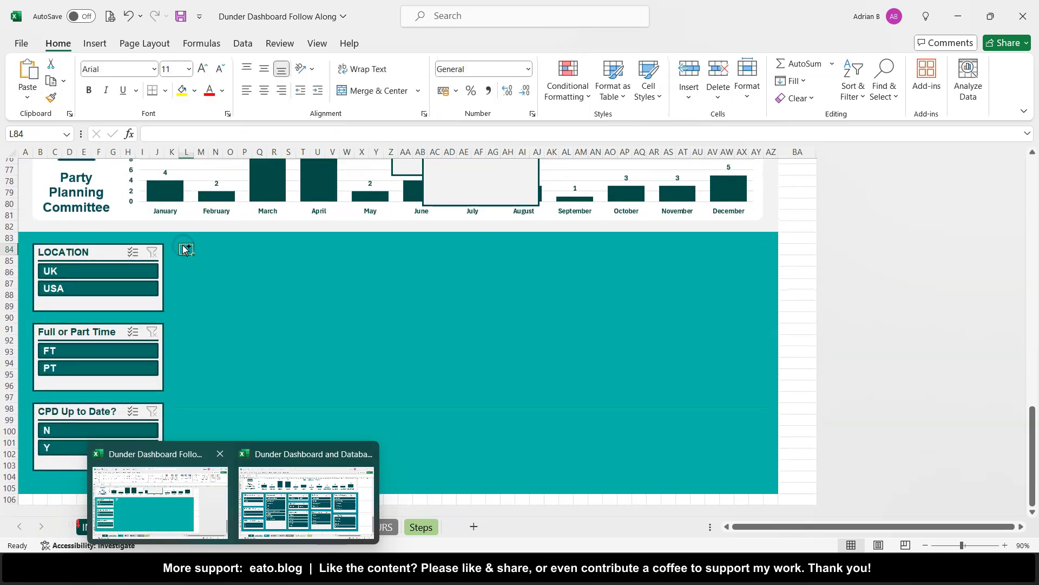
key("ctrl+v")
Enlarge the Department slicer to span columns L to T, with its lower edge level with the CPD Up to Date? slicer at row 103.
scroll(297, 332, "down", 3)
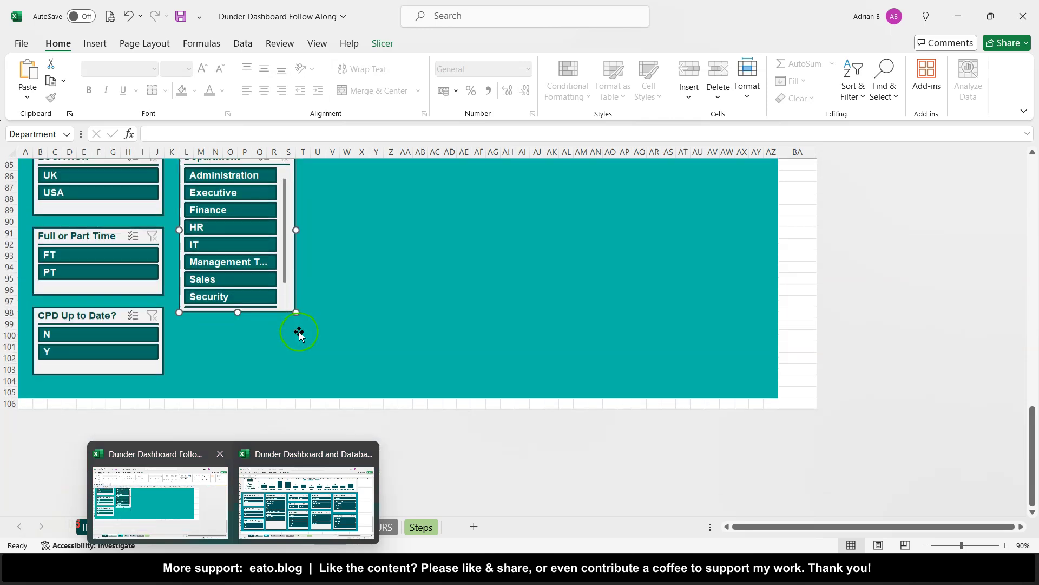
left_click(296, 303)
left_click_drag(295, 303, 310, 370)
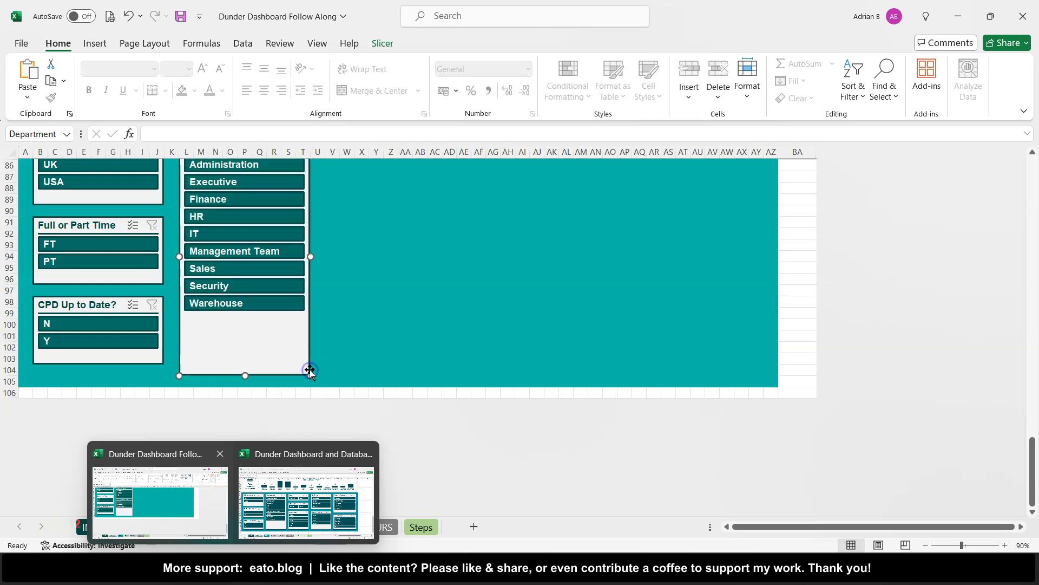
scroll(310, 369, "up", 4)
scroll(309, 369, "down", 5)
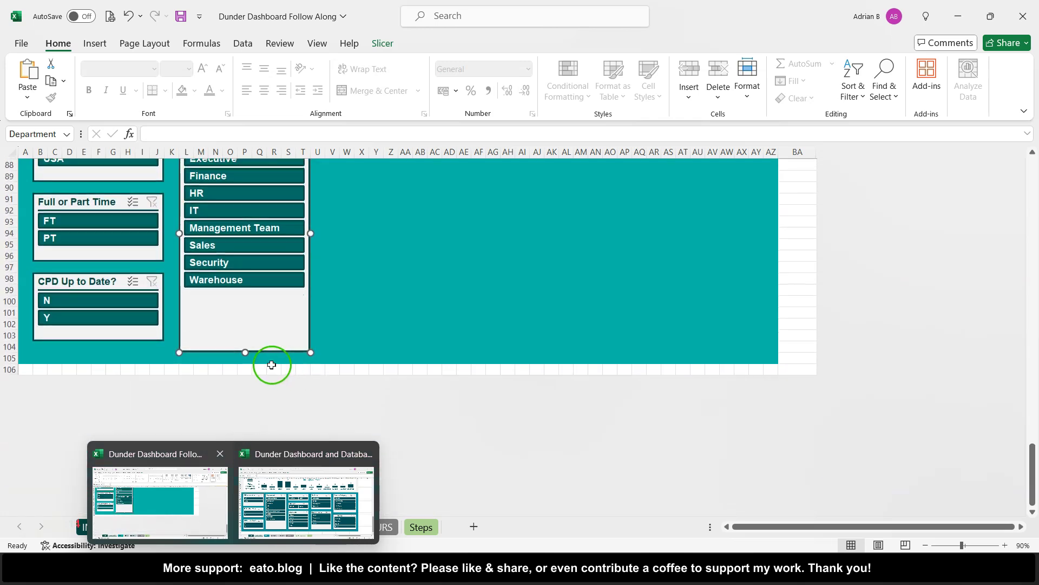
left_click_drag(245, 353, 246, 341)
scroll(246, 341, "up", 4)
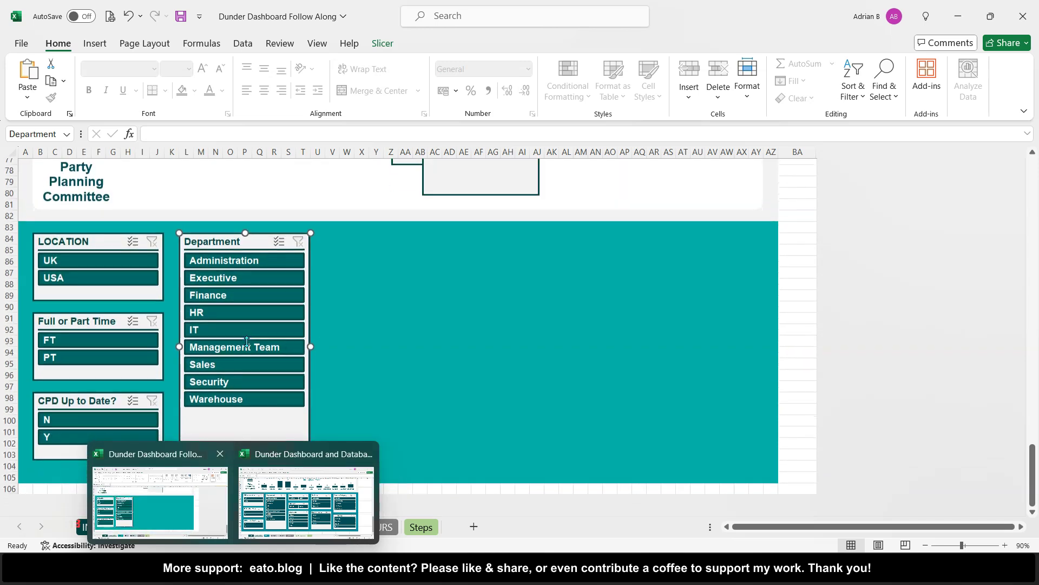
Test the Department slicer by filtering to Administration and to Executive, and check the LOCATION options and the dashboard's headline figures.
left_click(232, 257)
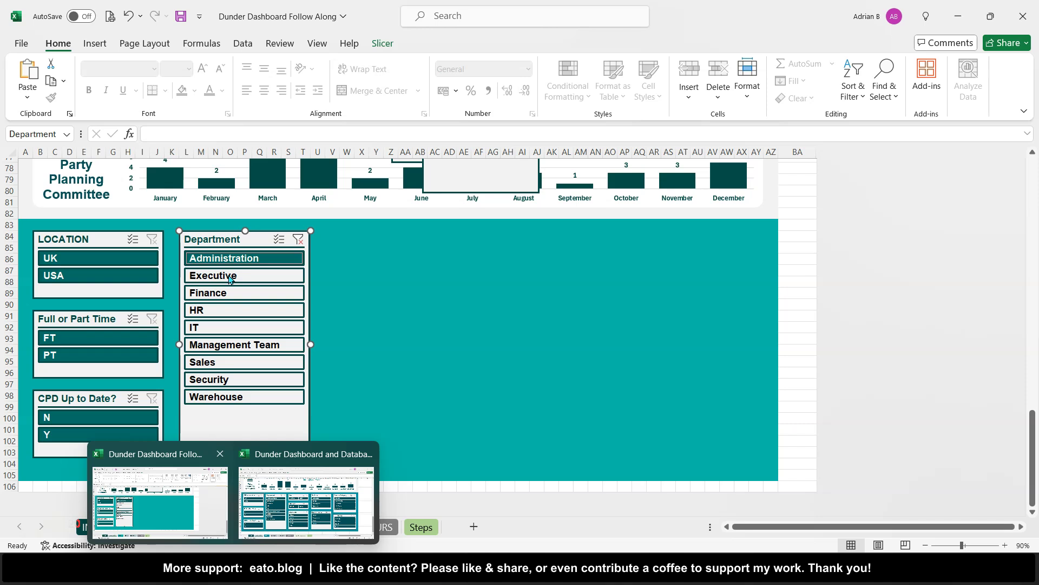
left_click(230, 278)
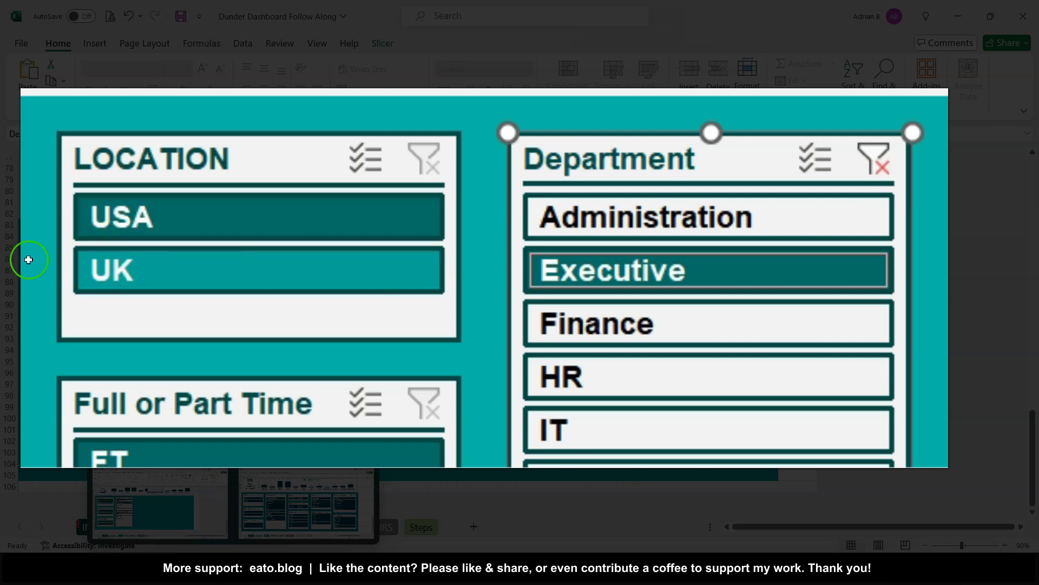
left_click(193, 223)
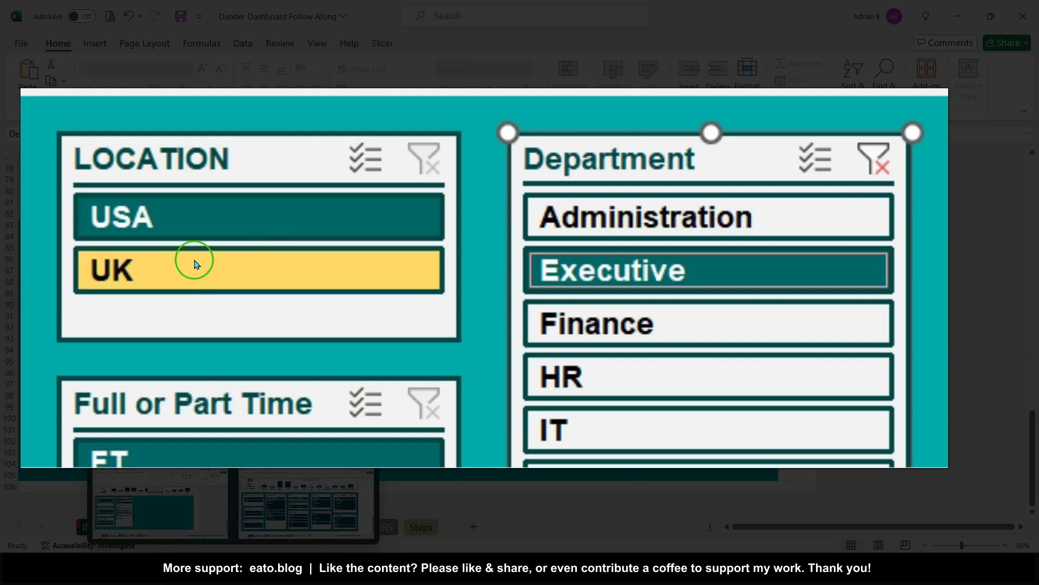
left_click(184, 277)
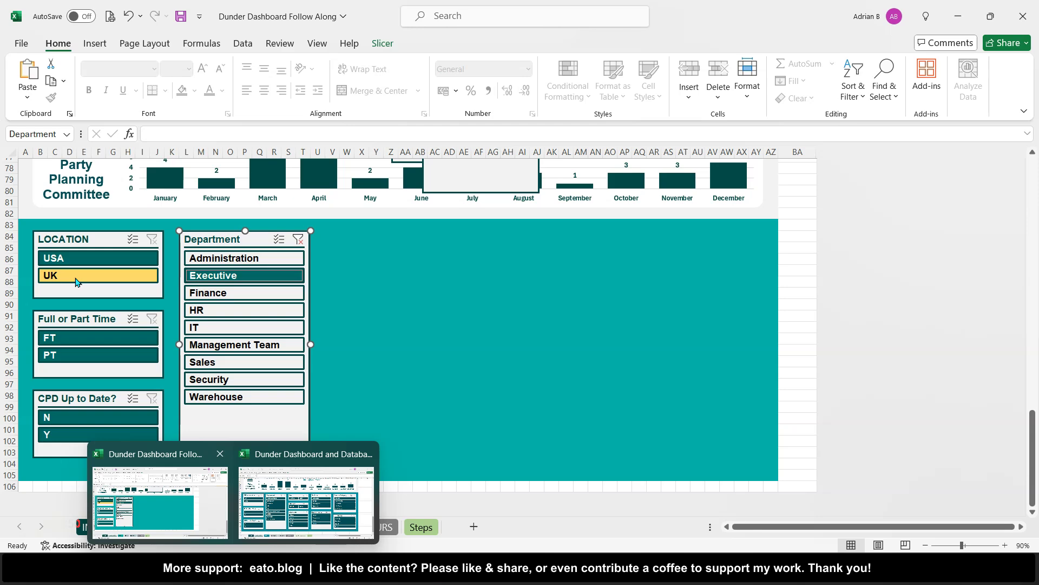
scroll(217, 276, "up", 20)
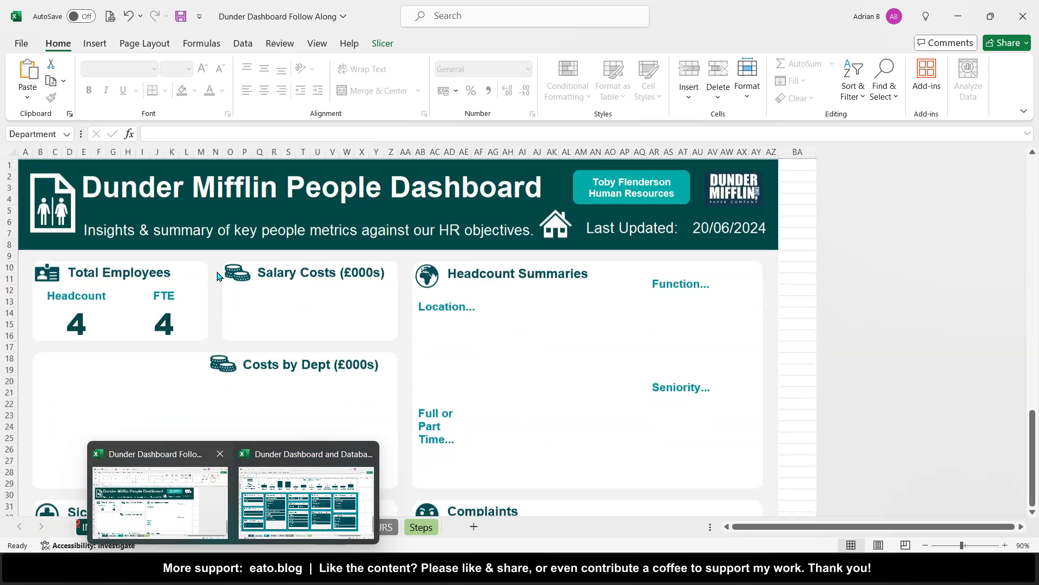
Switch to the Dunder Dashboard and Database workbook to check its finished slicer layout, and return to Dunder Dashboard Follow Along.
left_click(314, 520)
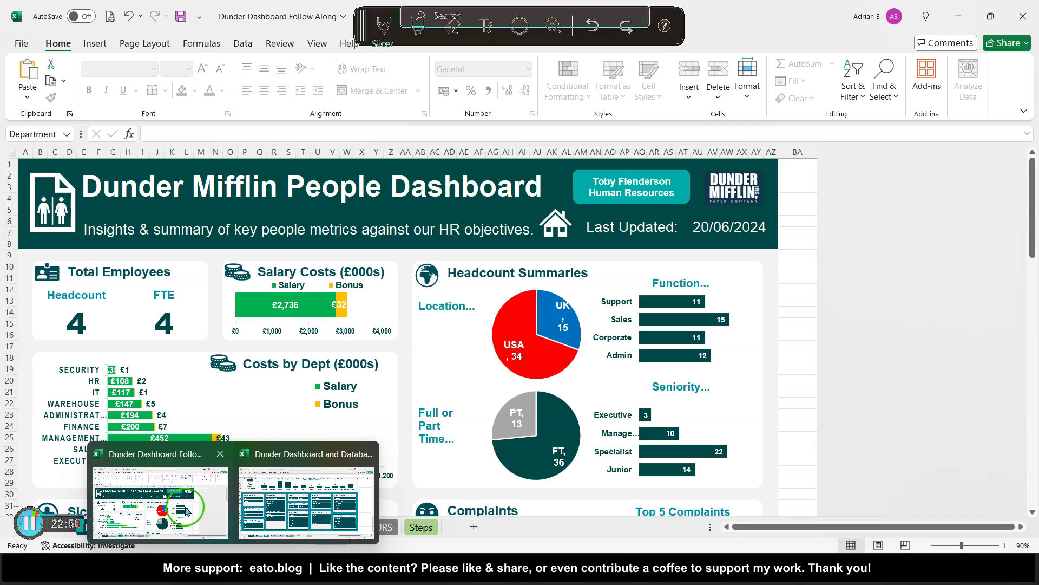
left_click(290, 507)
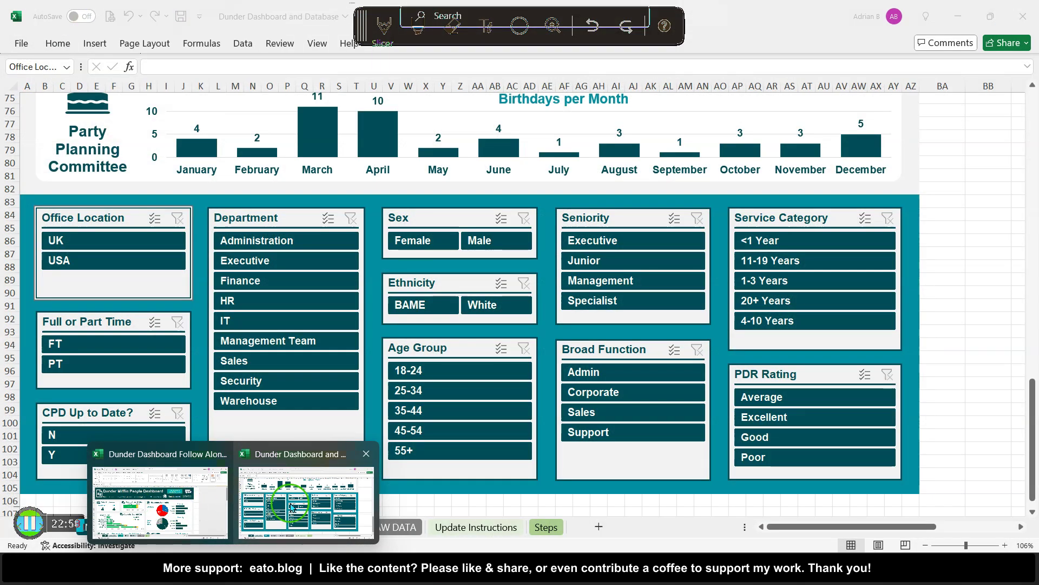
left_click(159, 503)
Clear the filter on the Department slicer in the teal area below the Party Planning Committee chart.
scroll(161, 395, "down", 10)
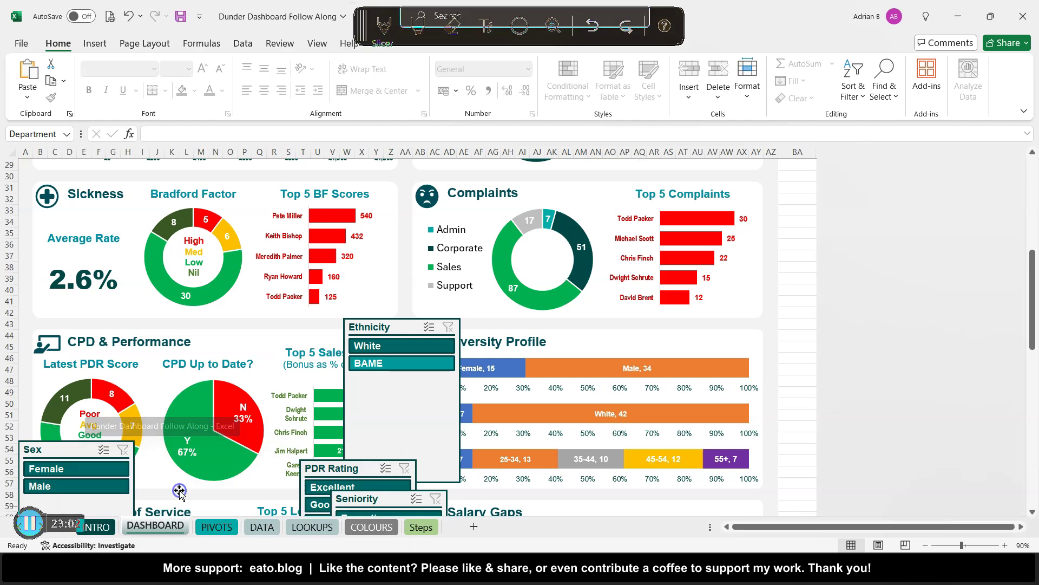
scroll(204, 420, "down", 12)
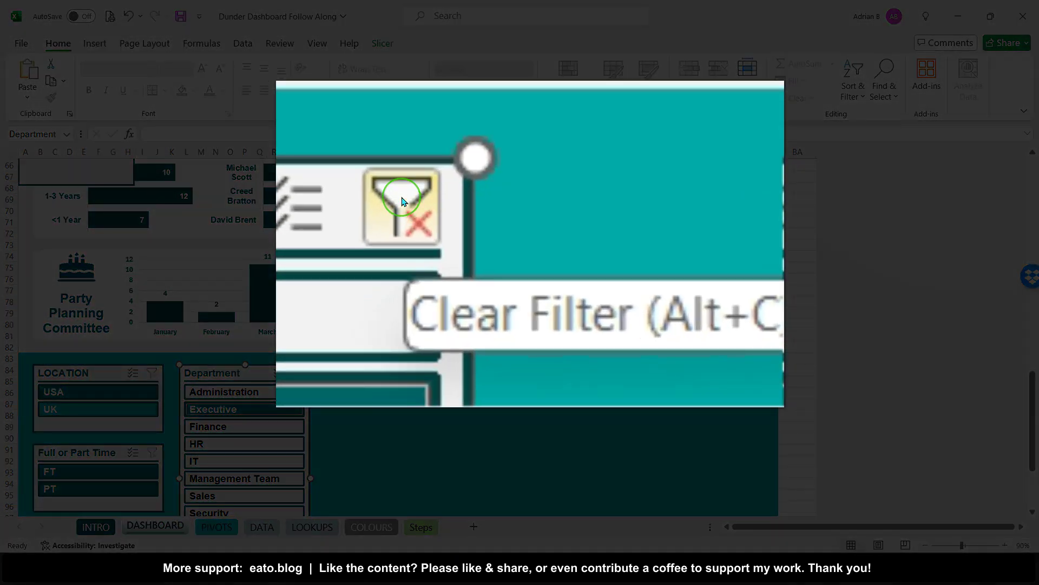
left_click(298, 373)
scroll(299, 373, "down", 3)
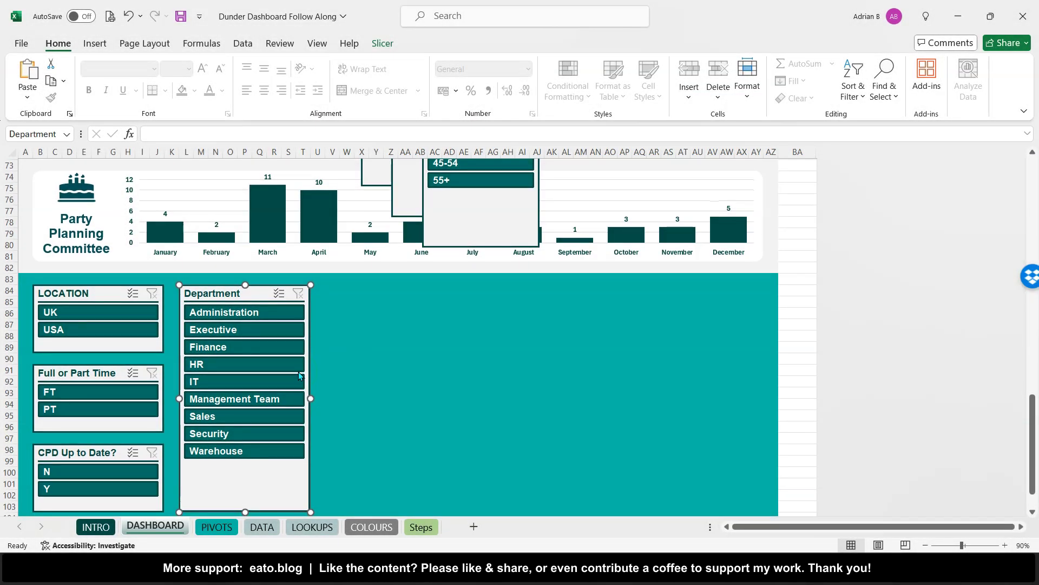
scroll(299, 375, "down", 2)
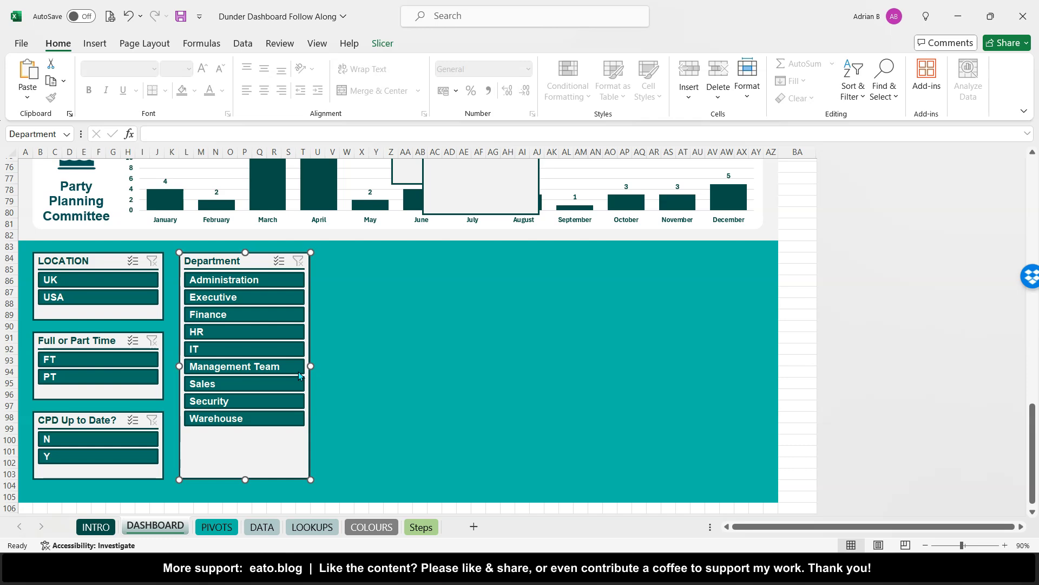
Test the Department slicer's multi-select by excluding Executive, Finance, IT and Administration, switch multi-select off, and clear the filter.
left_click(279, 231)
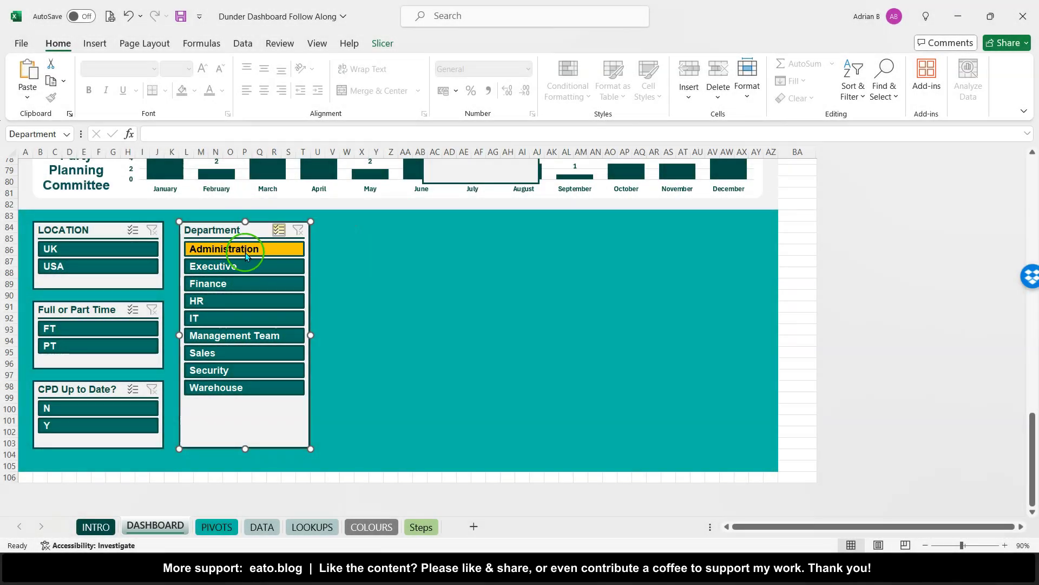
left_click(236, 266)
left_click(228, 280)
left_click(216, 320)
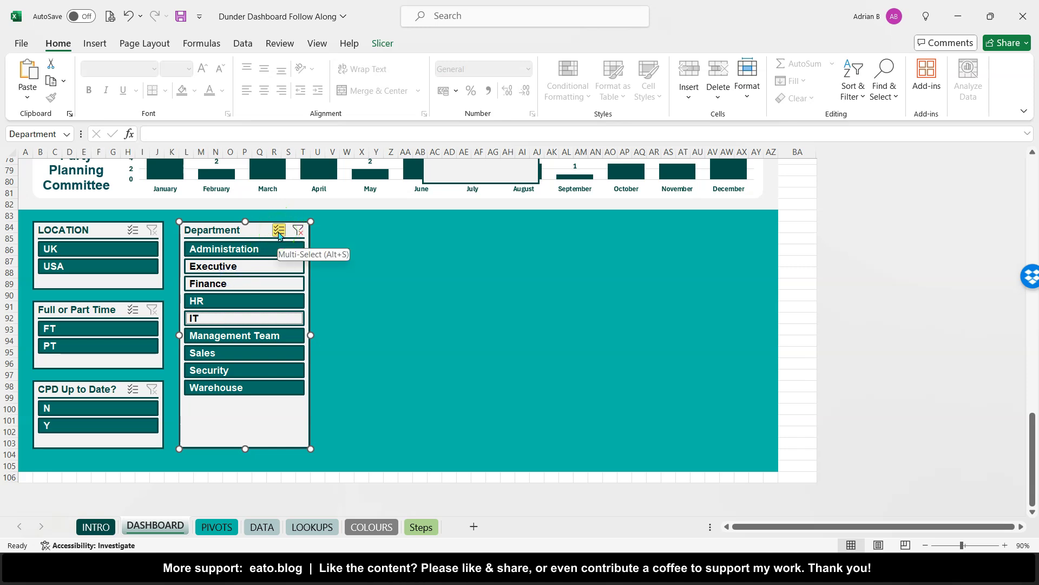
left_click(277, 230)
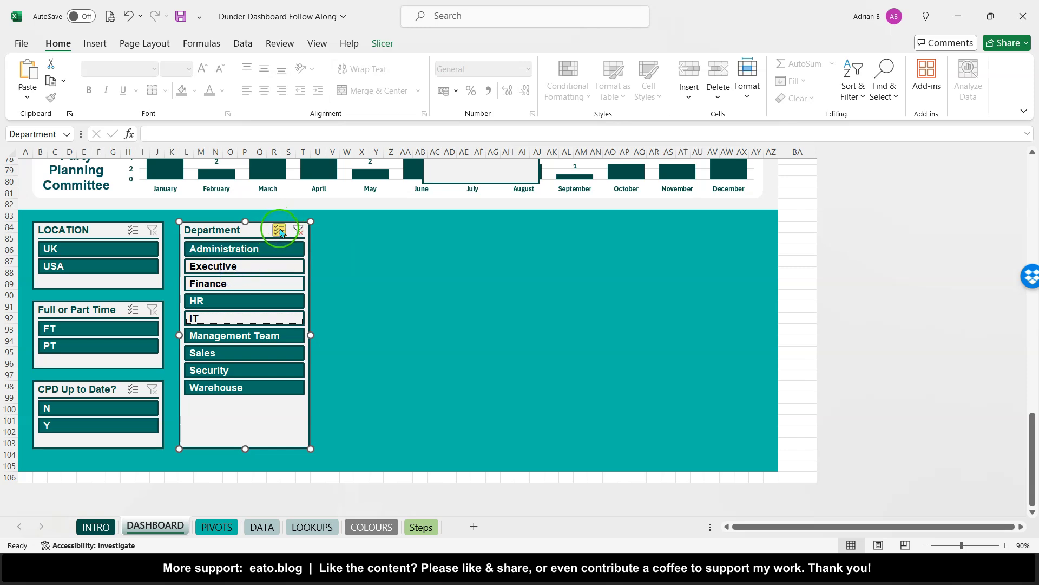
left_click(237, 252)
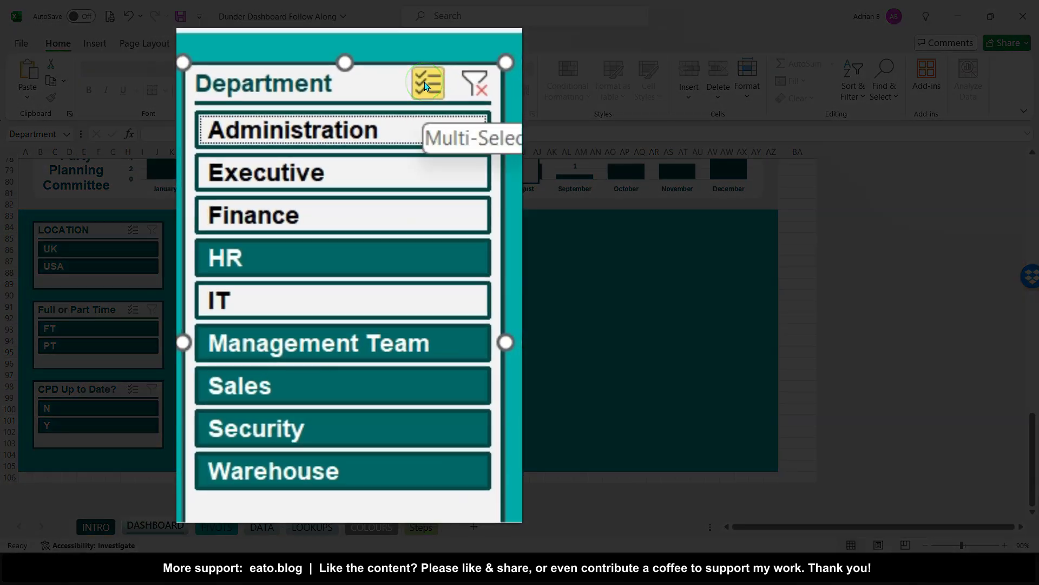
left_click(426, 85)
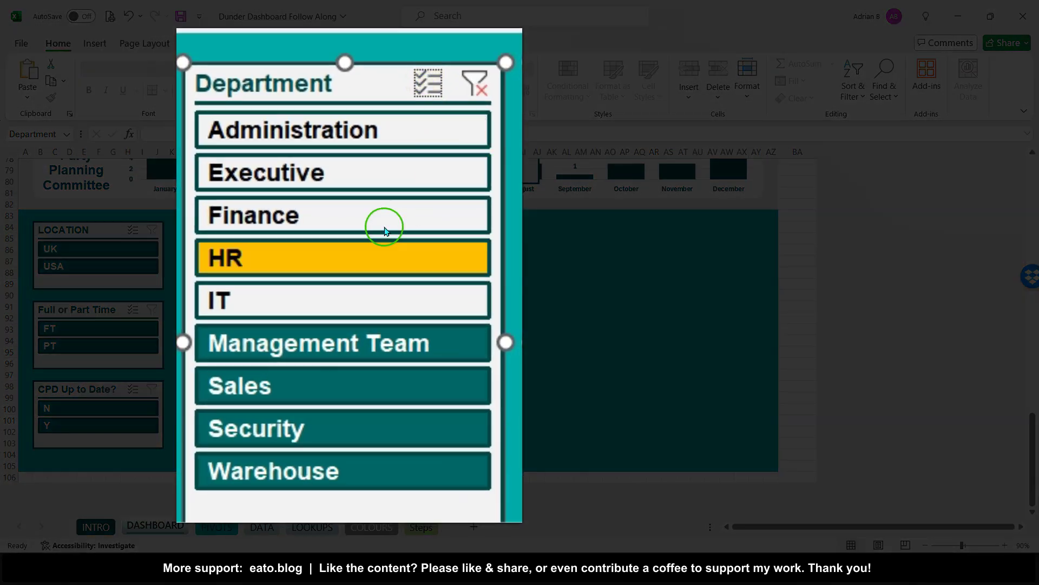
left_click(479, 98)
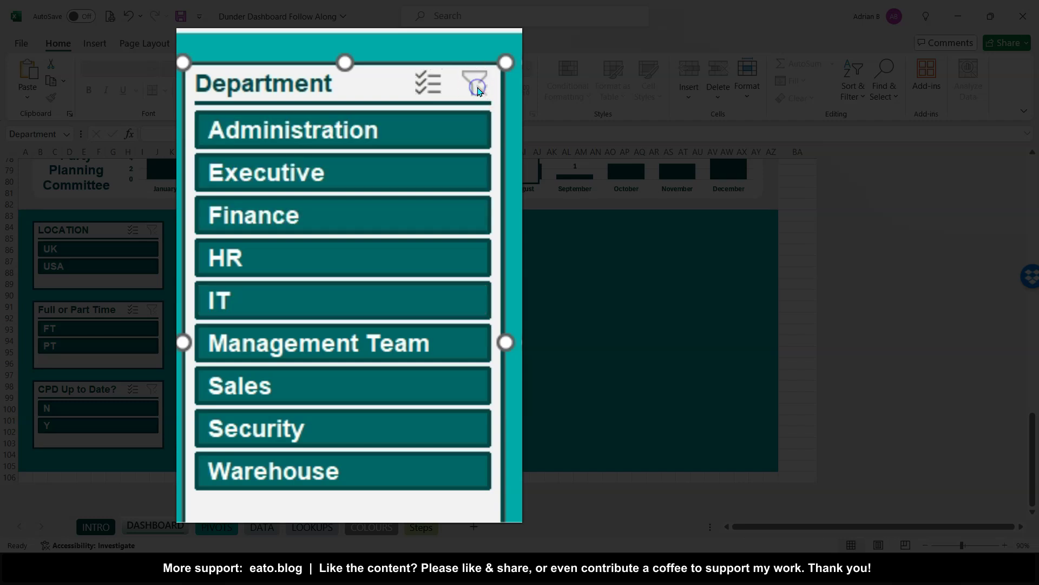
Filter the Department slicer to Executive, add Finance and HR with multi-select, and clear the filter again.
left_click(313, 177)
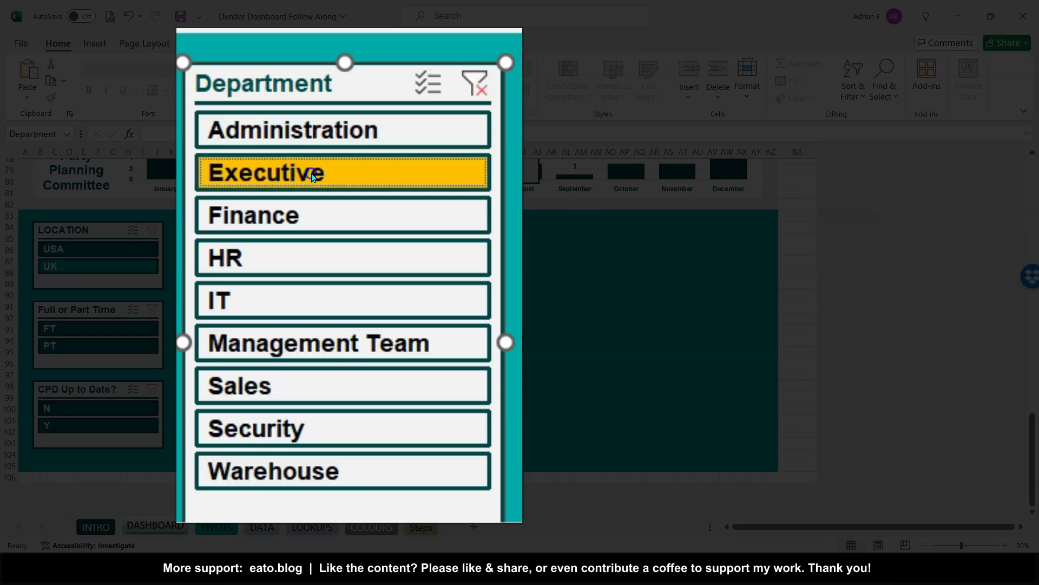
left_click(425, 84)
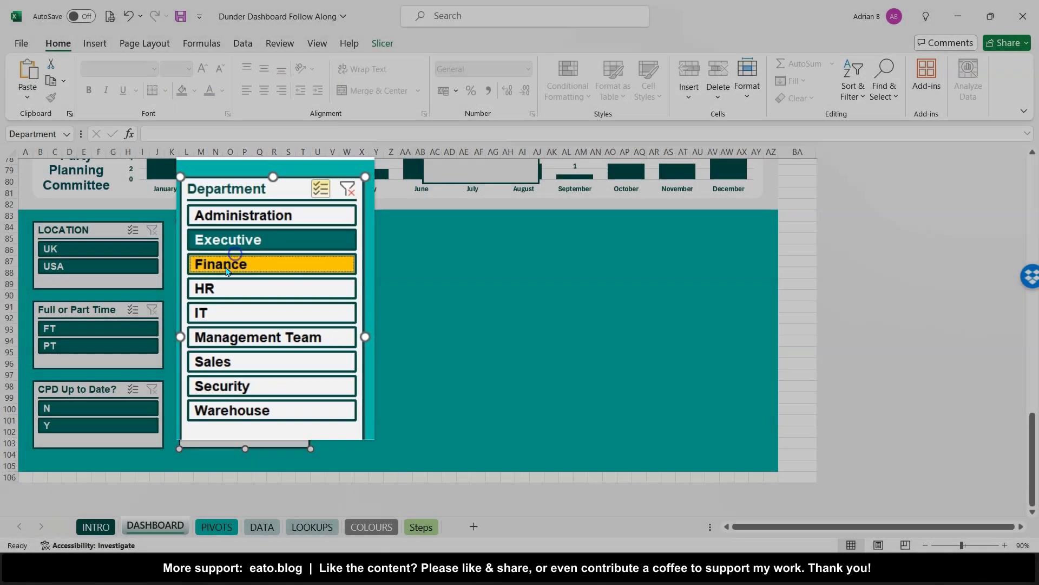
left_click(260, 220)
left_click(210, 302)
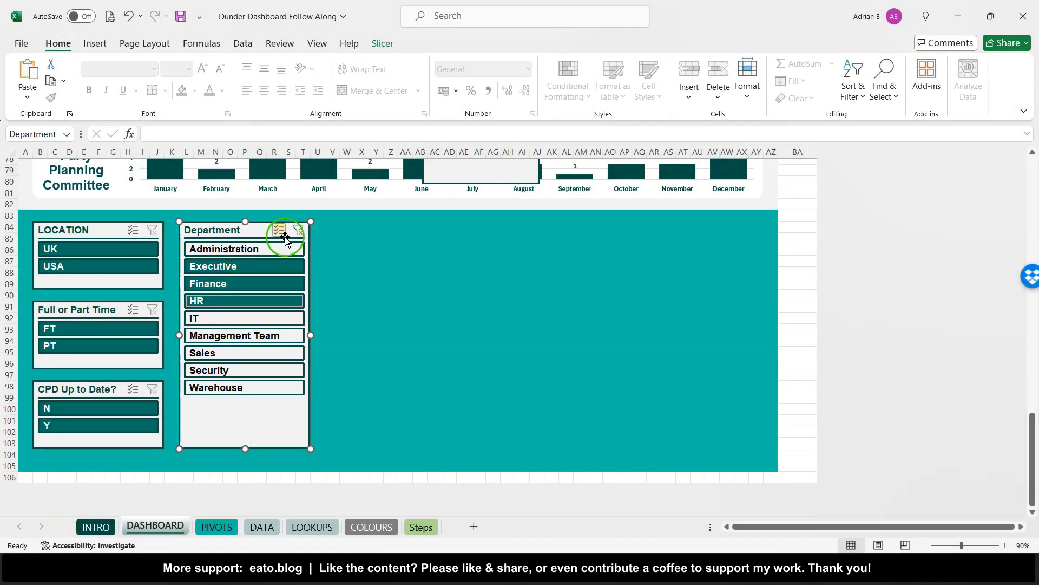
left_click(298, 231)
Move the Sex slicer to V84, beside the Department slicer, and shorten it to the height of the LOCATION slicer.
scroll(298, 235, "up", 2)
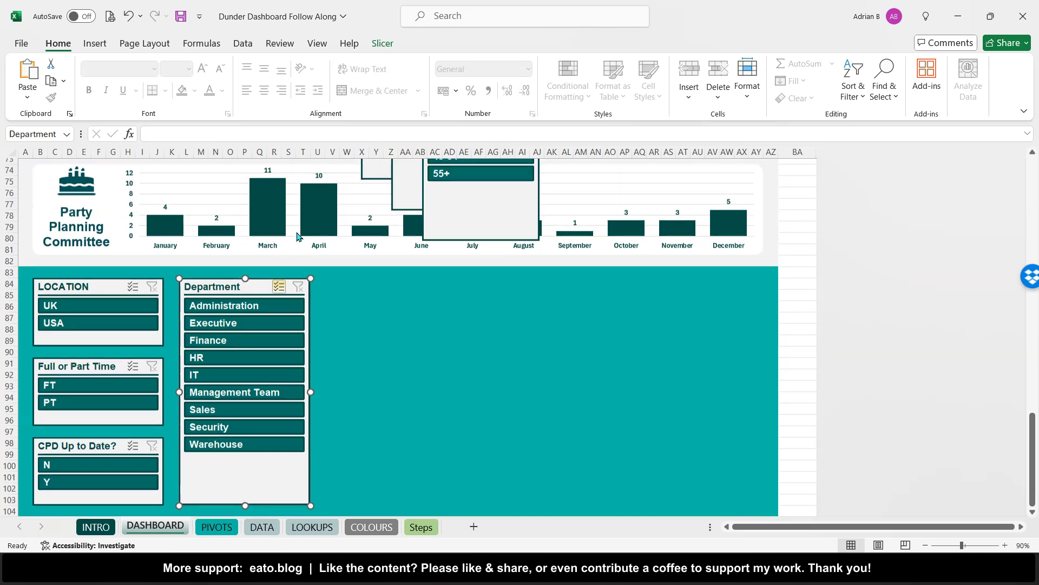
scroll(325, 378, "up", 5)
scroll(325, 377, "up", 2)
scroll(347, 282, "down", 2)
scroll(362, 193, "up", 2)
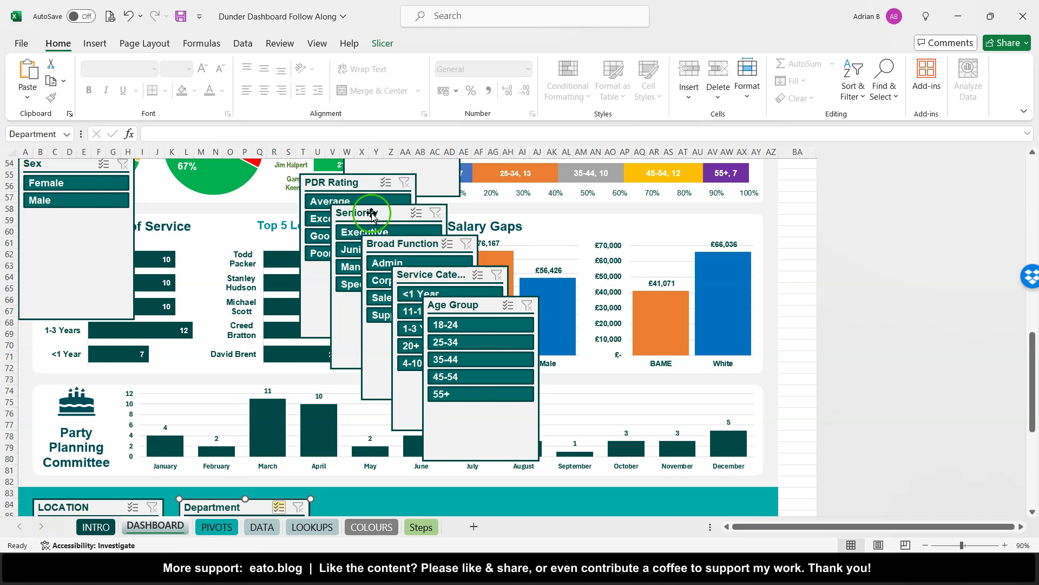
scroll(358, 217, "up", 1)
left_click_drag(88, 213, 399, 476)
scroll(399, 476, "down", 8)
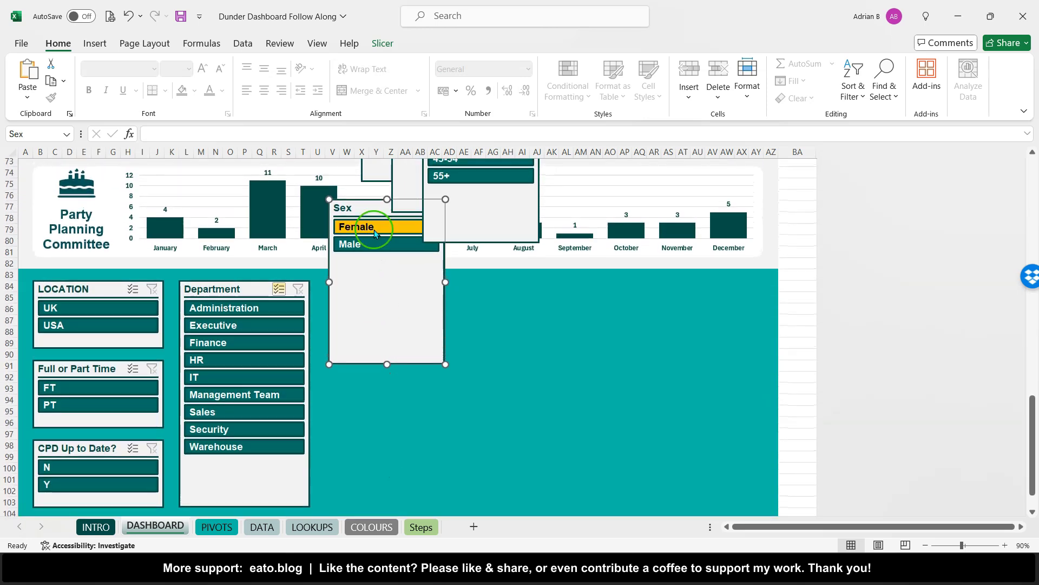
left_click_drag(365, 207, 360, 286)
left_click_drag(445, 447, 440, 368)
Cut the Ethnicity slicer, paste it at V91 below Sex, and shorten it to the height of the Full or Part Time slicer.
scroll(390, 306, "up", 10)
left_click(401, 177)
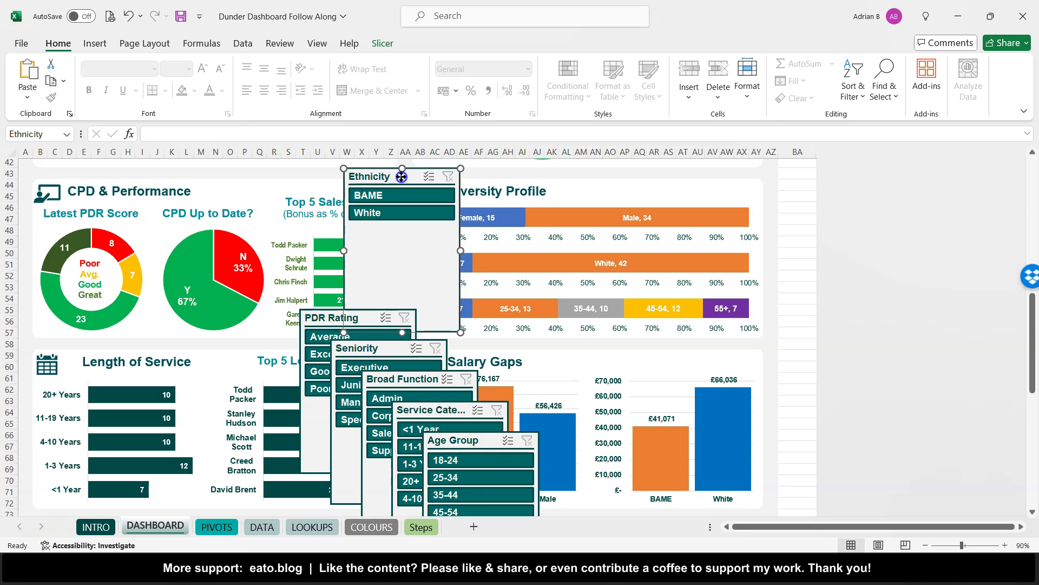
key("ctrl+x")
scroll(401, 177, "down", 9)
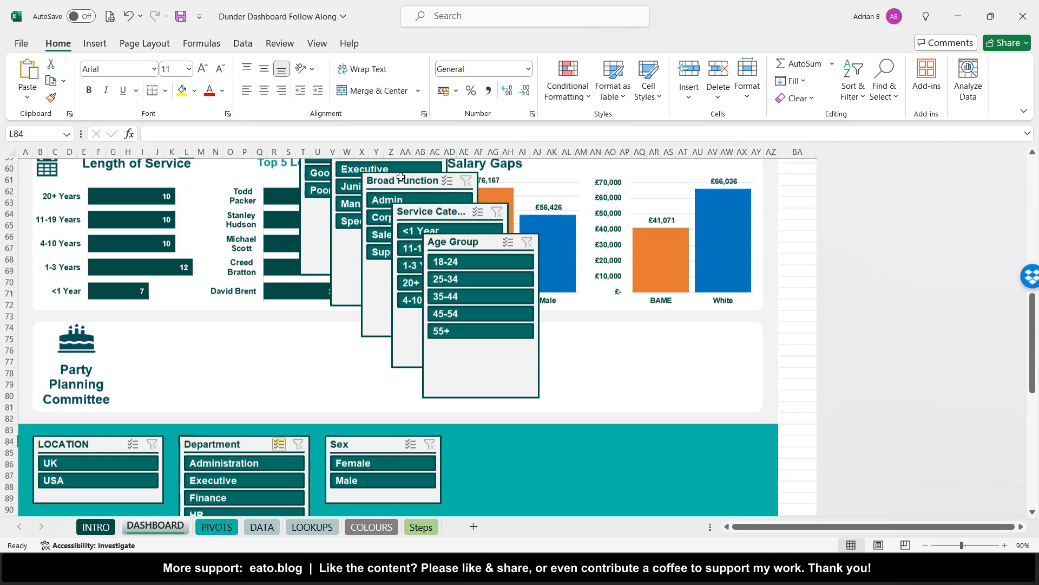
left_click(334, 418)
key("ctrl+v")
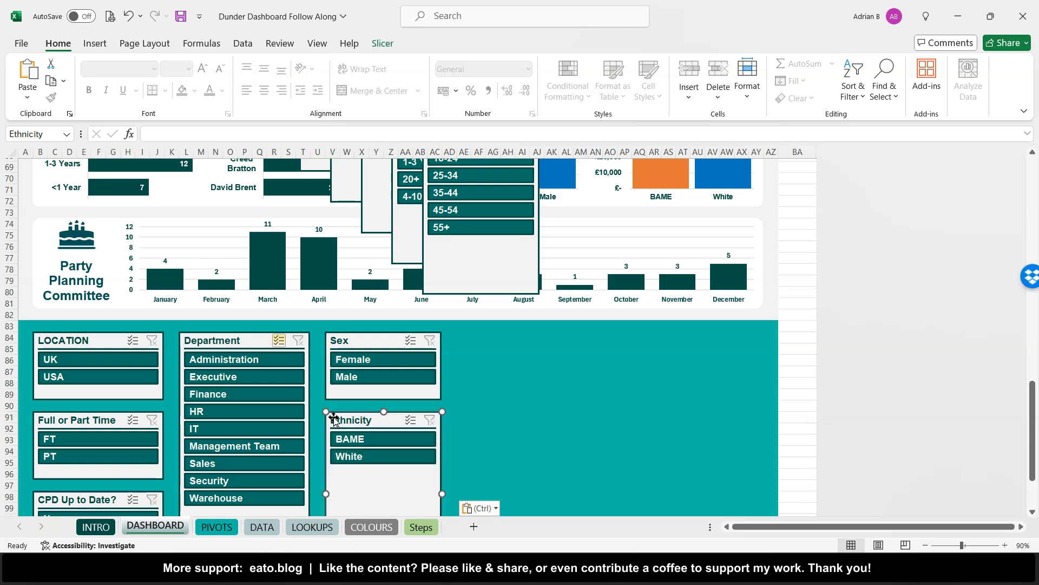
scroll(333, 417, "down", 3)
left_click_drag(383, 482, 390, 394)
Cut the Age Group slicer from the overlapping stack and paste it at V98, below the Ethnicity slicer.
scroll(390, 394, "up", 7)
left_click(479, 279)
key("ctrl+x")
scroll(479, 278, "down", 12)
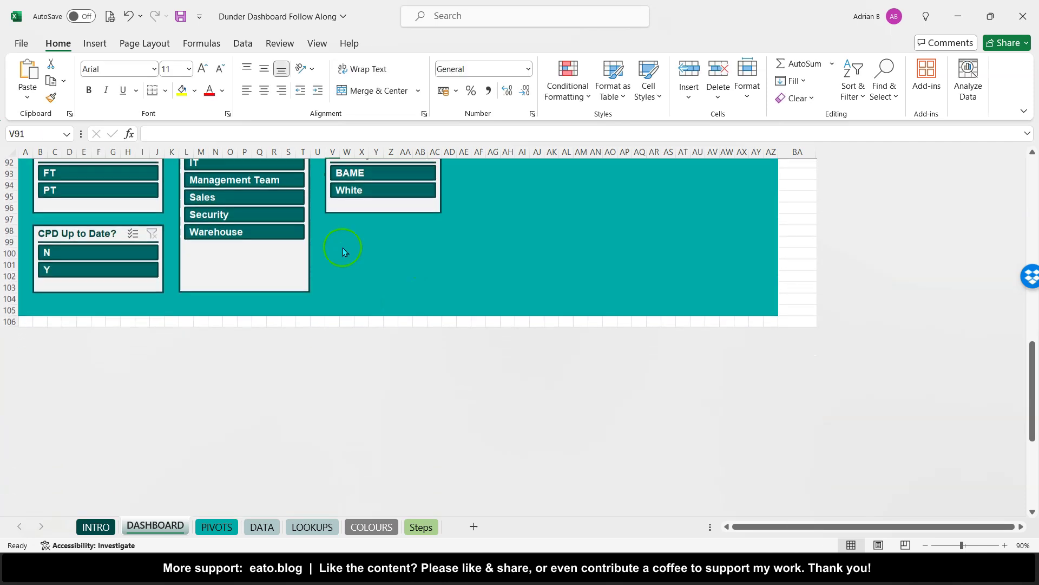
scroll(343, 248, "down", 1)
left_click(334, 193)
key("ctrl+v")
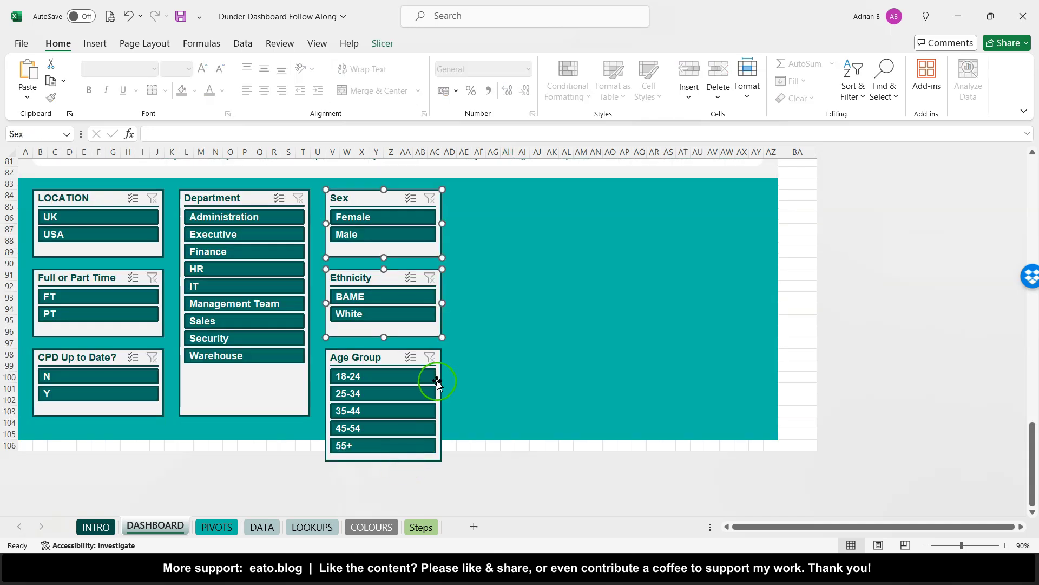
Widen the Sex, Ethnicity and Age Group slicers together to 5.72 cm, spanning columns V to AD.
left_click(440, 380, "ctrl")
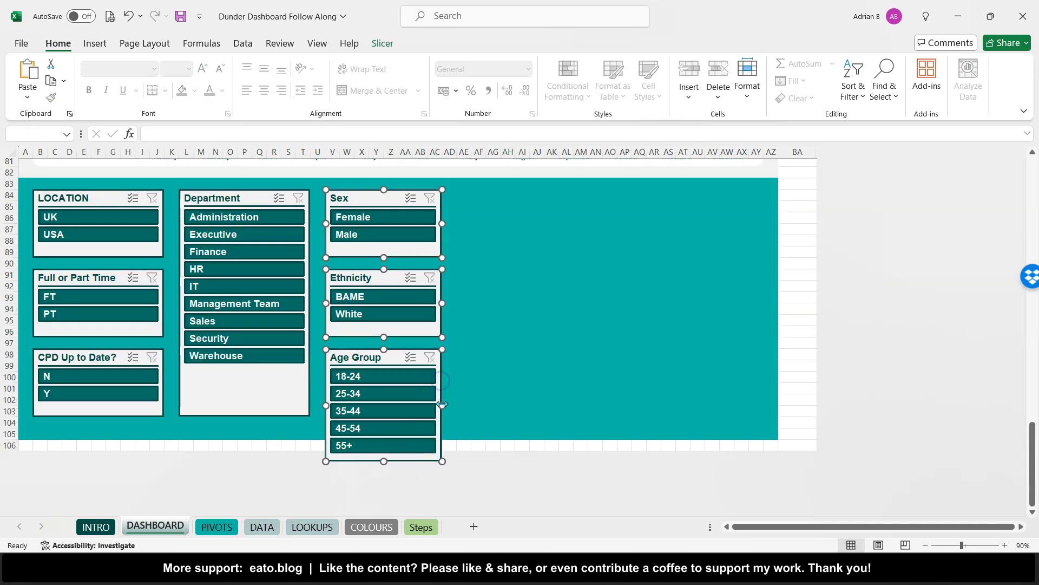
left_click_drag(443, 405, 456, 406)
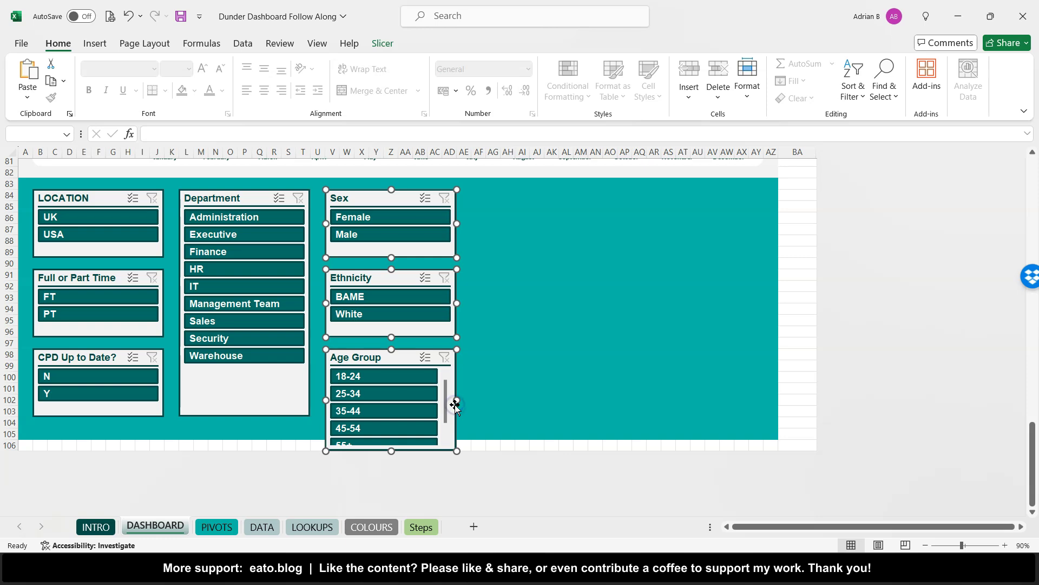
left_click(497, 266)
scroll(497, 267, "up", 1)
Lay out the Sex slicer's buttons in 2 columns and shorten it to end at the bottom of row 87.
left_click(448, 272)
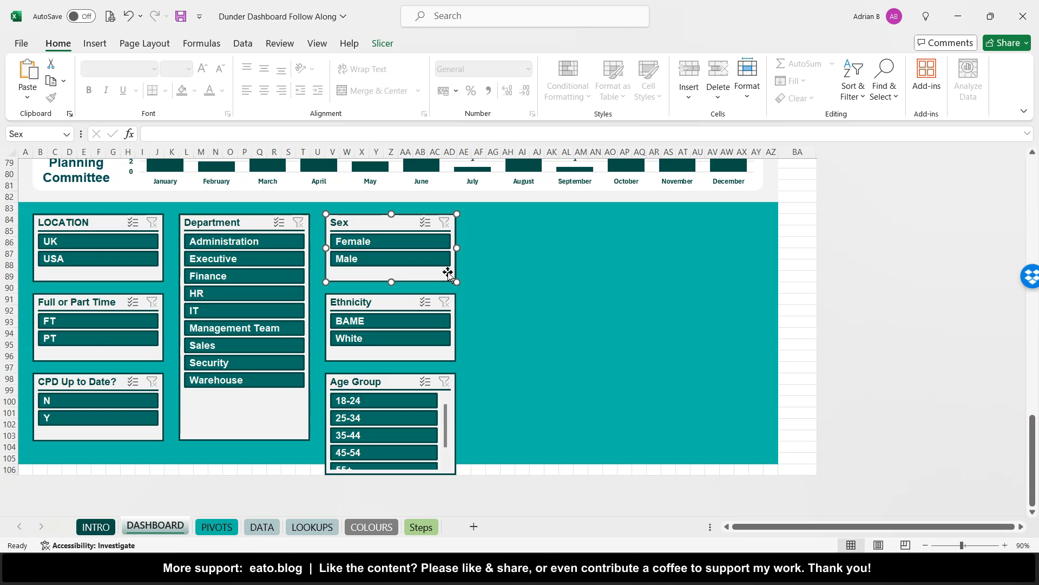
right_click(448, 273)
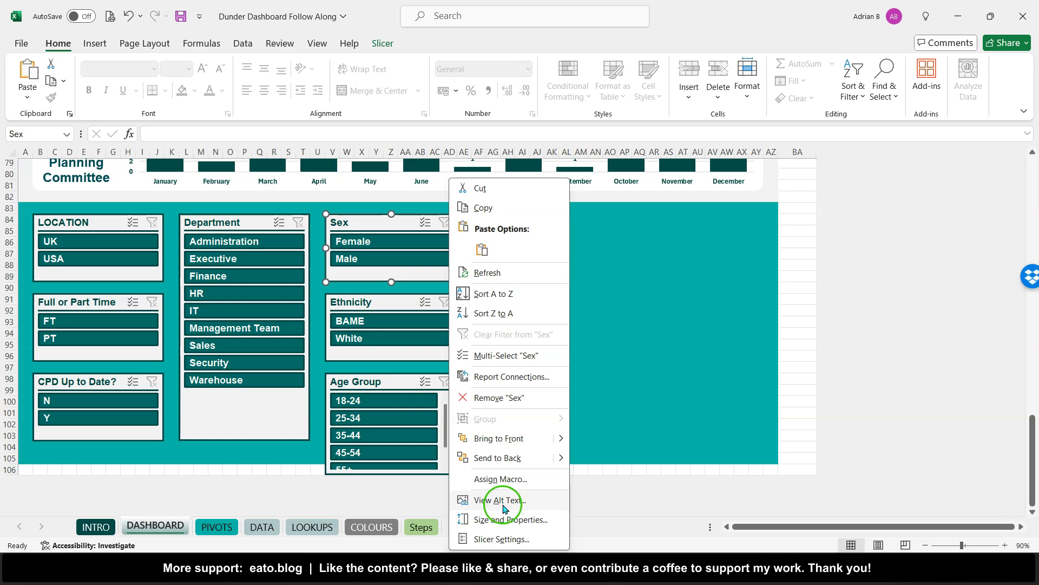
left_click(509, 519)
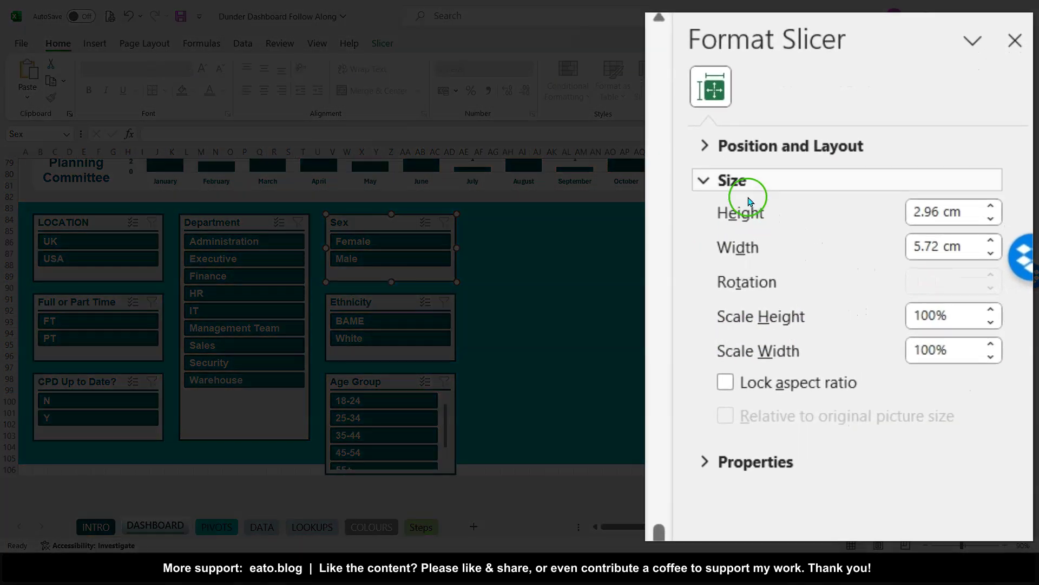
left_click(693, 140)
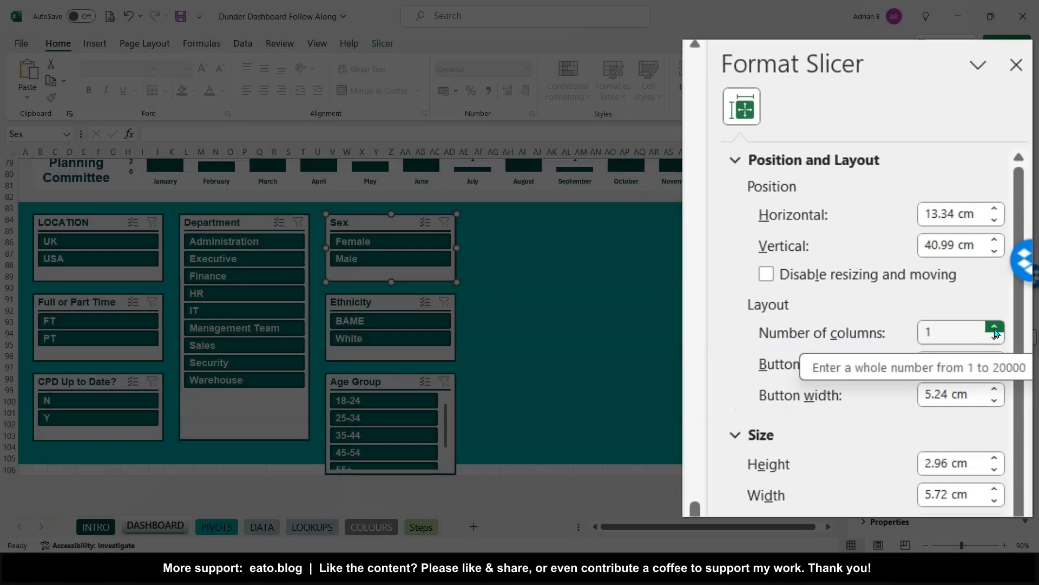
left_click(991, 332)
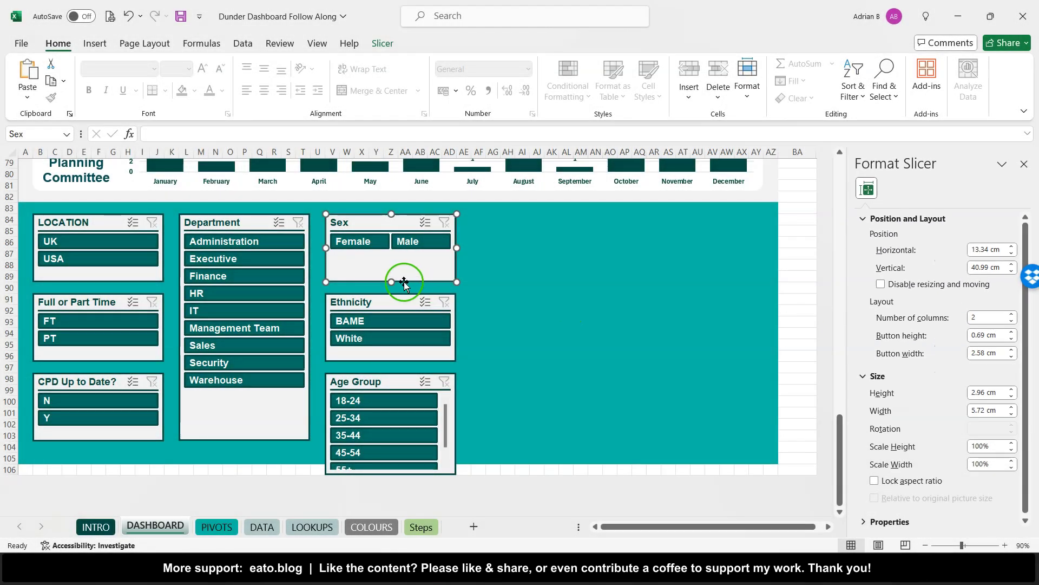
left_click_drag(393, 282, 396, 259)
Move the Ethnicity slicer up to row 89, set it to 2 columns, and reduce its height to 1.98 cm.
left_click(388, 301)
left_click_drag(388, 302, 389, 279)
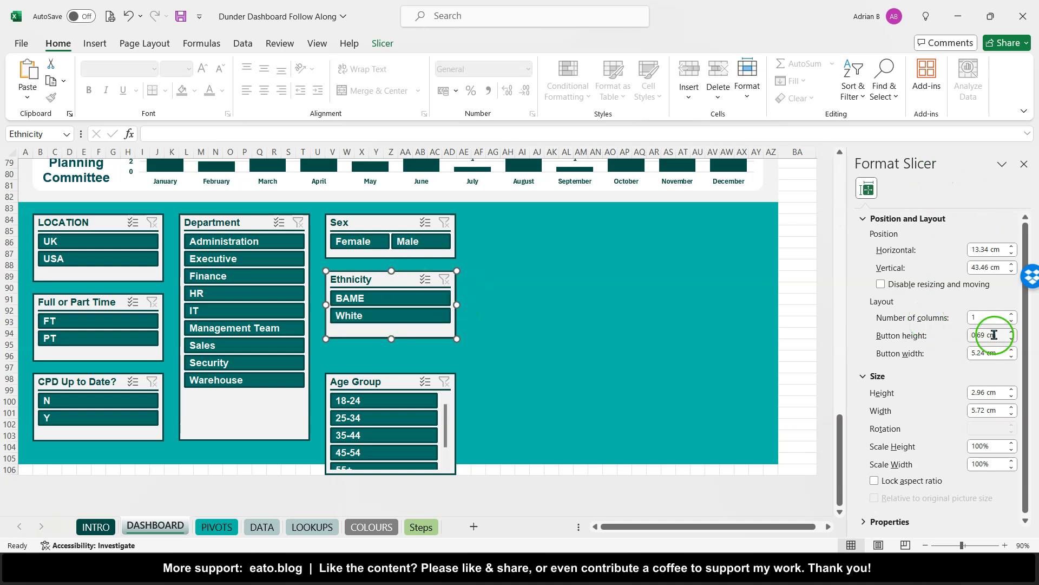
left_click(1012, 314)
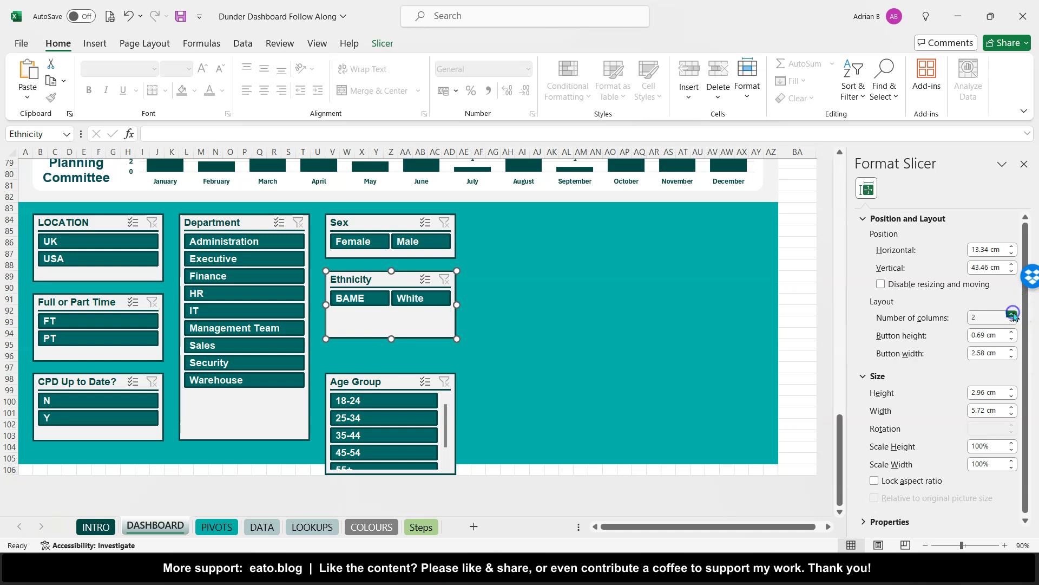
left_click_drag(393, 339, 395, 316)
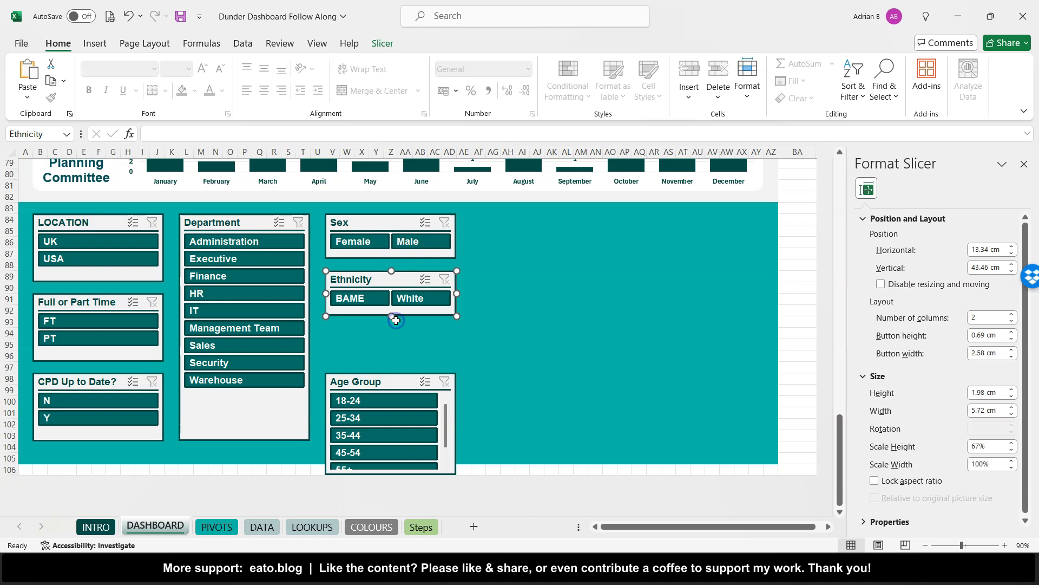
Move the Age Group slicer up to row 94, just below Ethnicity, and increase its height to 5.43 cm.
left_click_drag(389, 381, 387, 339)
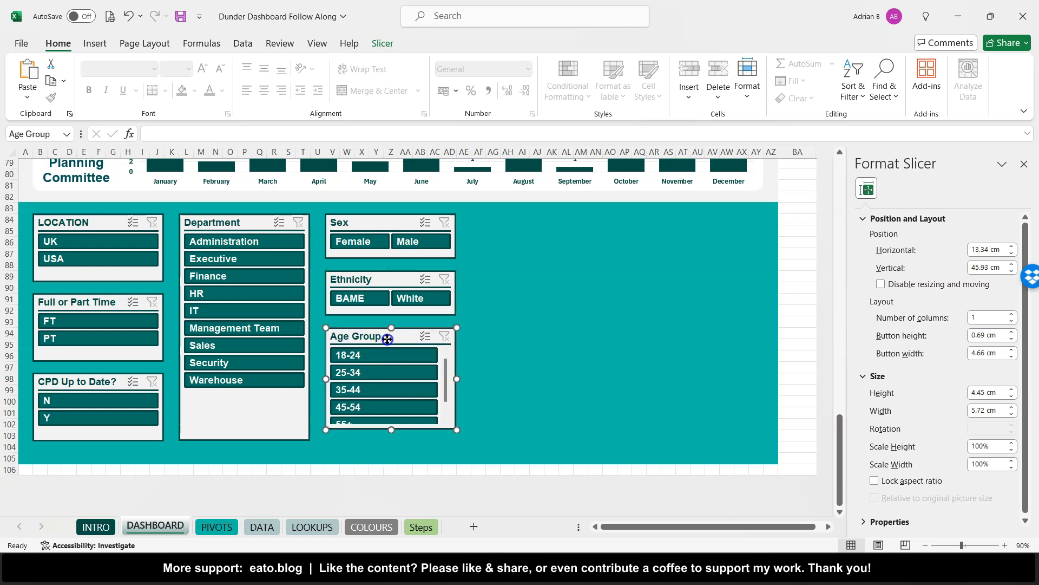
left_click_drag(394, 429, 394, 455)
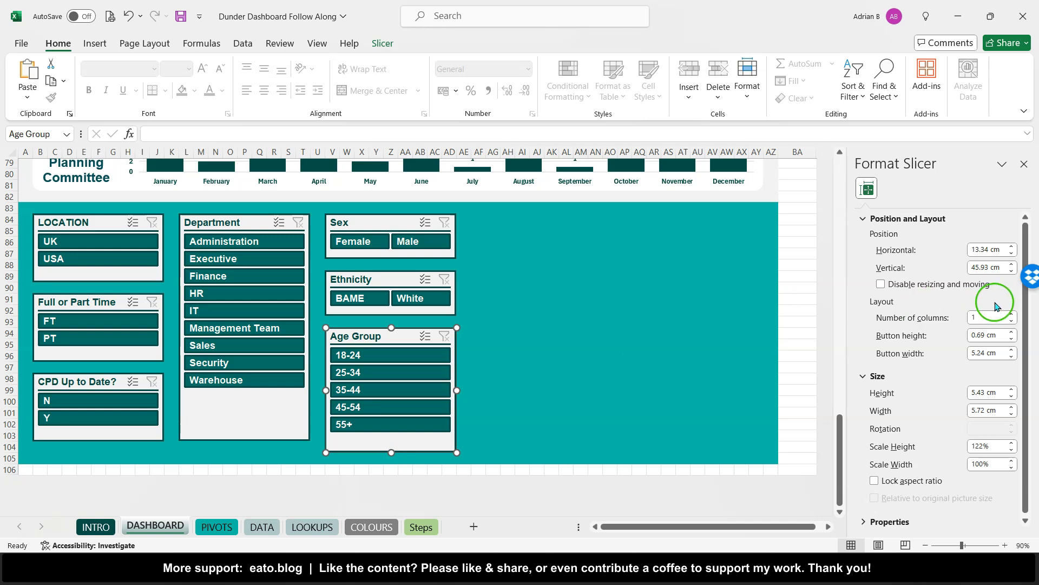
Lay out the Age Group slicer's buttons in 2 columns and reduce its height to 4.94 cm.
left_click(1012, 314)
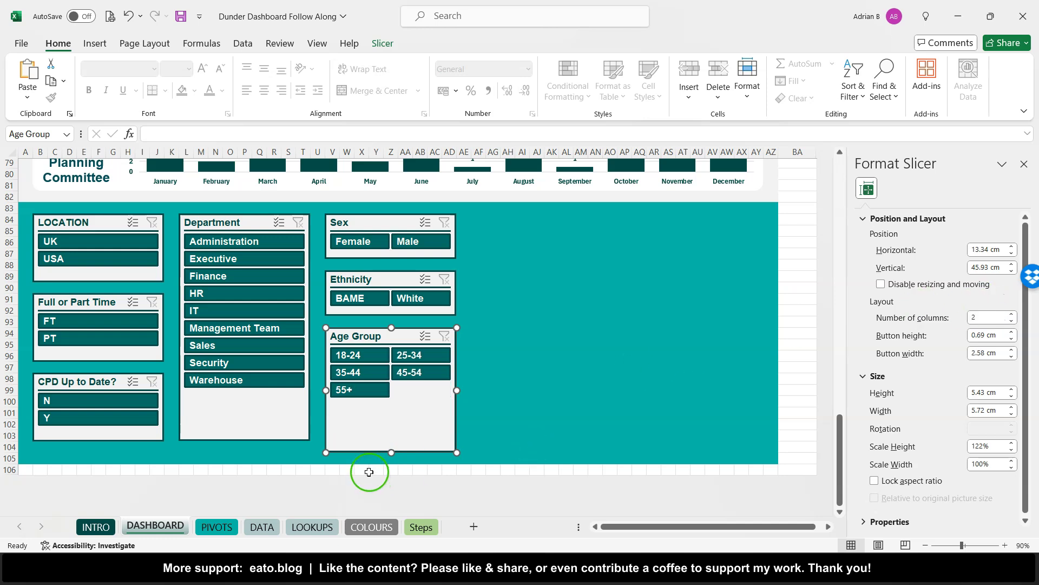
left_click_drag(391, 447, 396, 438)
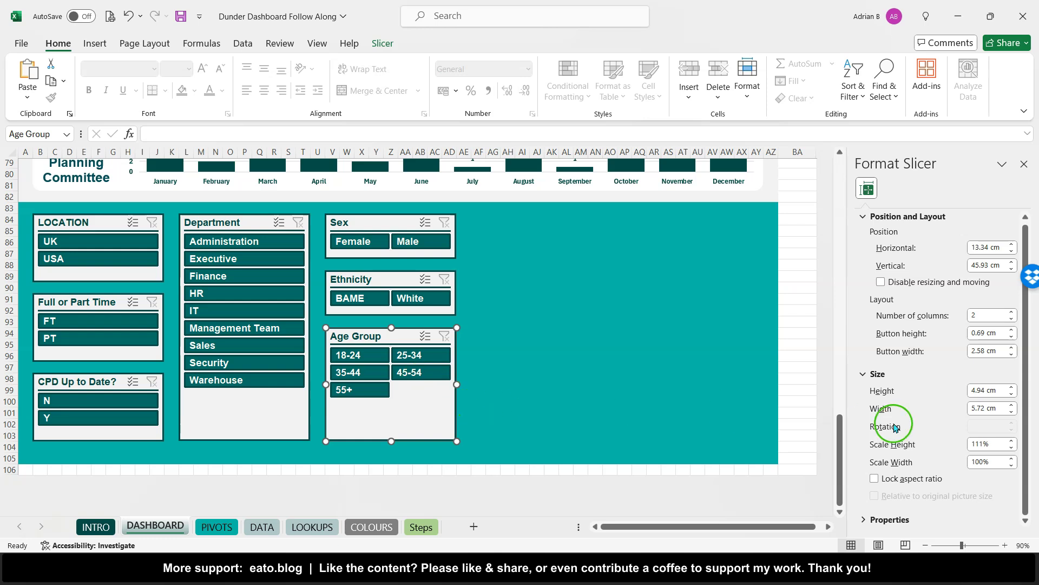
Expand the Age Group slicer's properties and disable resizing and moving for this slicer.
left_click(863, 519)
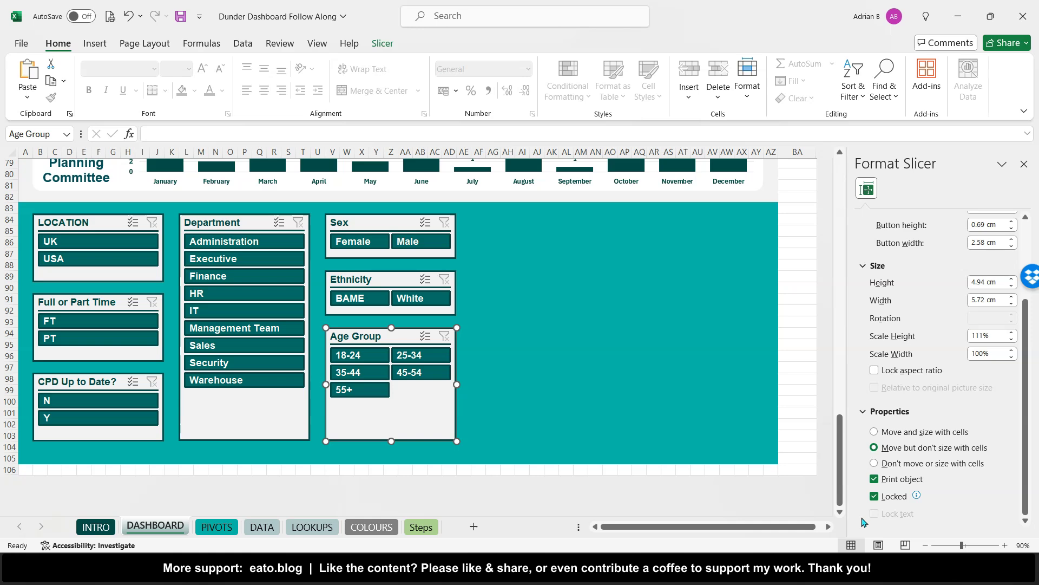
left_click(433, 307)
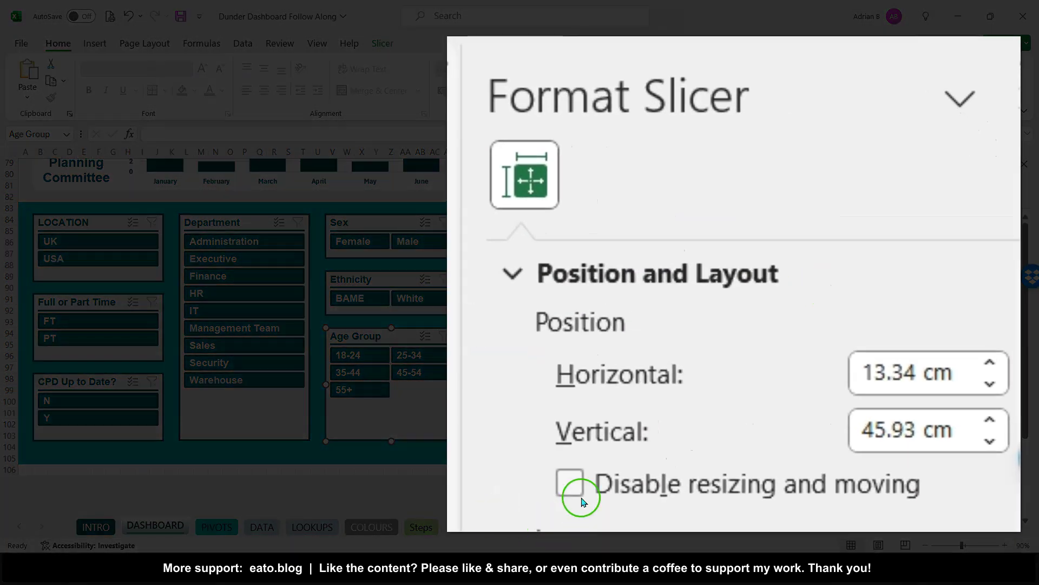
left_click(579, 497)
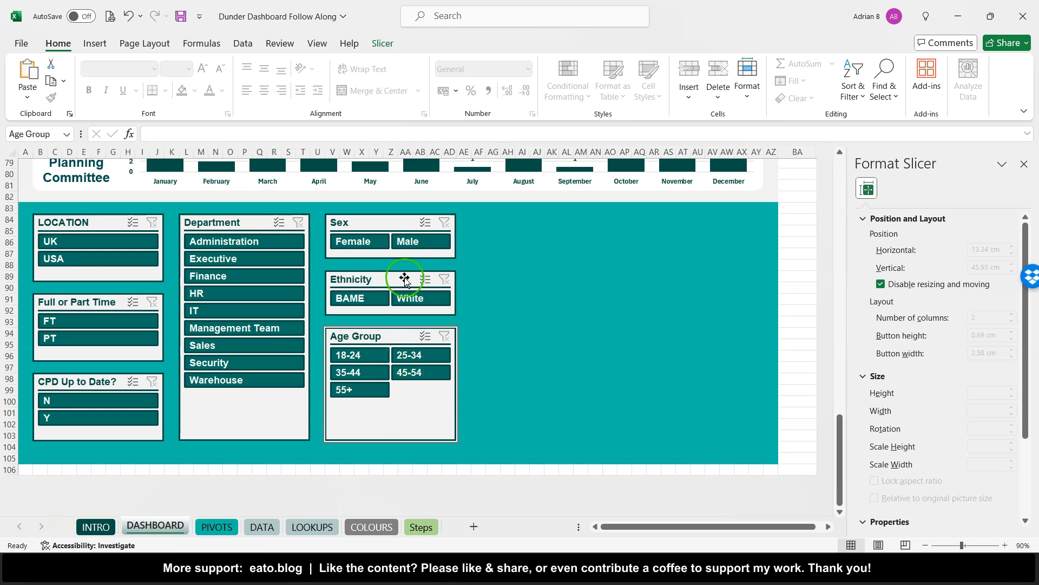
Try moving the Ethnicity slicer out of its column into the empty teal area, and undo the move.
left_click_drag(449, 305, 521, 297)
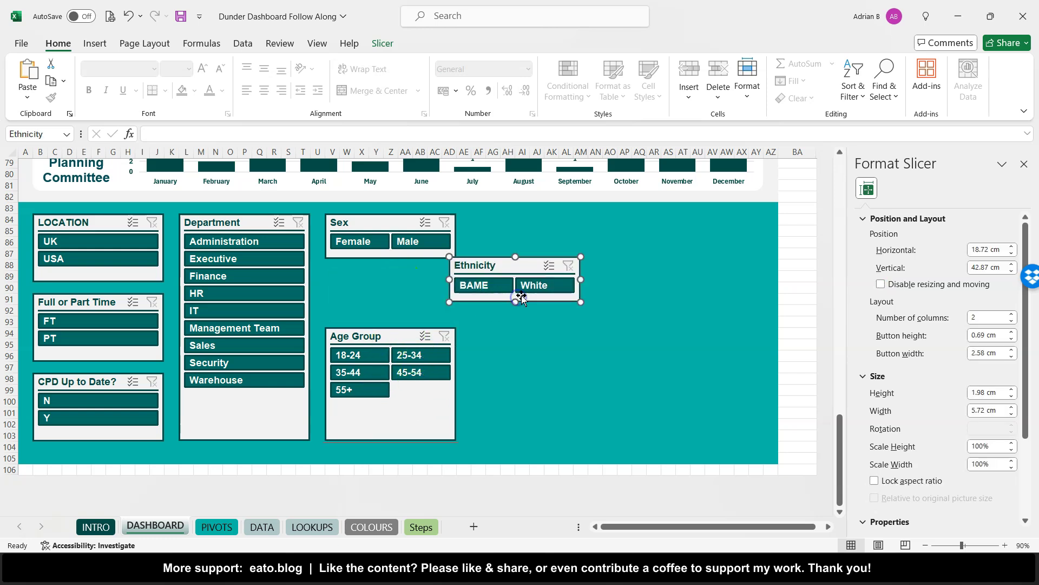
left_click(131, 17)
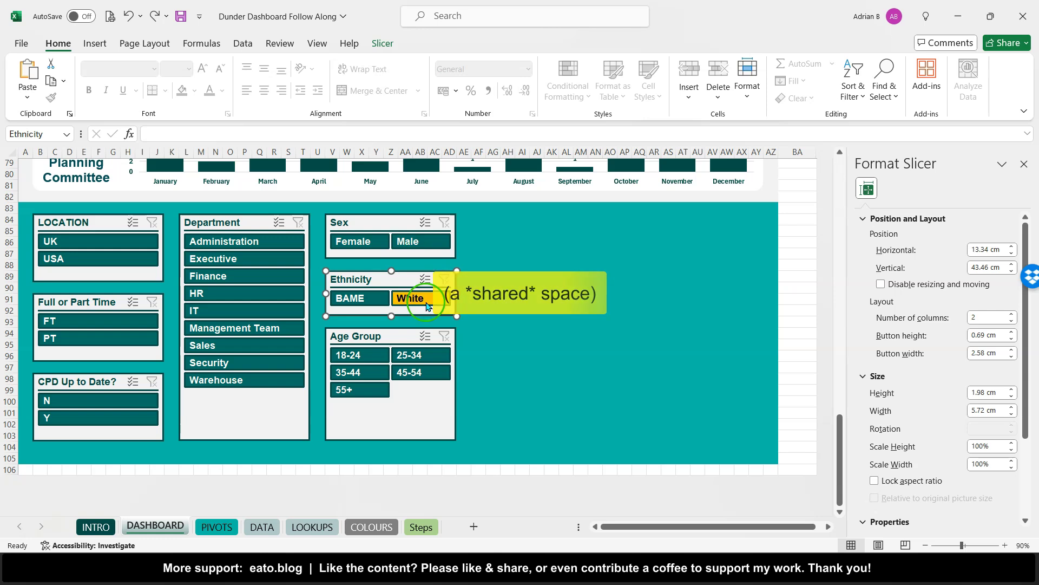
Open the Protect Sheet options for the dashboard, toggle the Edit objects permission on and off, and cancel the dialog.
scroll(680, 305, "up", 6)
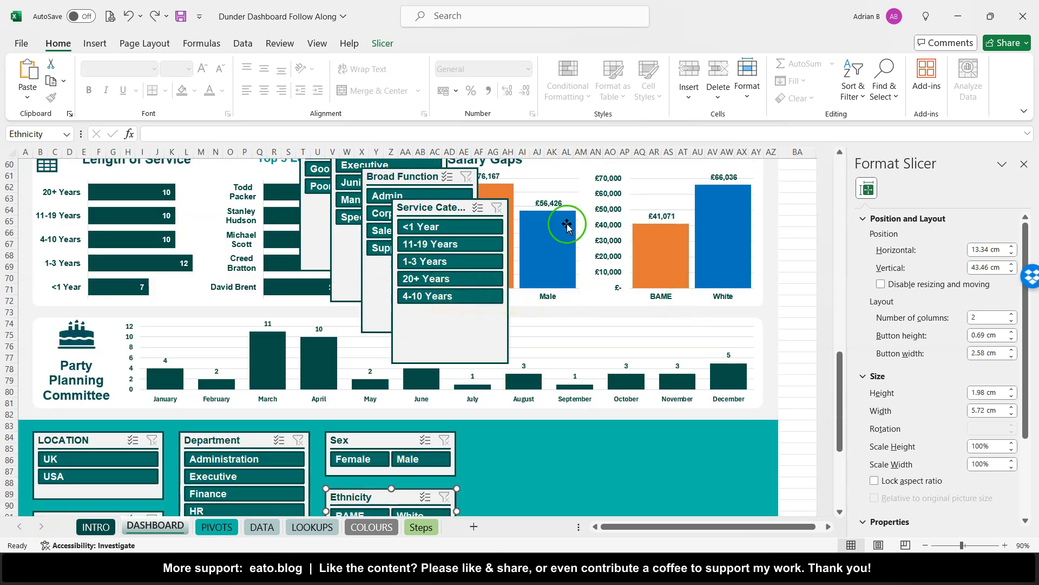
scroll(523, 184, "up", 15)
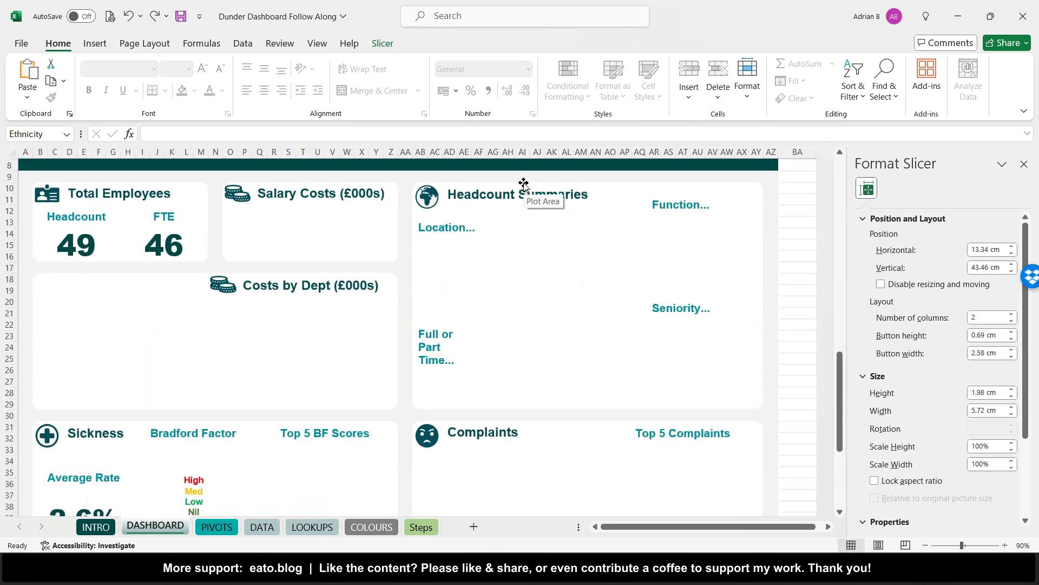
scroll(524, 184, "up", 1)
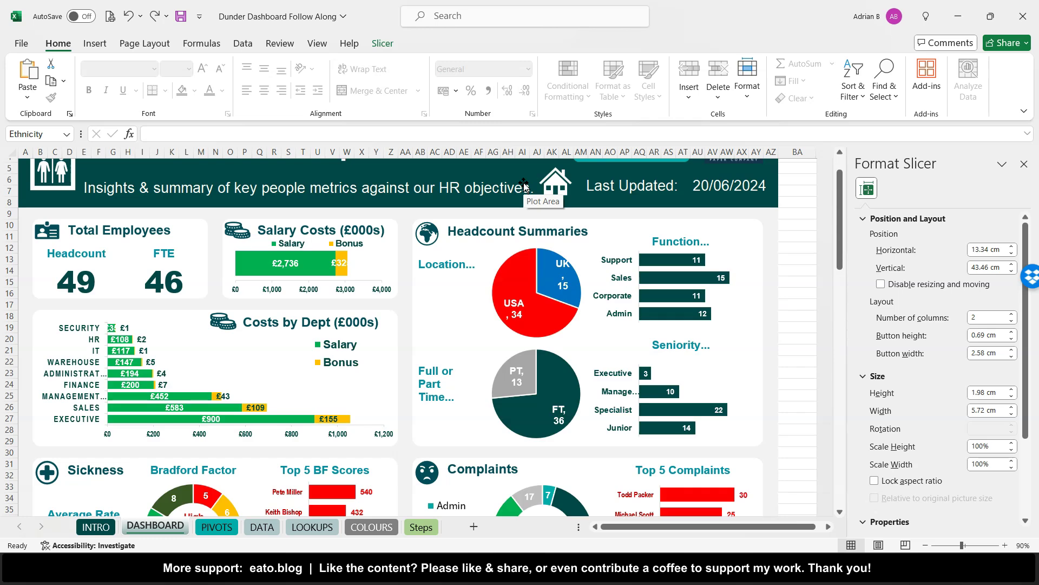
scroll(581, 275, "down", 18)
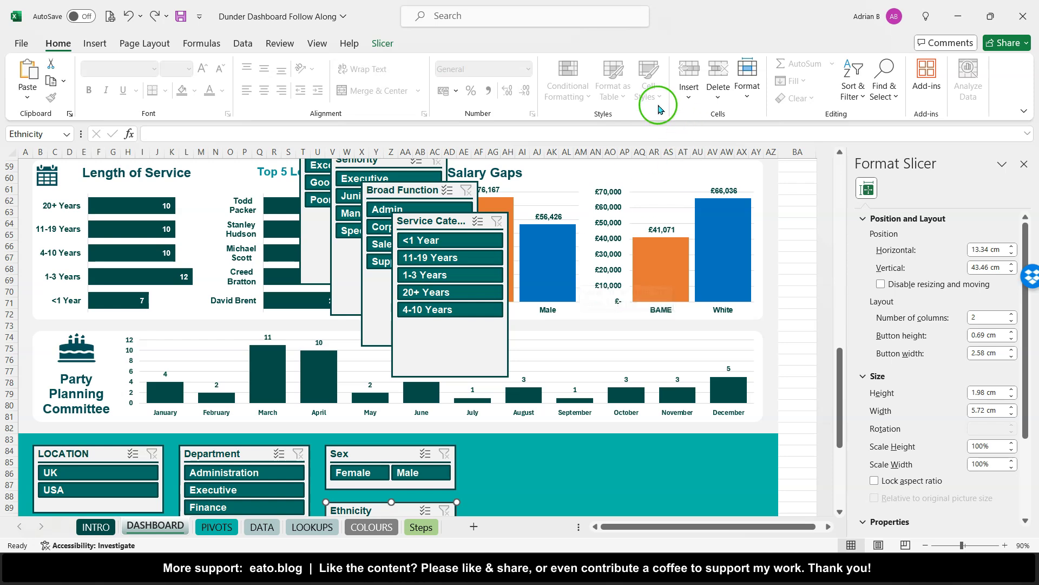
left_click(787, 281)
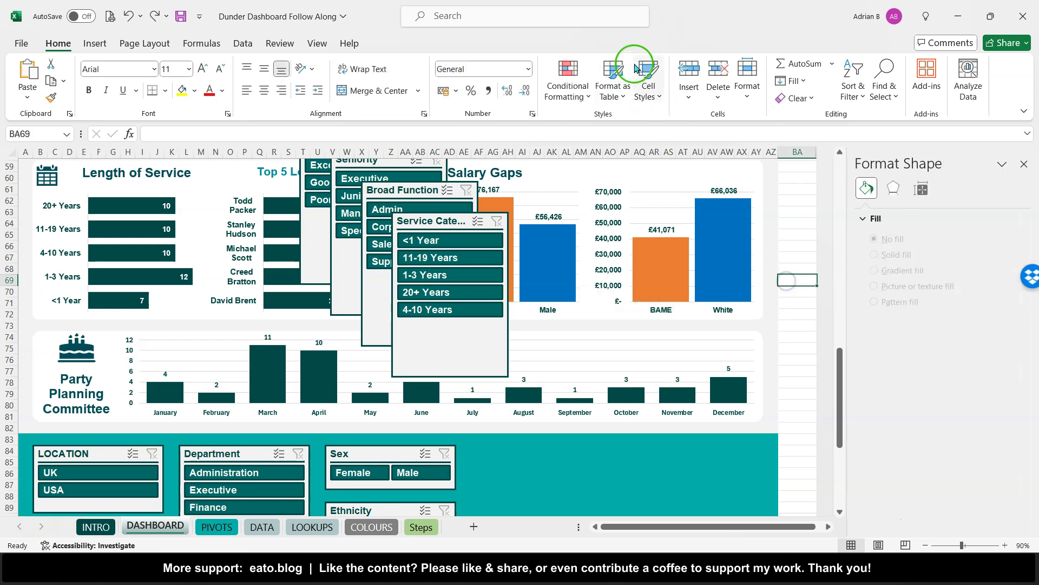
left_click(275, 43)
left_click(637, 75)
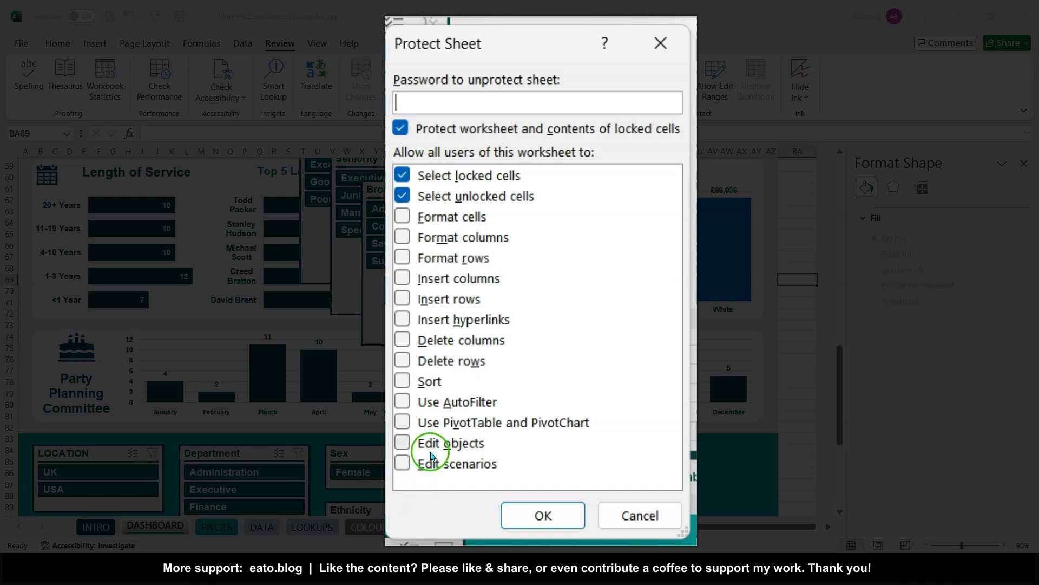
left_click(403, 443)
left_click(403, 442)
left_click(634, 521)
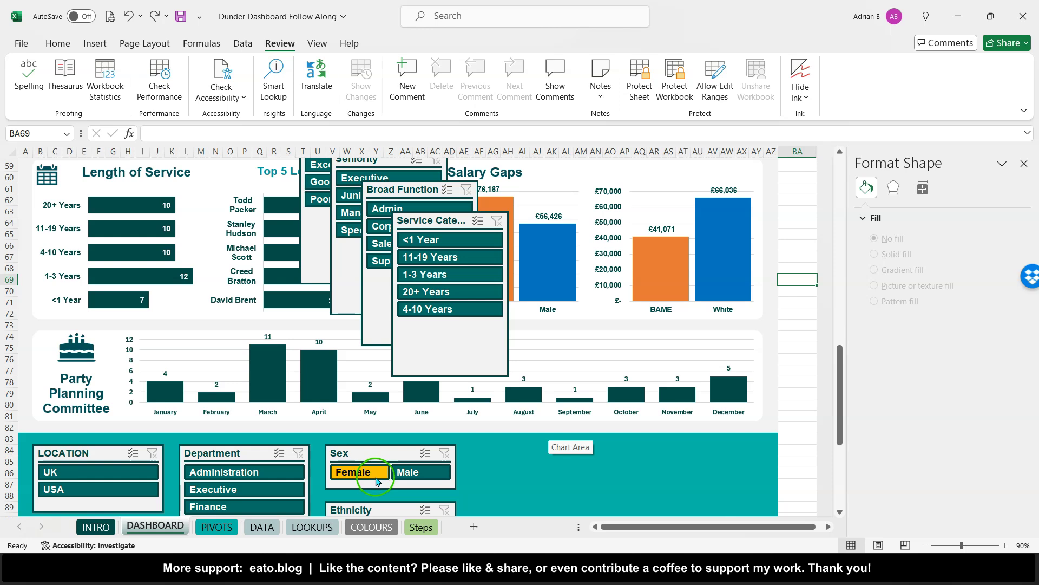
Try moving the Party Planning Committee chart's plot area and the cake icon, and undo both moves.
left_click(596, 341)
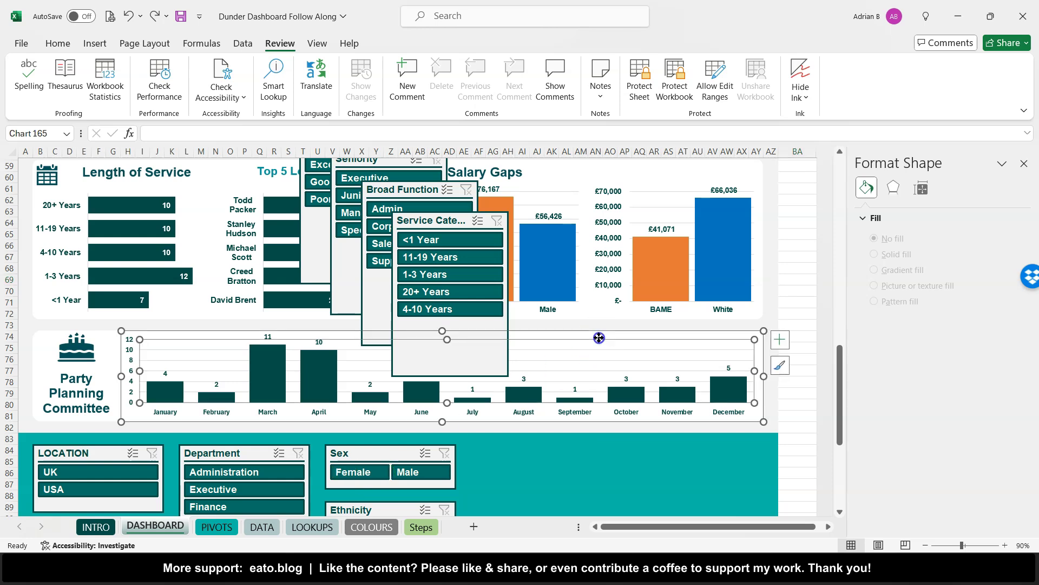
left_click(507, 371)
left_click(76, 347)
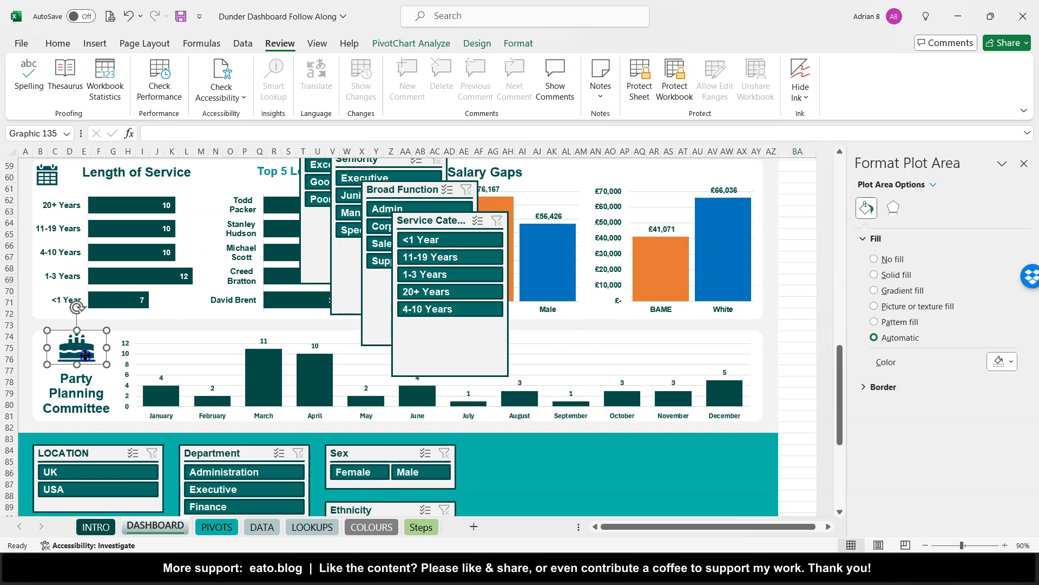
left_click_drag(76, 347, 134, 293)
left_click(110, 18)
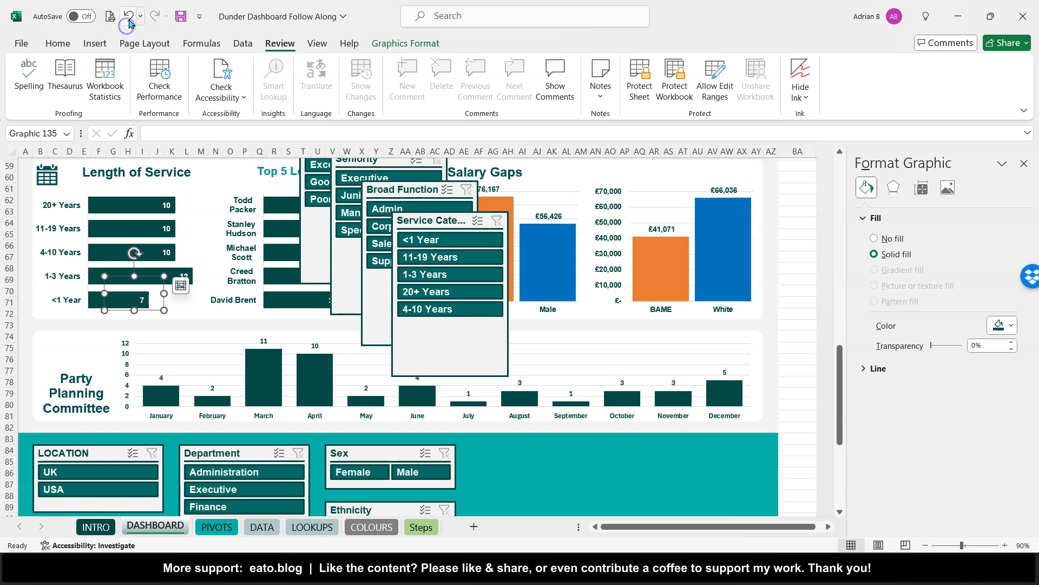
left_click(128, 23)
left_click(129, 23)
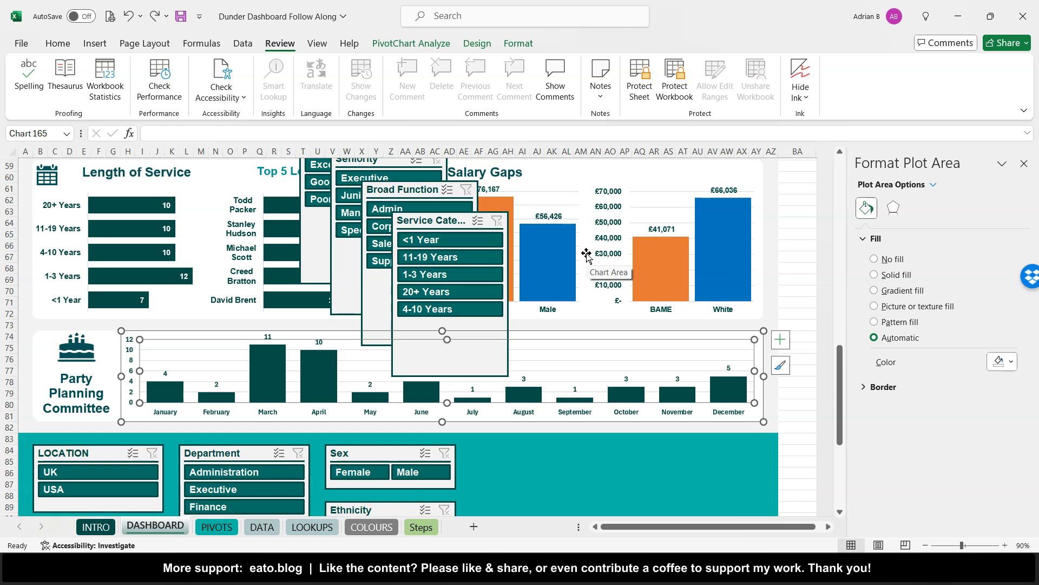
Select the Ethnicity, Sex, Department, Location, Full or Part Time and CPD slicers together and disable their resizing and moving.
scroll(357, 341, "down", 6)
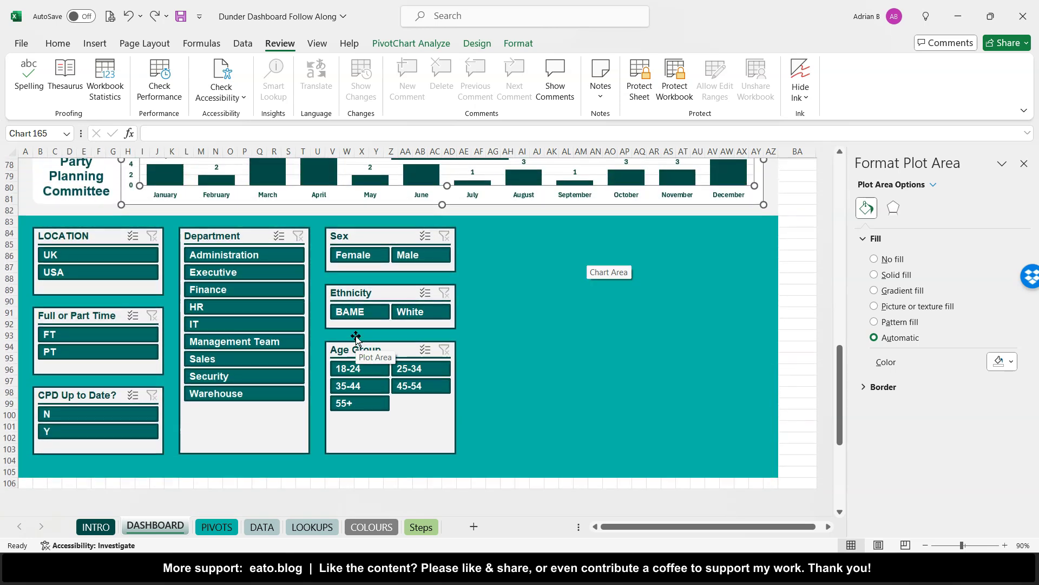
left_click(331, 313)
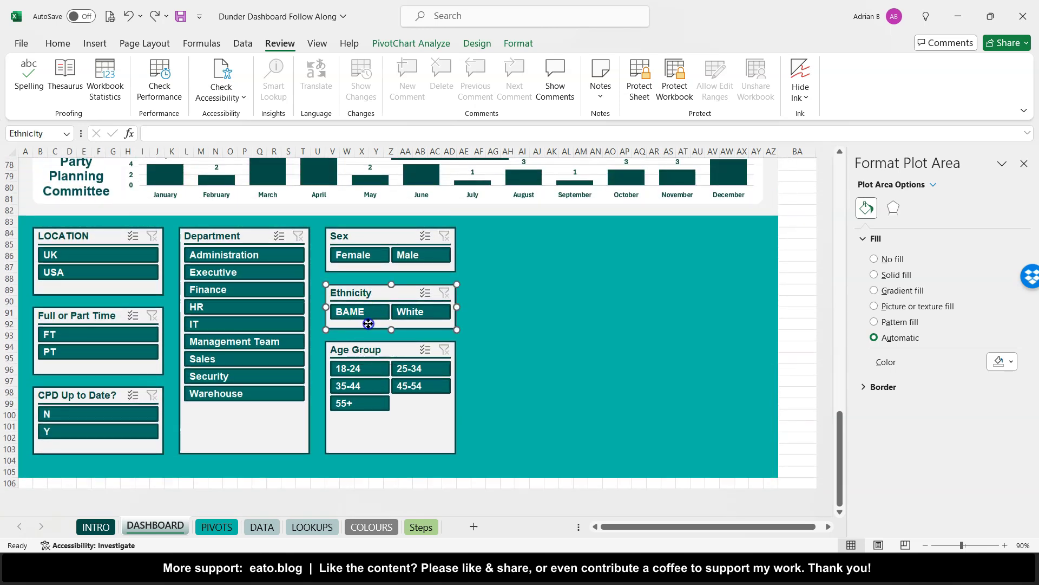
left_click(359, 272, "ctrl")
left_click(262, 244, "ctrl")
left_click(108, 244, "ctrl")
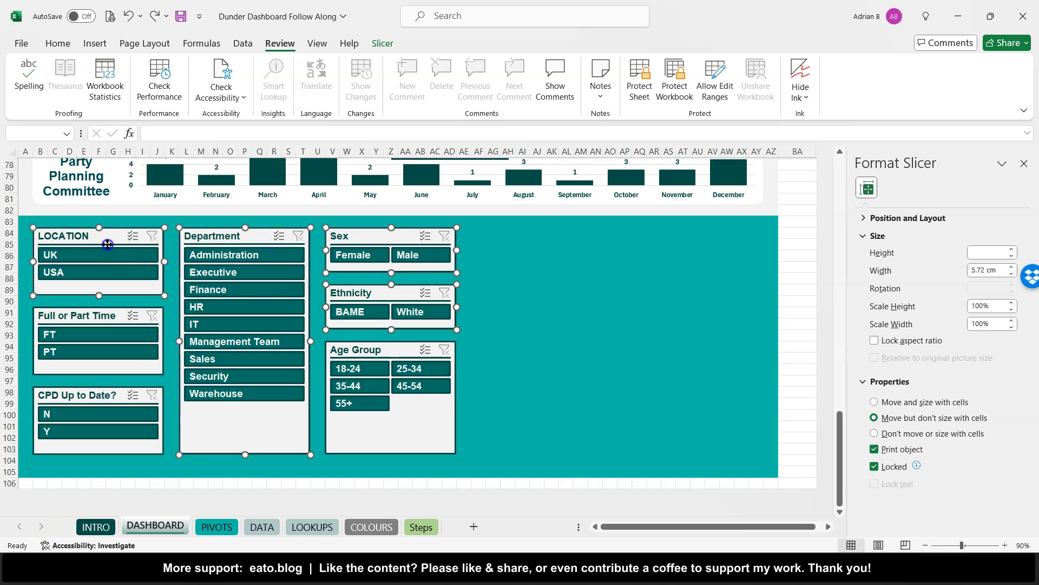
left_click(104, 324, "ctrl")
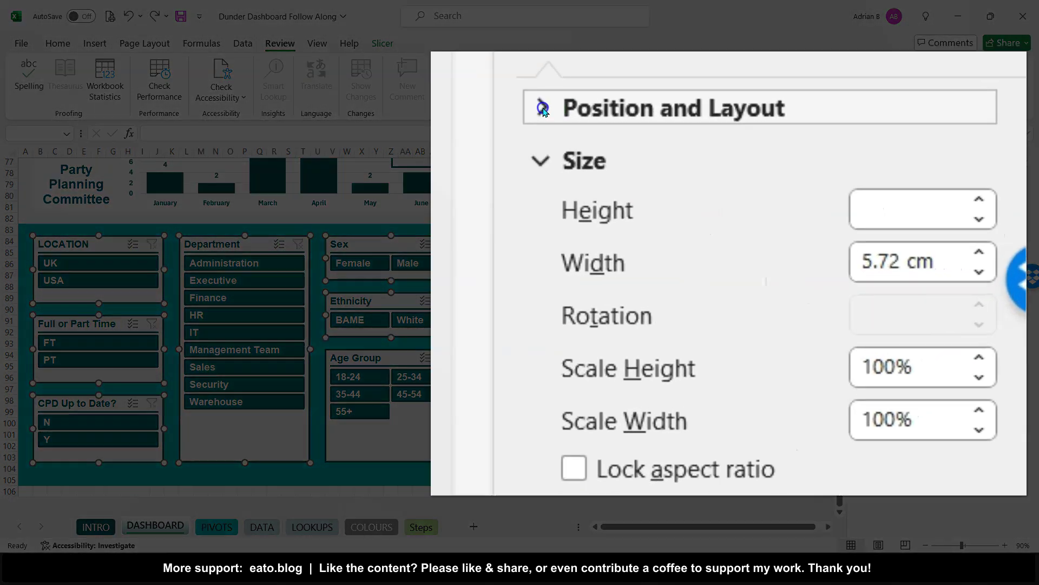
left_click(864, 218)
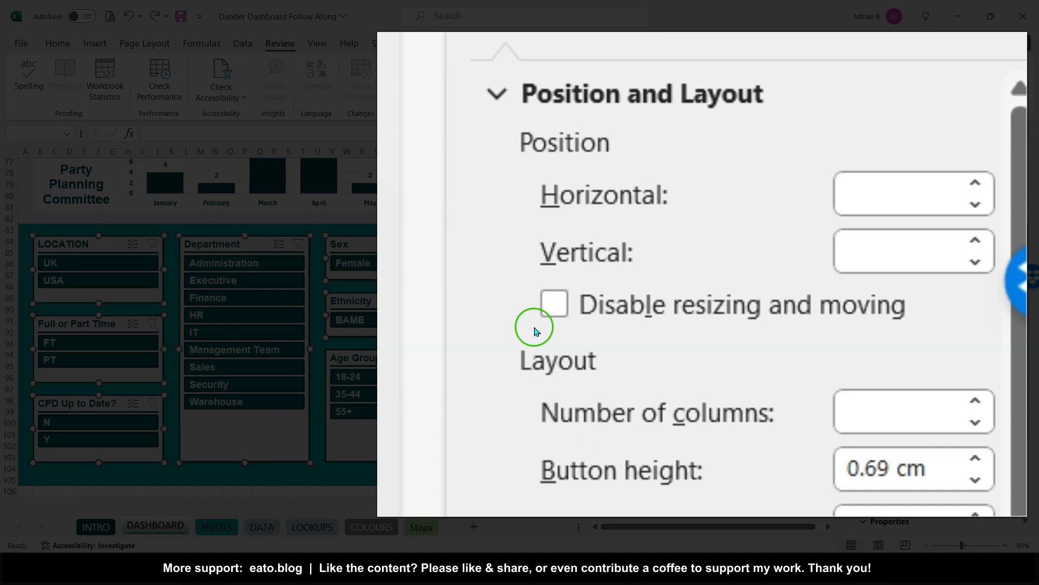
left_click(554, 303)
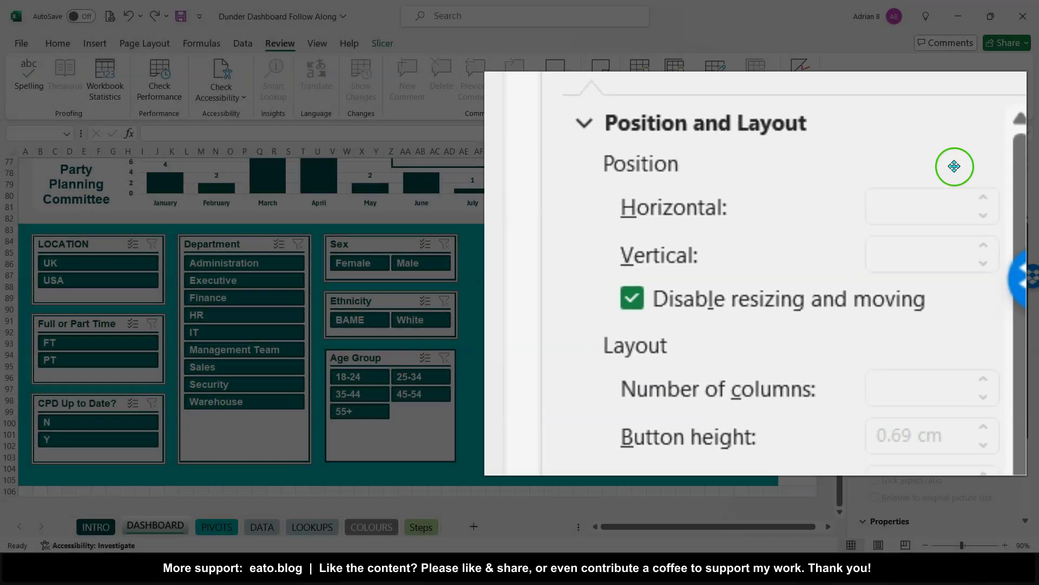
Collapse the ribbon to show tabs only.
left_click(1023, 110)
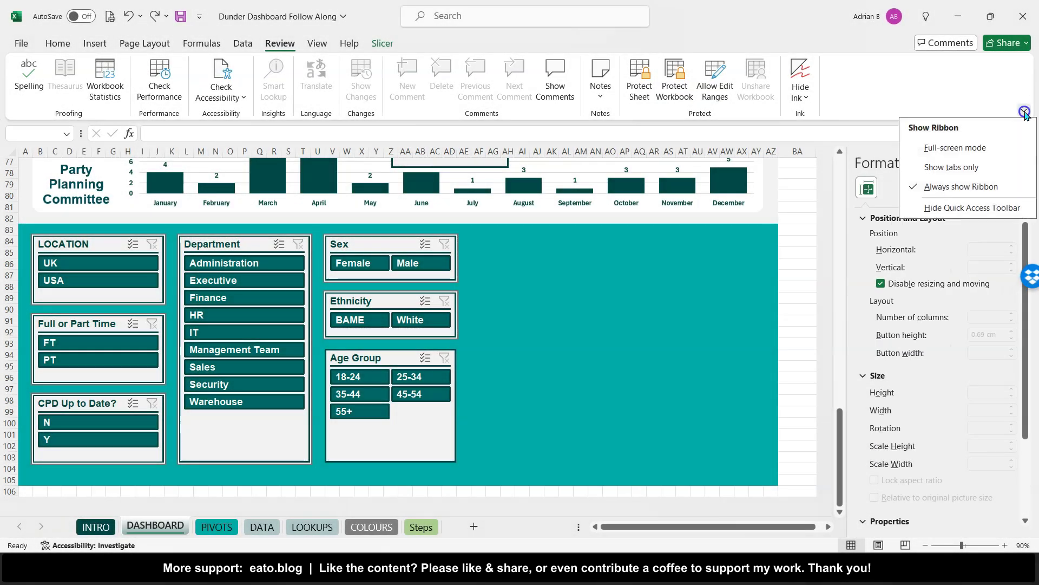
left_click(977, 168)
Move the Seniority slicer beside the Sex slicer, level with its top edge, and resize it to 5.72 cm wide and 4.45 cm high.
scroll(622, 226, "up", 7)
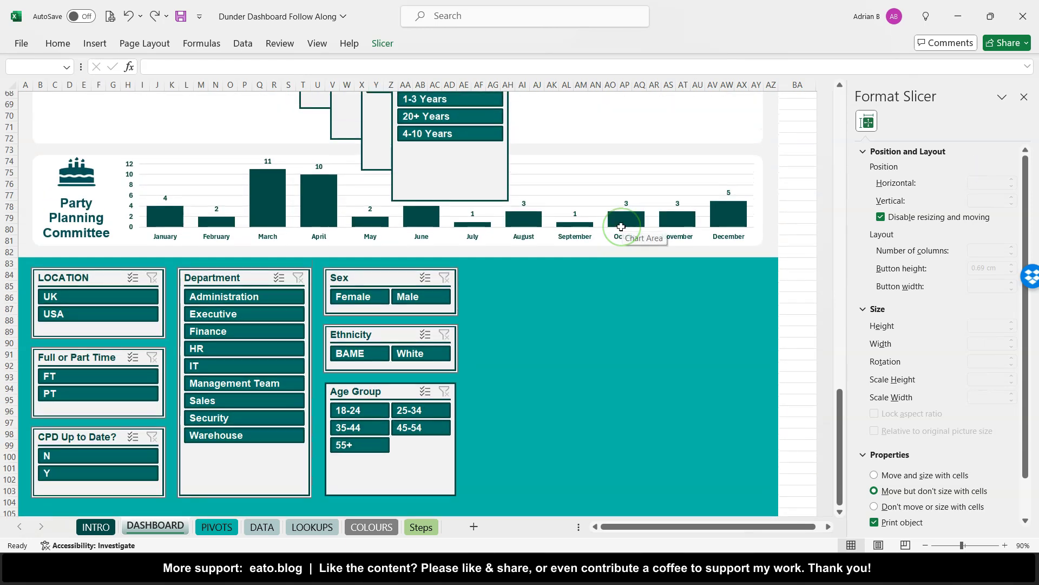
scroll(622, 226, "down", 1)
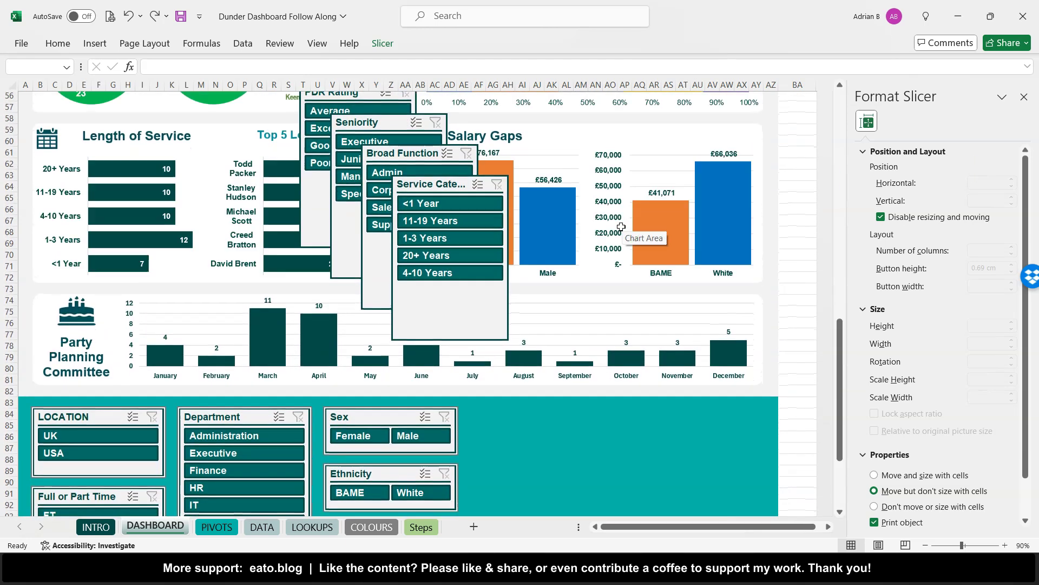
left_click(392, 128)
left_click_drag(392, 128, 550, 381)
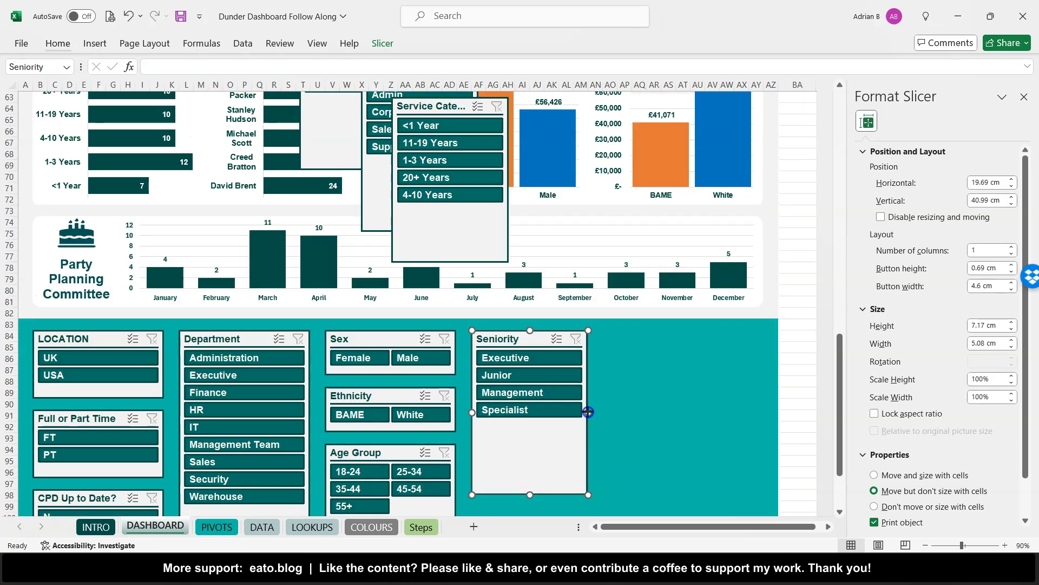
left_click_drag(588, 412, 603, 412)
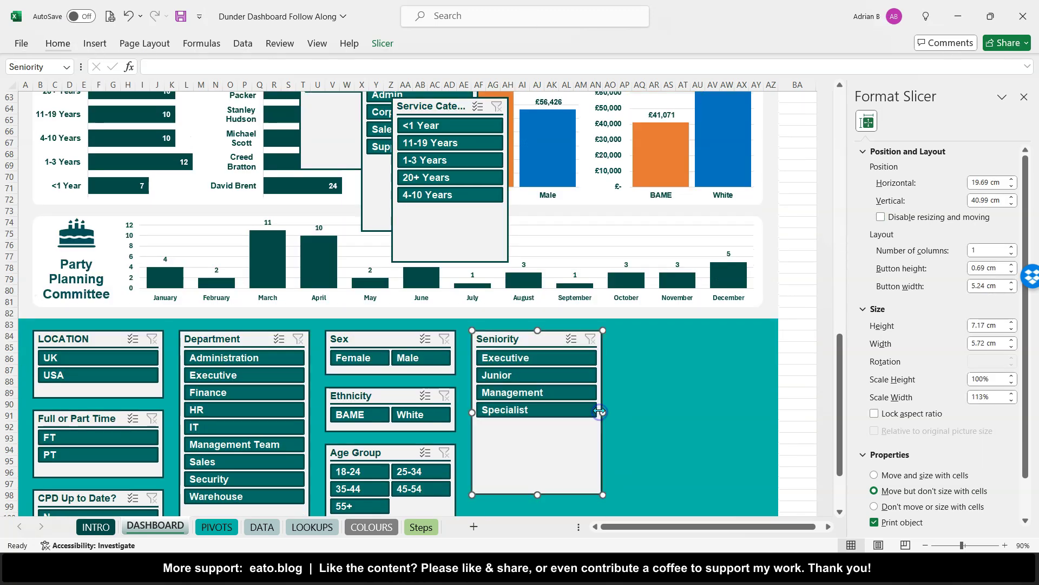
left_click_drag(537, 492, 546, 432)
Move the Broad Function slicer below Seniority, level with Age Group, and resize it to 5.66 cm wide and 4.94 cm high.
scroll(546, 433, "up", 2)
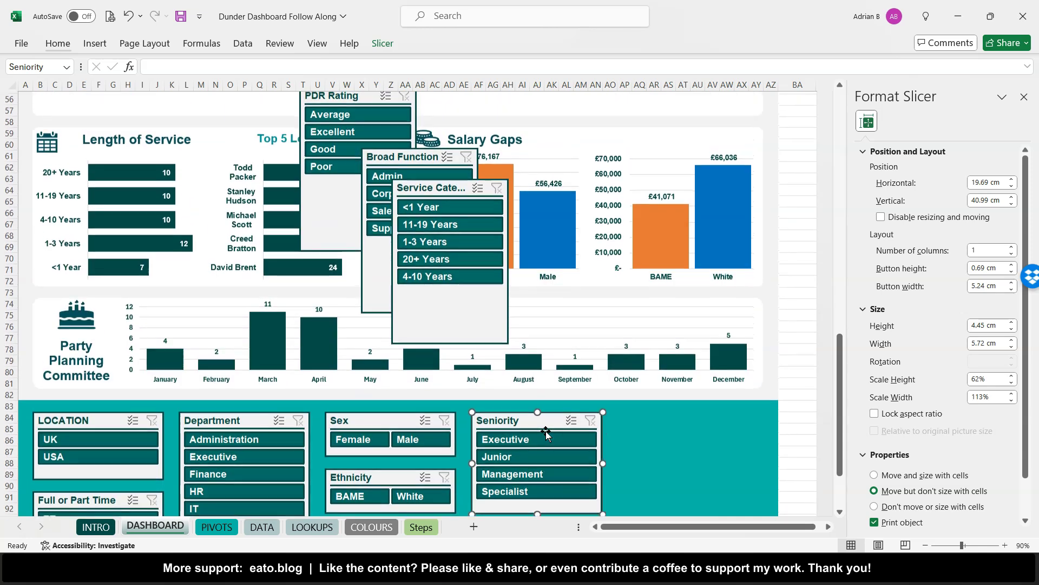
left_click(398, 158)
left_click_drag(398, 158, 555, 414)
scroll(555, 414, "down", 6)
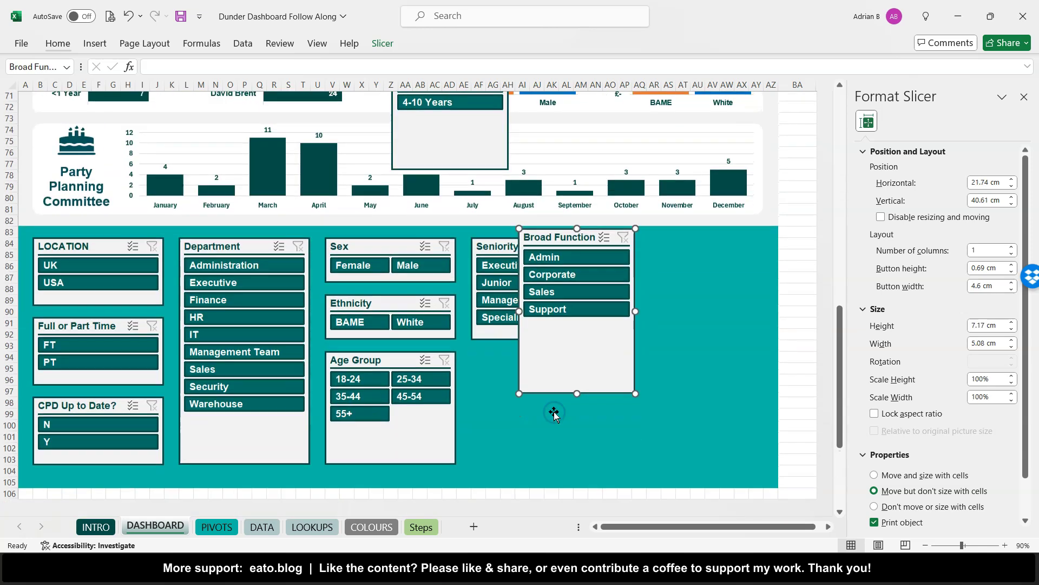
left_click_drag(575, 205, 522, 331)
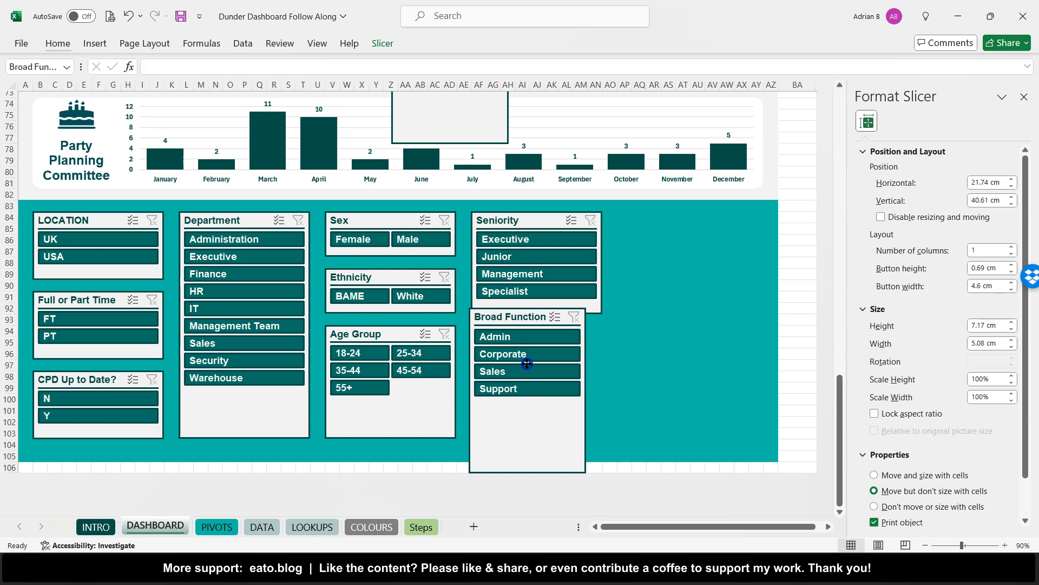
left_click_drag(532, 472, 532, 438)
left_click_drag(589, 372, 603, 373)
left_click_drag(538, 309, 536, 327)
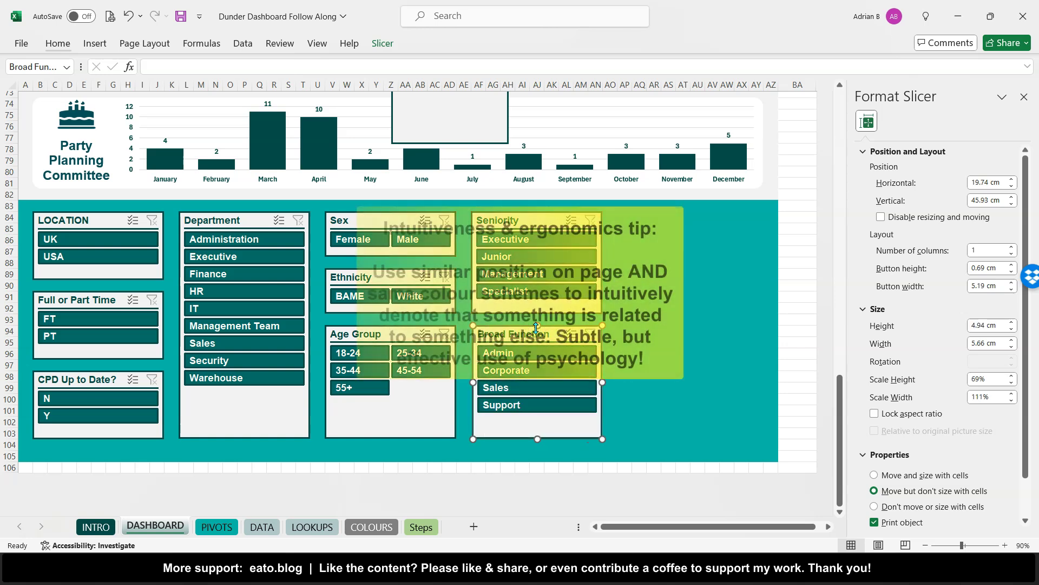
left_click(621, 332)
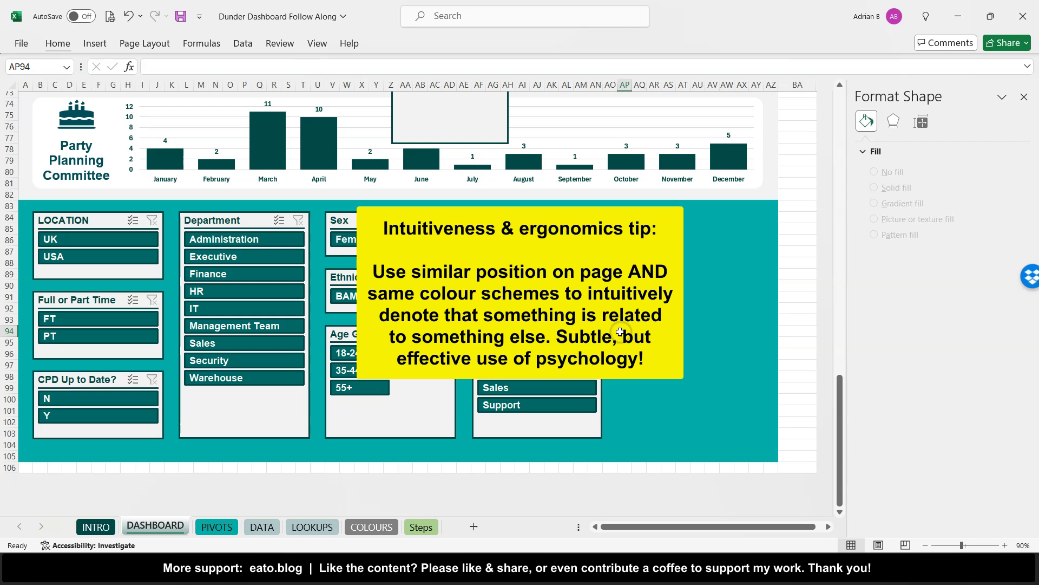
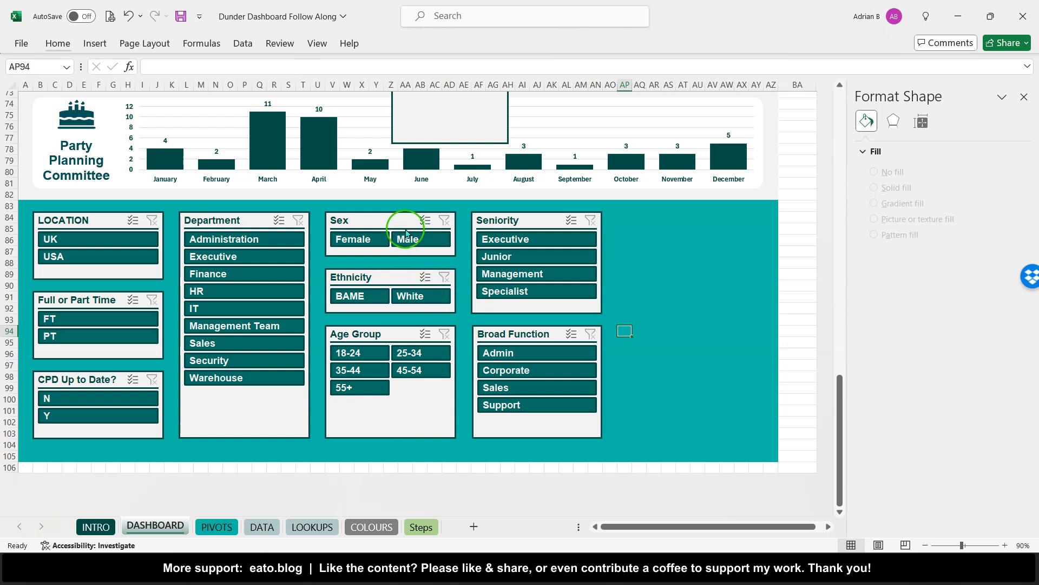
Select the Age Group slicer and view the available custom, light and dark slicer styles, leaving its style as it is.
left_click(382, 222)
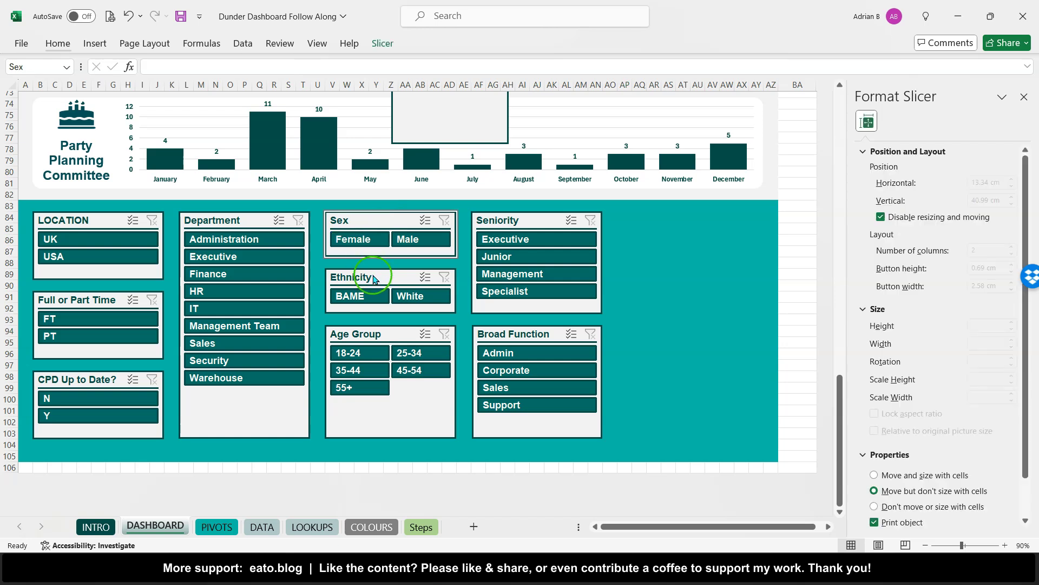
left_click(386, 283)
left_click(393, 340)
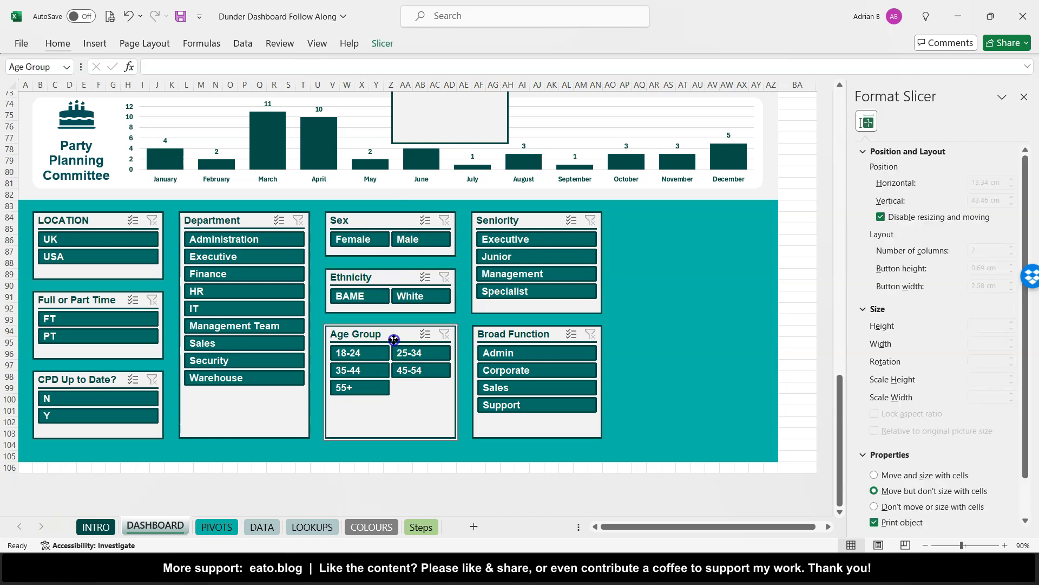
left_click(383, 44)
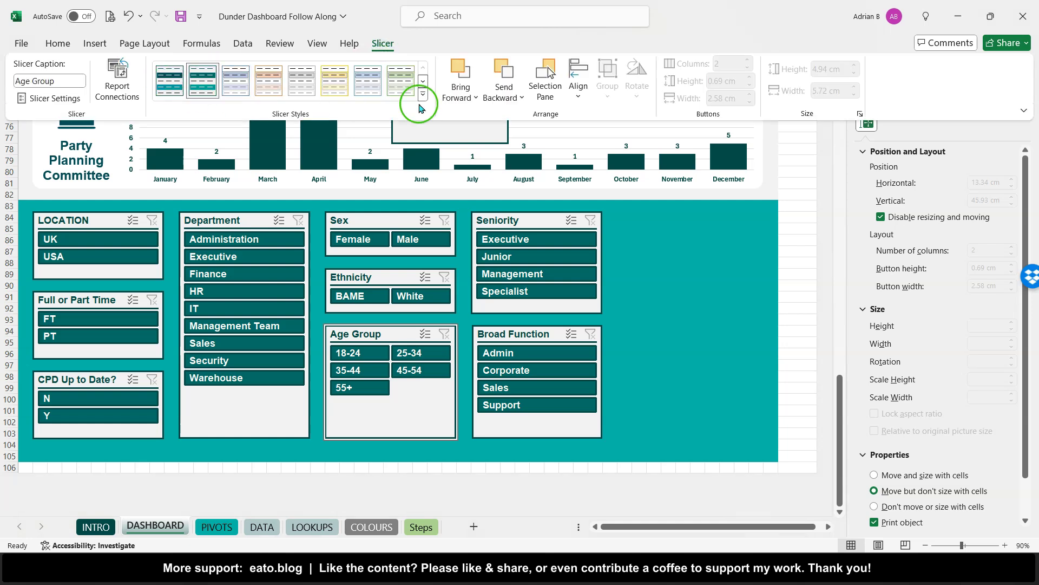
left_click(424, 96)
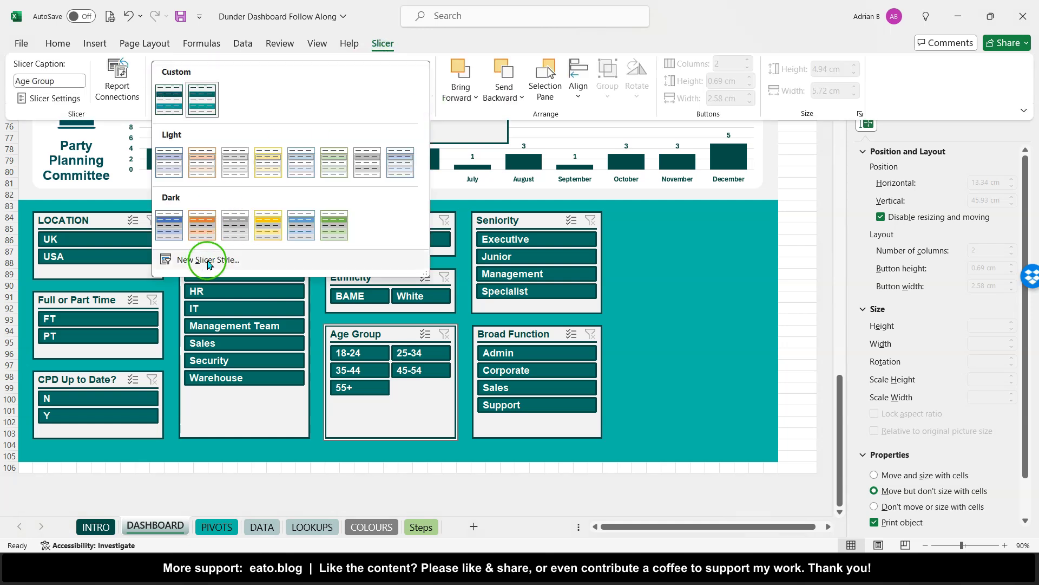
left_click(636, 218)
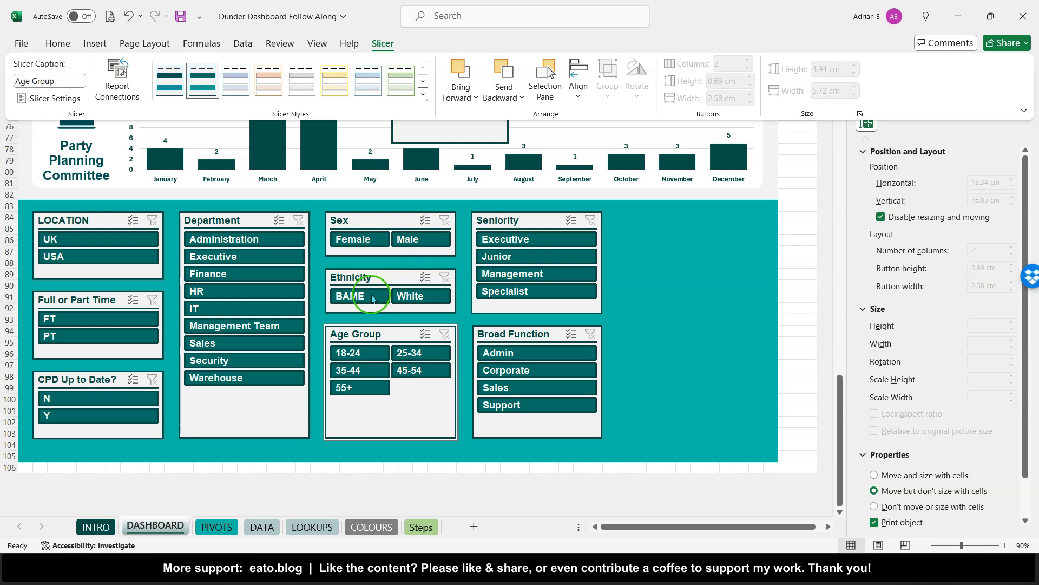
left_click(609, 261)
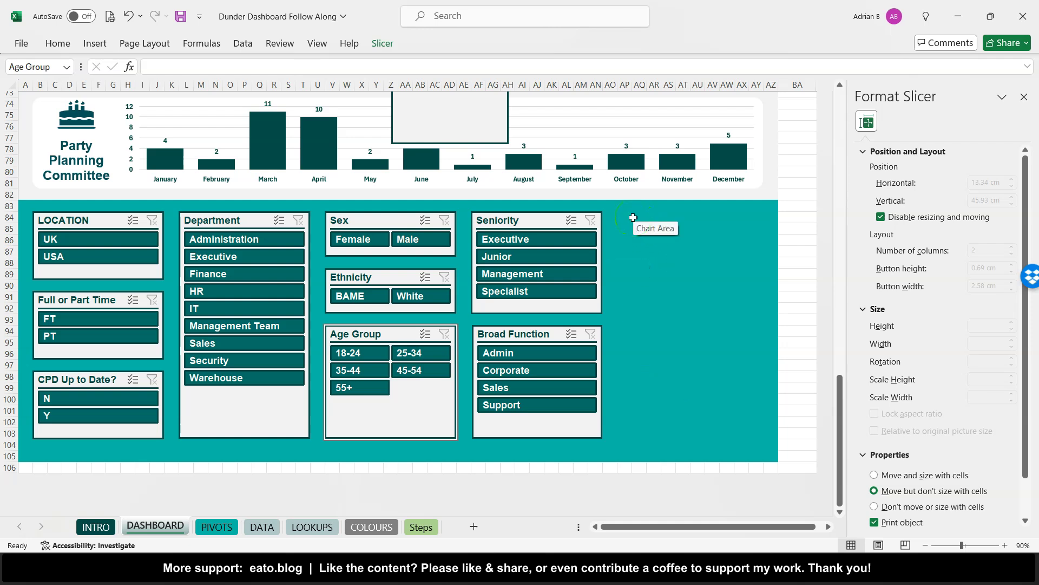
Move the PDR Rating slicer beside Seniority, level with its top edge, and resize it to 6.35 cm wide and 4.45 cm high.
scroll(633, 217, "up", 6)
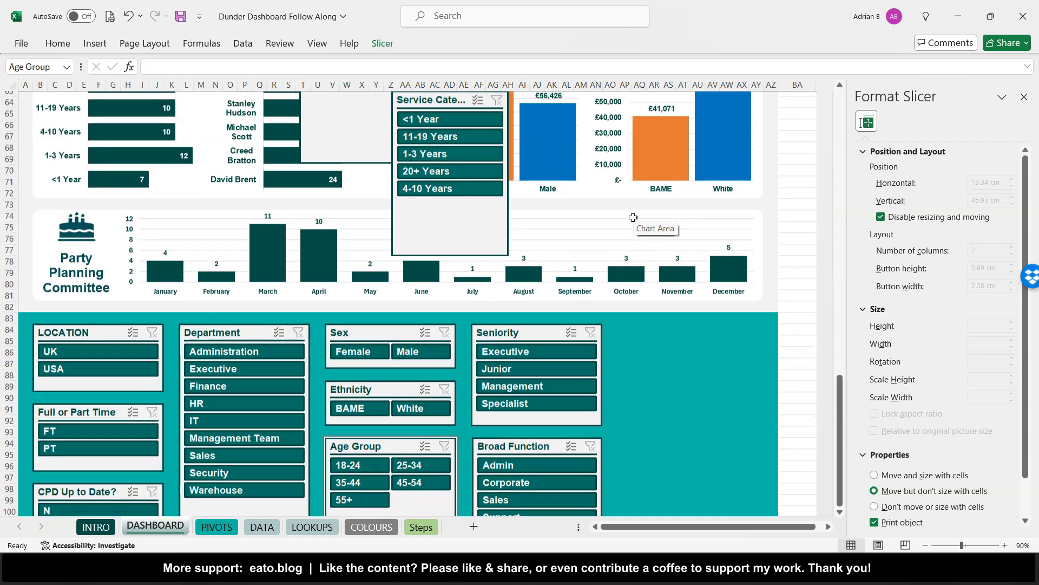
scroll(633, 217, "up", 2)
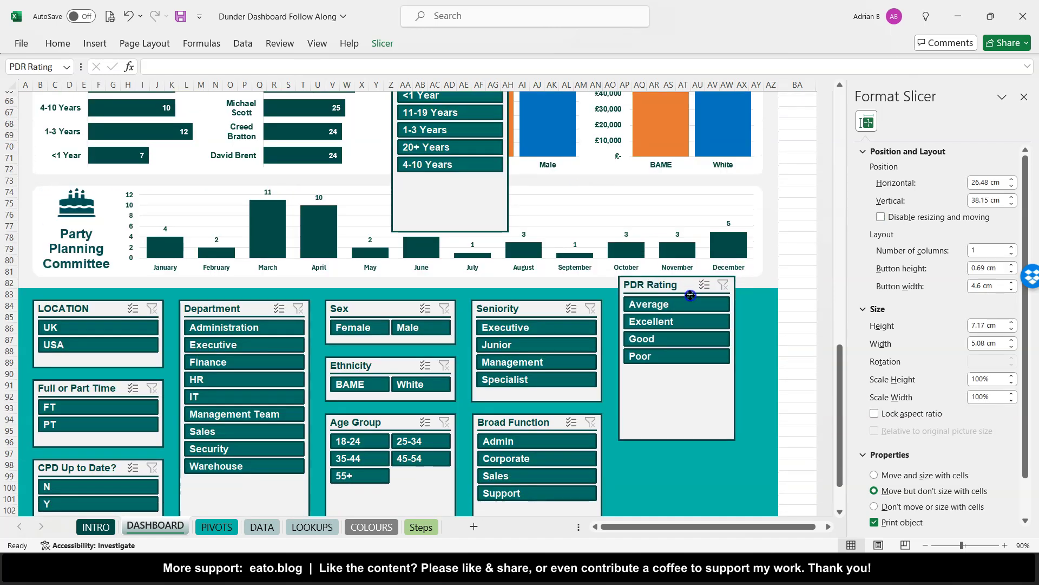
left_click_drag(690, 291, 688, 308)
left_click_drag(735, 464, 764, 403)
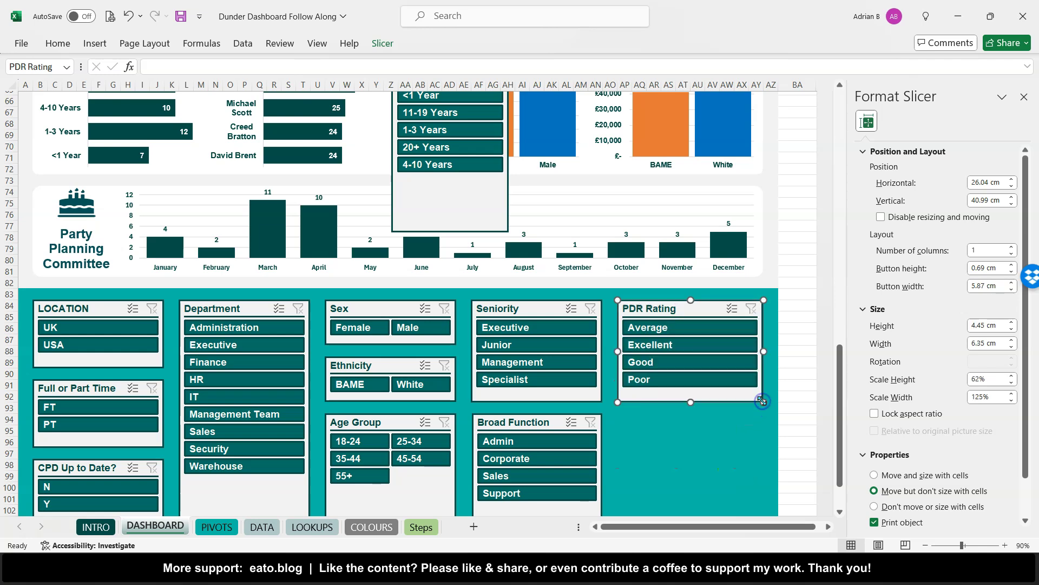
Move the Service Category slicer below PDR Rating, level with Broad Function, and resize it to 6.38 cm wide and 4.94 cm high.
scroll(674, 395, "up", 5)
left_click_drag(474, 277, 670, 366)
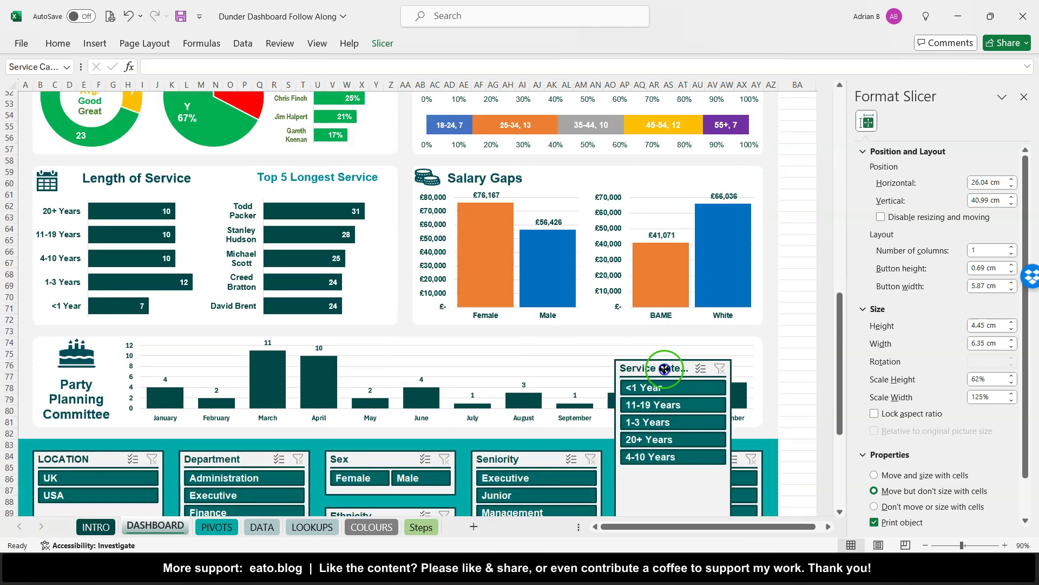
scroll(671, 366, "down", 8)
scroll(677, 336, "up", 1)
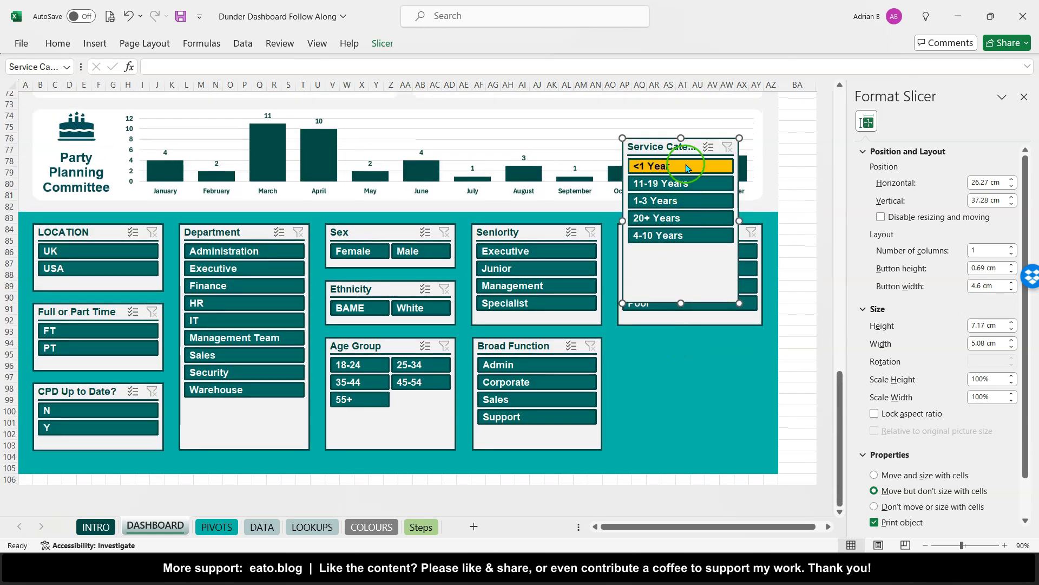
left_click_drag(679, 146, 674, 303)
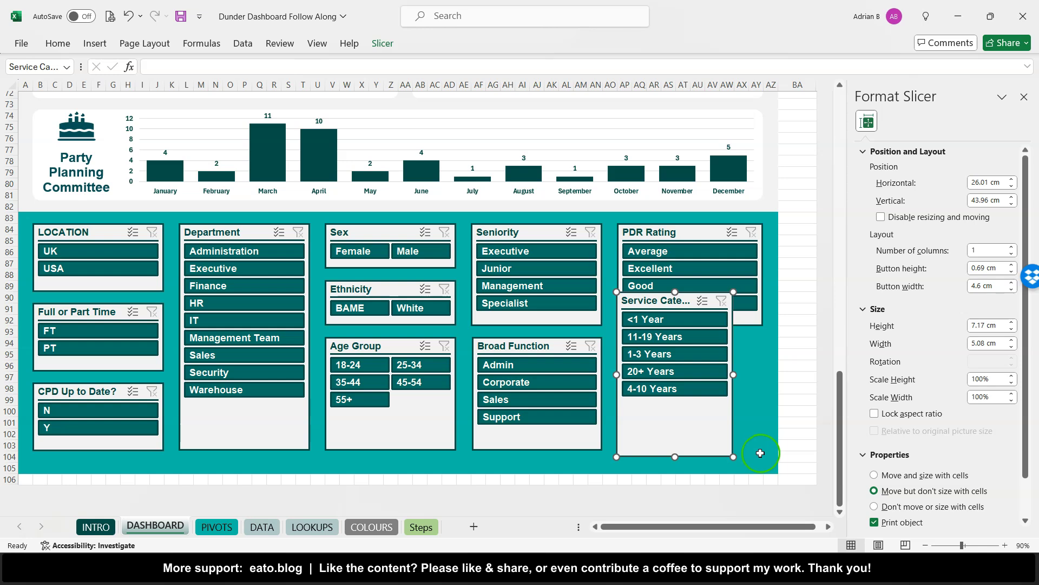
left_click_drag(734, 457, 764, 451)
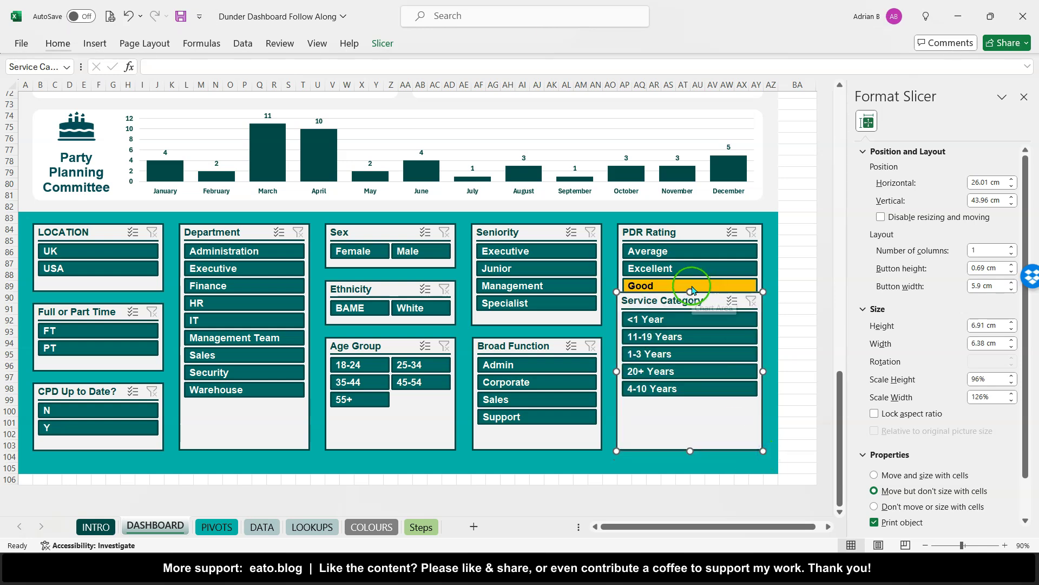
left_click_drag(689, 312, 686, 337)
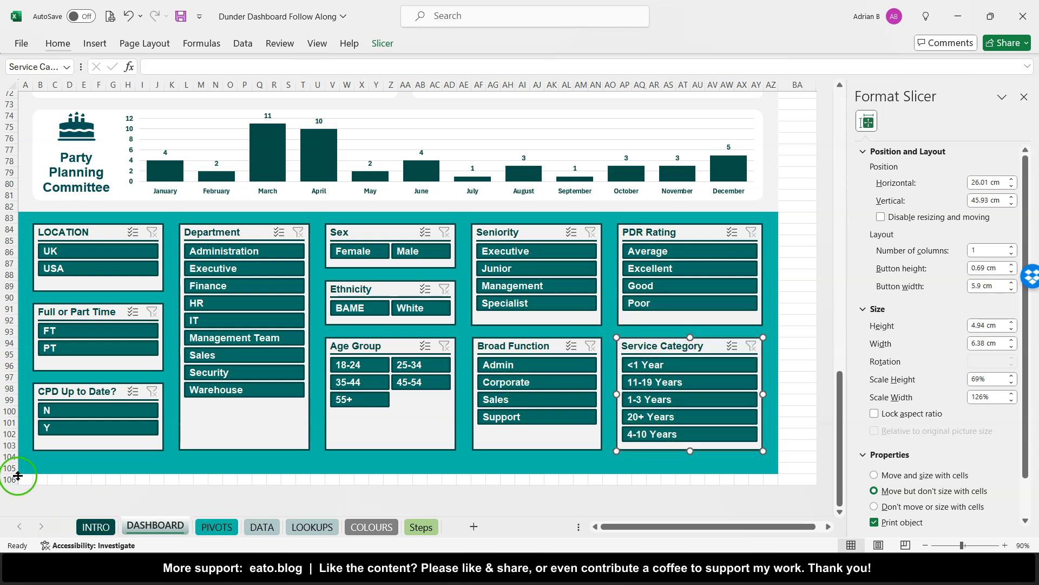
Hide row 105 below the slicers and check the dashboard's page in the print preview.
right_click(12, 468)
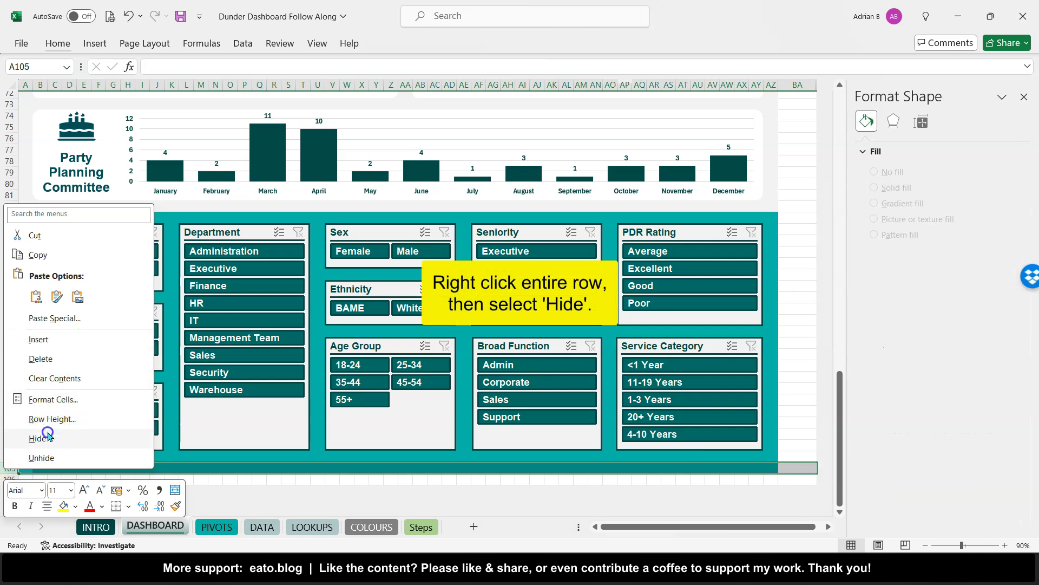
left_click(48, 435)
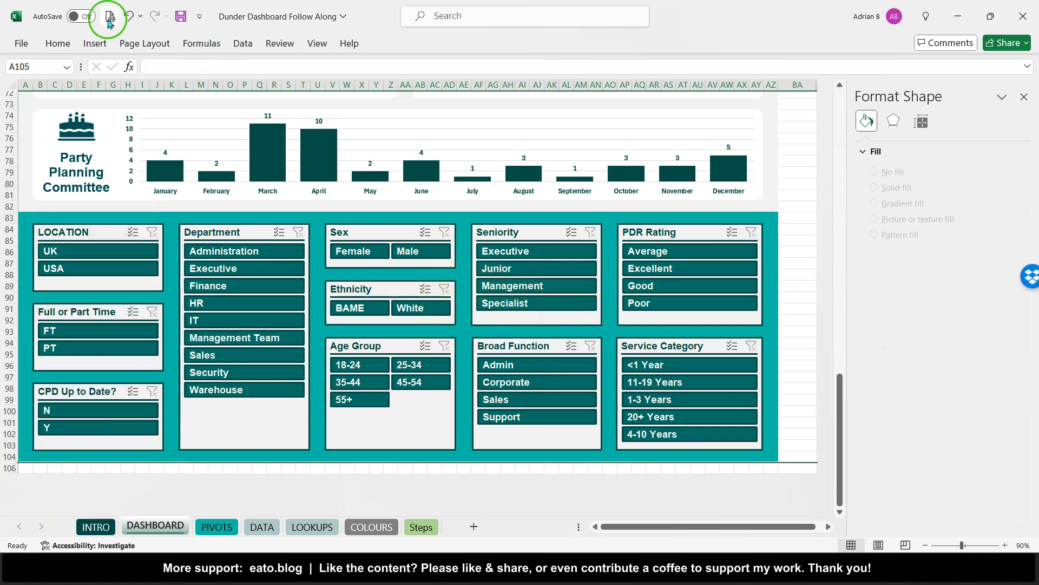
left_click(110, 18)
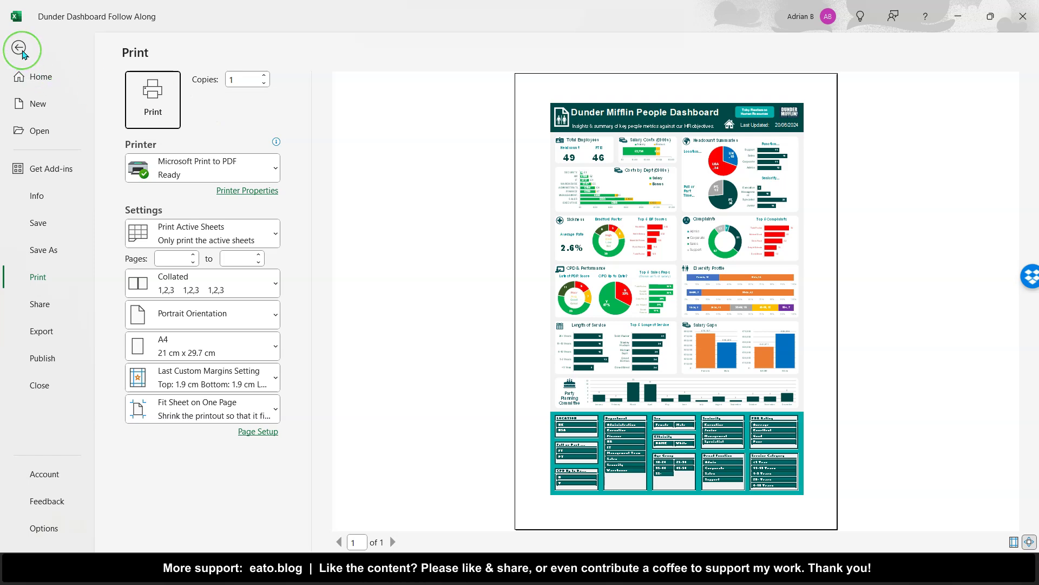
left_click(19, 48)
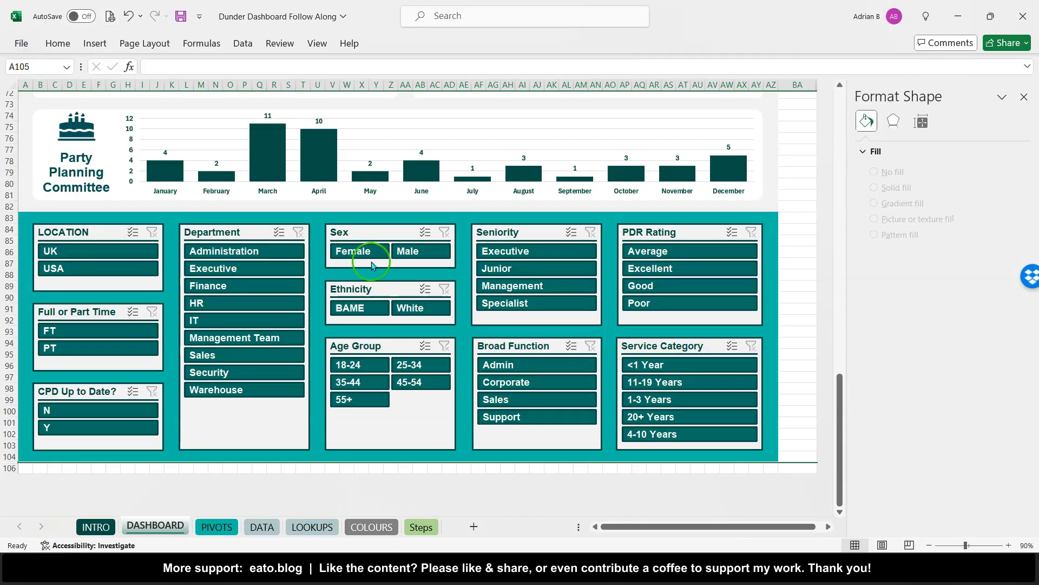
Select the Seniority, Broad Function, PDR Rating and Service Category slicers together and disable their resizing and moving.
scroll(371, 264, "up", 10)
scroll(374, 268, "down", 11)
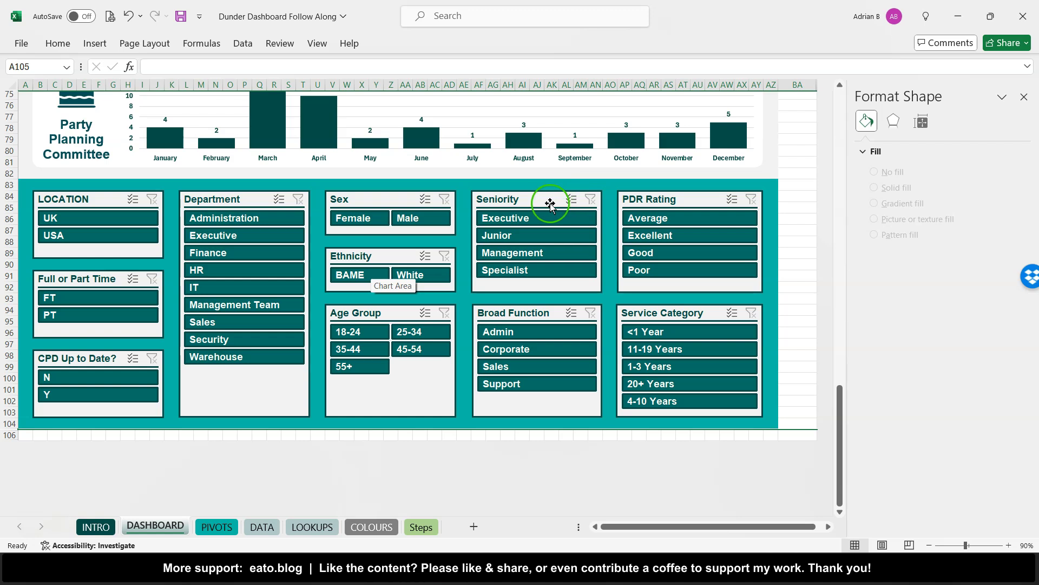
left_click(550, 205)
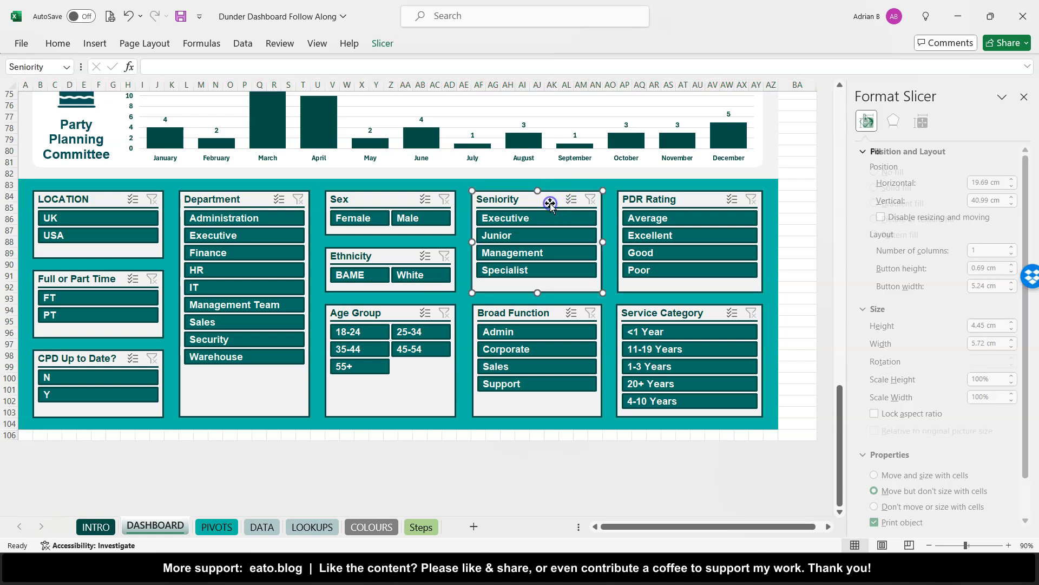
left_click(553, 313, "ctrl")
left_click(680, 200, "ctrl")
left_click(696, 311, "ctrl")
left_click(907, 218)
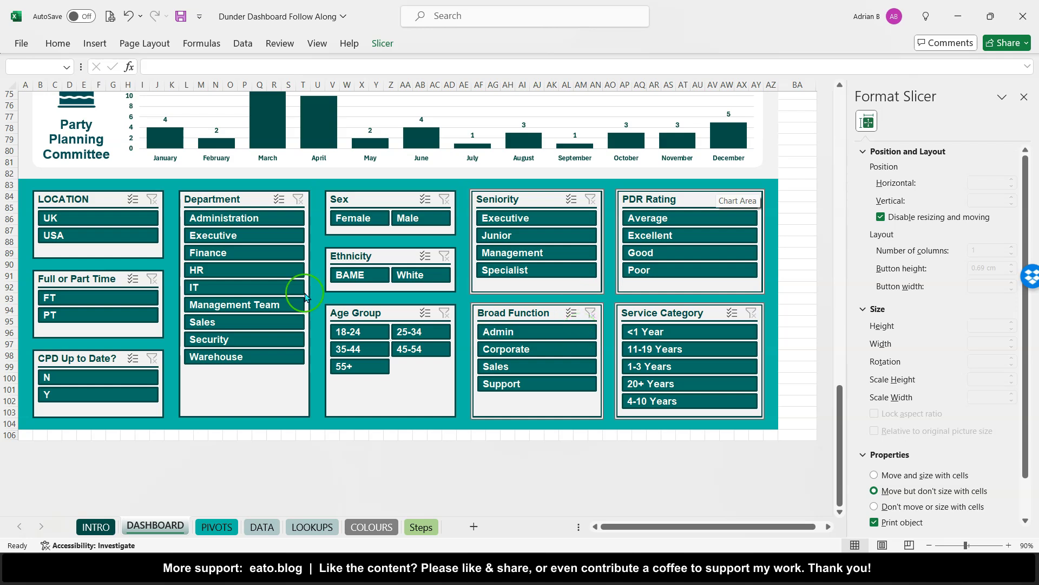
left_click(22, 183)
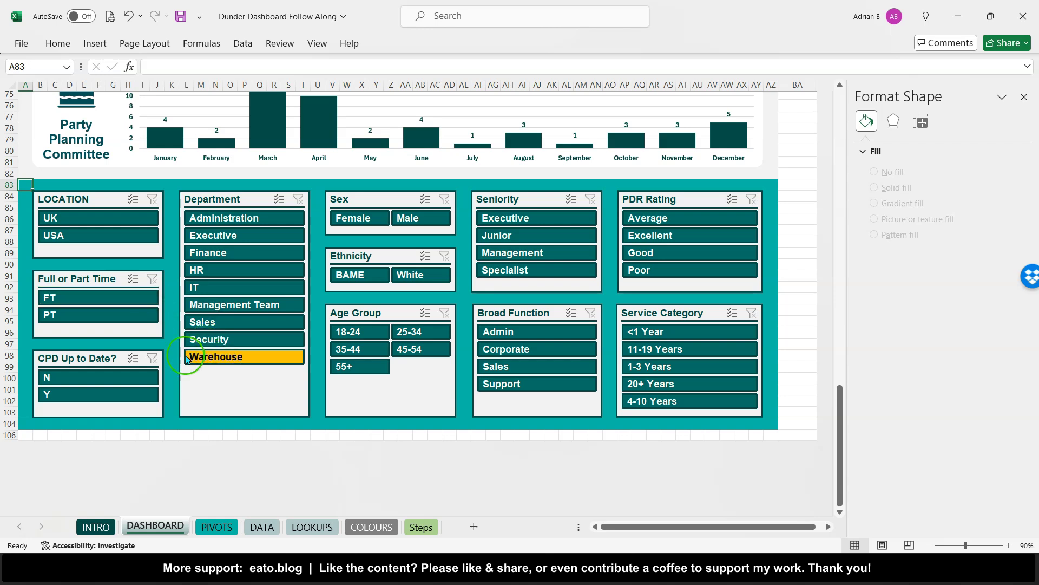
Review the slicer instructions on the Steps sheet and compare the pivot tables on the PIVOTS sheet with the DASHBOARD figures.
left_click(421, 528)
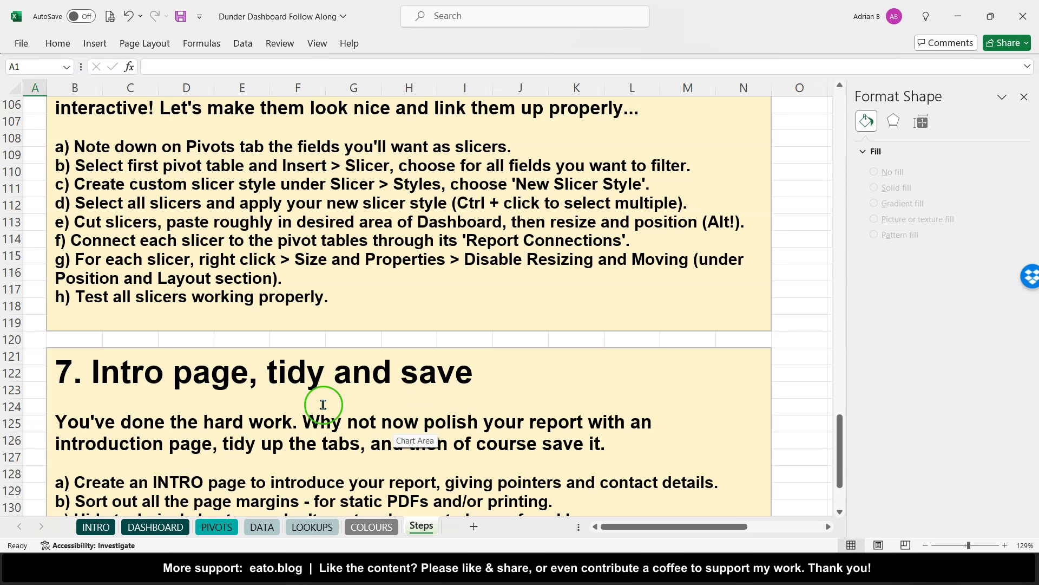
left_click(156, 527)
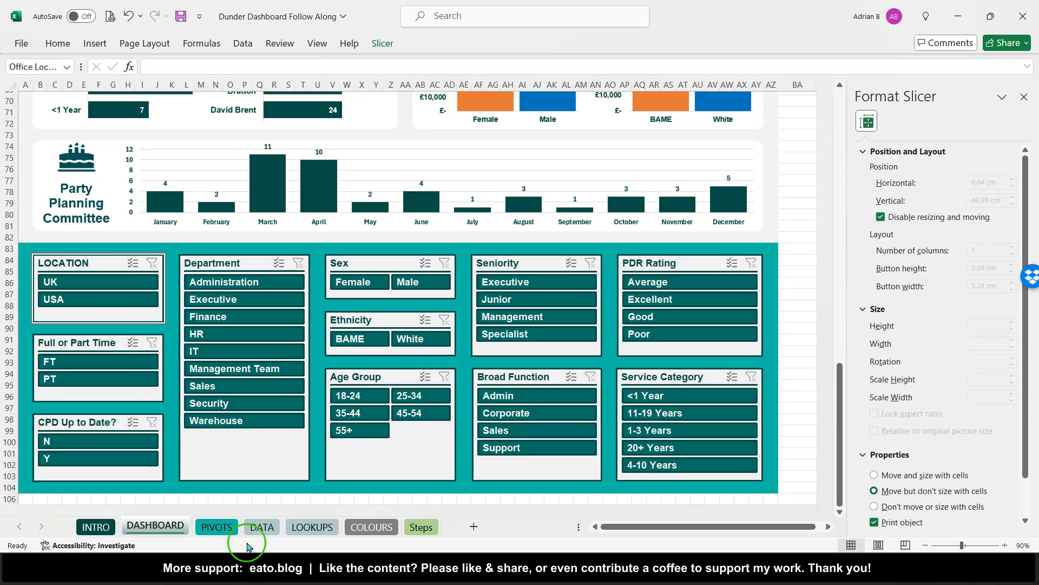
left_click(220, 527)
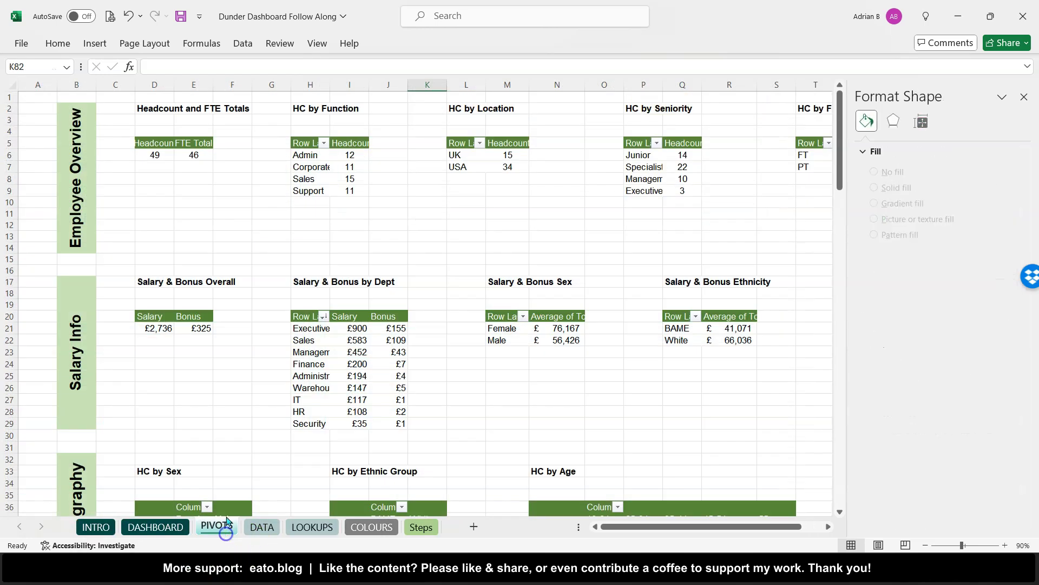
left_click(171, 151)
left_click(190, 147)
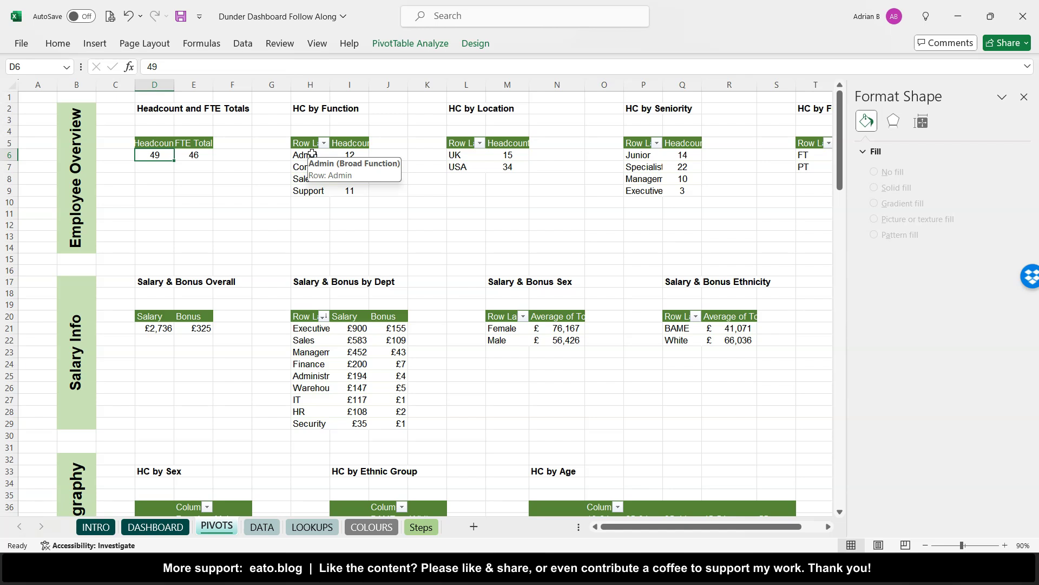
scroll(527, 200, "right", 1)
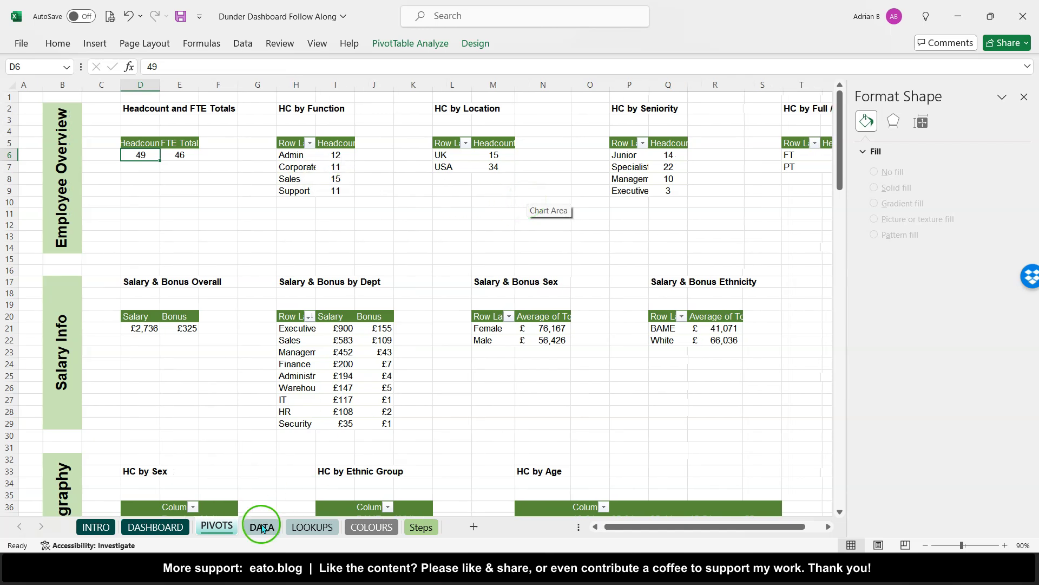
left_click(160, 528)
scroll(233, 374, "up", 20)
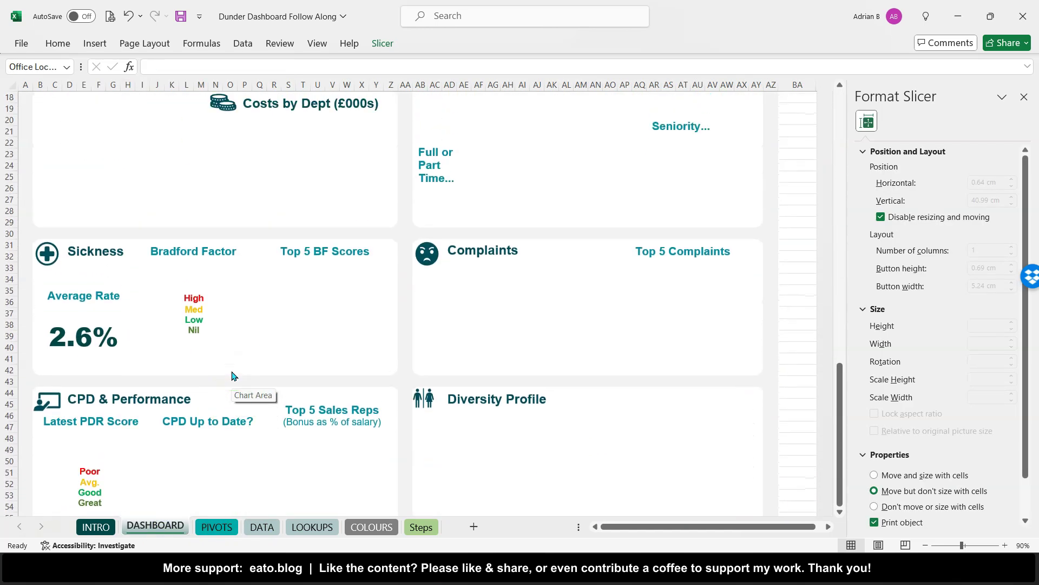
left_click(224, 525)
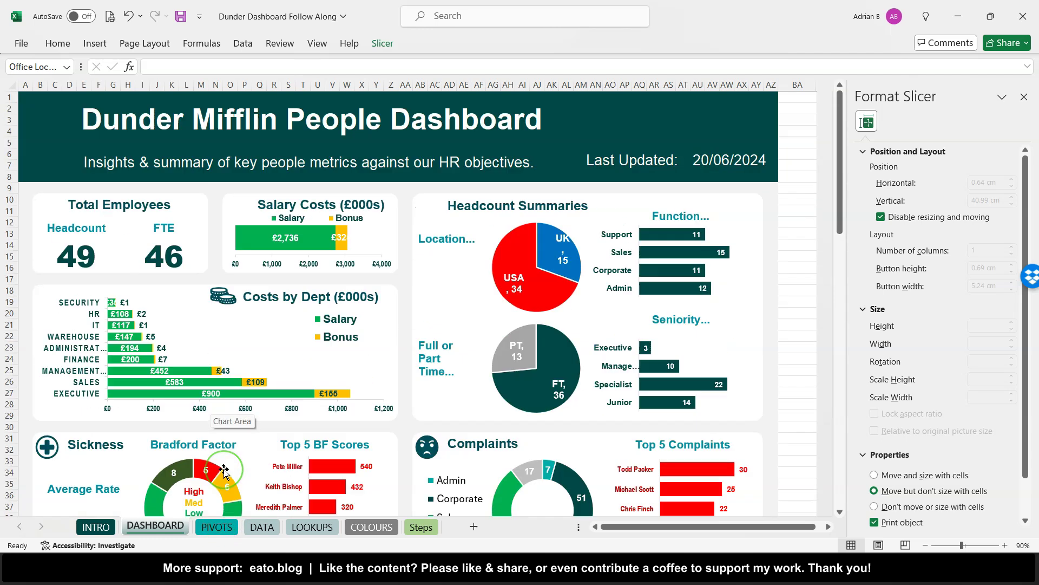
Filter the Location slicer to UK and check the Headcount and FTE figures under Total Employees on the dashboard.
scroll(223, 471, "down", 9)
scroll(224, 471, "down", 10)
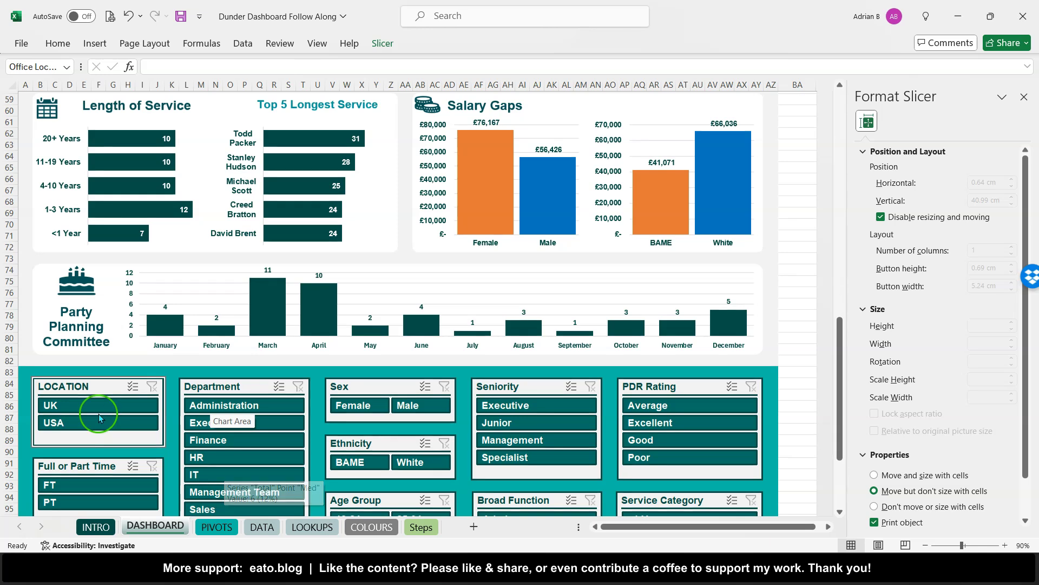
left_click(88, 411)
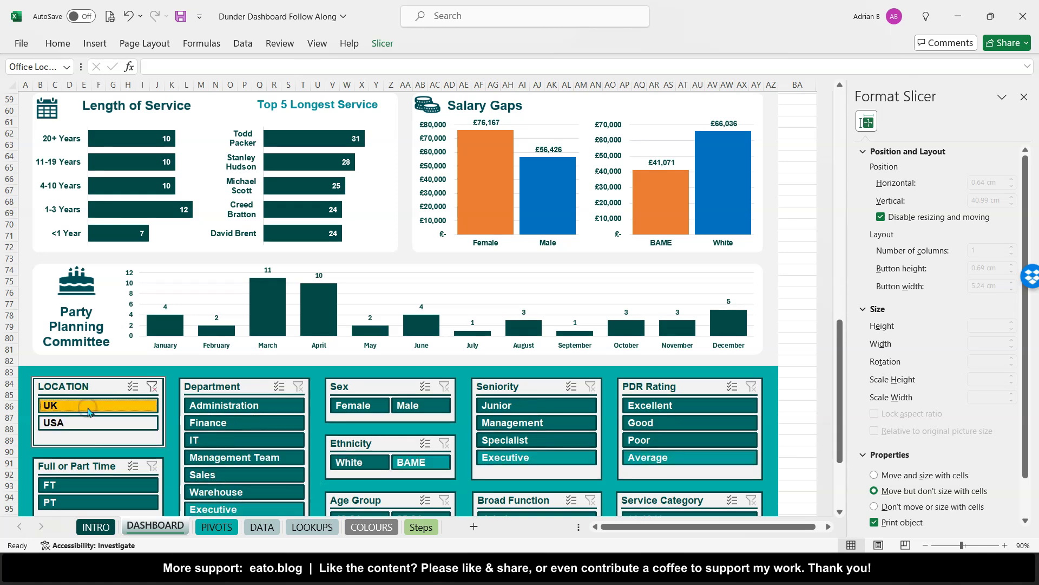
scroll(169, 264, "up", 4)
scroll(169, 264, "up", 15)
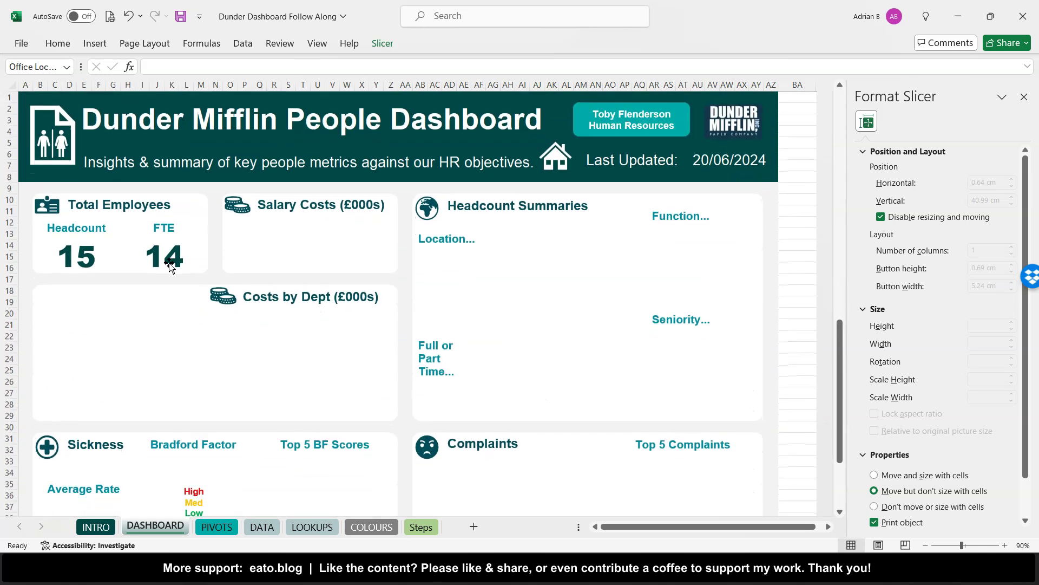
left_click(156, 242)
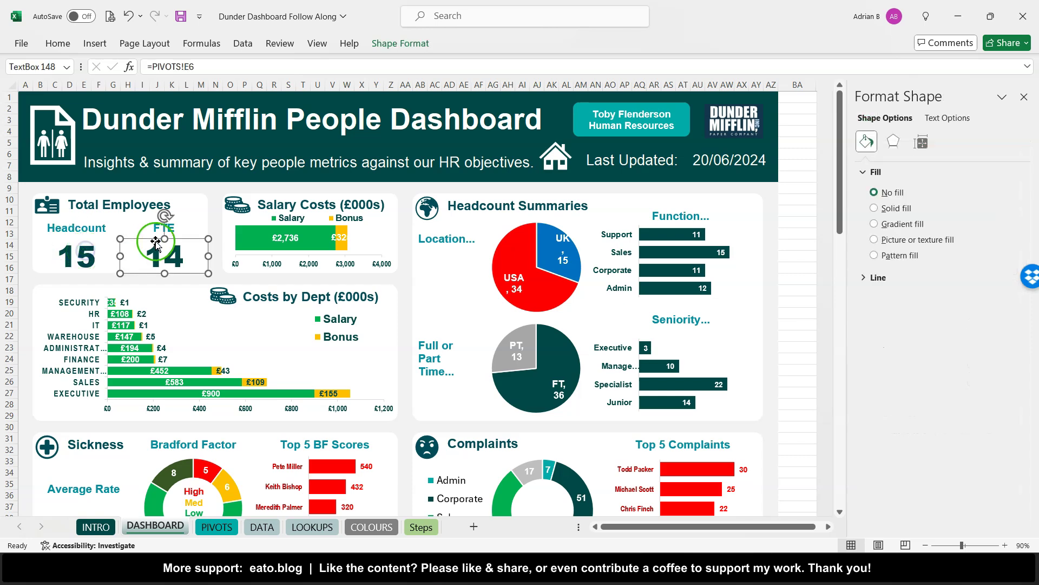
Check the Headcount and FTE Totals pivot table on the PIVOTS sheet against its neighbours and return to the DASHBOARD sheet.
left_click(219, 526)
left_click(146, 153)
left_click_drag(147, 151, 152, 144)
key("Escape")
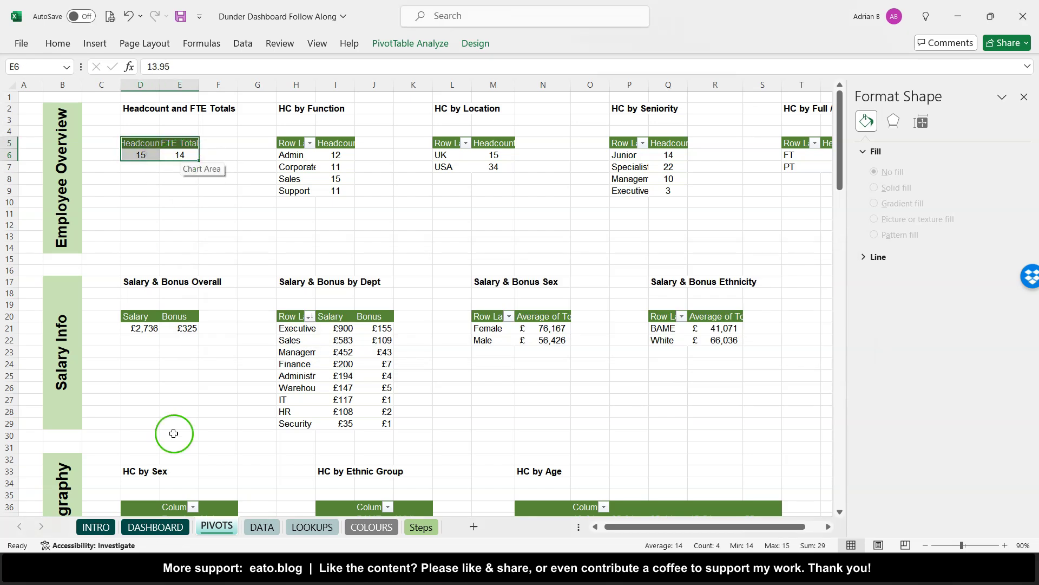
left_click(162, 536)
scroll(186, 306, "down", 15)
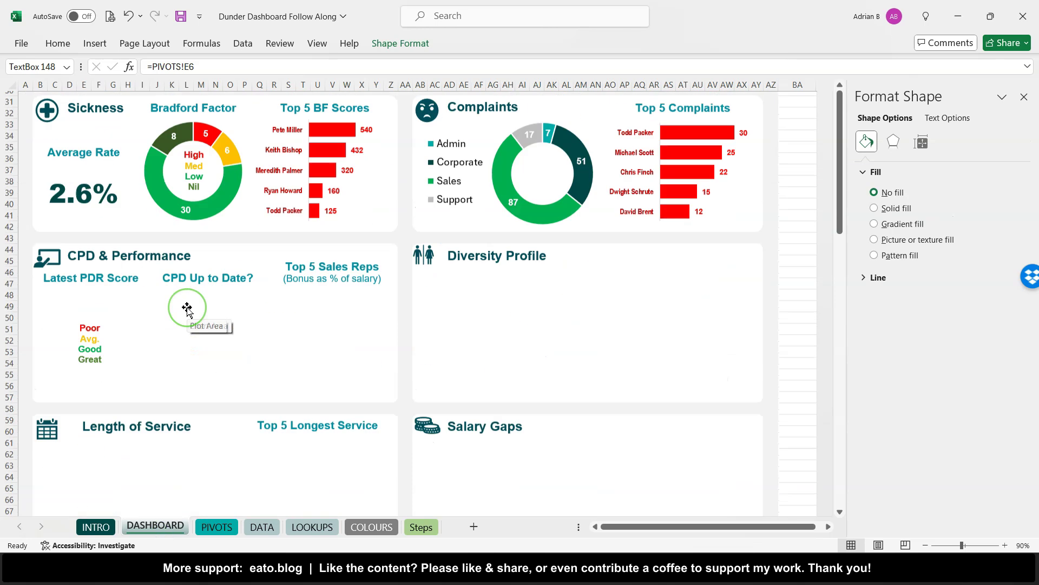
Clear the UK filter from the Location slicer on the dashboard.
scroll(187, 309, "down", 4)
left_click(153, 305)
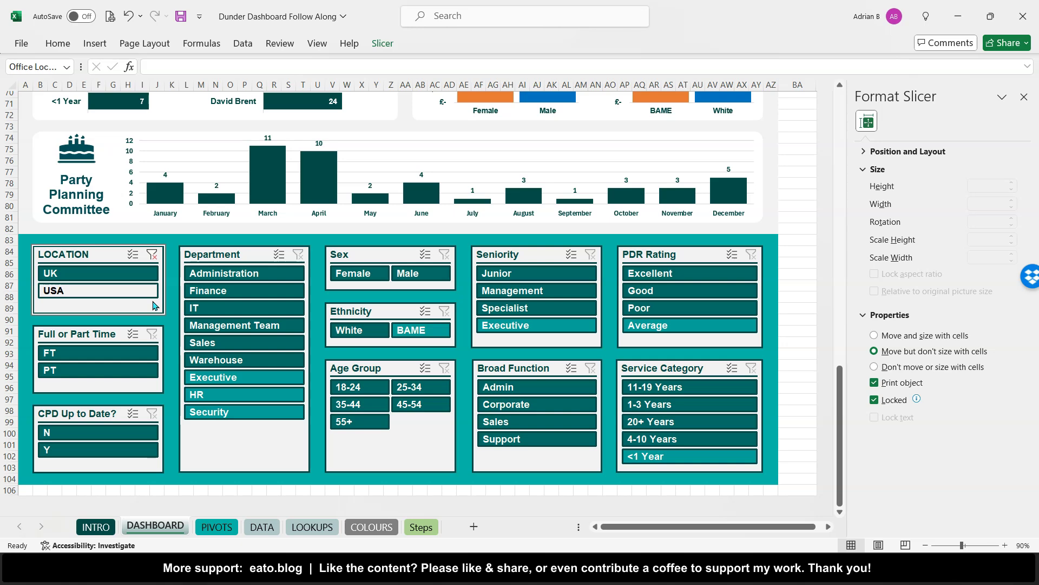
left_click(152, 254)
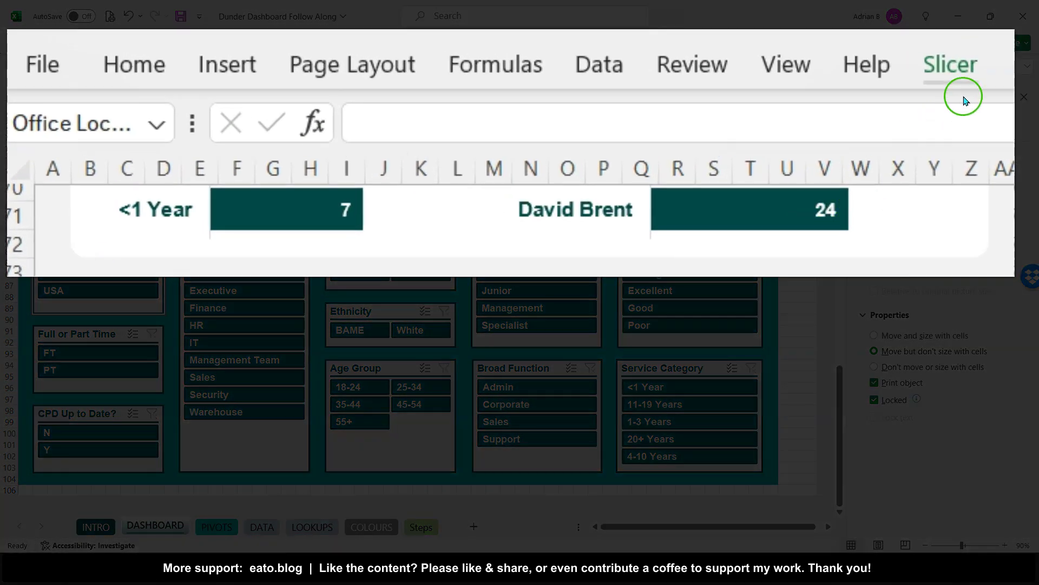
Connect the Location slicer to the Birthdays, Complaints Function, Complaints Top5, CPD PDR, CPD Top5, CPD Updated and Demog Age pivot tables.
left_click(383, 44)
left_click(298, 172)
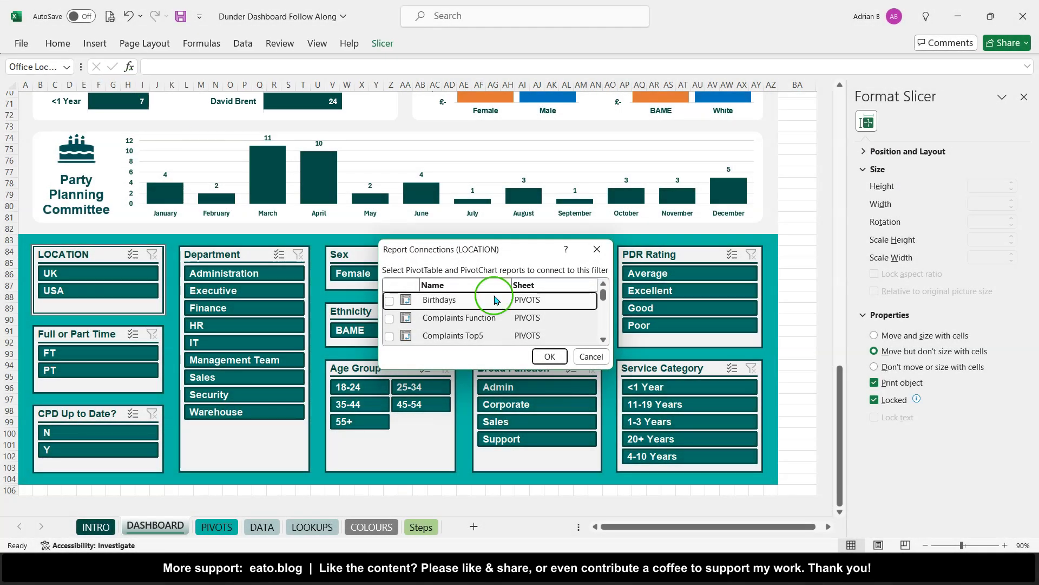
left_click_drag(529, 256, 491, 115)
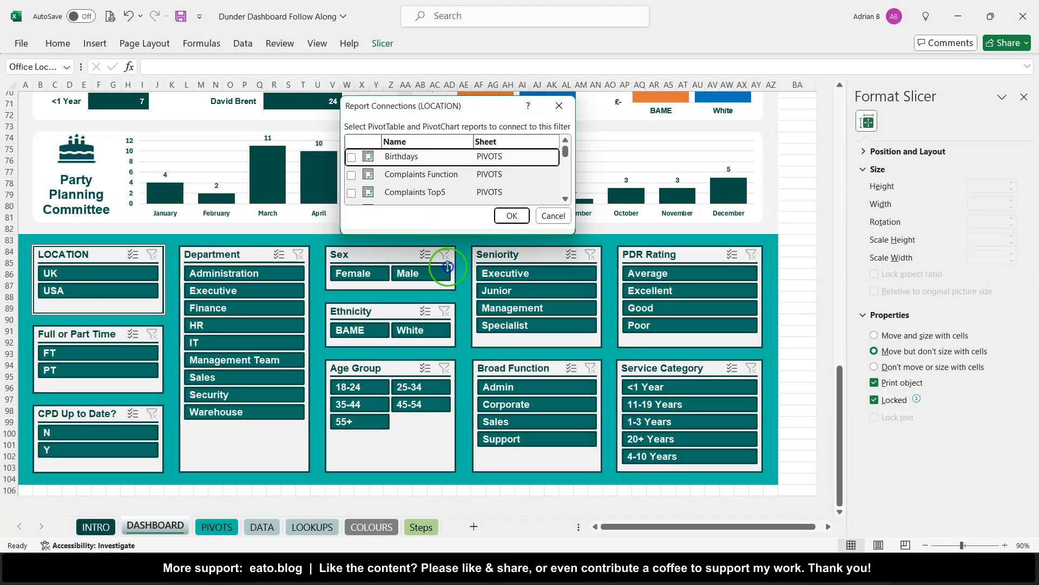
left_click_drag(448, 267, 447, 491)
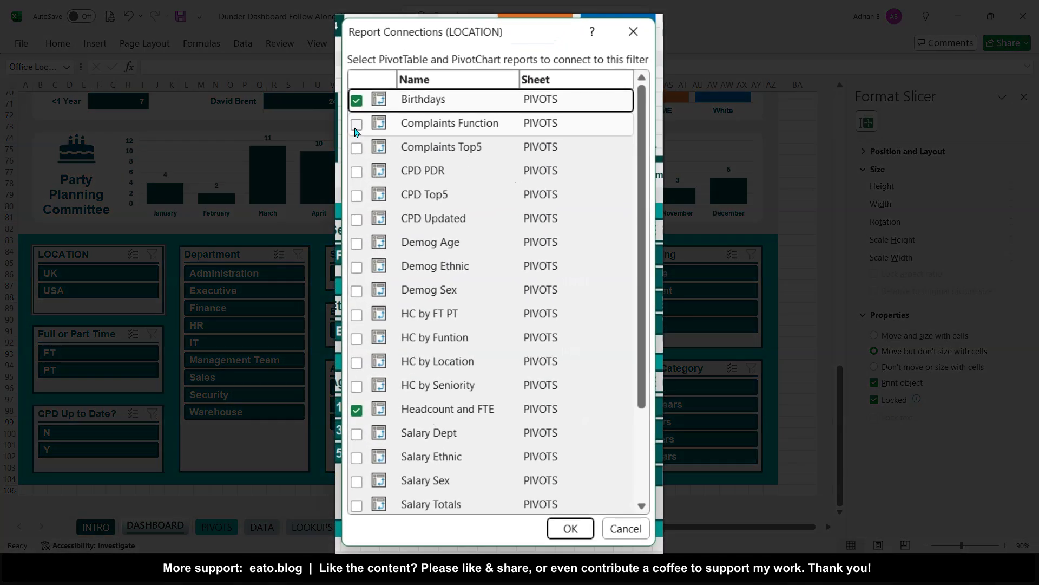
left_click(357, 129)
left_click(356, 154)
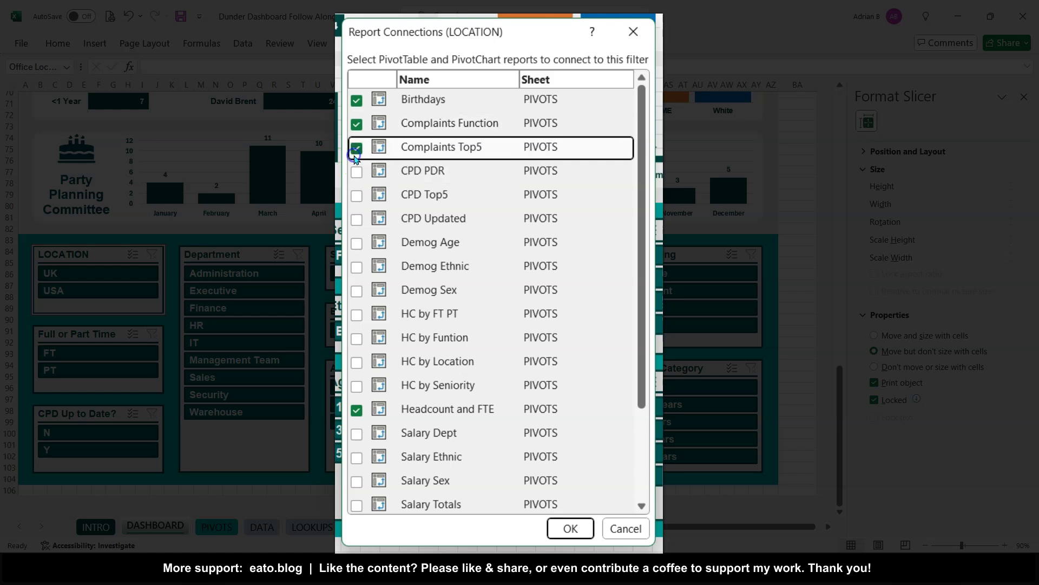
left_click(357, 172)
left_click(357, 196)
left_click(356, 221)
left_click(358, 253)
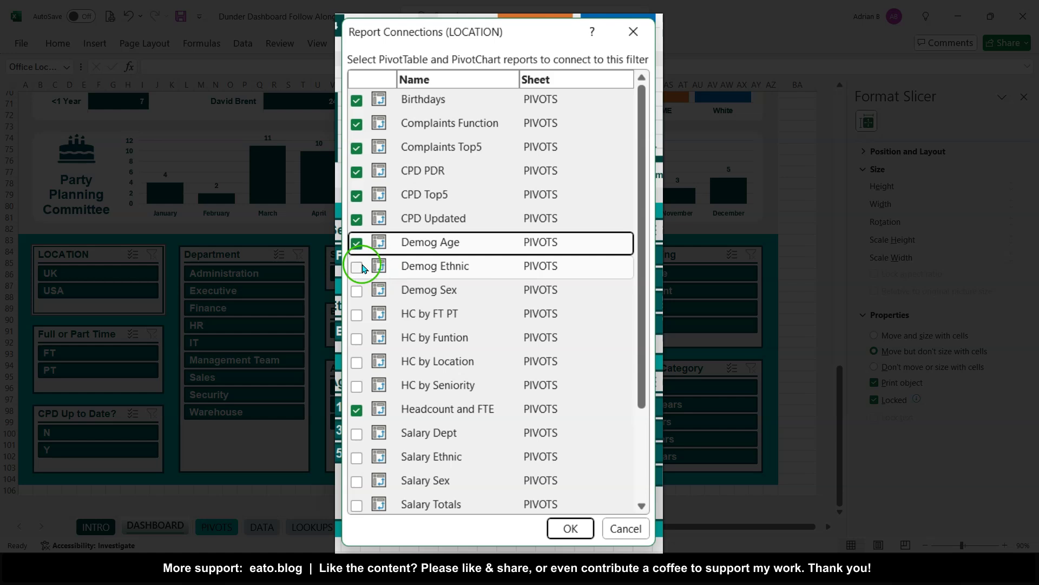
Add report connections from the Location slicer to Demog Ethnic, Demog Sex, HC by FT PT, HC by Funtion, HC by Location and HC by Seniority.
left_click(357, 267)
left_click(357, 314)
left_click(359, 290)
left_click(357, 338)
left_click(357, 361)
left_click(356, 385)
Add the Salary Dept, Salary Ethnic, Salary Sex and Salary Totals pivot tables to the Location slicer's report connections.
left_click(357, 433)
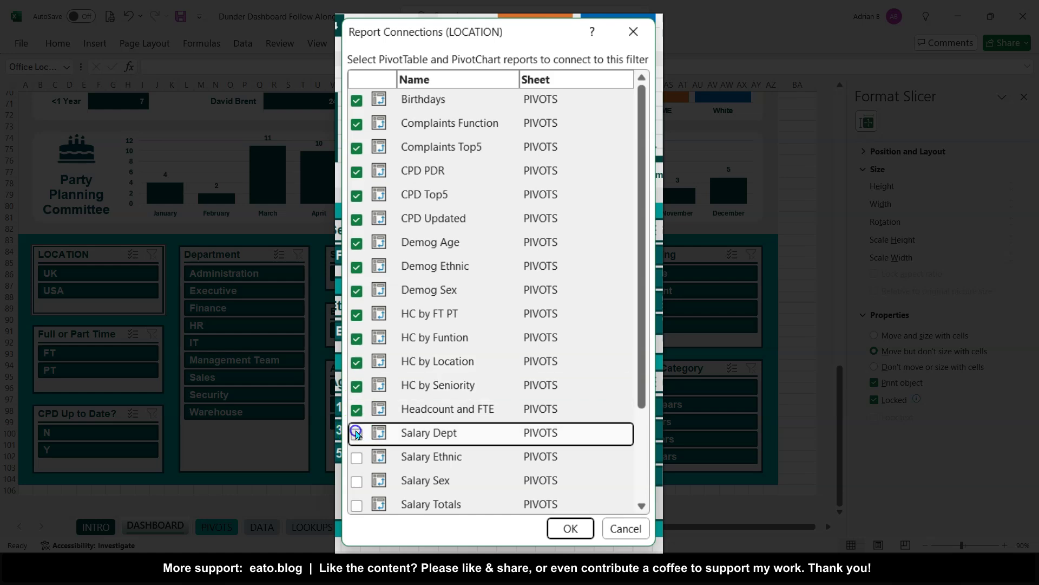
scroll(358, 430, "down", 2)
left_click(357, 335)
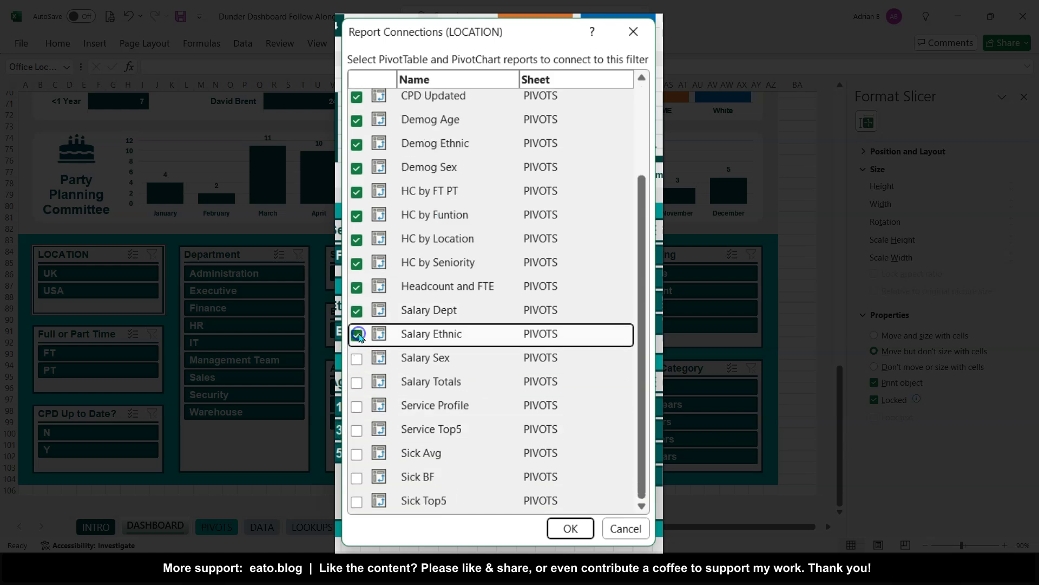
left_click(357, 358)
left_click(356, 382)
Add Service Profile, Service Top5, Sick Avg, Sick BF and Sick Top5 to the Location slicer's report connections and apply them.
left_click(357, 406)
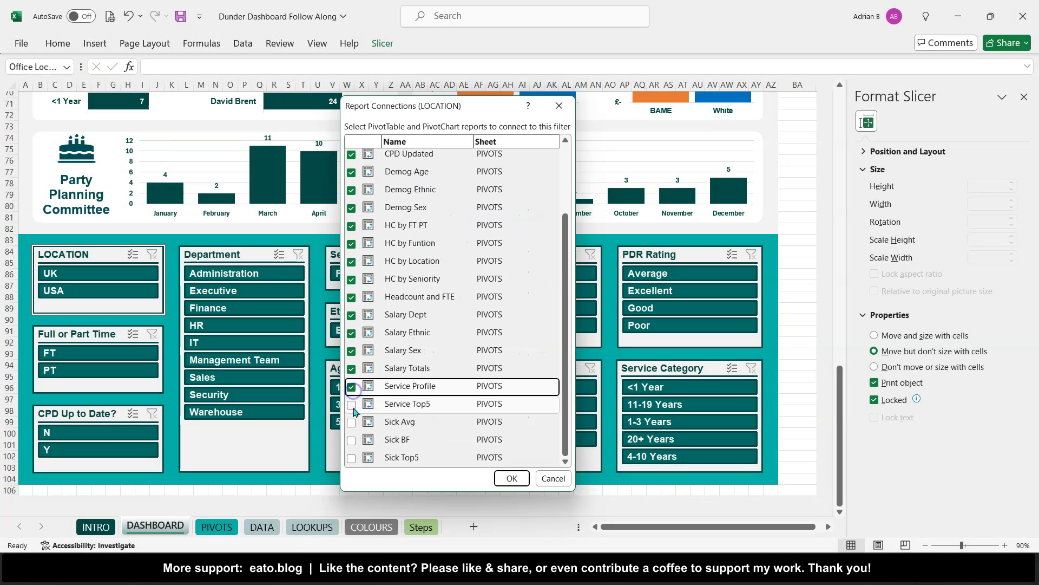
left_click(353, 407)
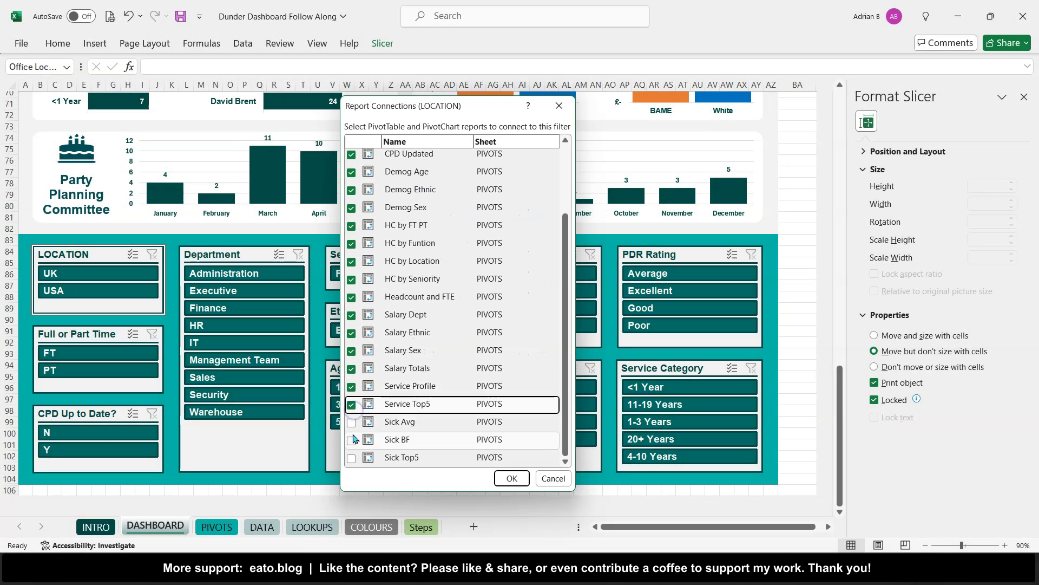
left_click(353, 424)
left_click(353, 441)
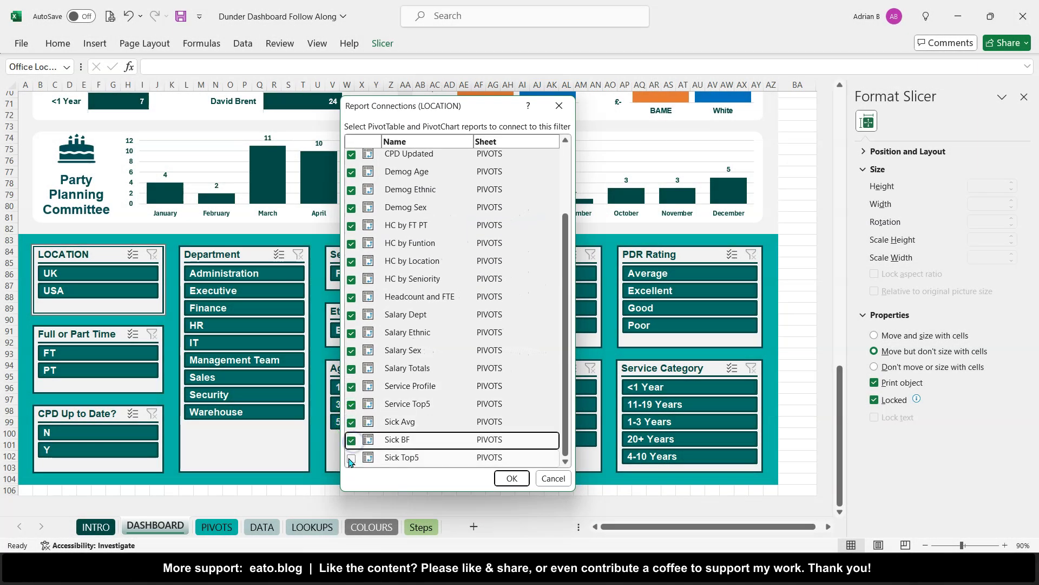
left_click(352, 458)
left_click(504, 480)
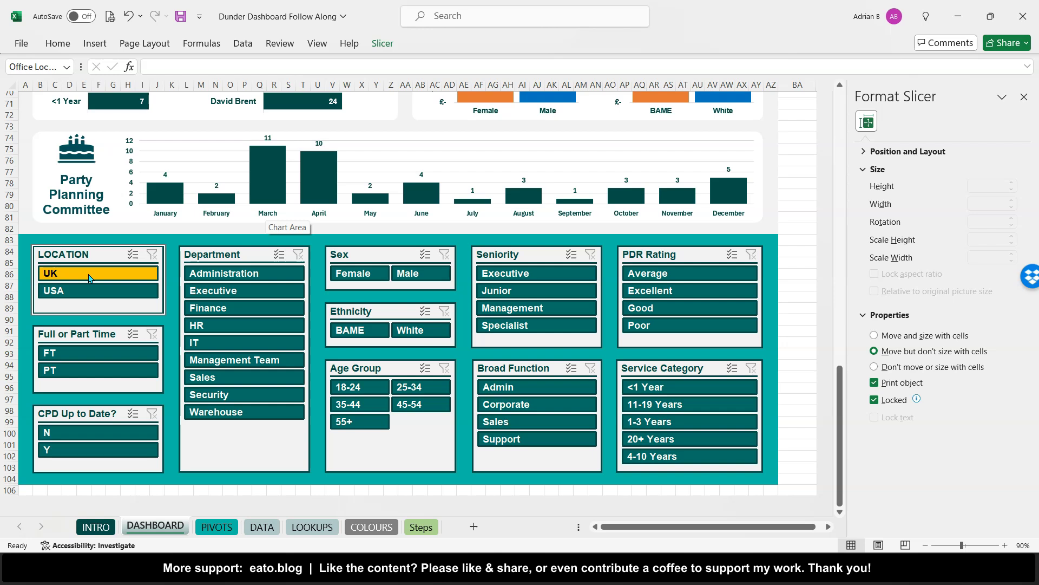
Glance at the PIVOTS sheet, return to the DASHBOARD sheet and filter the Location slicer to UK.
left_click(216, 528)
left_click(155, 527)
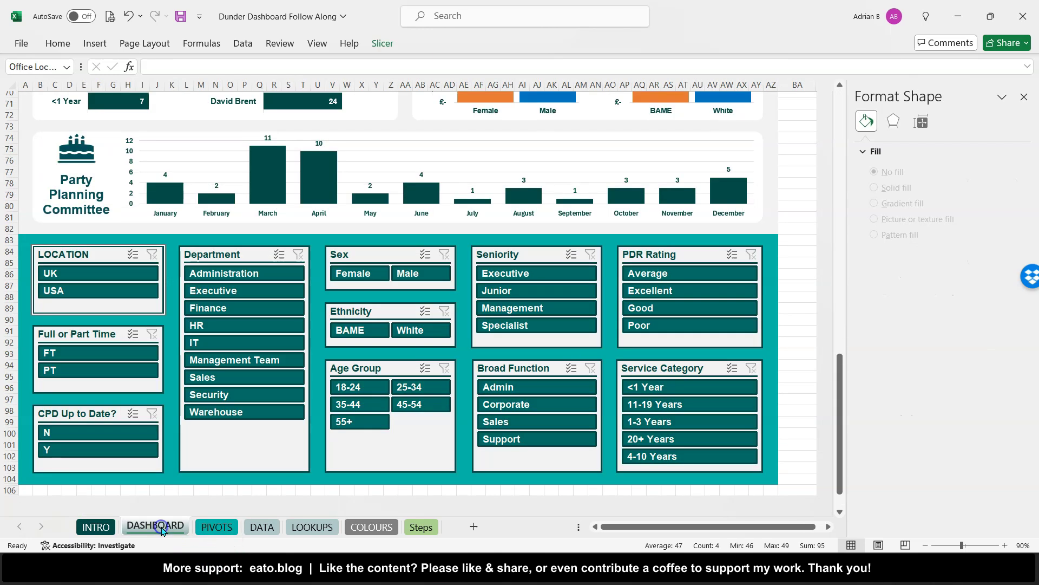
left_click(80, 279)
Check whether the charts and figures in every dashboard section, from Party Planning Committee up to Total Employees, respond to the UK filter.
scroll(80, 278, "up", 7)
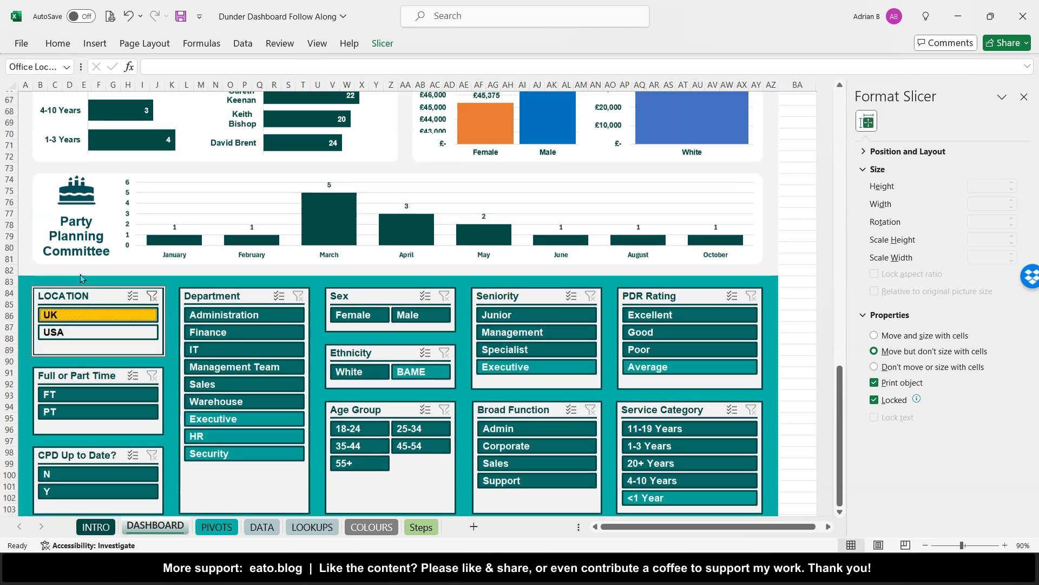
scroll(80, 279, "up", 3)
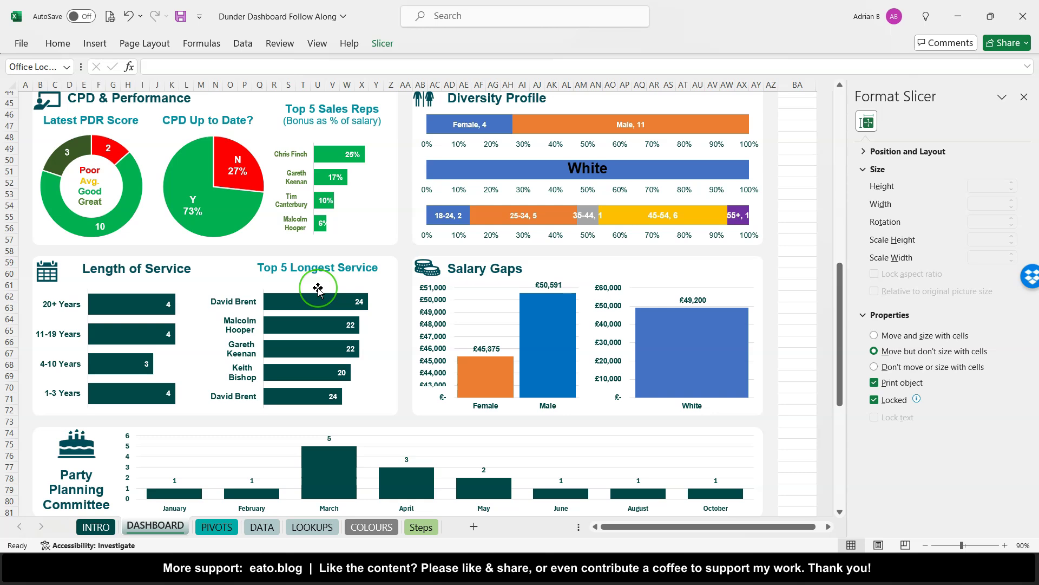
scroll(325, 301, "up", 2)
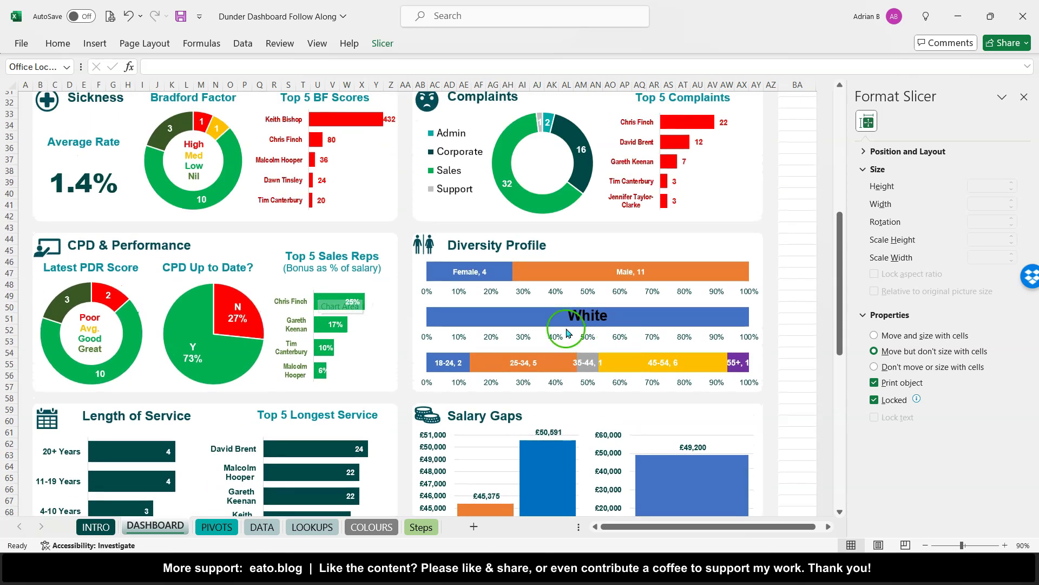
scroll(501, 332, "down", 3)
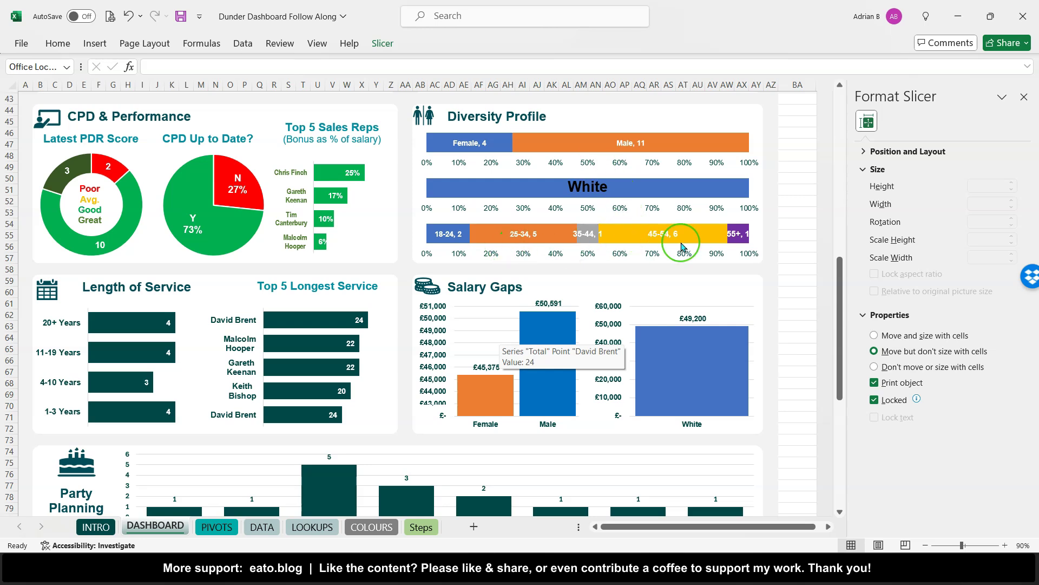
scroll(679, 247, "up", 3)
scroll(682, 247, "up", 5)
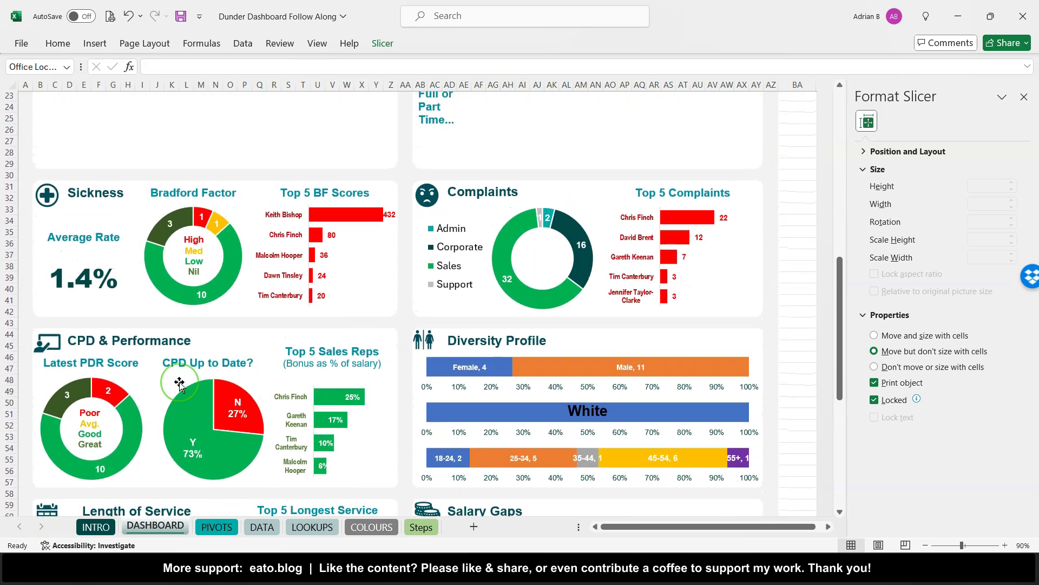
scroll(180, 385, "up", 7)
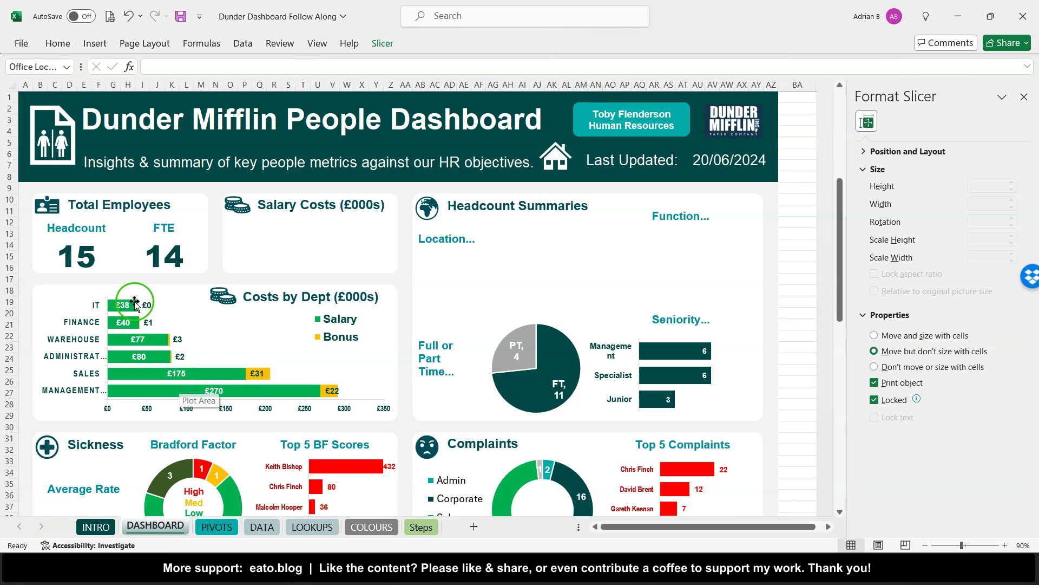
left_click(373, 221)
scroll(336, 228, "down", 20)
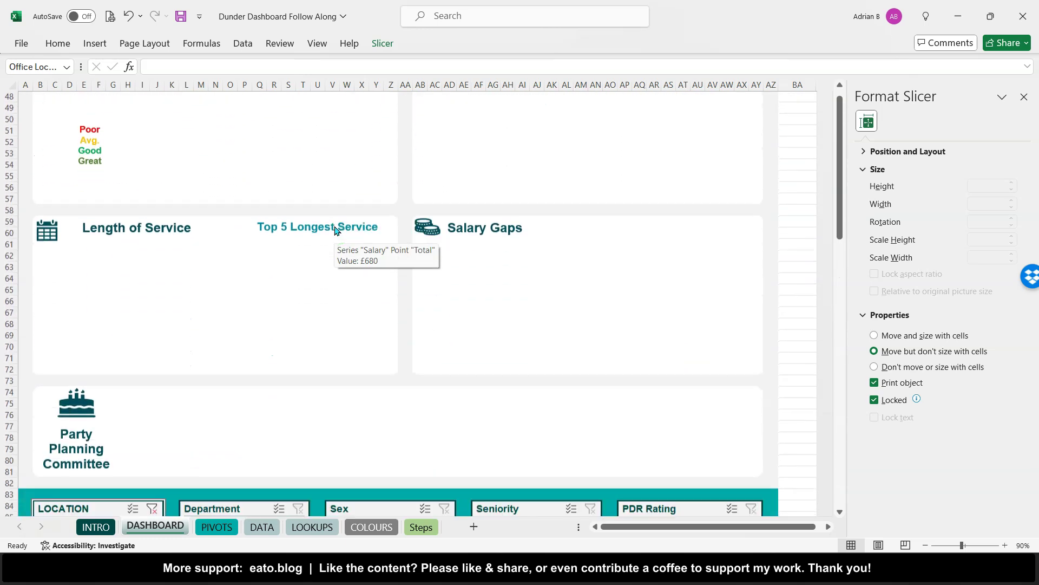
Return to the slicers and clear the Location slicer's filter so both UK and USA are included.
scroll(336, 232, "down", 8)
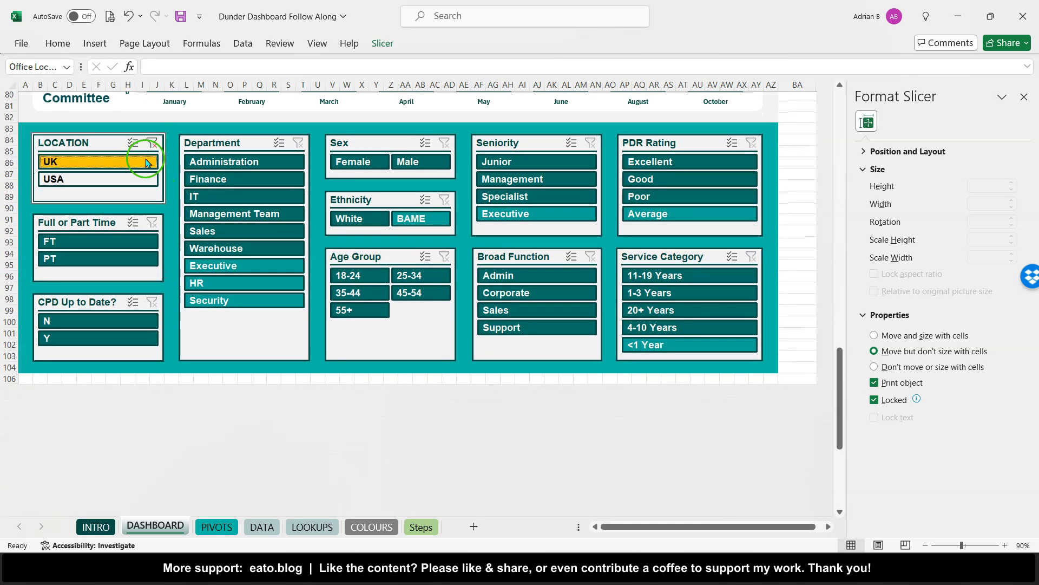
left_click(153, 145)
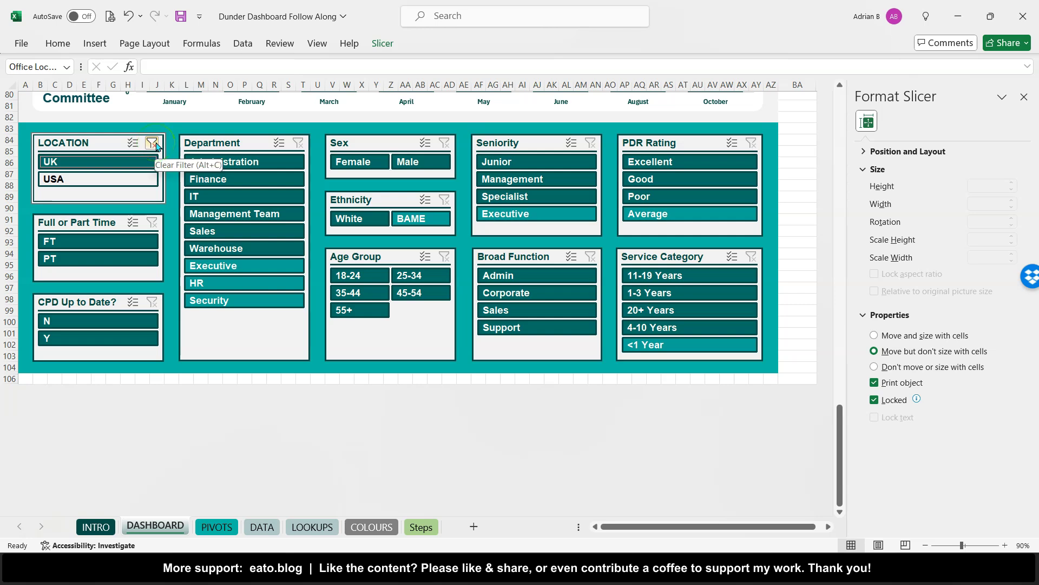
left_click(154, 144)
Open the report connections of the Full or Part Time slicer and enlarge the dialog to show more of the pivot table list.
left_click(151, 232)
left_click(122, 230)
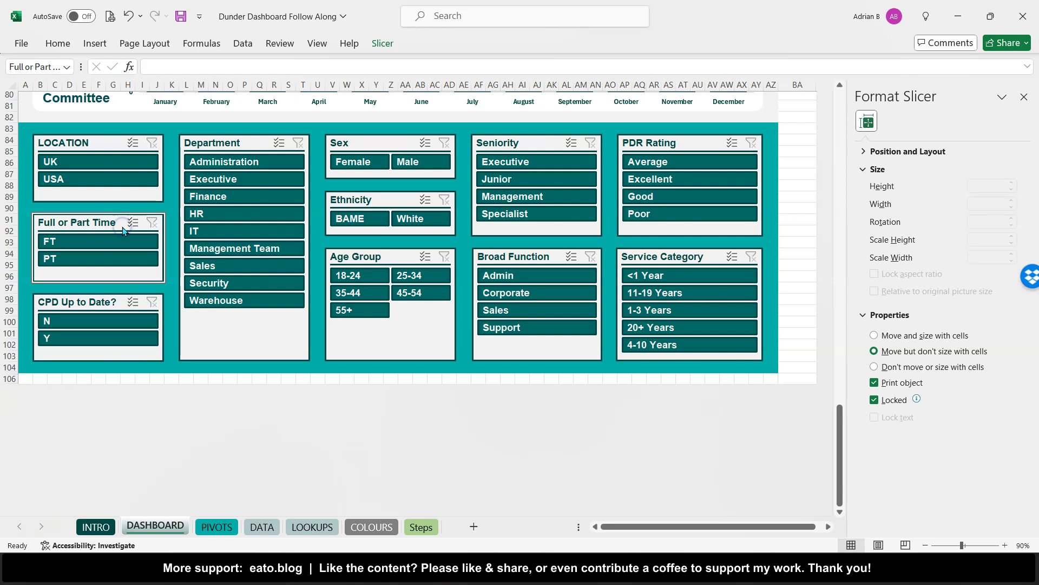
left_click(390, 53)
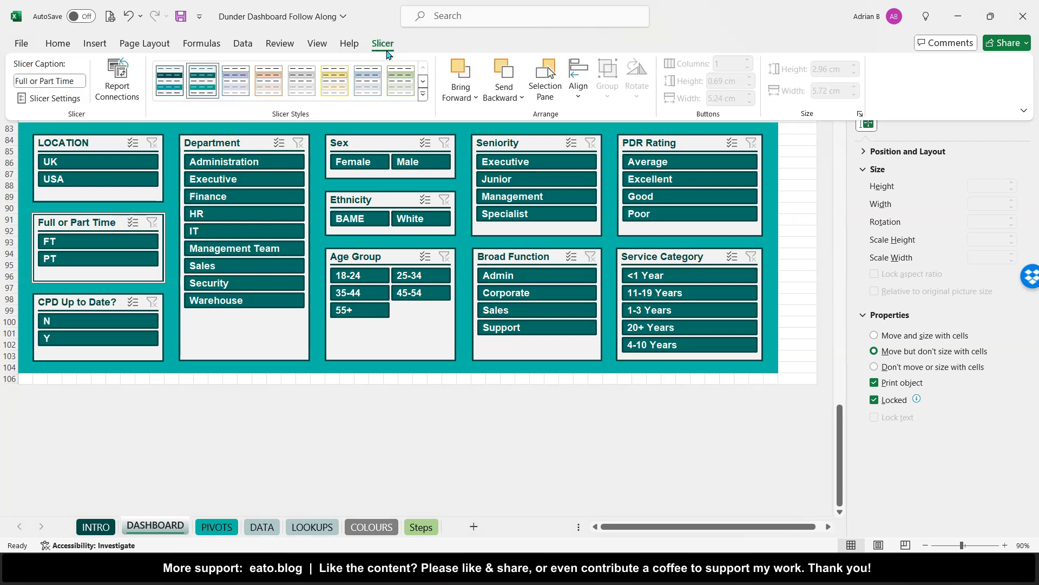
left_click(116, 91)
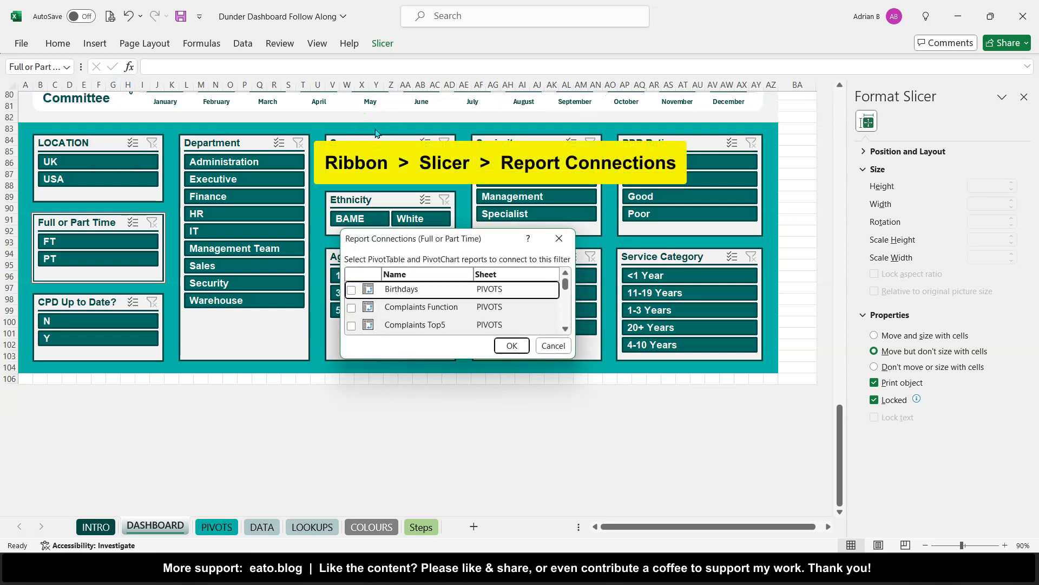
left_click_drag(490, 228, 491, 76)
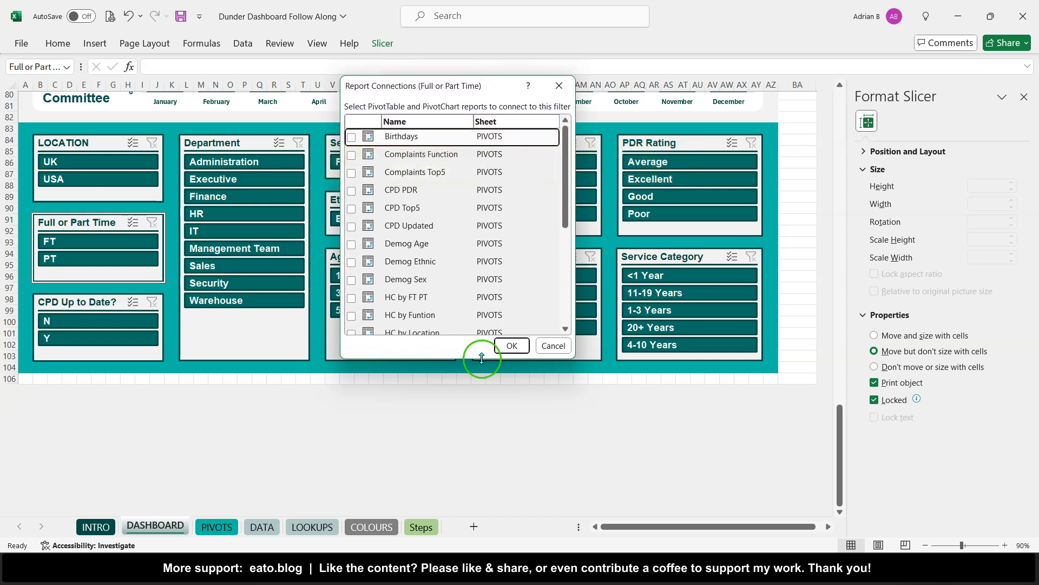
left_click_drag(480, 359, 480, 494)
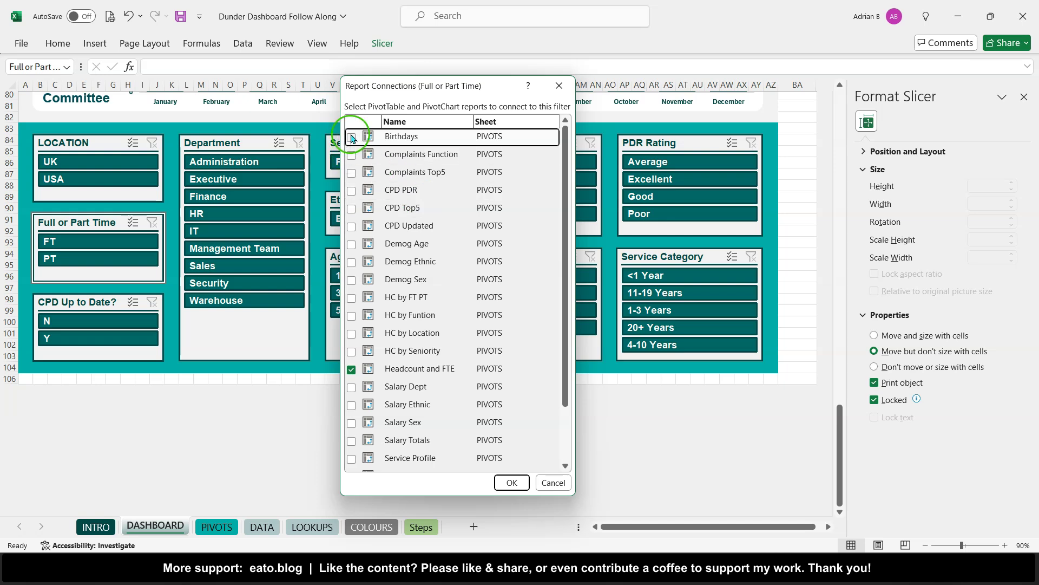
Connect the Full or Part Time slicer to all the listed pivot tables, from Birthdays and Complaints onwards, and apply the connections.
left_click(353, 156)
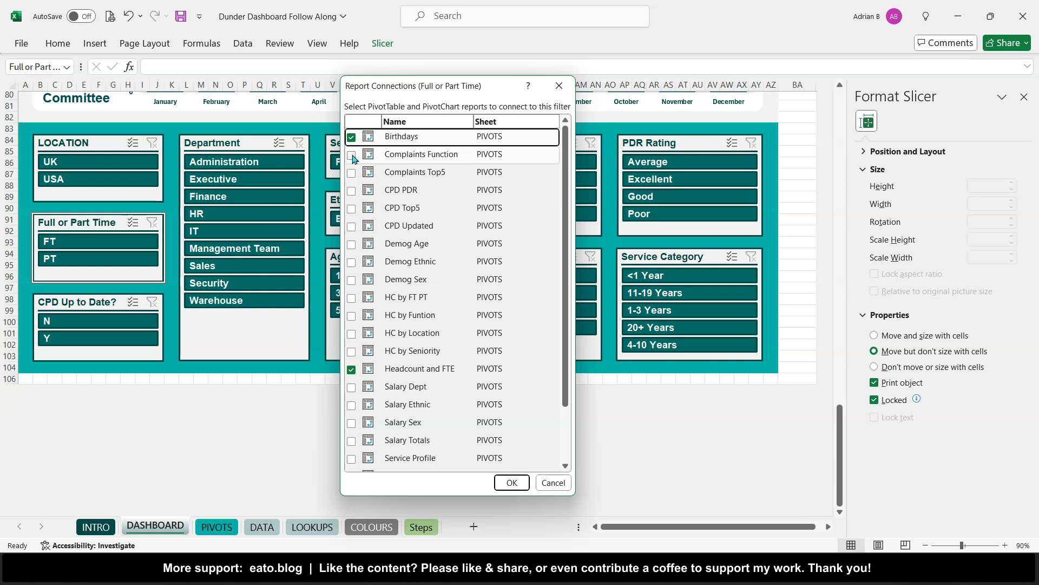
left_click(353, 156)
left_click(352, 174)
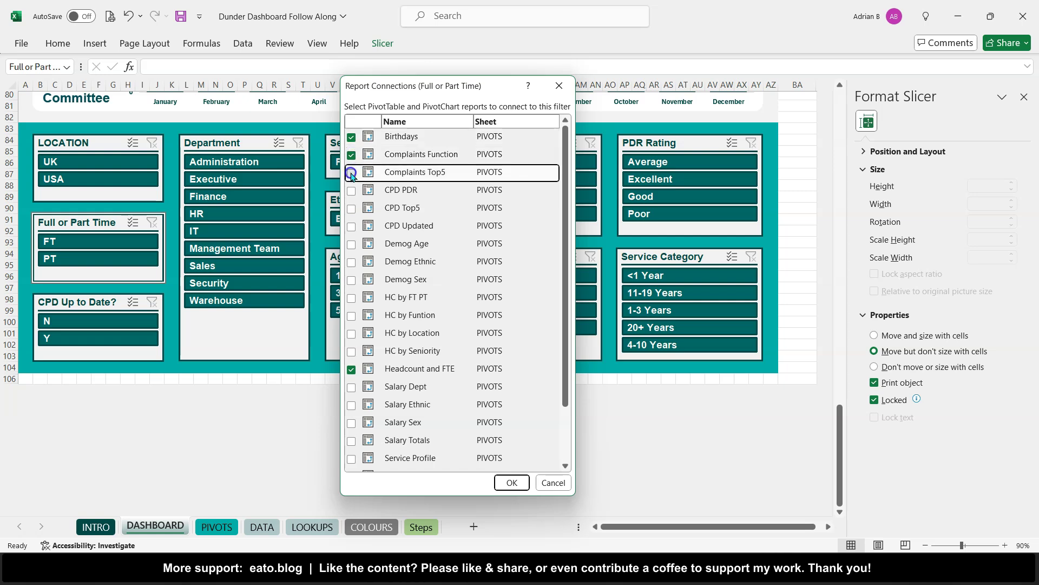
left_click(352, 191)
left_click(352, 209)
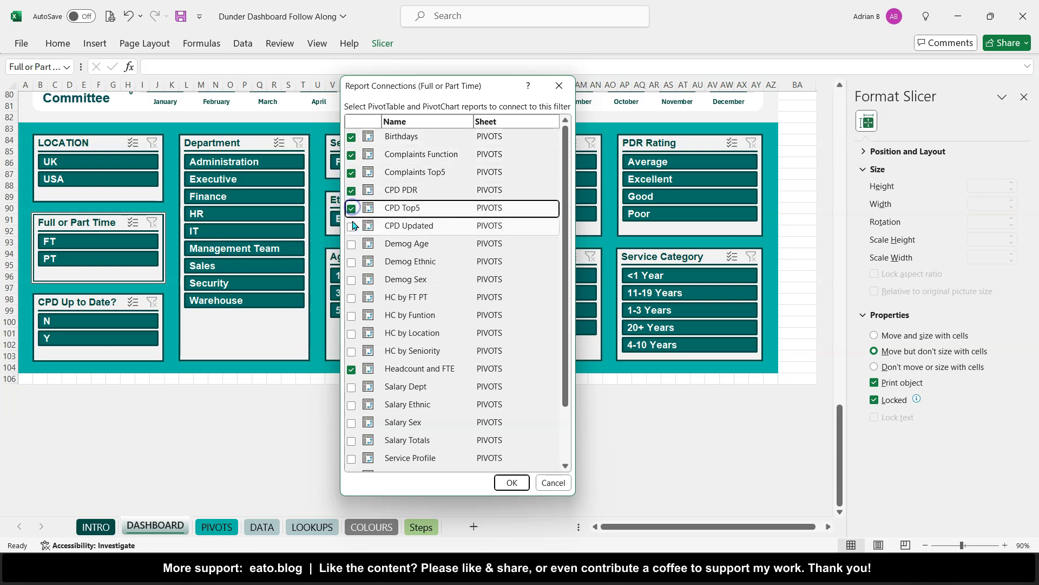
left_click(352, 227)
left_click(351, 244)
left_click(351, 262)
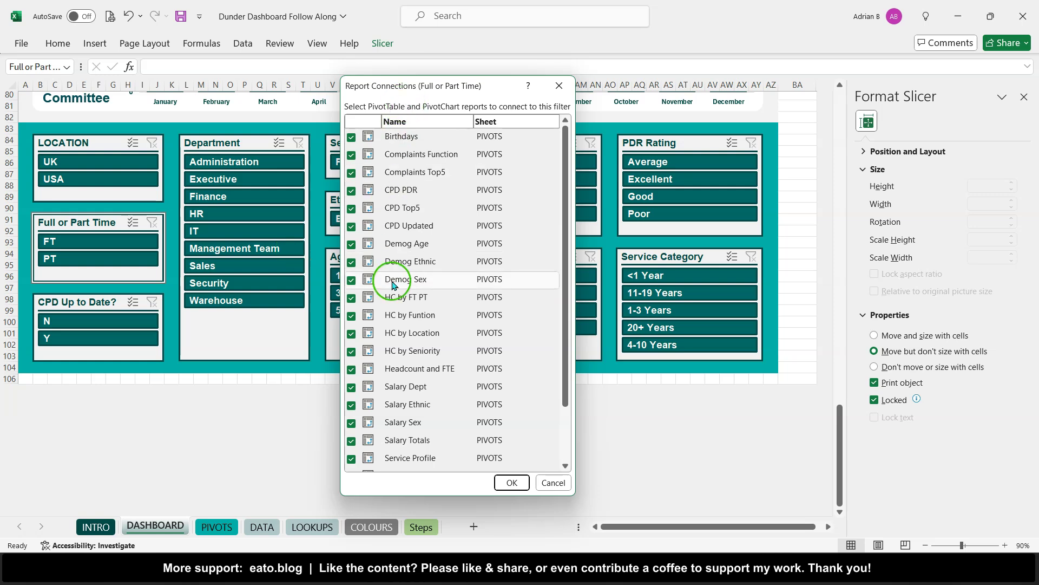
left_click(512, 482)
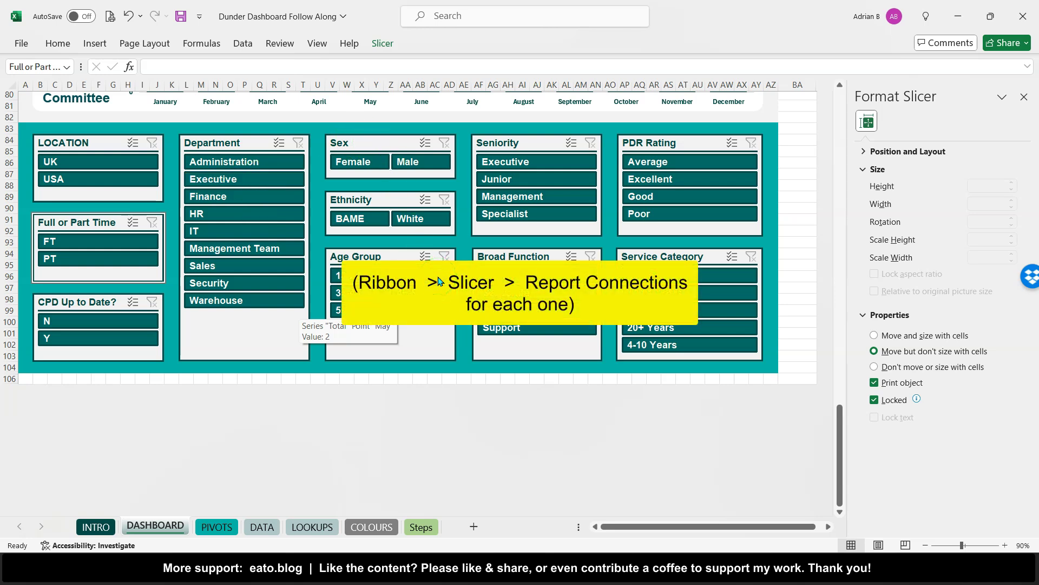
scroll(440, 281, "up", 11)
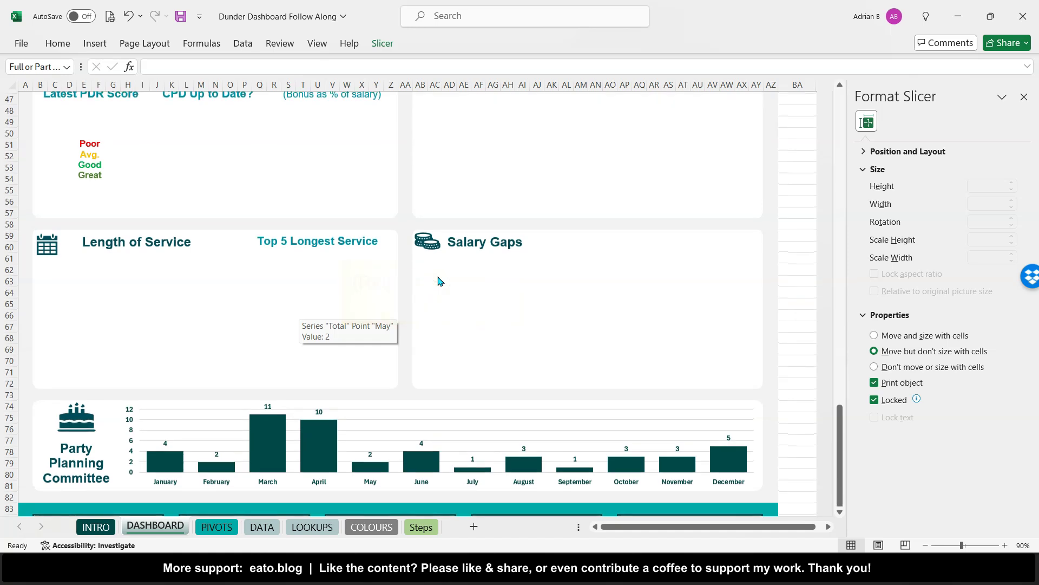
scroll(434, 329, "down", 12)
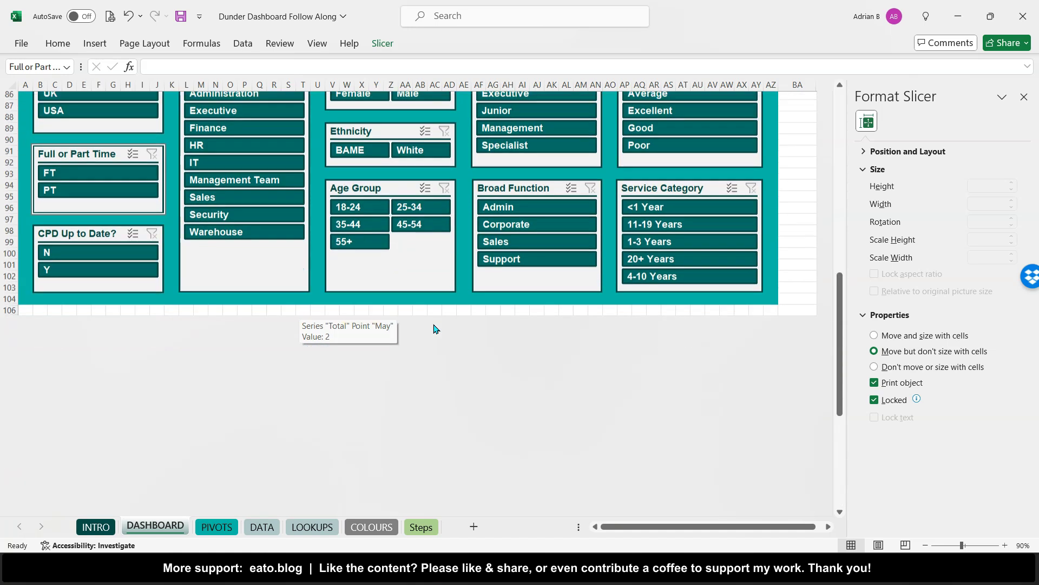
scroll(434, 328, "up", 9)
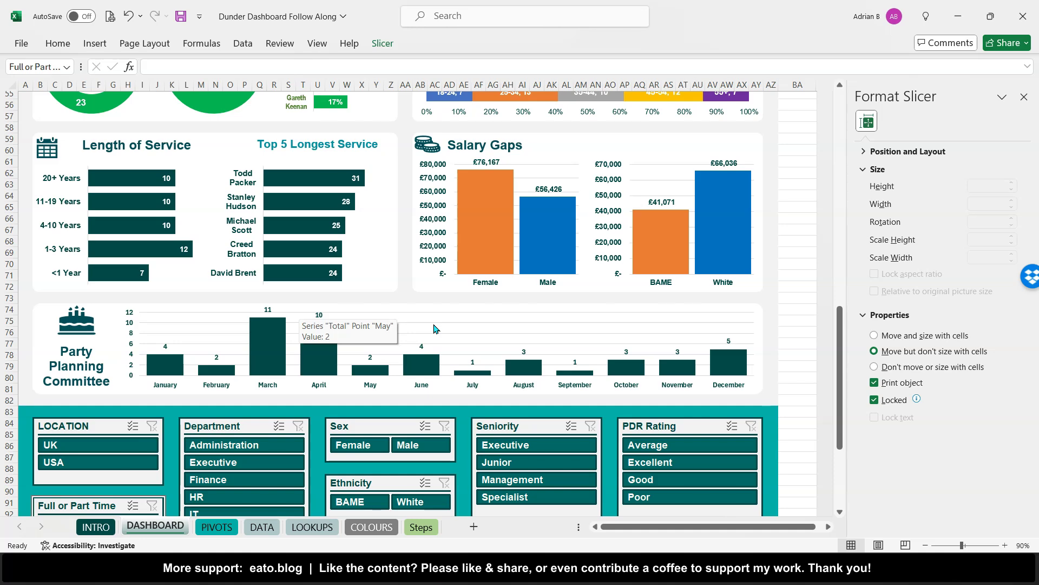
scroll(434, 329, "down", 8)
scroll(435, 329, "up", 4)
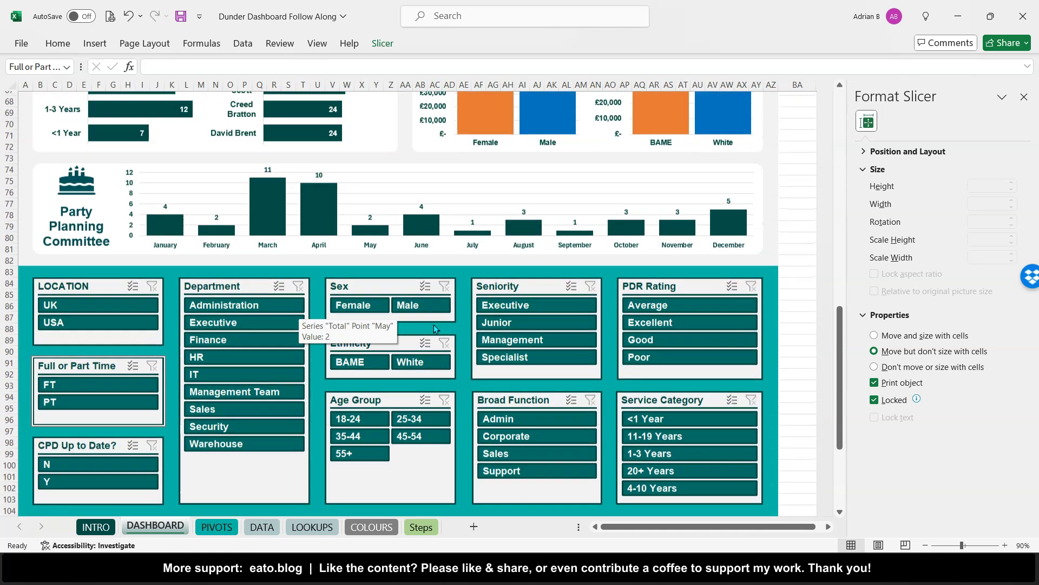
scroll(434, 328, "down", 3)
scroll(434, 328, "up", 4)
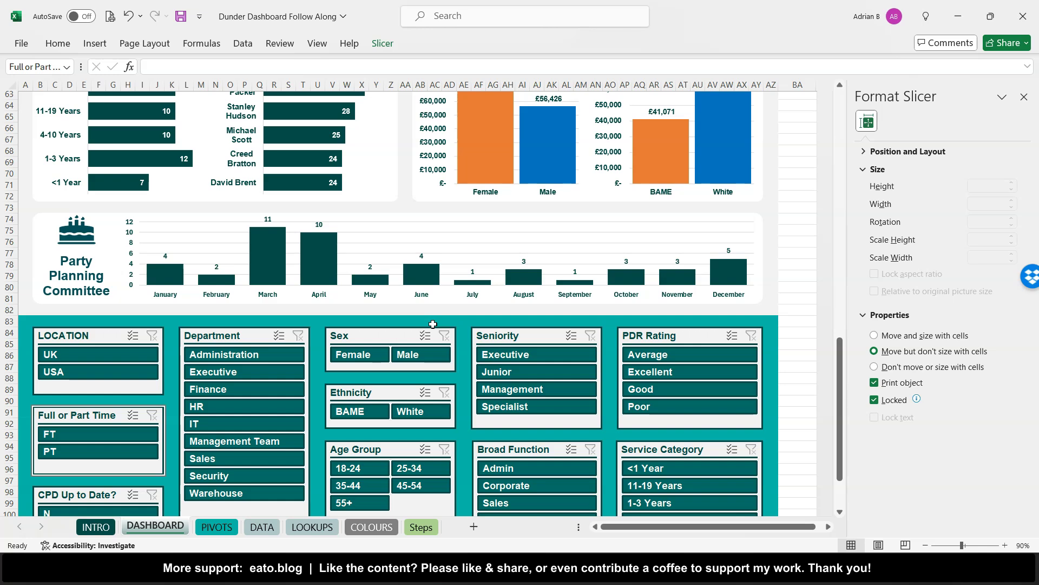
scroll(430, 325, "up", 2)
On the PIVOTS sheet, insert a timeline based on Start Date for the Headcount and FTE Totals pivot table.
left_click(213, 527)
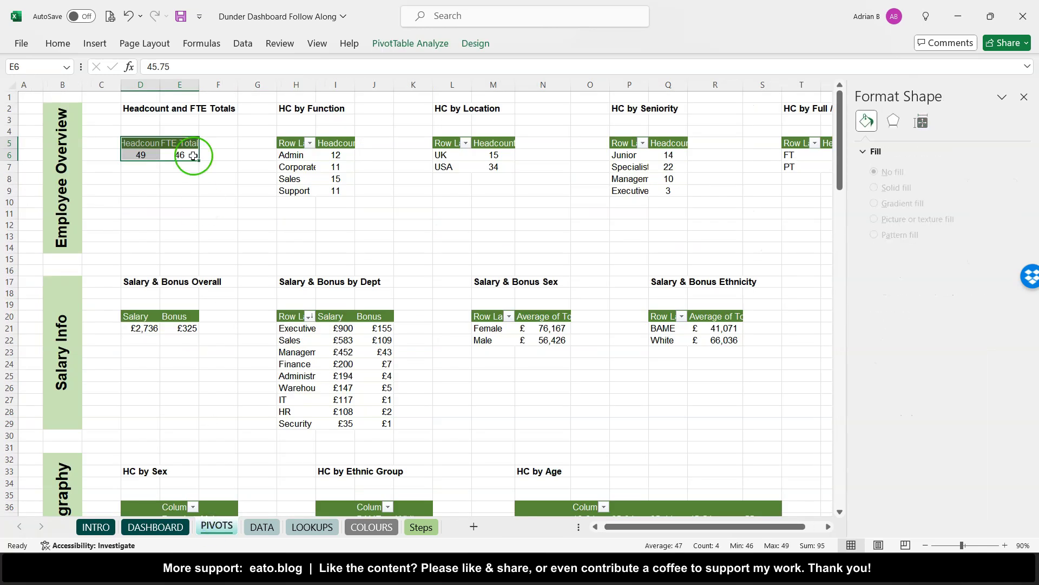
left_click(193, 156)
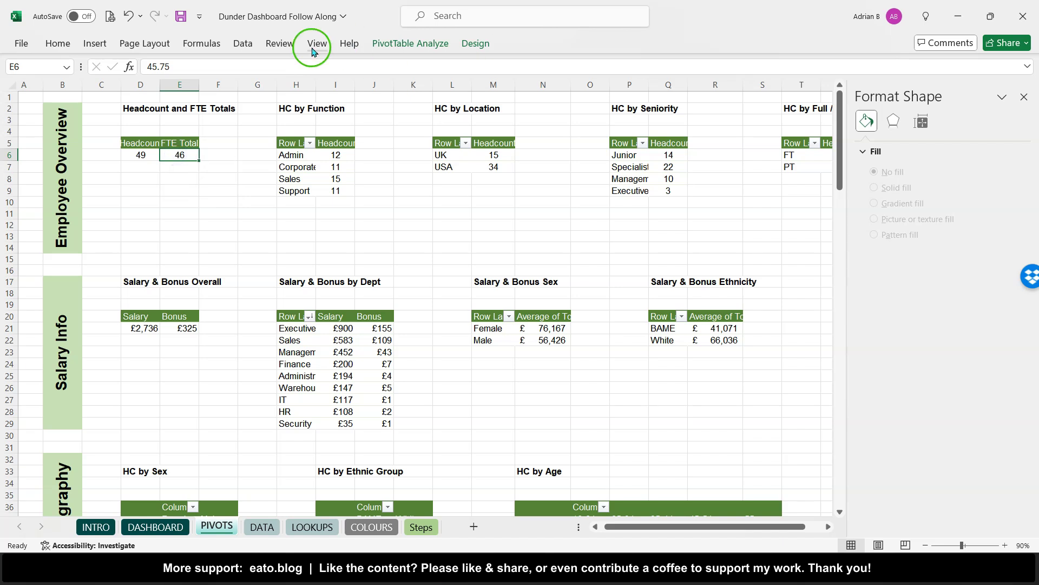
left_click(95, 44)
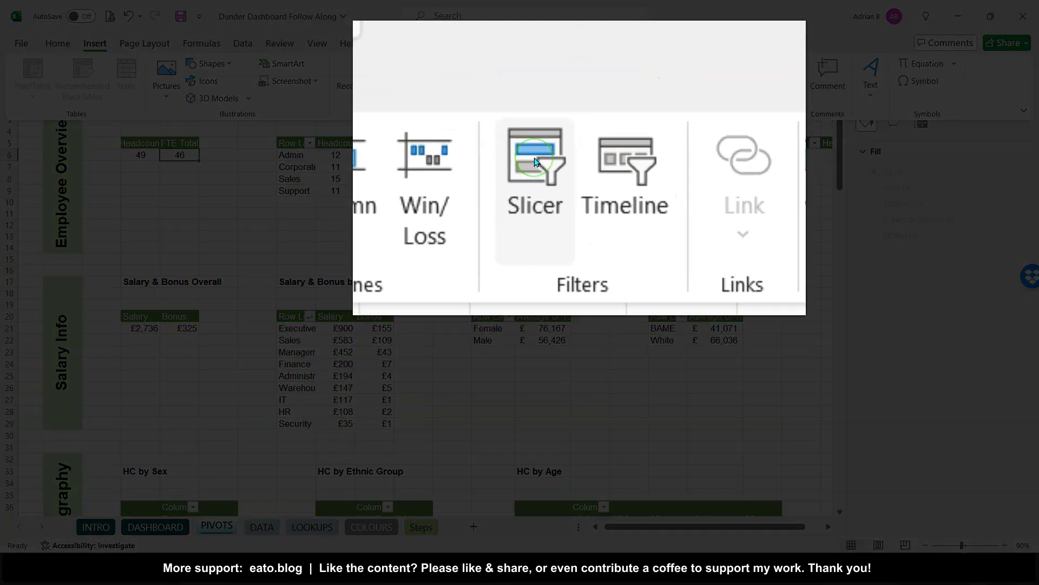
left_click(535, 162)
left_click(612, 175)
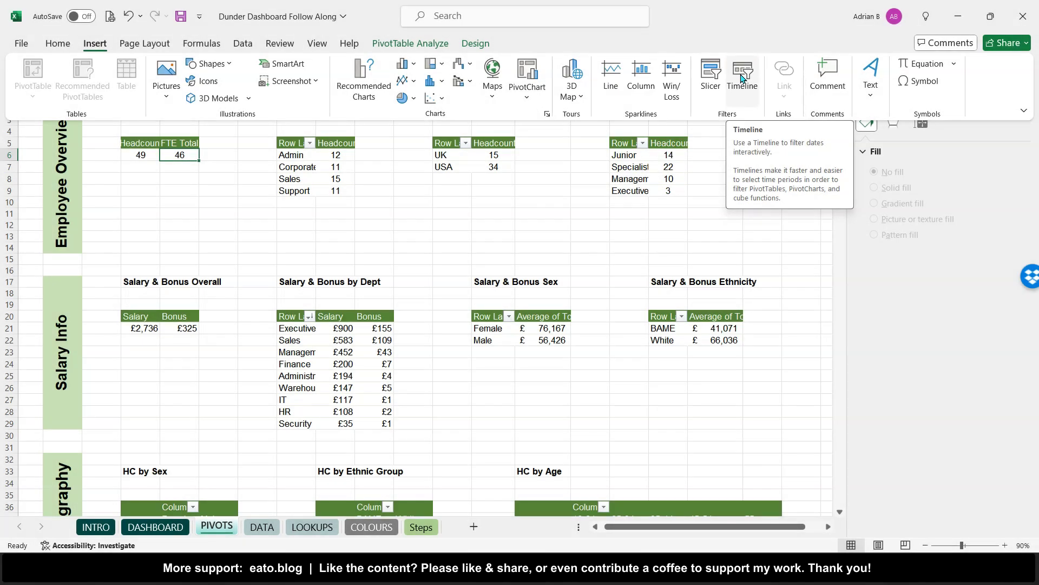
left_click(742, 78)
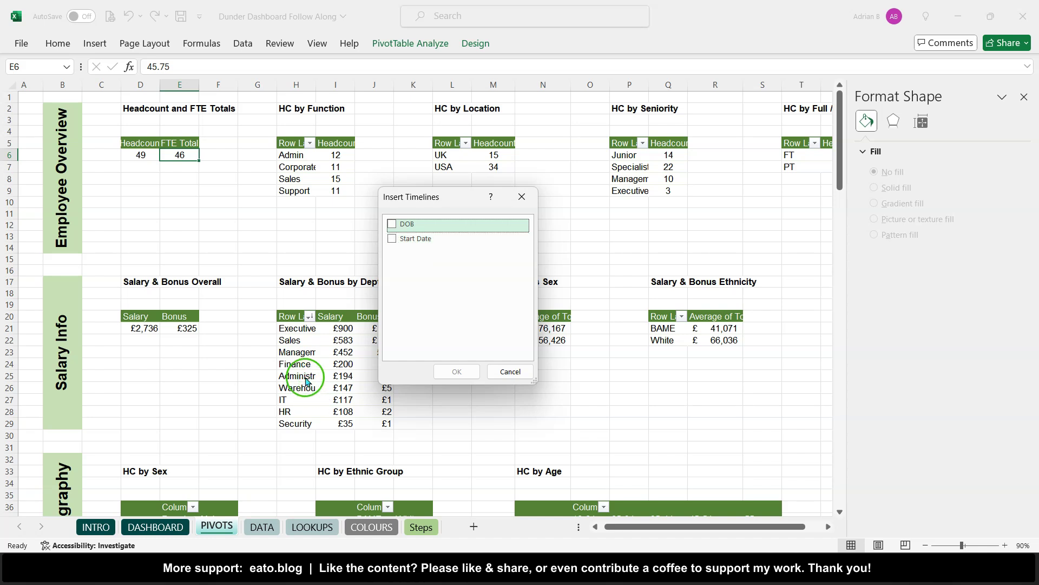
left_click(392, 240)
left_click(456, 373)
Place the Start Date timeline just beneath the headcount totals and enlarge it to about 26.75 cm wide and 4.06 cm high.
left_click_drag(483, 293, 334, 169)
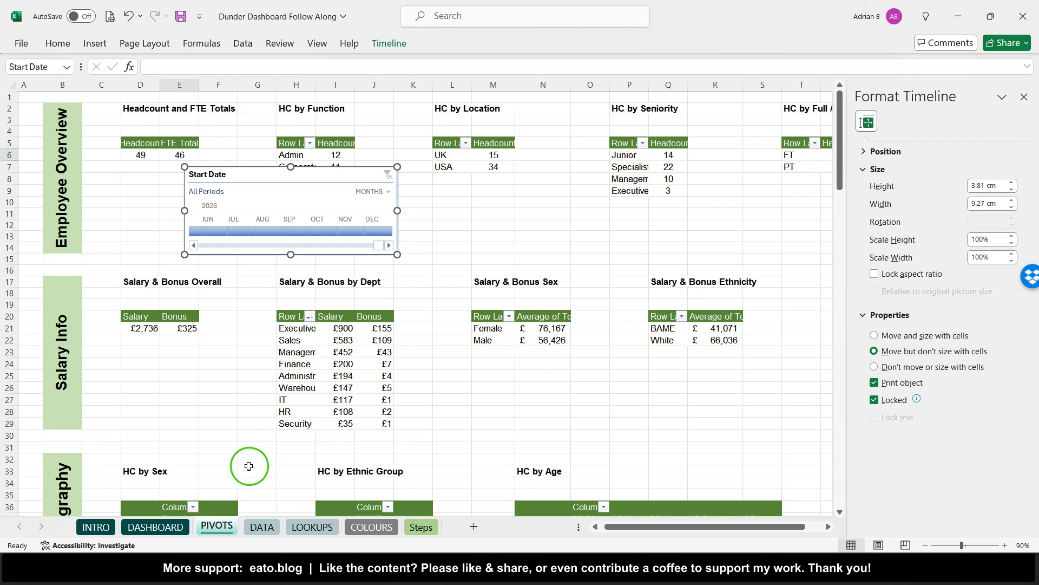
left_click_drag(314, 174, 246, 191)
left_click_drag(331, 269, 732, 277)
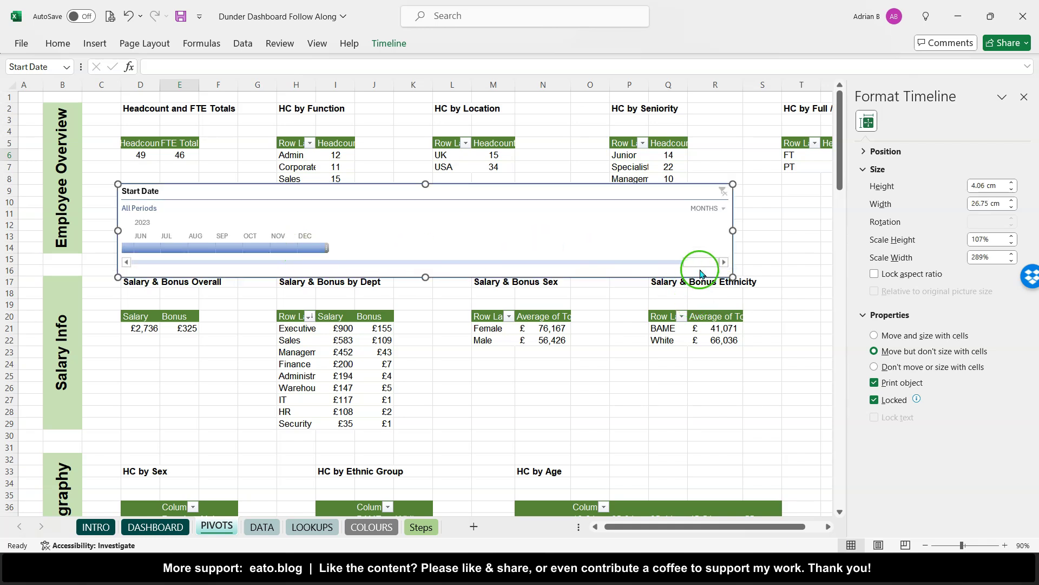
Filter the timeline to Sep 2020 - Jun 2021 and inspect its report connections without altering them.
left_click_drag(704, 268, 628, 267)
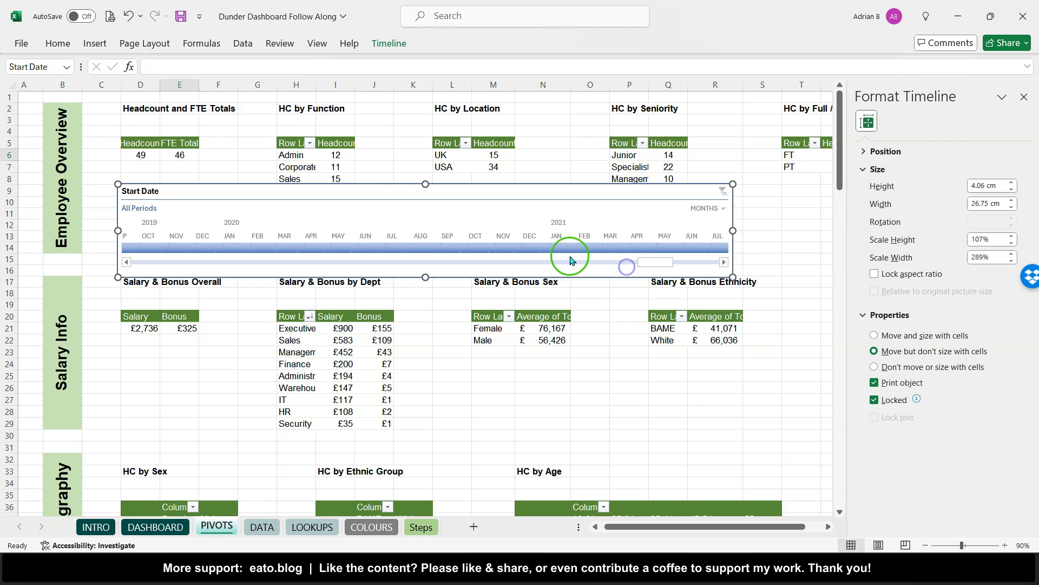
left_click_drag(455, 247, 712, 248)
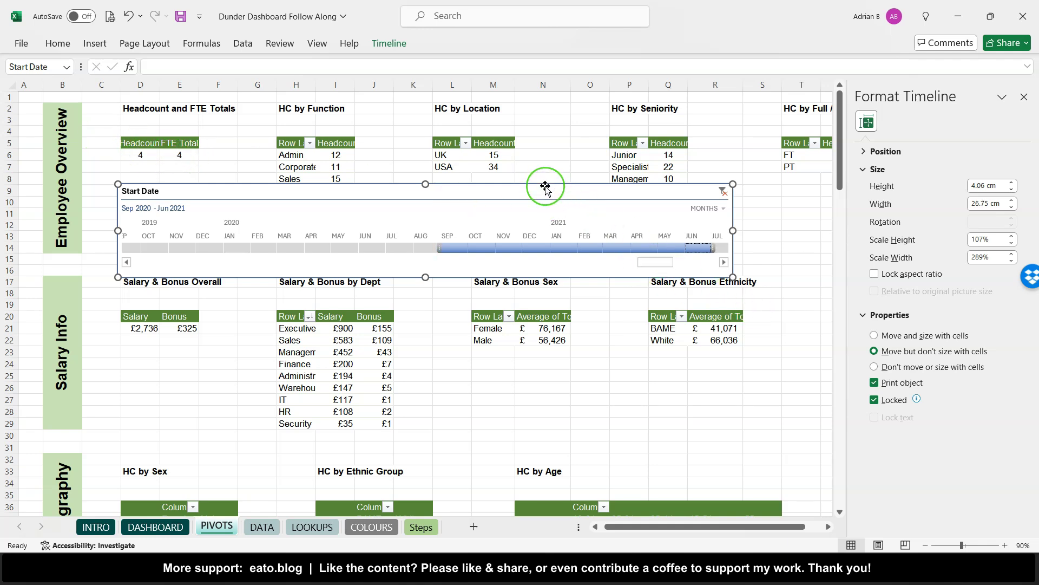
left_click(387, 52)
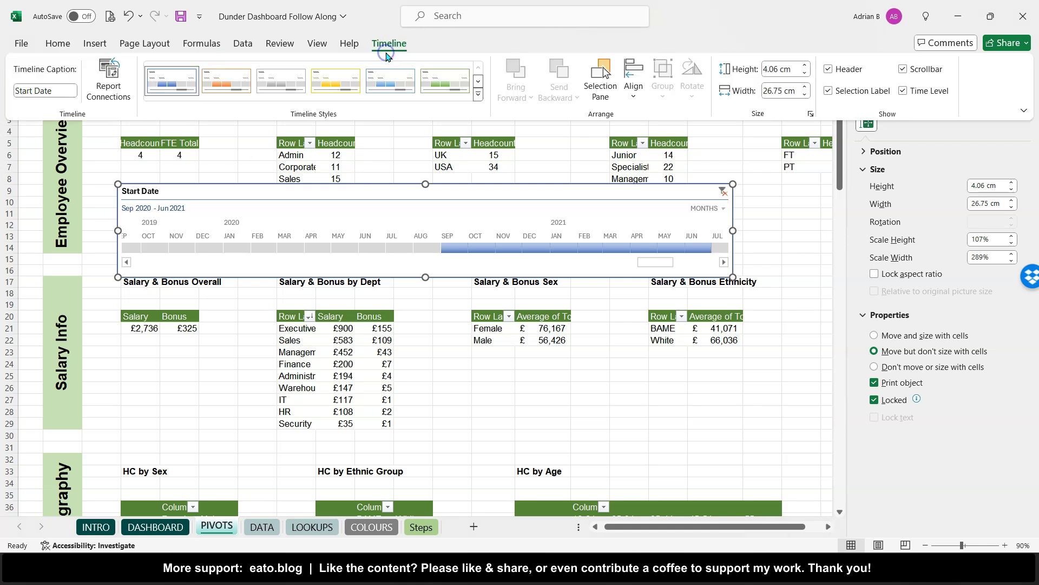
left_click(108, 84)
left_click_drag(566, 277, 569, 234)
left_click(561, 232)
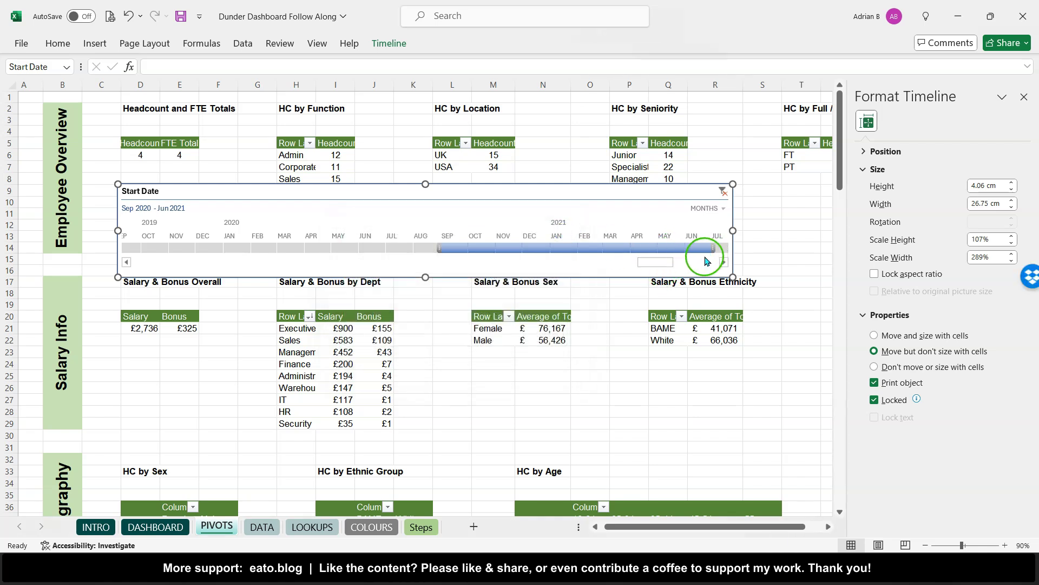
Move along the timeline to its most recent periods and switch its time level from months to years.
left_click_drag(639, 263, 722, 246)
left_click(721, 208)
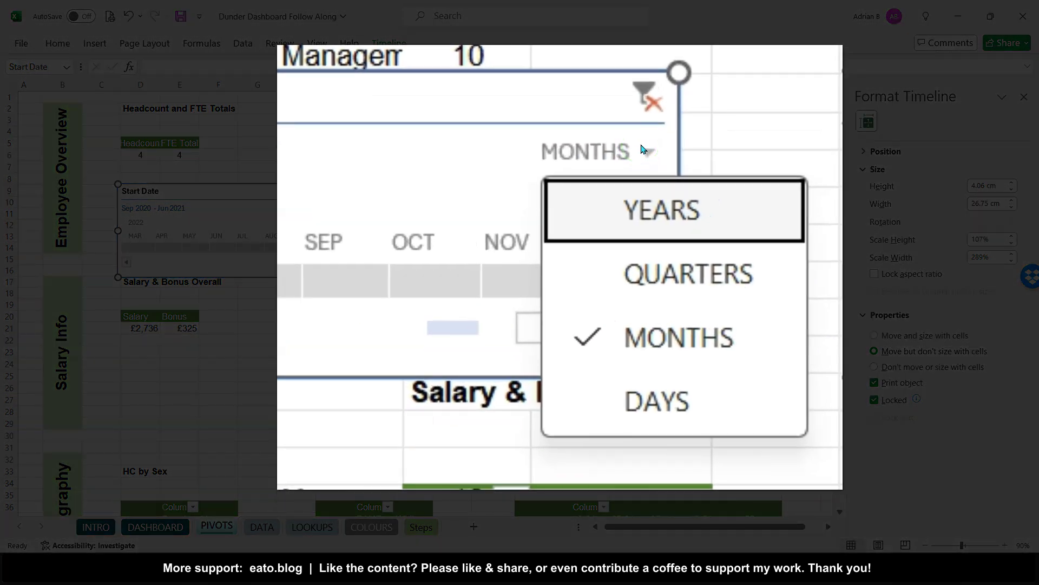
left_click_drag(633, 145, 651, 231)
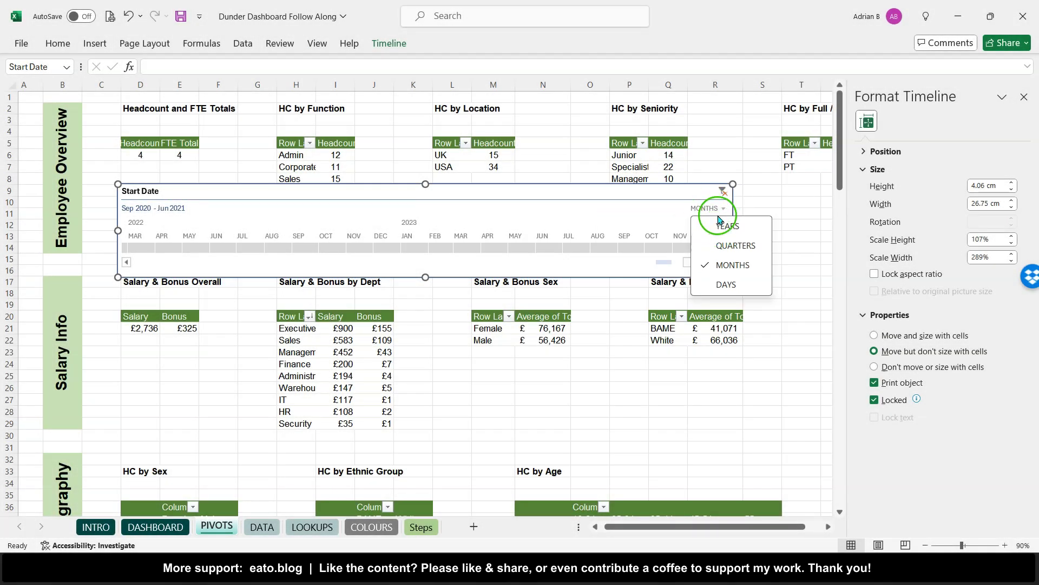
left_click(720, 226)
left_click_drag(736, 231, 735, 231)
Select 2021 on the timeline, extend the range to 2013 - 2023, and clear the timeline's filter.
left_click(641, 249)
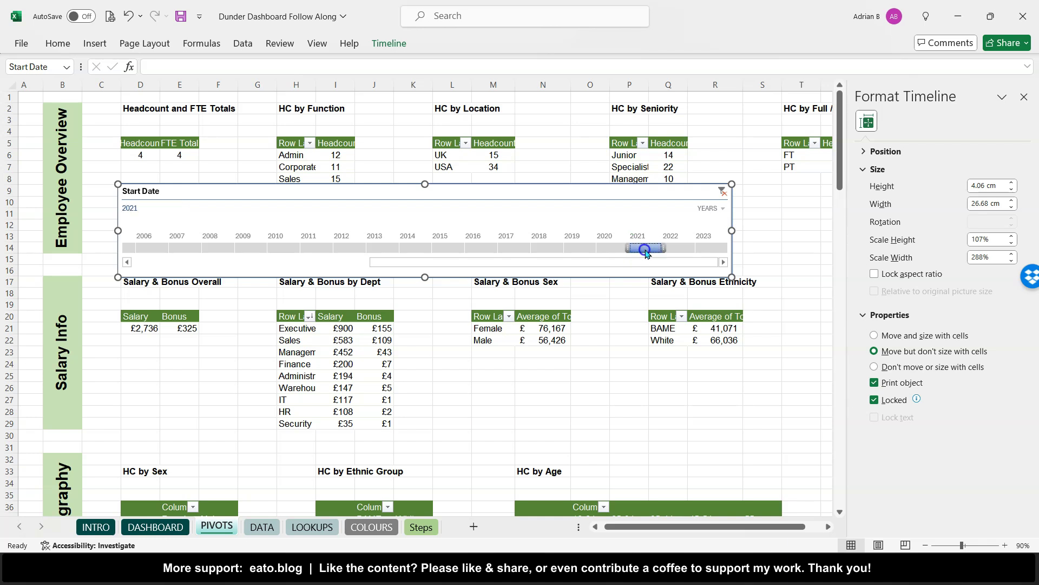
left_click_drag(629, 248, 353, 258)
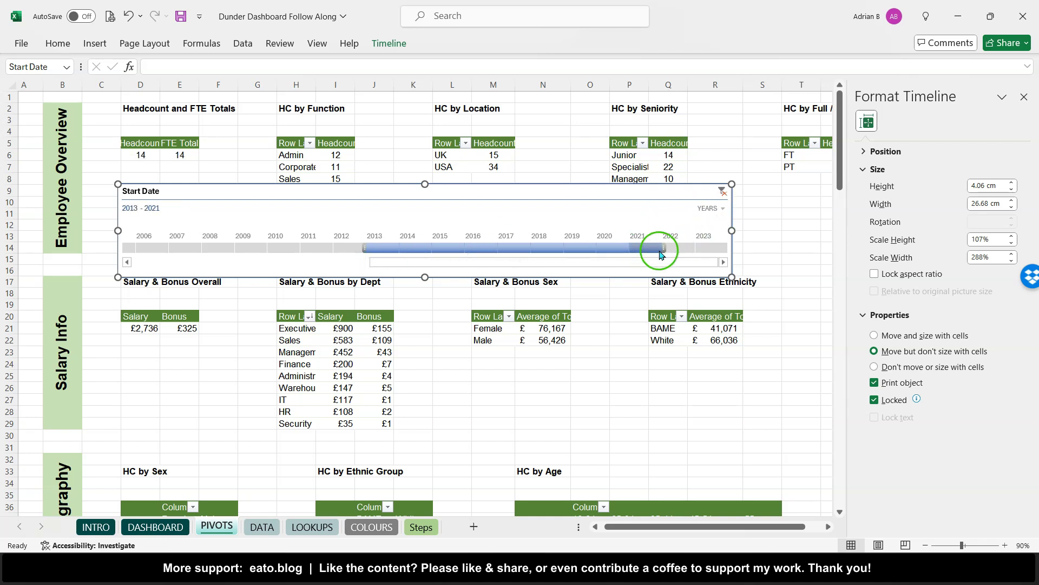
left_click_drag(663, 255, 720, 253)
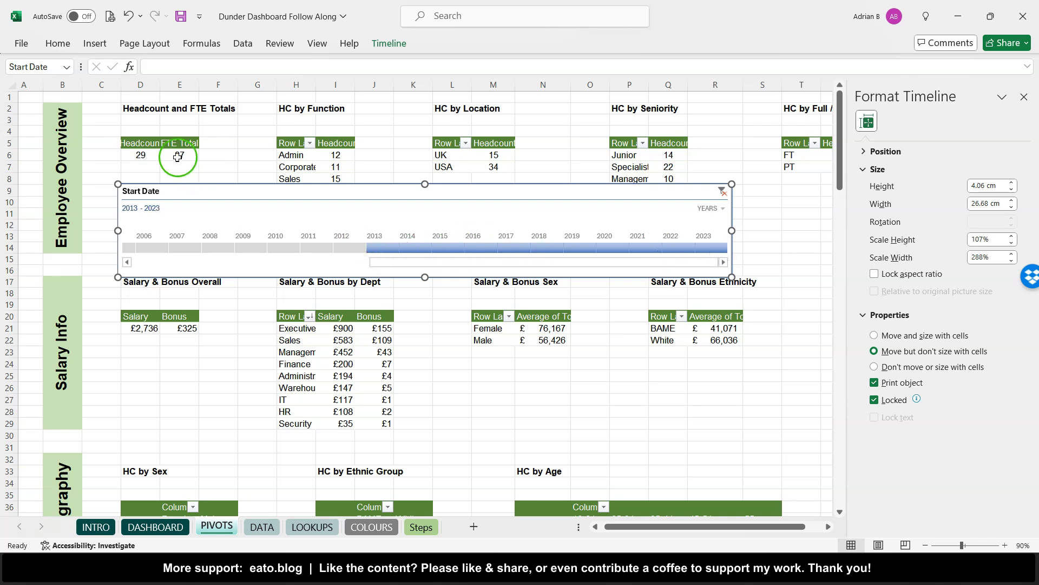
left_click_drag(142, 155, 181, 155)
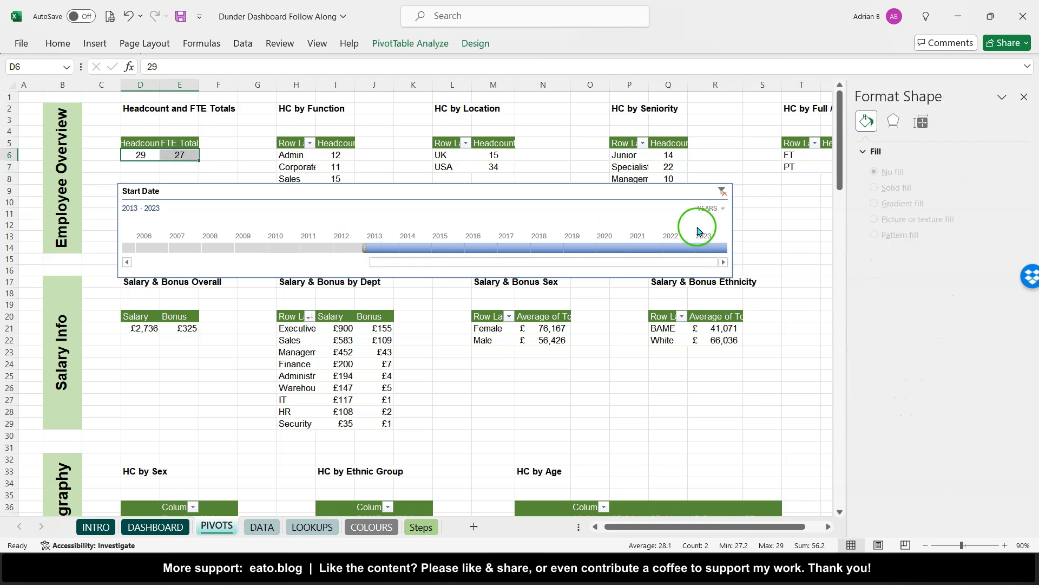
left_click(725, 198)
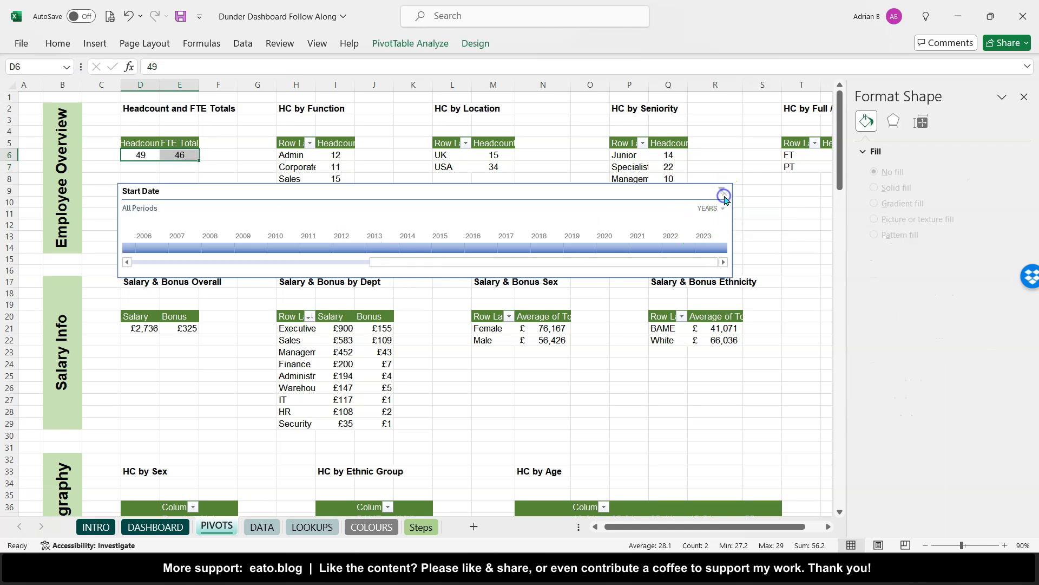
left_click(573, 193)
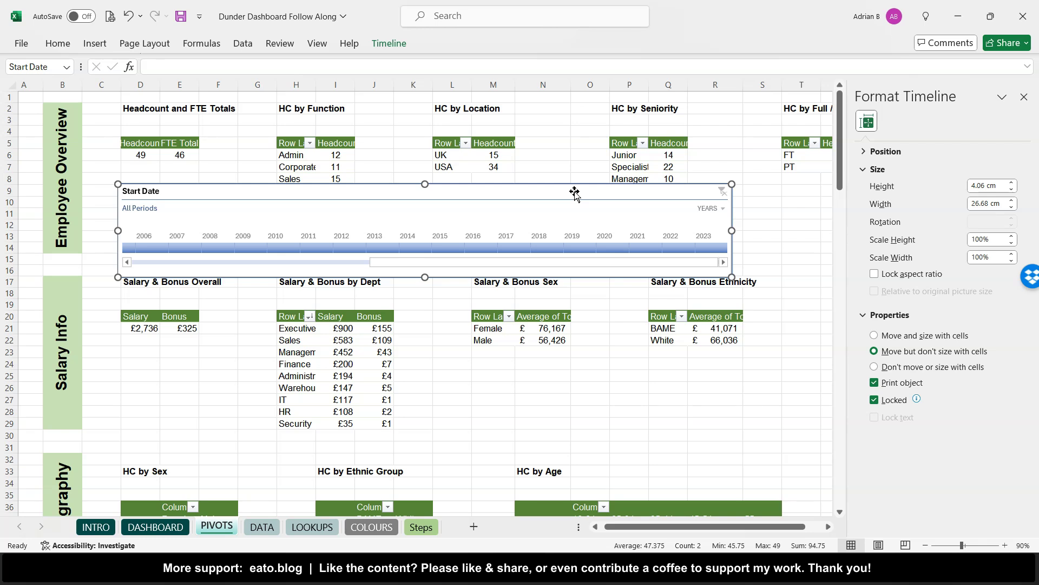
Check the date column on the DATA sheet and delete the Start Date timeline from the PIVOTS sheet.
left_click(273, 528)
scroll(452, 361, "left", 5)
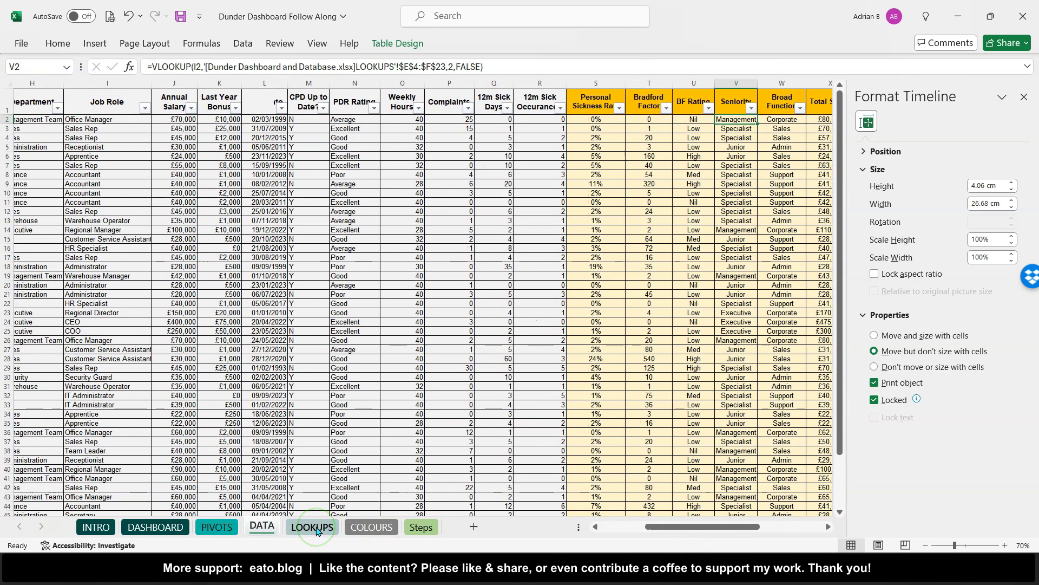
left_click(224, 529)
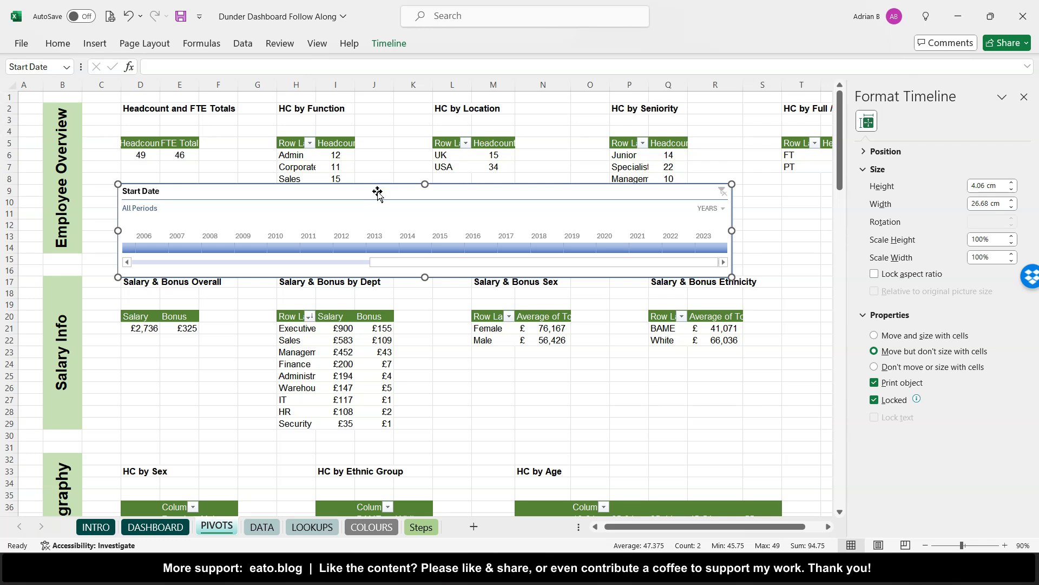
key("Delete")
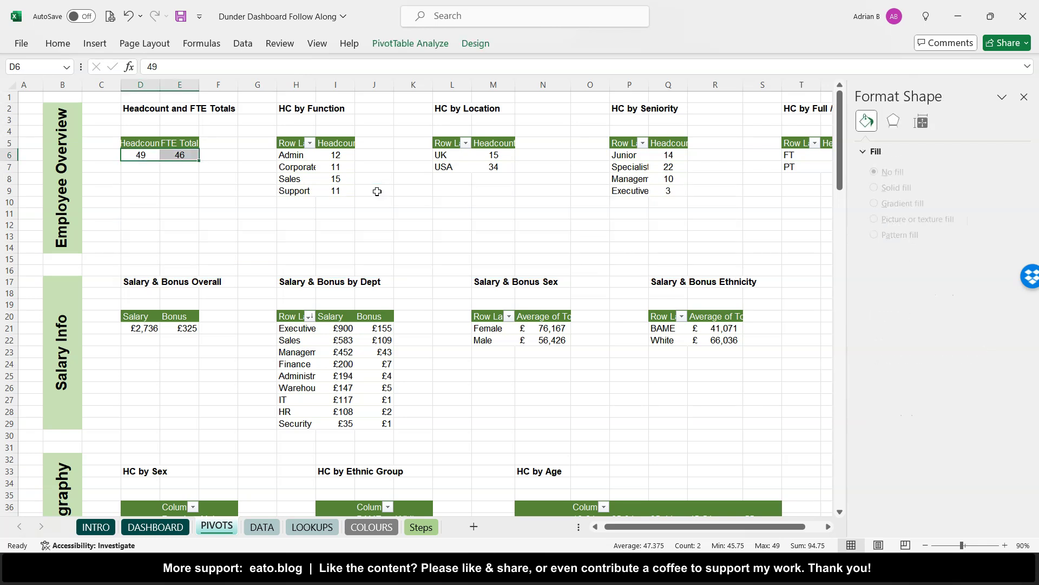
Return to the DASHBOARD sheet and review the slicers and every chart section from the header downwards.
left_click(171, 535)
scroll(250, 372, "down", 5)
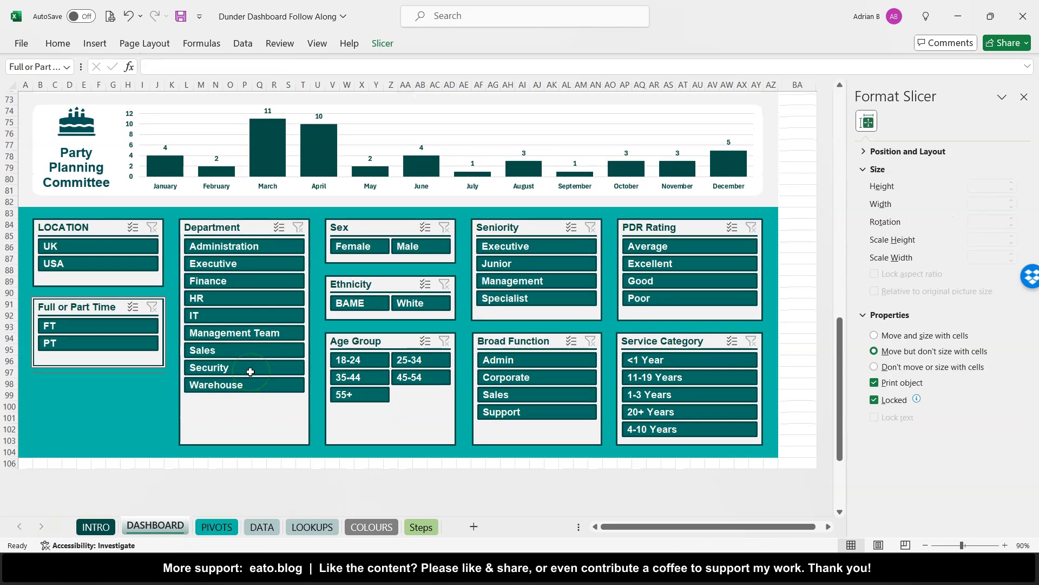
scroll(250, 372, "up", 3)
scroll(251, 372, "down", 3)
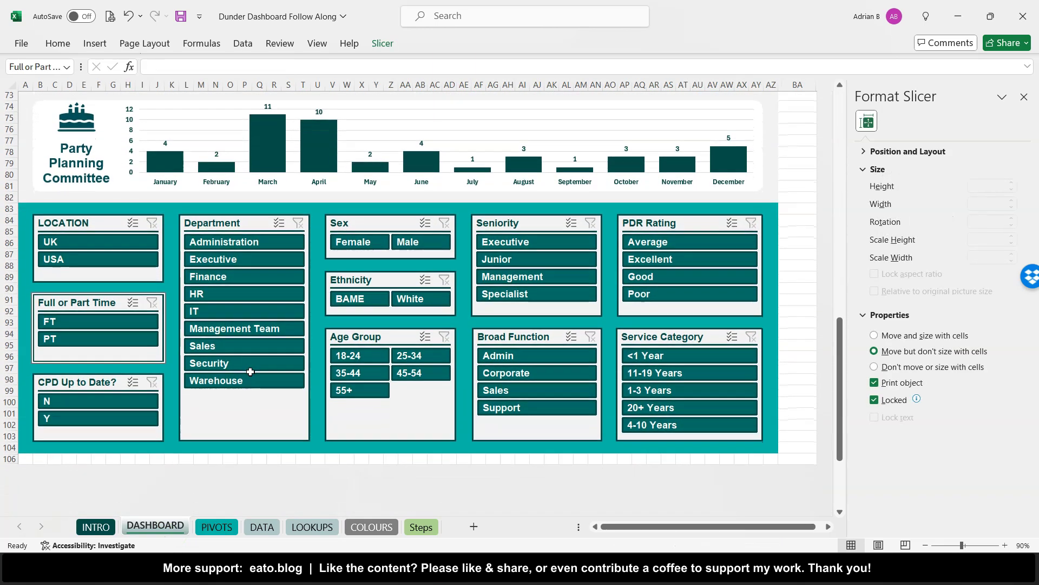
scroll(250, 372, "up", 1)
scroll(250, 372, "up", 15)
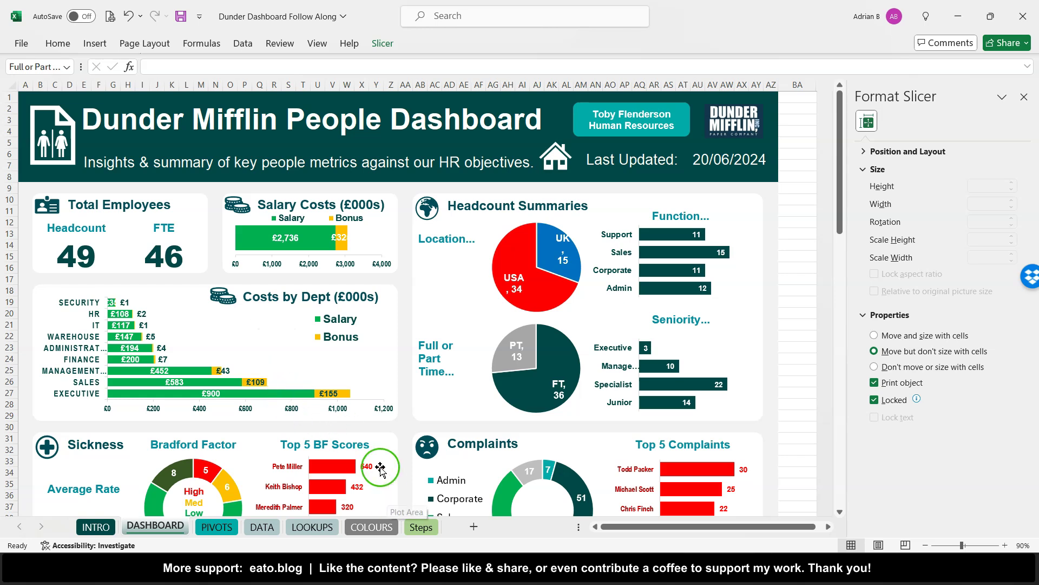
scroll(373, 440, "down", 11)
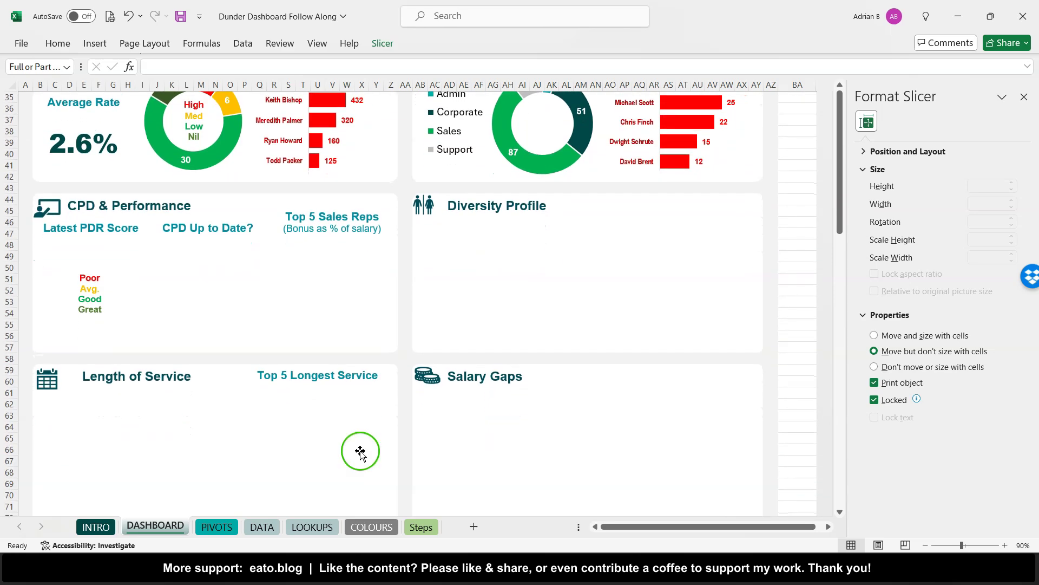
scroll(456, 463, "down", 12)
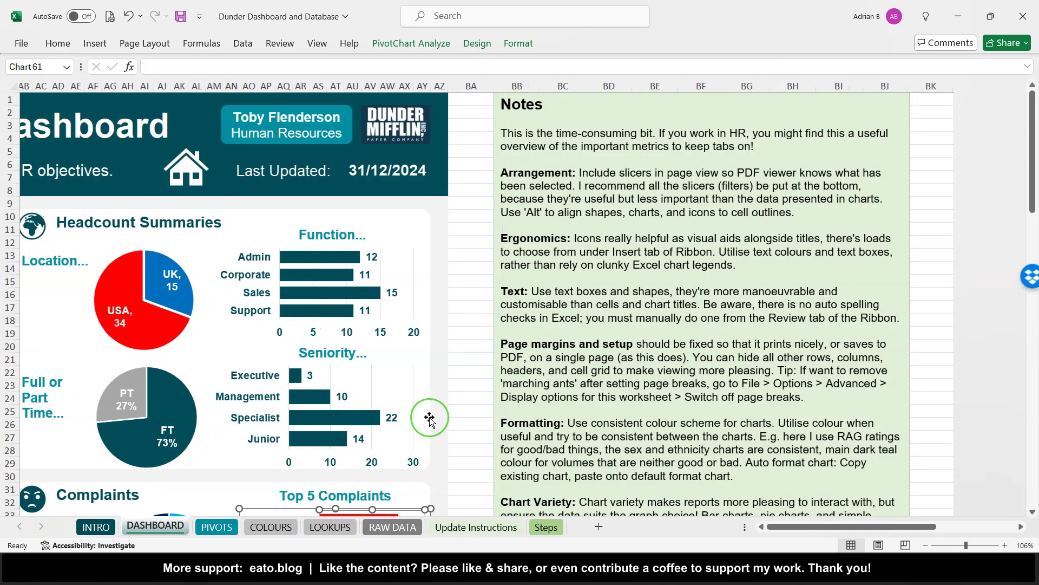
Read the dashboard notes in the Dunder Dashboard and Database workbook through Slicers (Filters), and open its PIVOTS sheet.
scroll(429, 419, "down", 8)
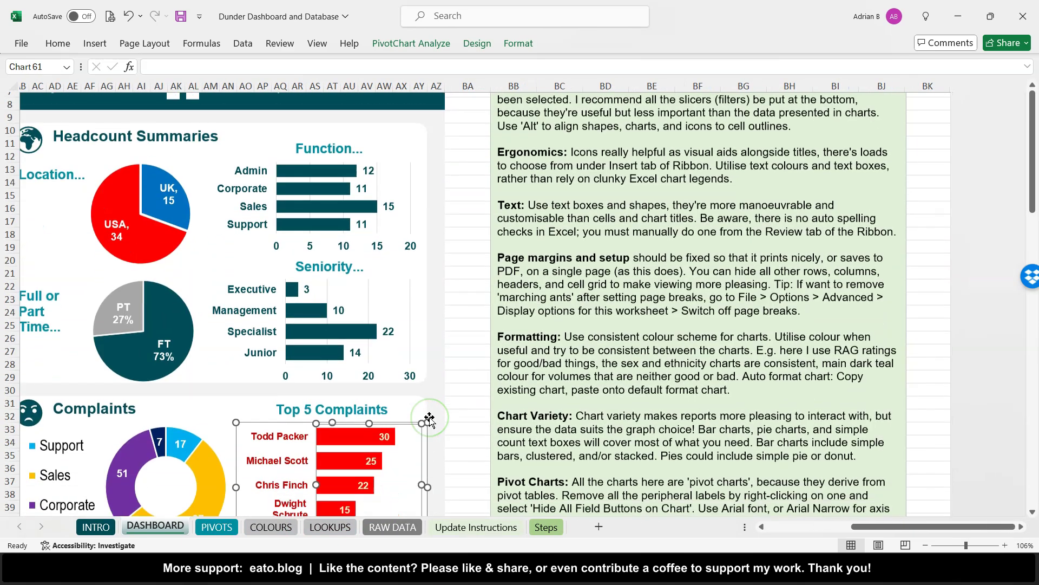
scroll(430, 419, "down", 4)
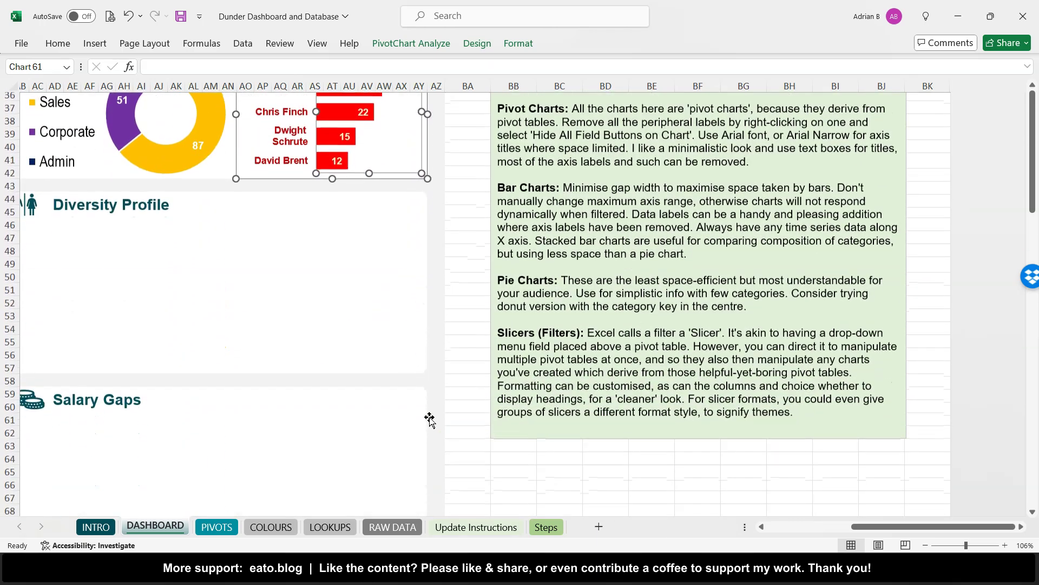
scroll(740, 379, "up", 1)
scroll(740, 380, "up", 8)
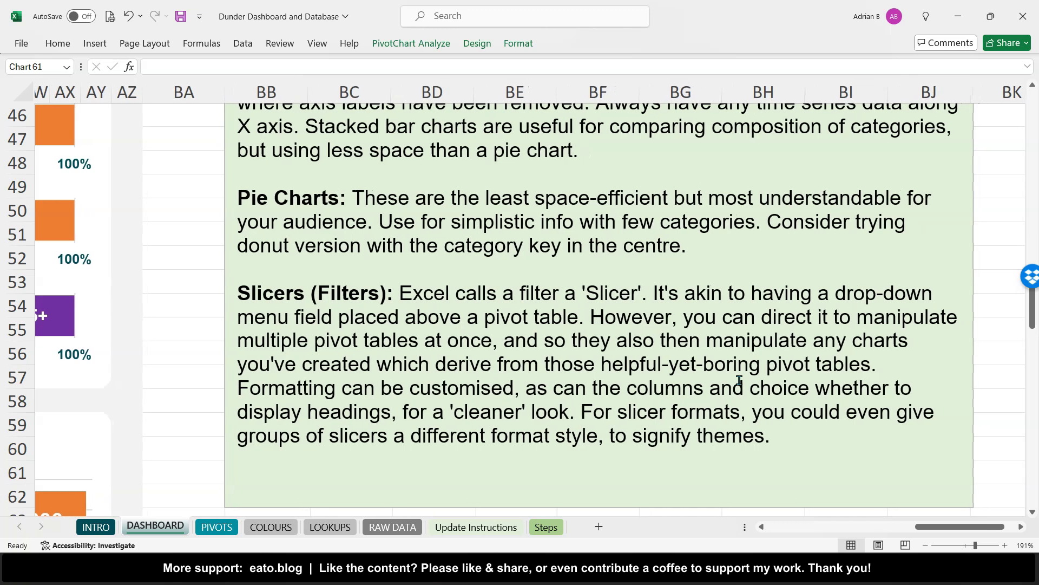
scroll(739, 380, "down", 1)
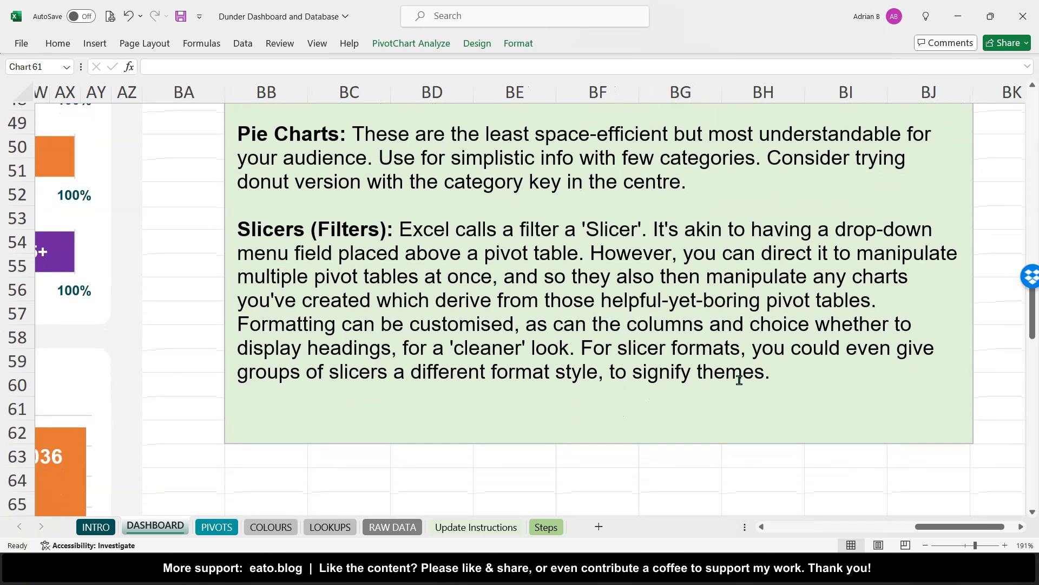
left_click(228, 527)
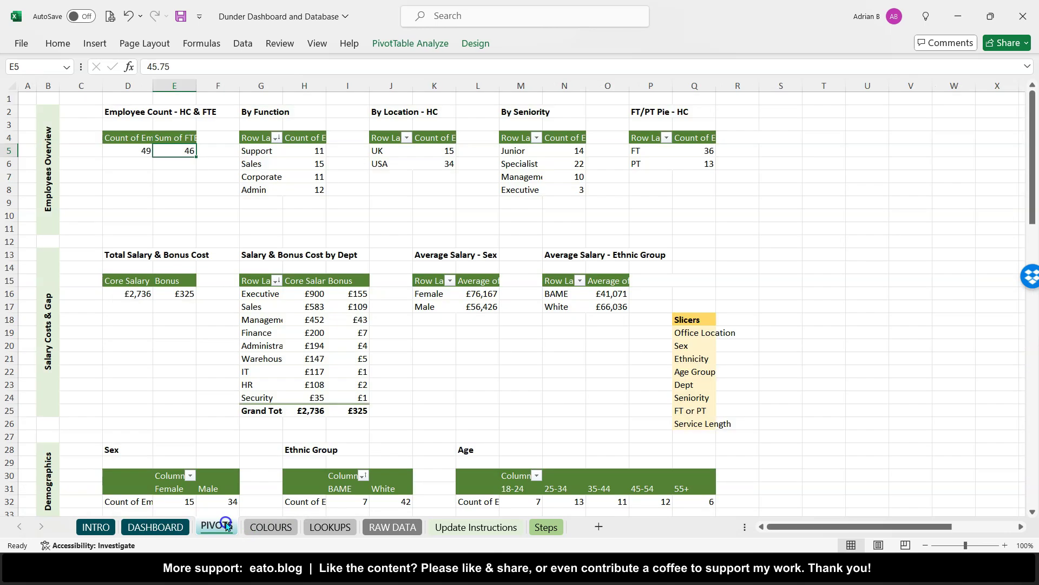
Move the Employee Count pivot table down to row 8 and add Sex, Department and Office Location as its report filters.
left_click_drag(128, 138, 167, 204)
left_click(153, 203)
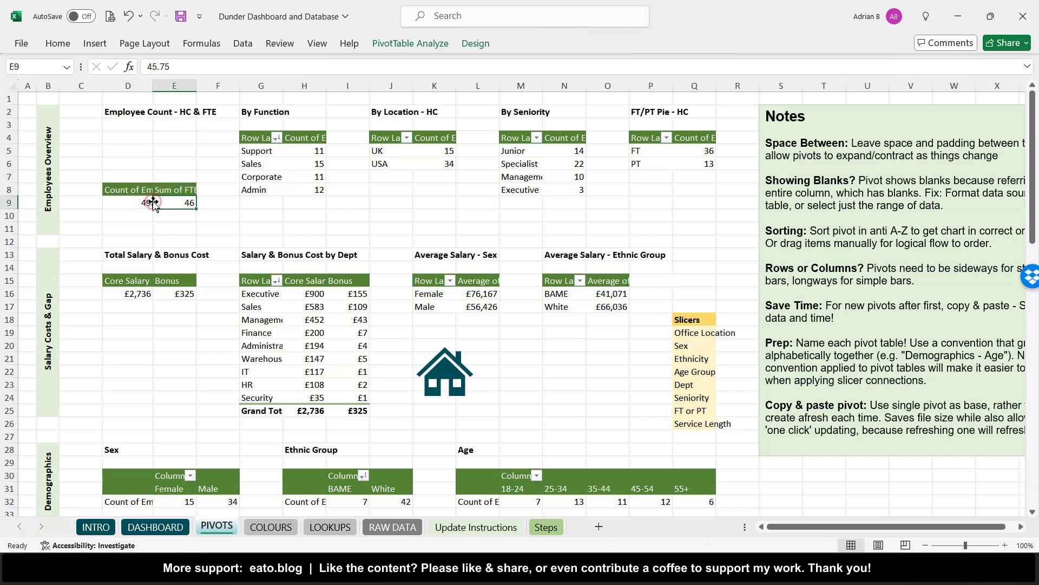
right_click(170, 202)
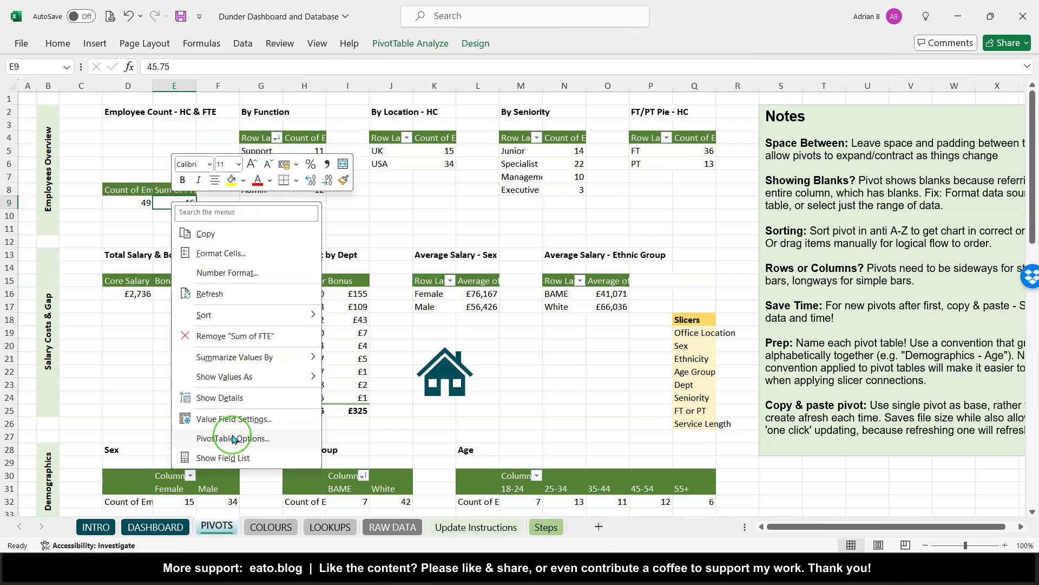
left_click(232, 457)
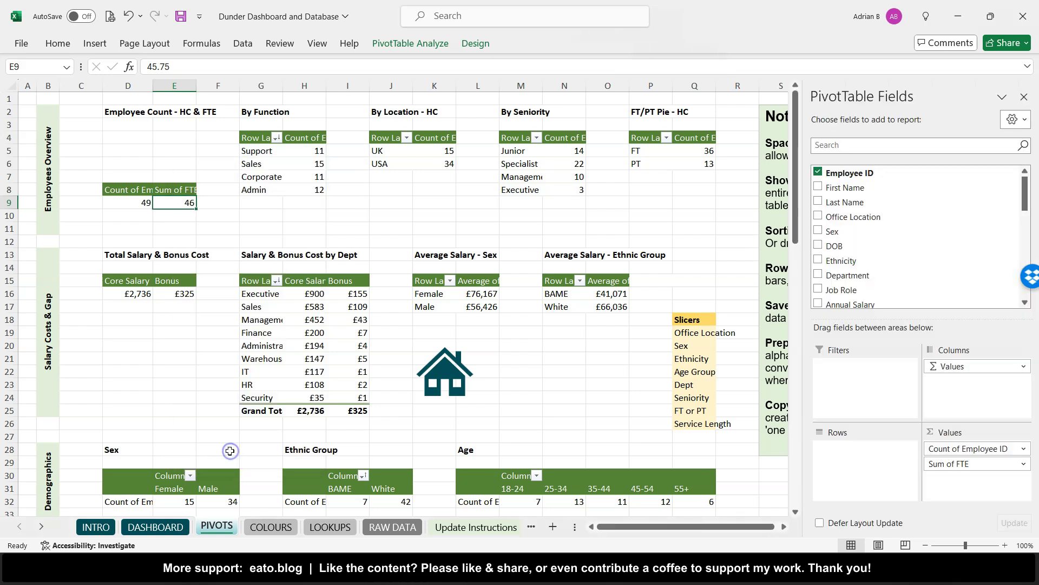
left_click_drag(829, 237, 858, 366)
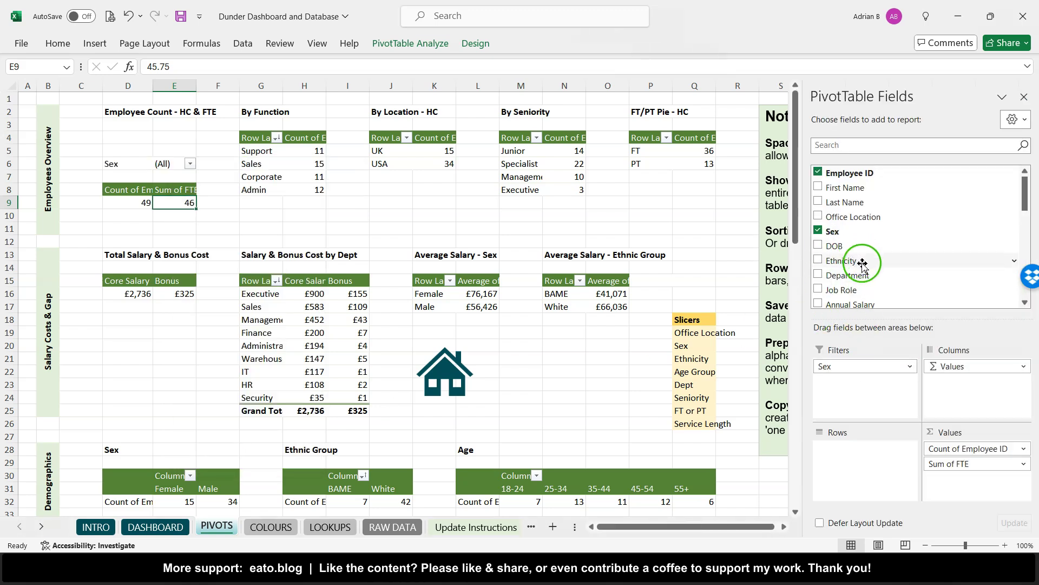
left_click_drag(866, 278, 863, 392)
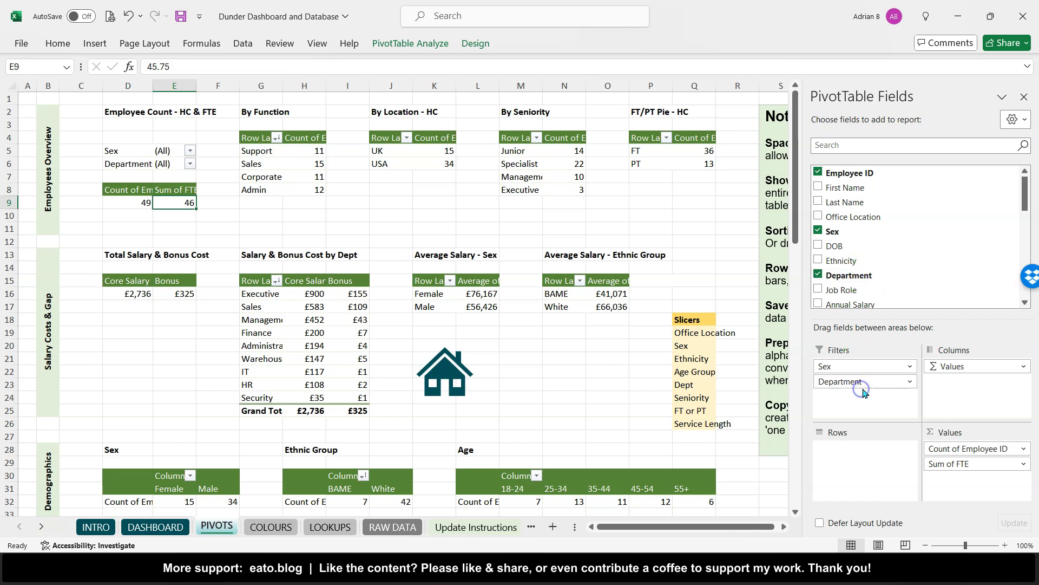
left_click_drag(866, 220, 863, 401)
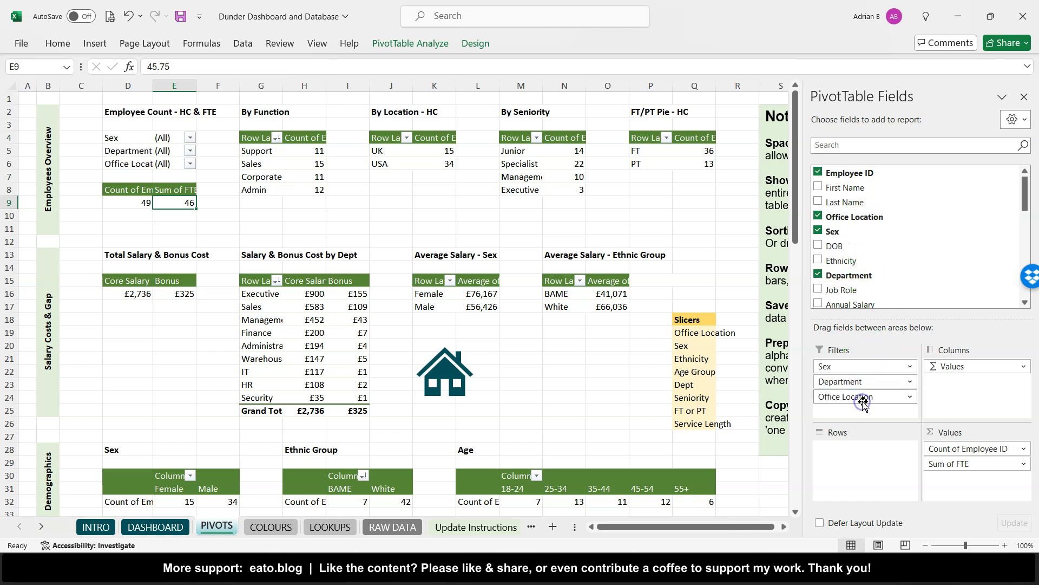
Filter the Employee Count pivot table to Male in Sex and HR in Department.
left_click(190, 138)
left_click(60, 196)
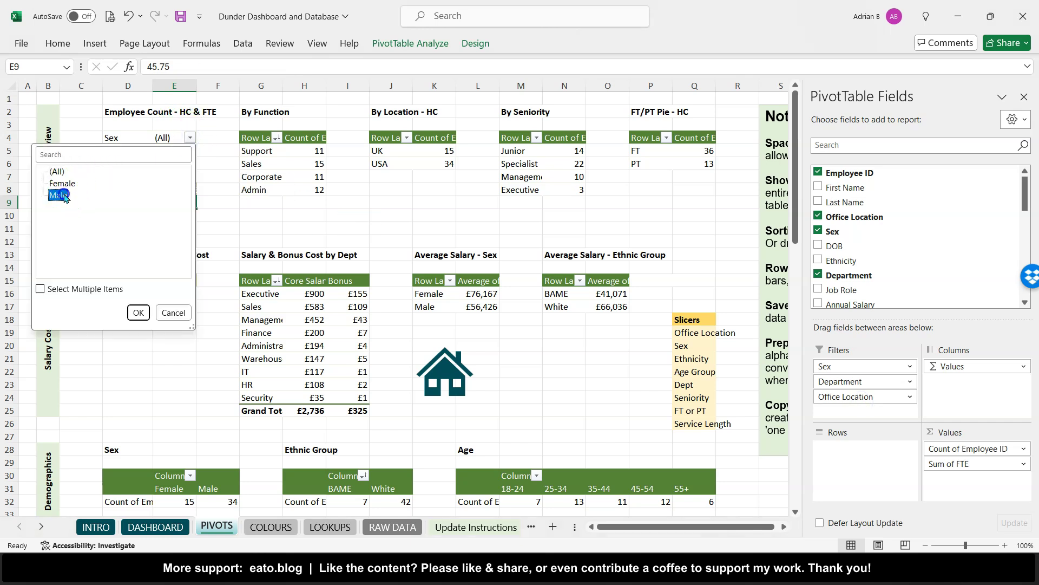
left_click(138, 313)
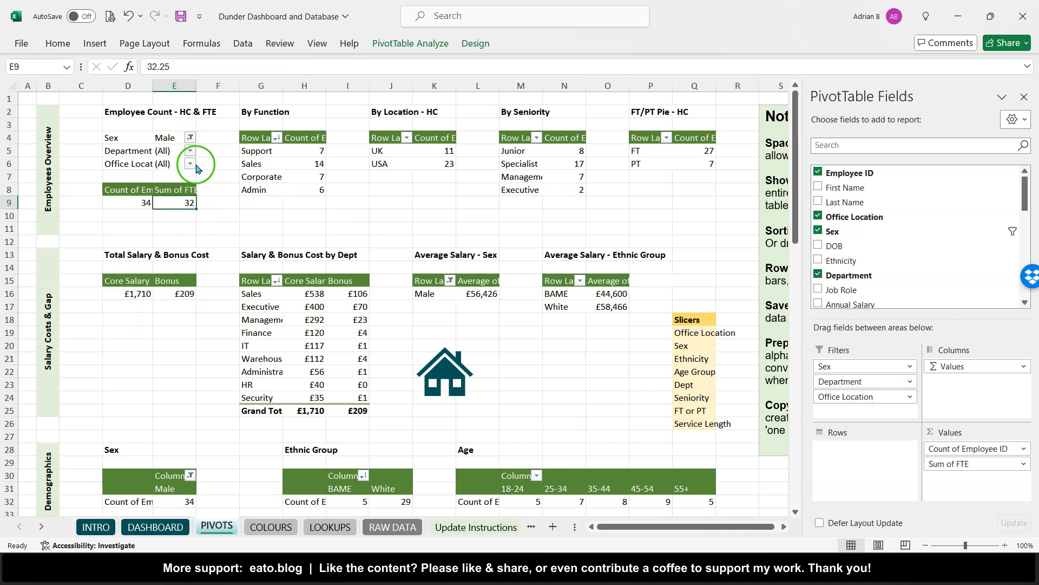
left_click(190, 150)
left_click(56, 233)
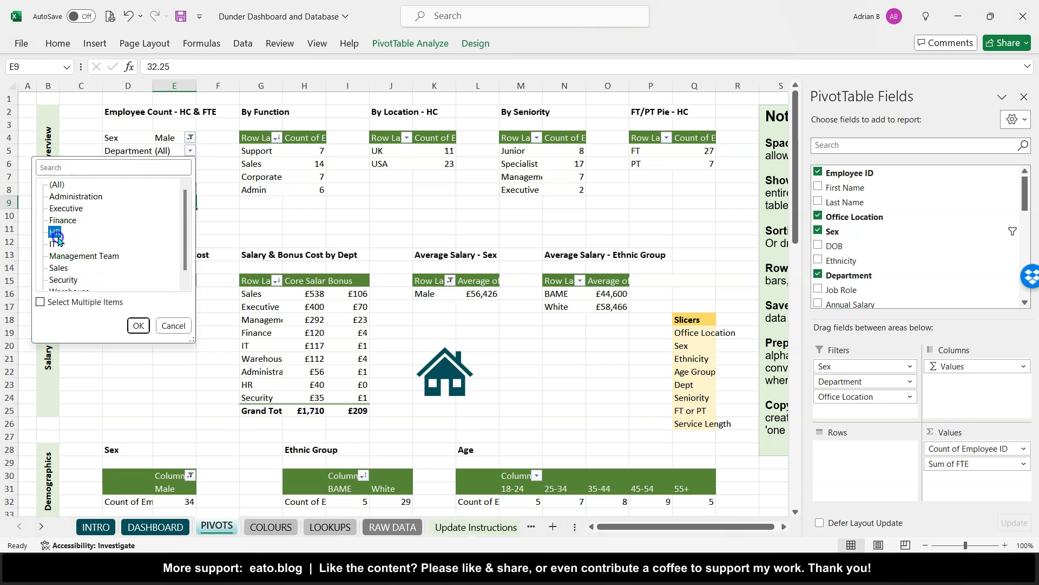
left_click(138, 326)
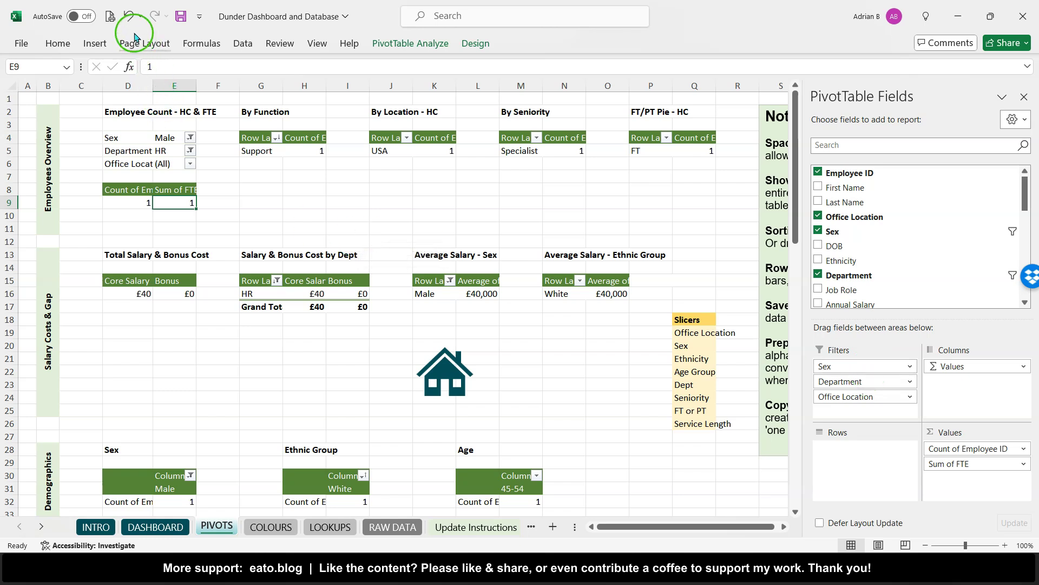
Undo the Male and HR filters, the added report filter fields and the move of the Employee Count pivot table.
left_click(130, 18)
left_click(130, 21)
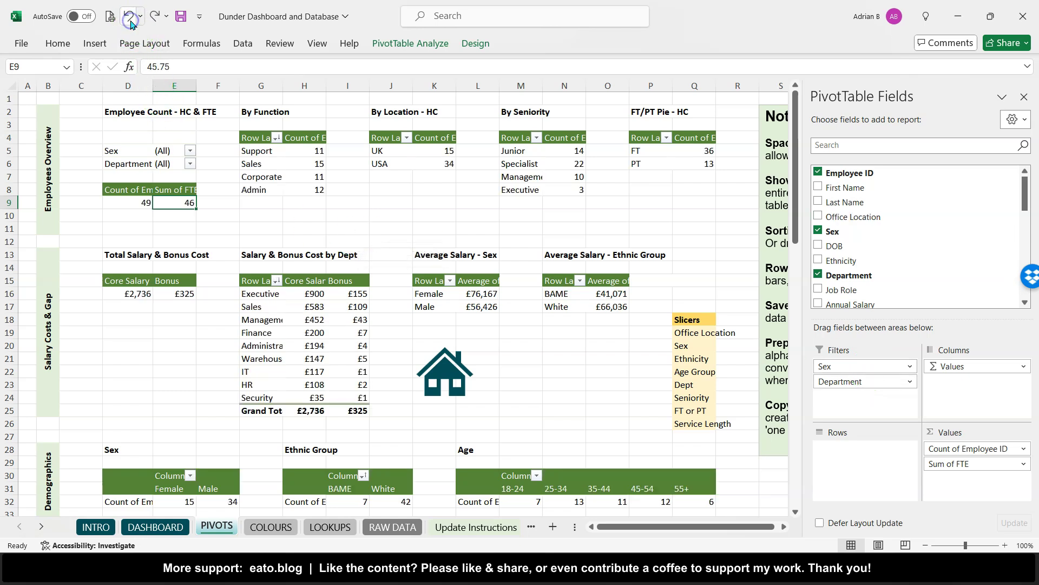
left_click(130, 20)
left_click(130, 20)
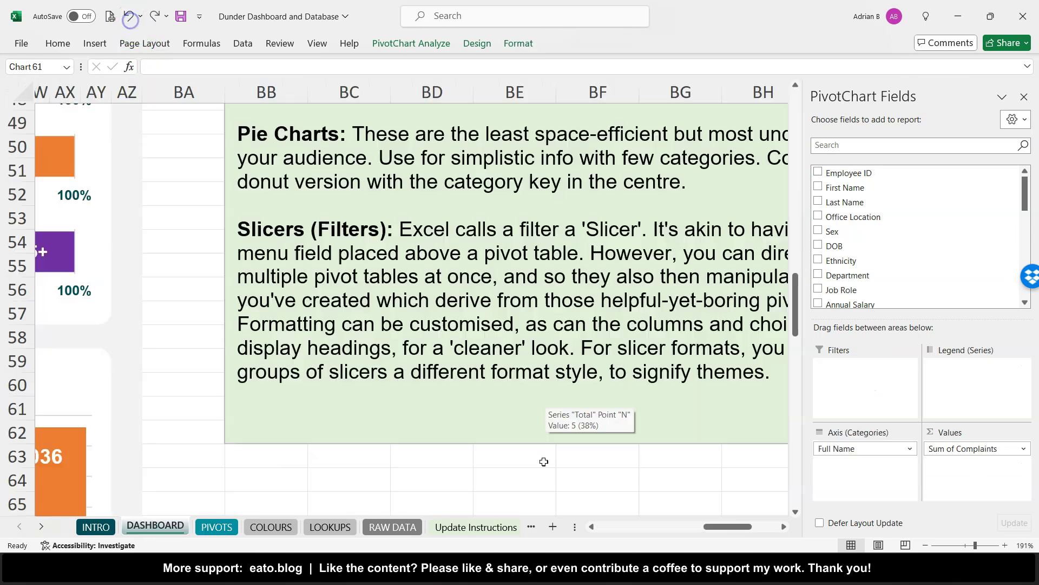
Check the Slicers (Filters) note on the DASHBOARD sheet, and read section 6, Create and link up slicers, on the Steps sheet.
left_click(544, 462)
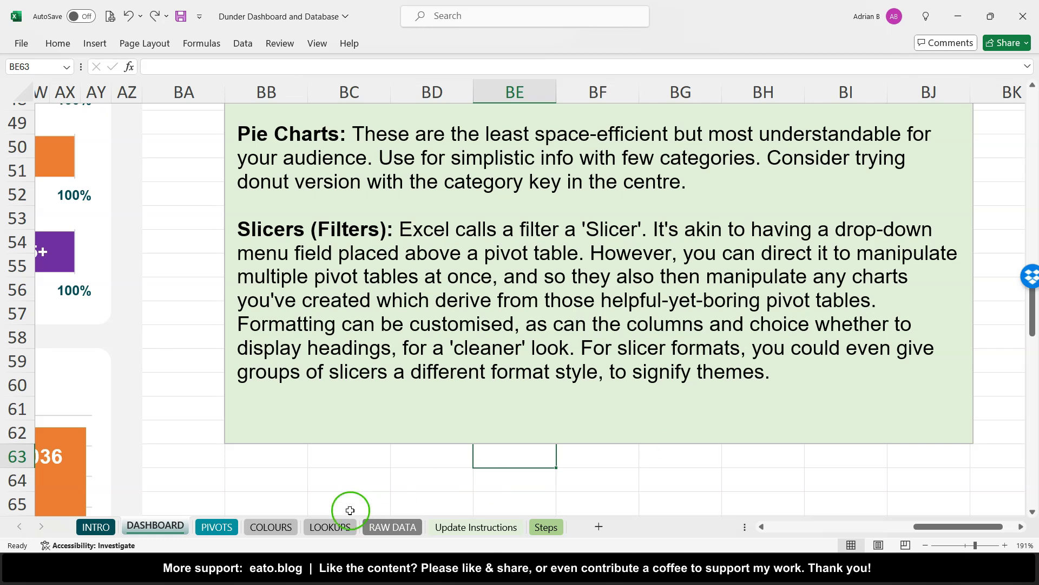
left_click(546, 528)
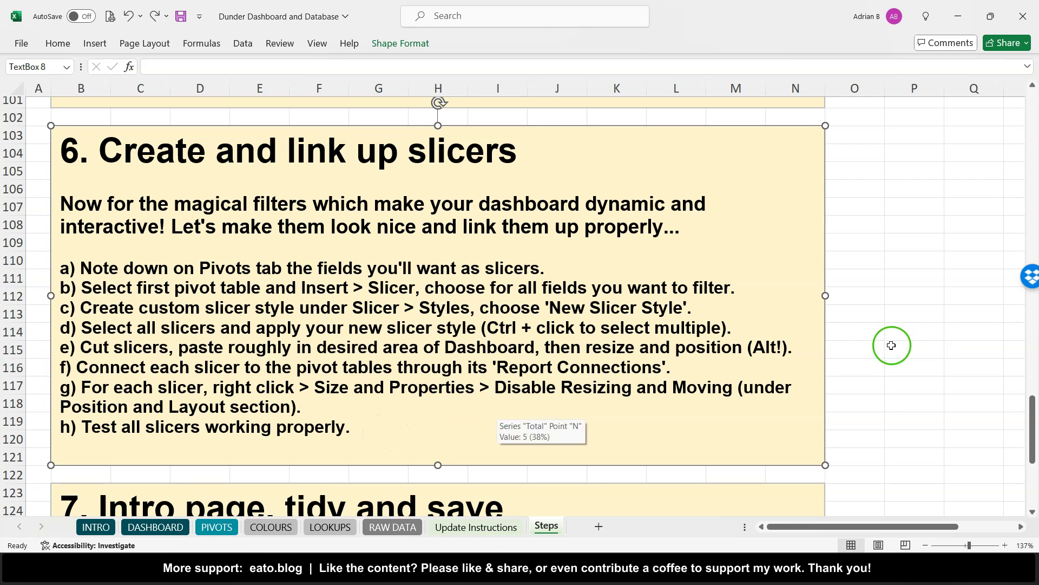
left_click(857, 343)
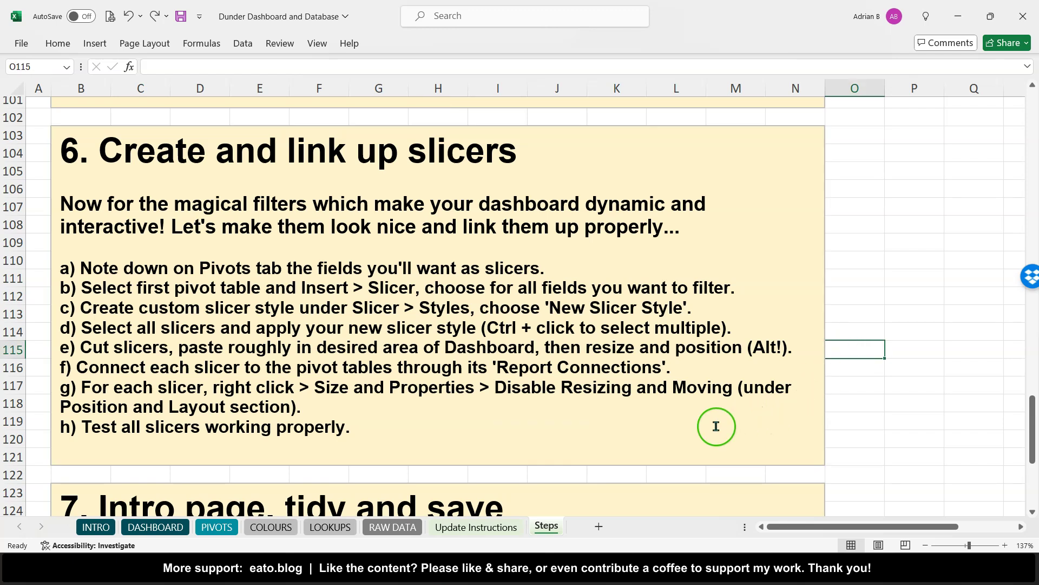